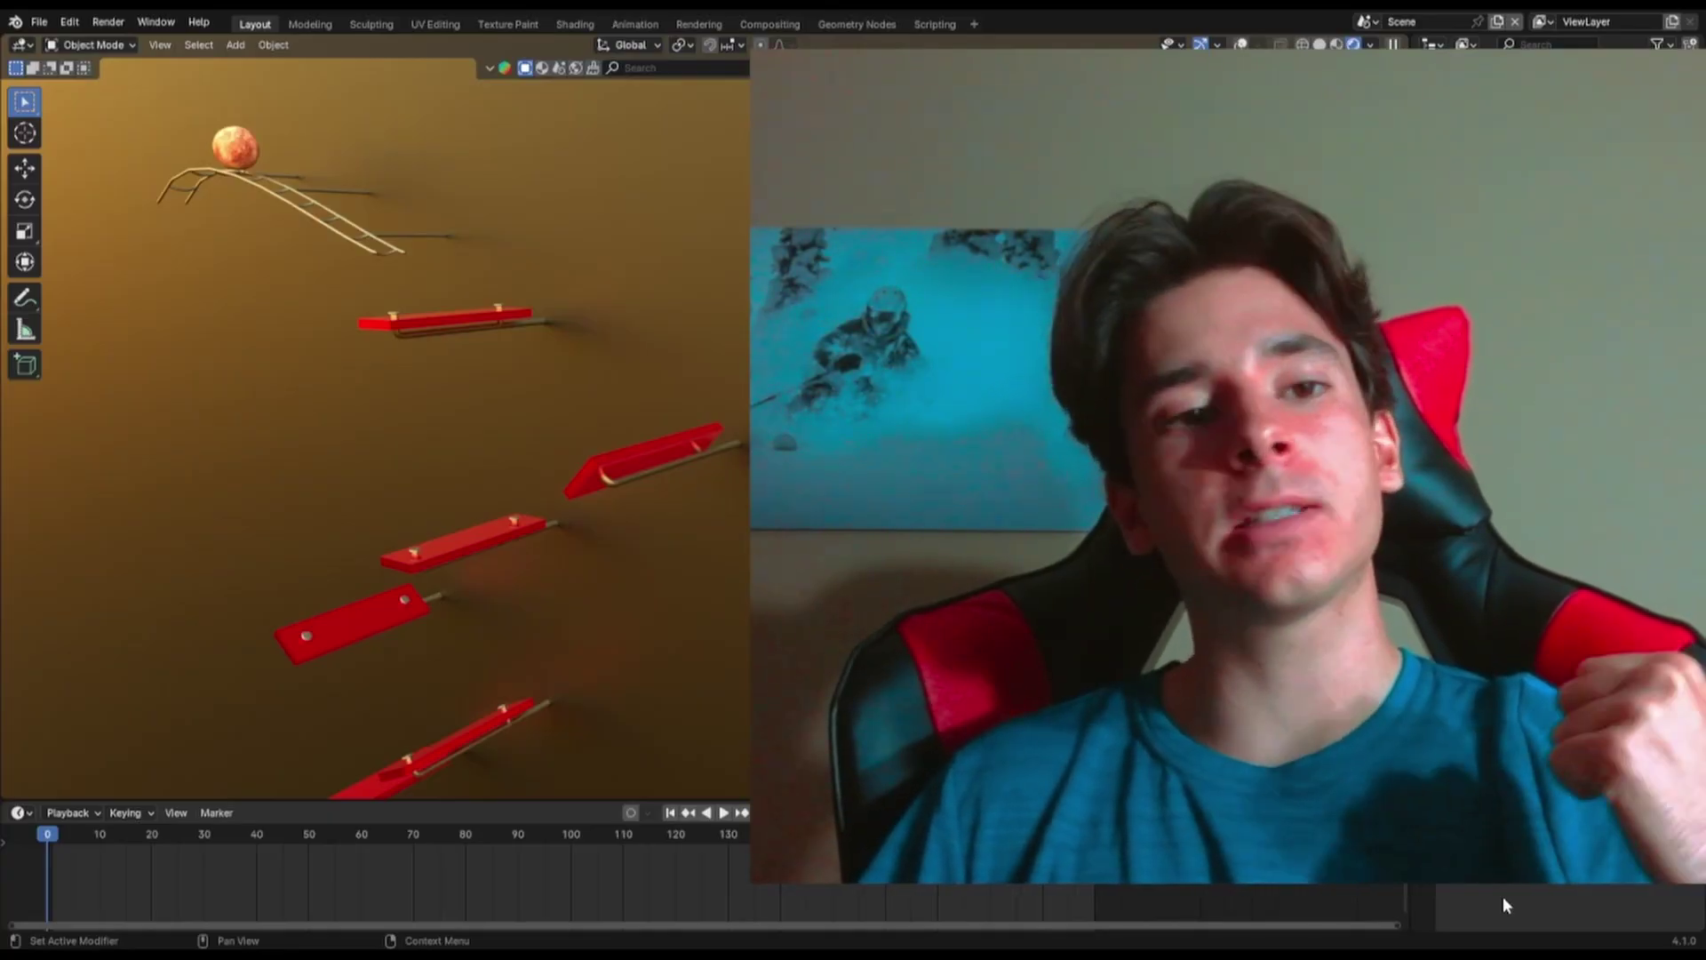
- Save the file and add a UV sphere with 16 segments and 16 rings at the world origin
key("ctrl+s")
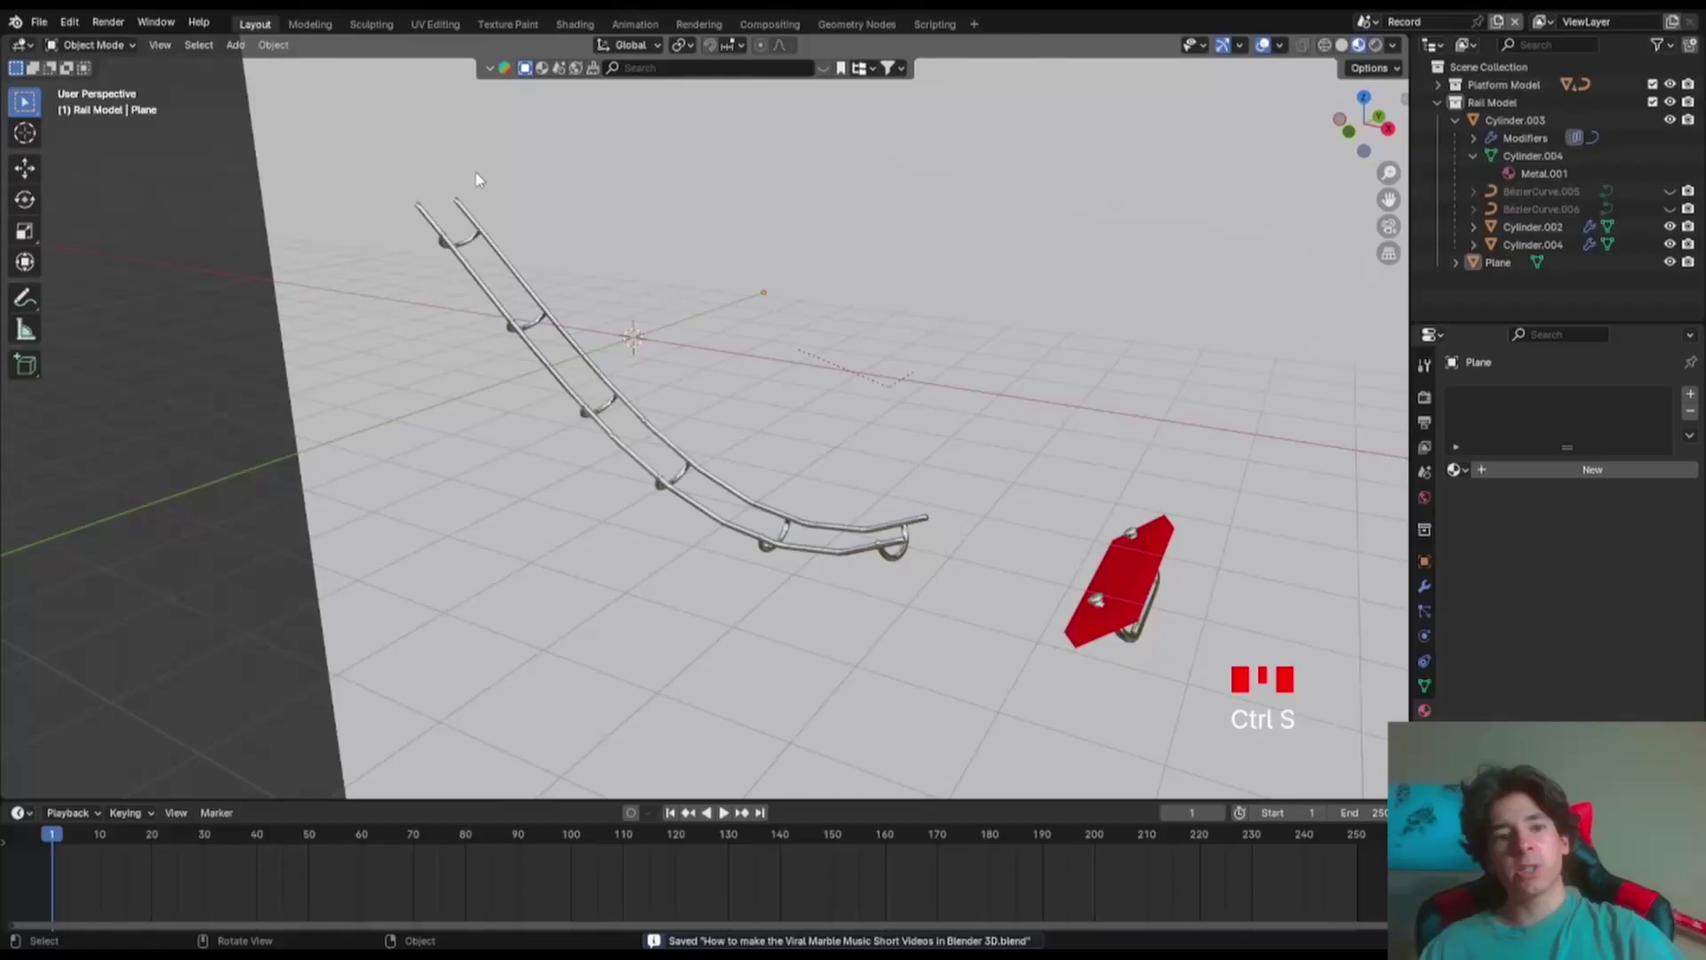
middle_click_drag(1028, 503, 811, 530)
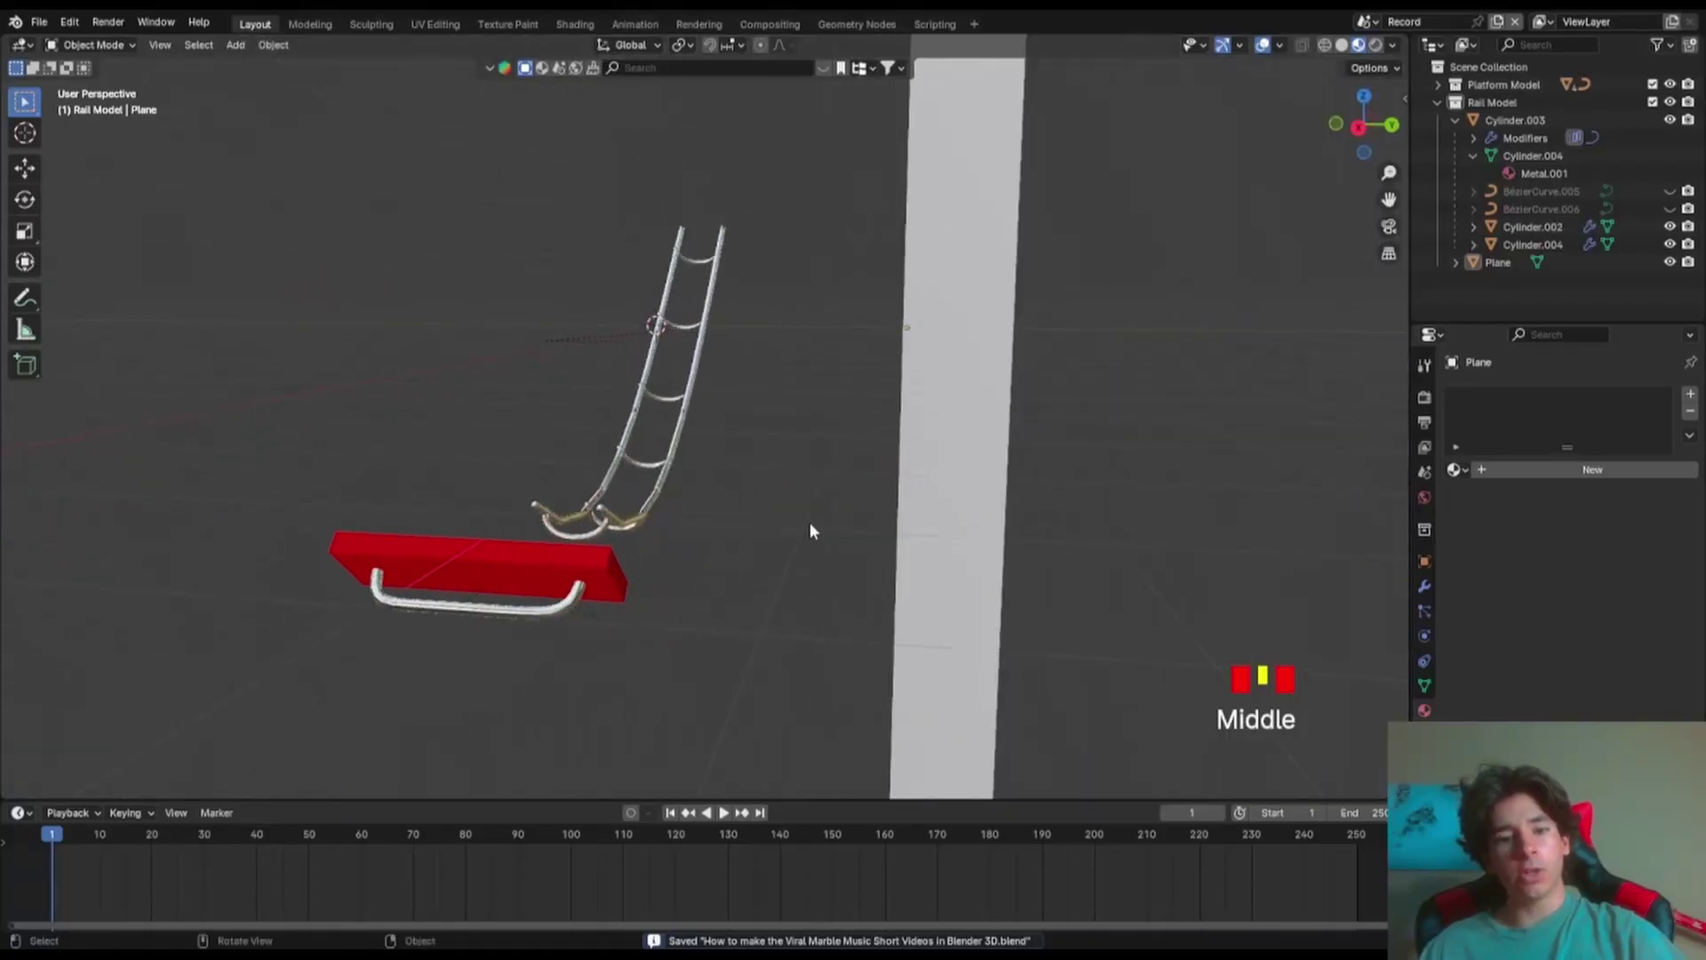
middle_click_drag(557, 536, 897, 606)
scroll(897, 606, "down", 5)
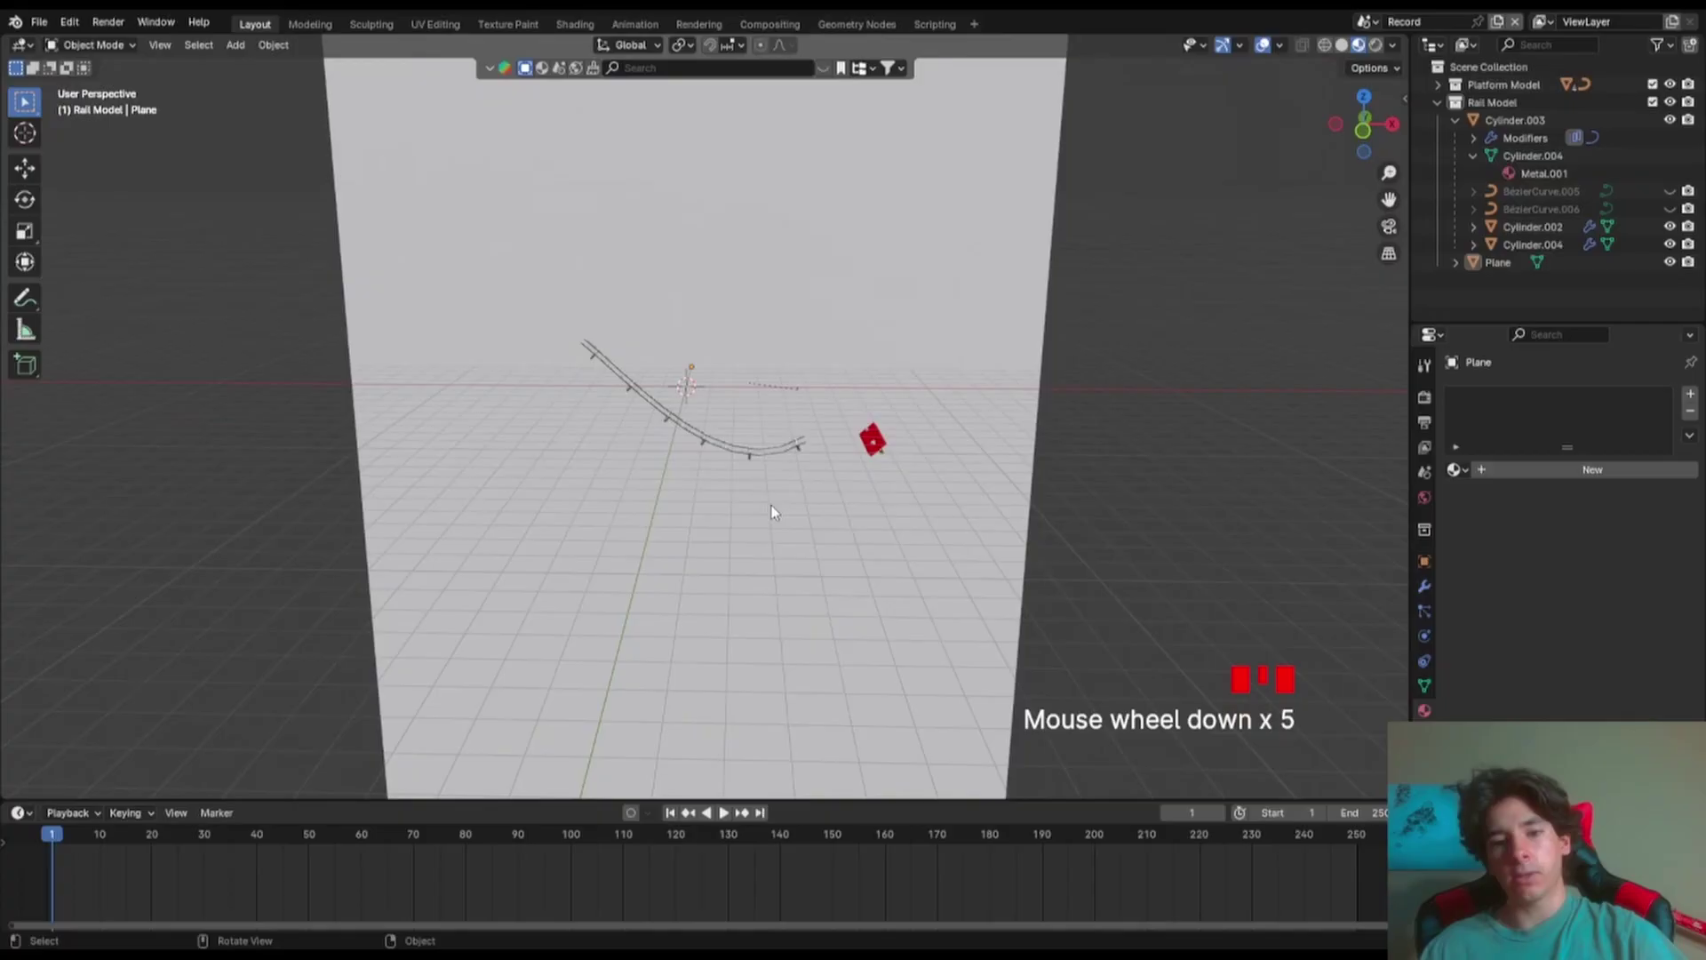
scroll(809, 606, "up", 6)
key("shift+a")
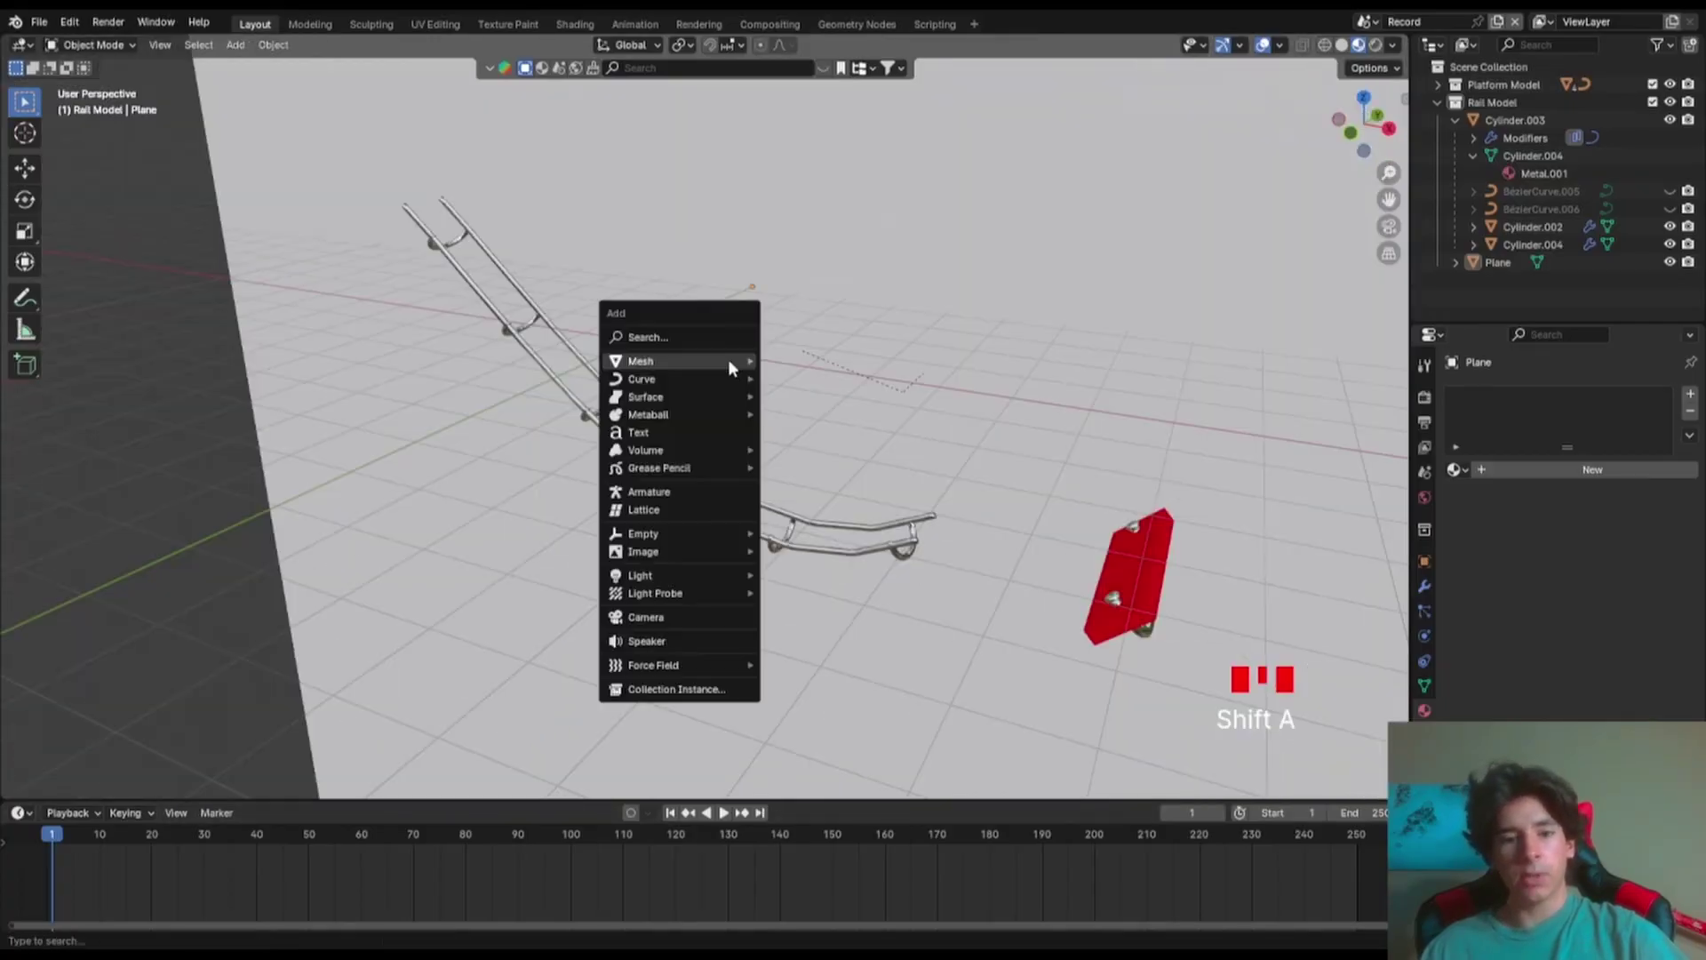
mouse_move(728, 361)
left_click(850, 406)
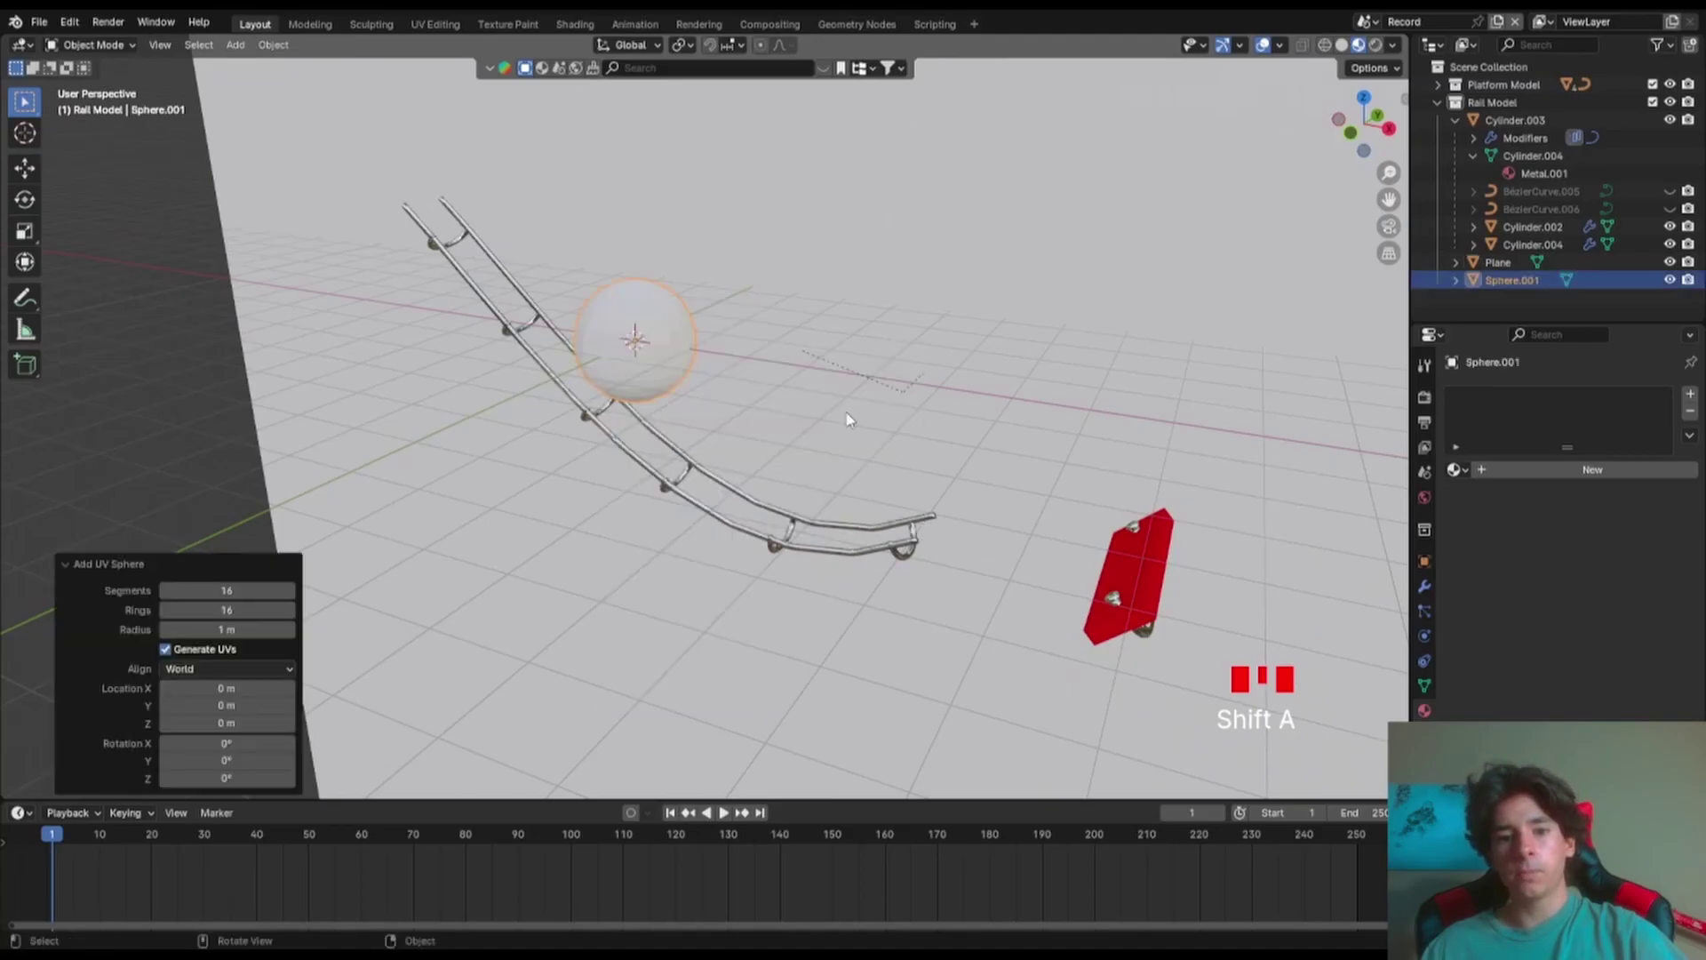
- Apply smooth shading to the new sphere
middle_click_drag(847, 413, 951, 498)
left_click(1368, 132)
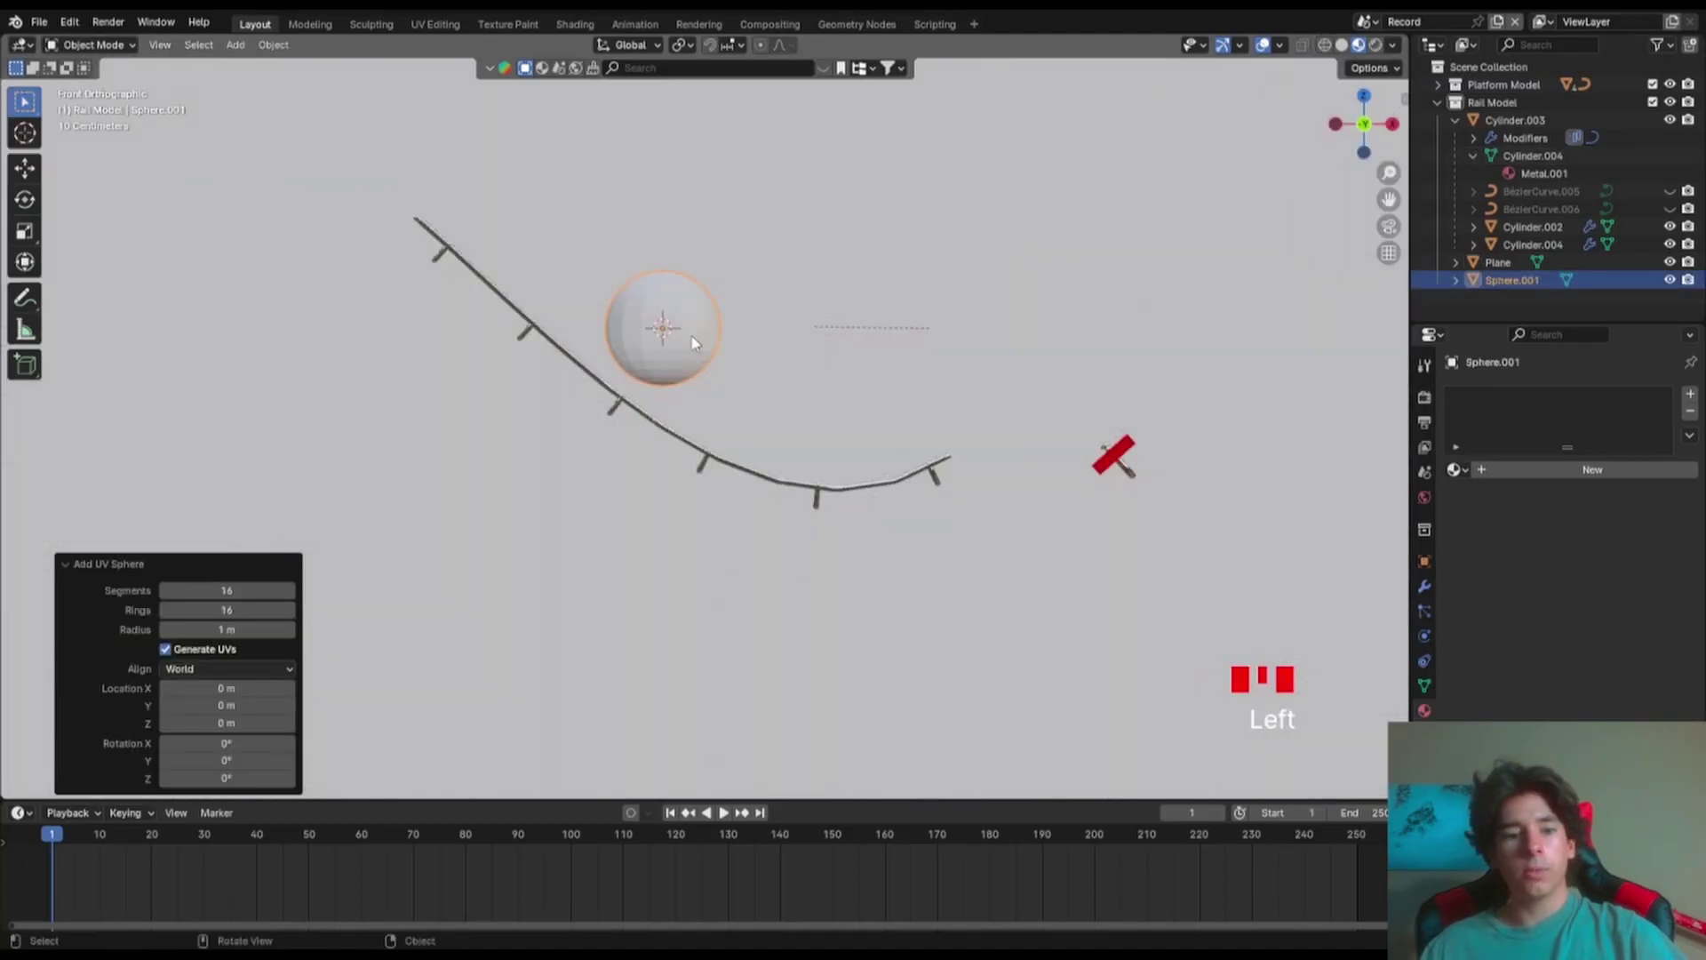
right_click(675, 313)
left_click(676, 313)
- Move the sphere to the upper end of the rail track and scale it down to about half its size
key("g")
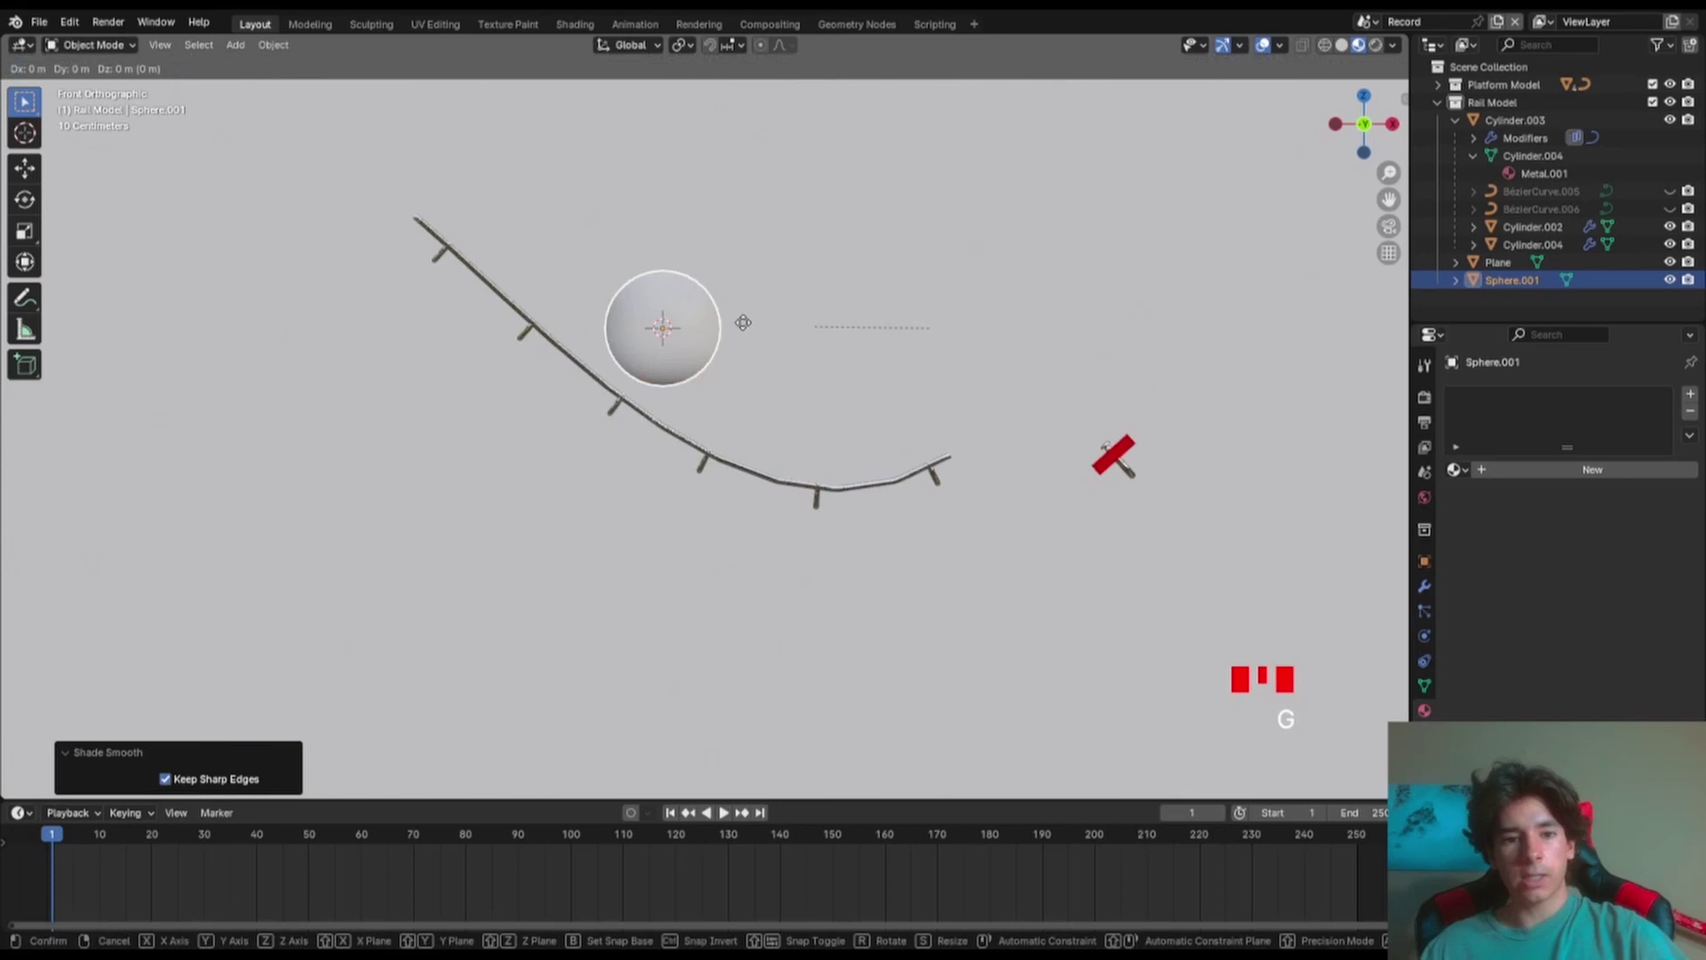
left_click(533, 140)
key("s")
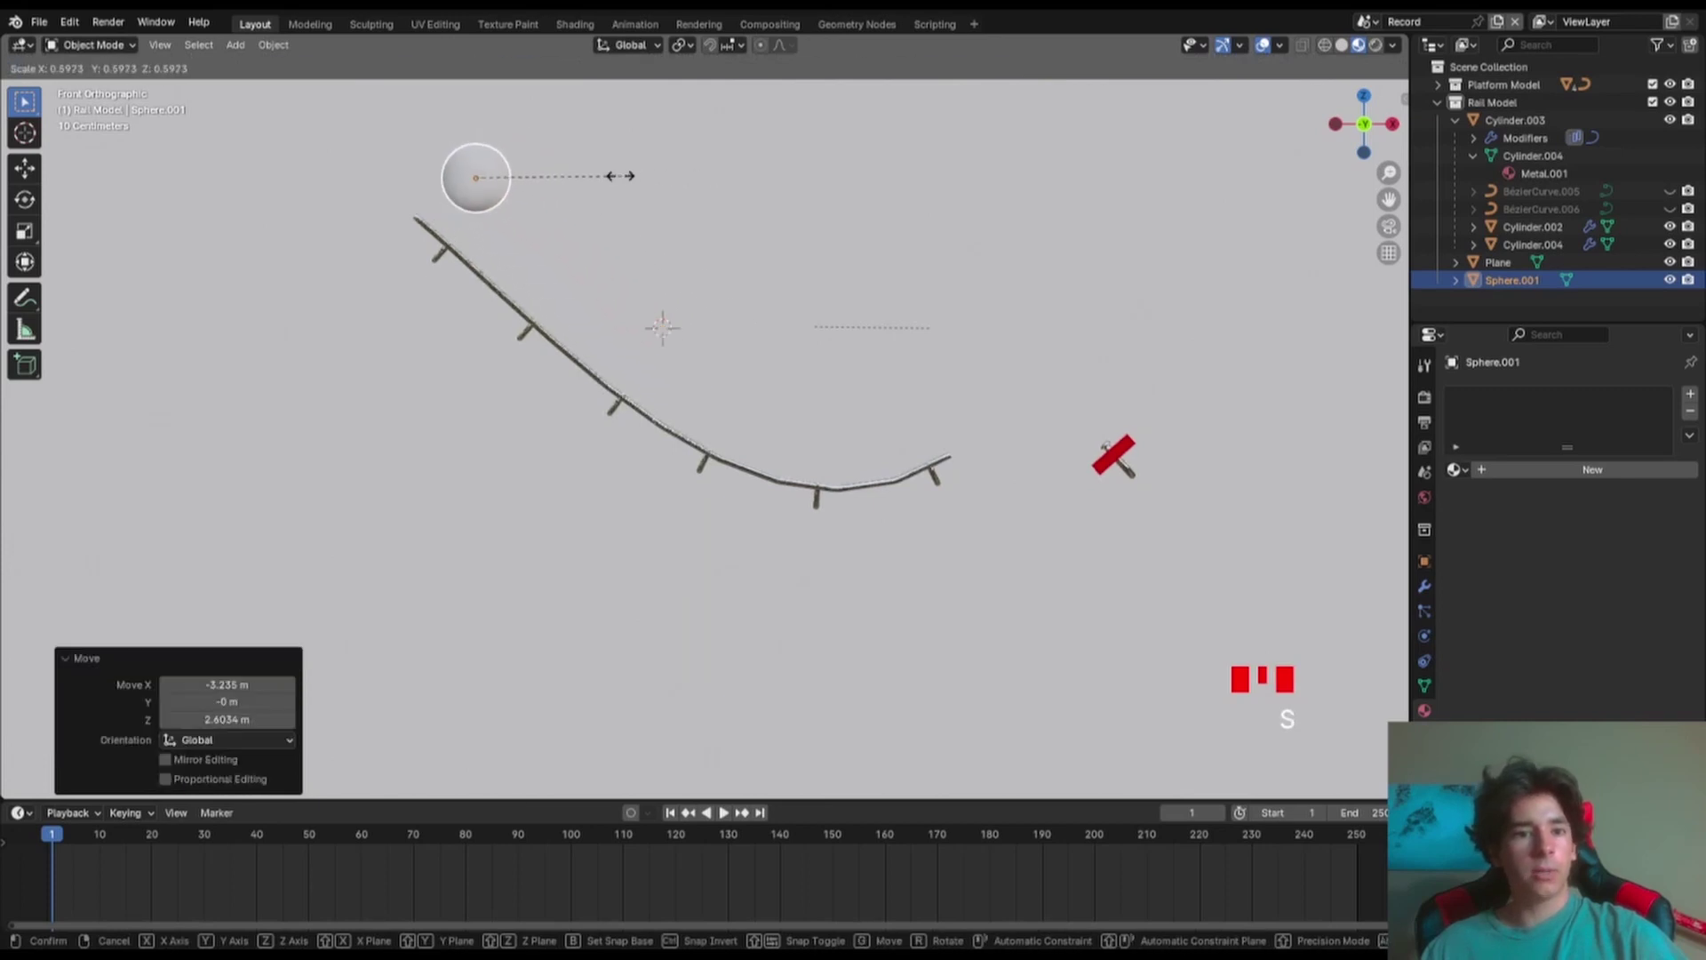
left_click(620, 184)
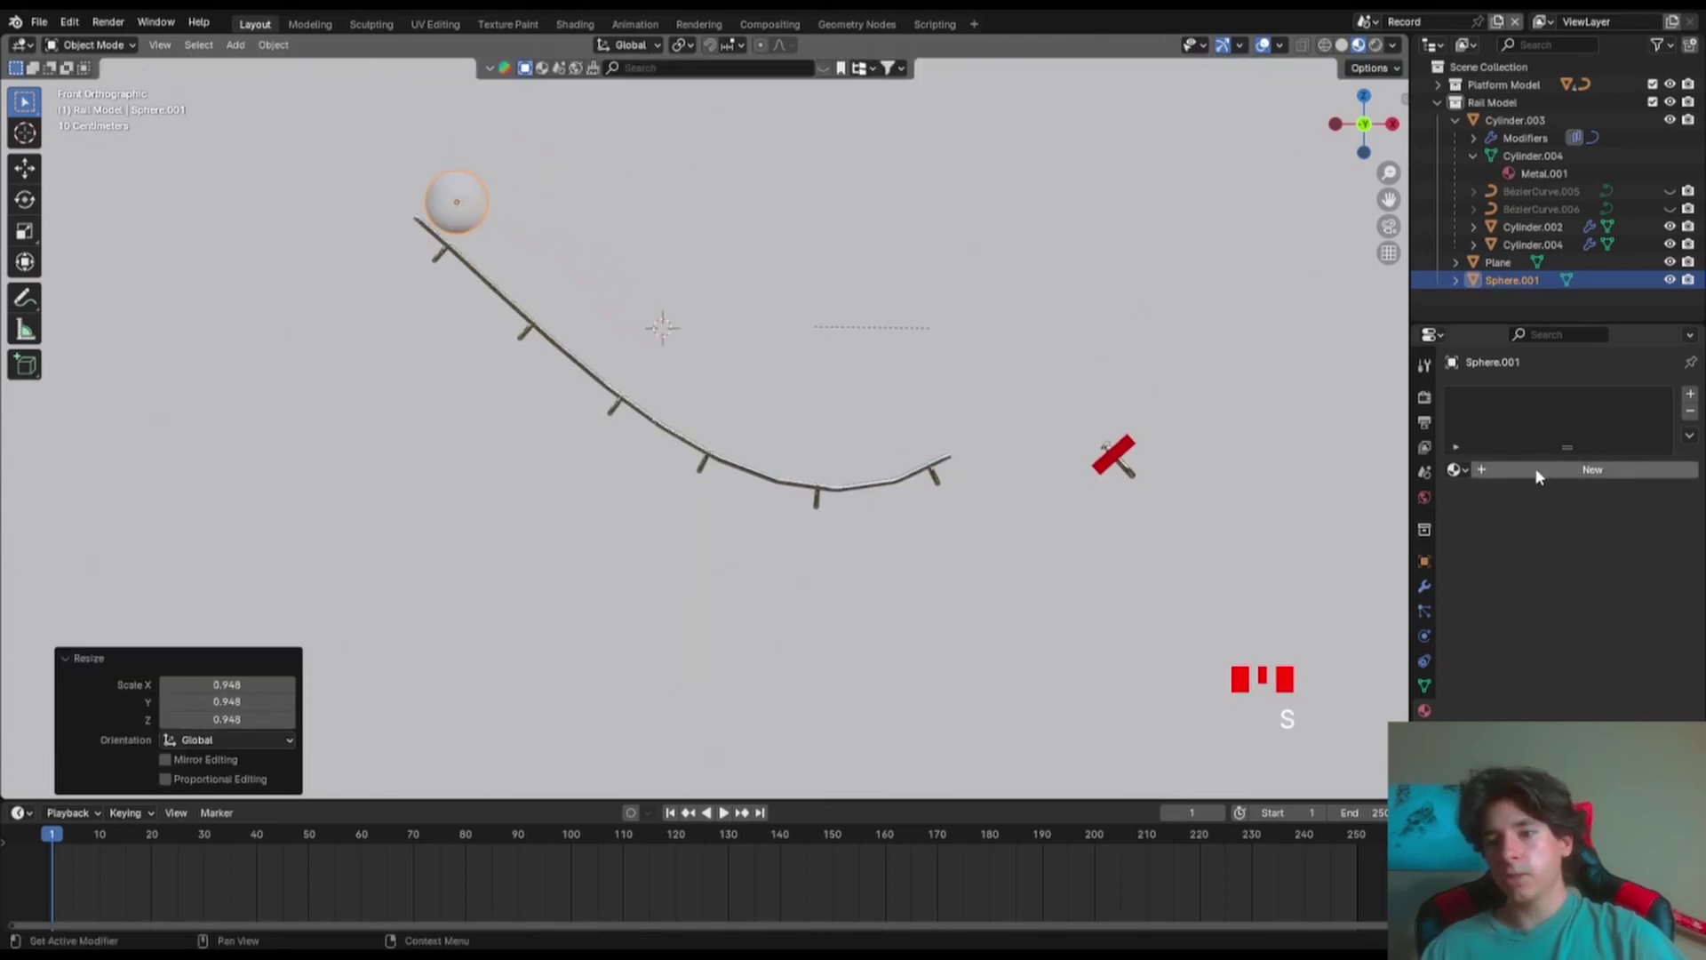
- Give the sphere a new material named Ball with a bright green base color
left_click(1540, 470)
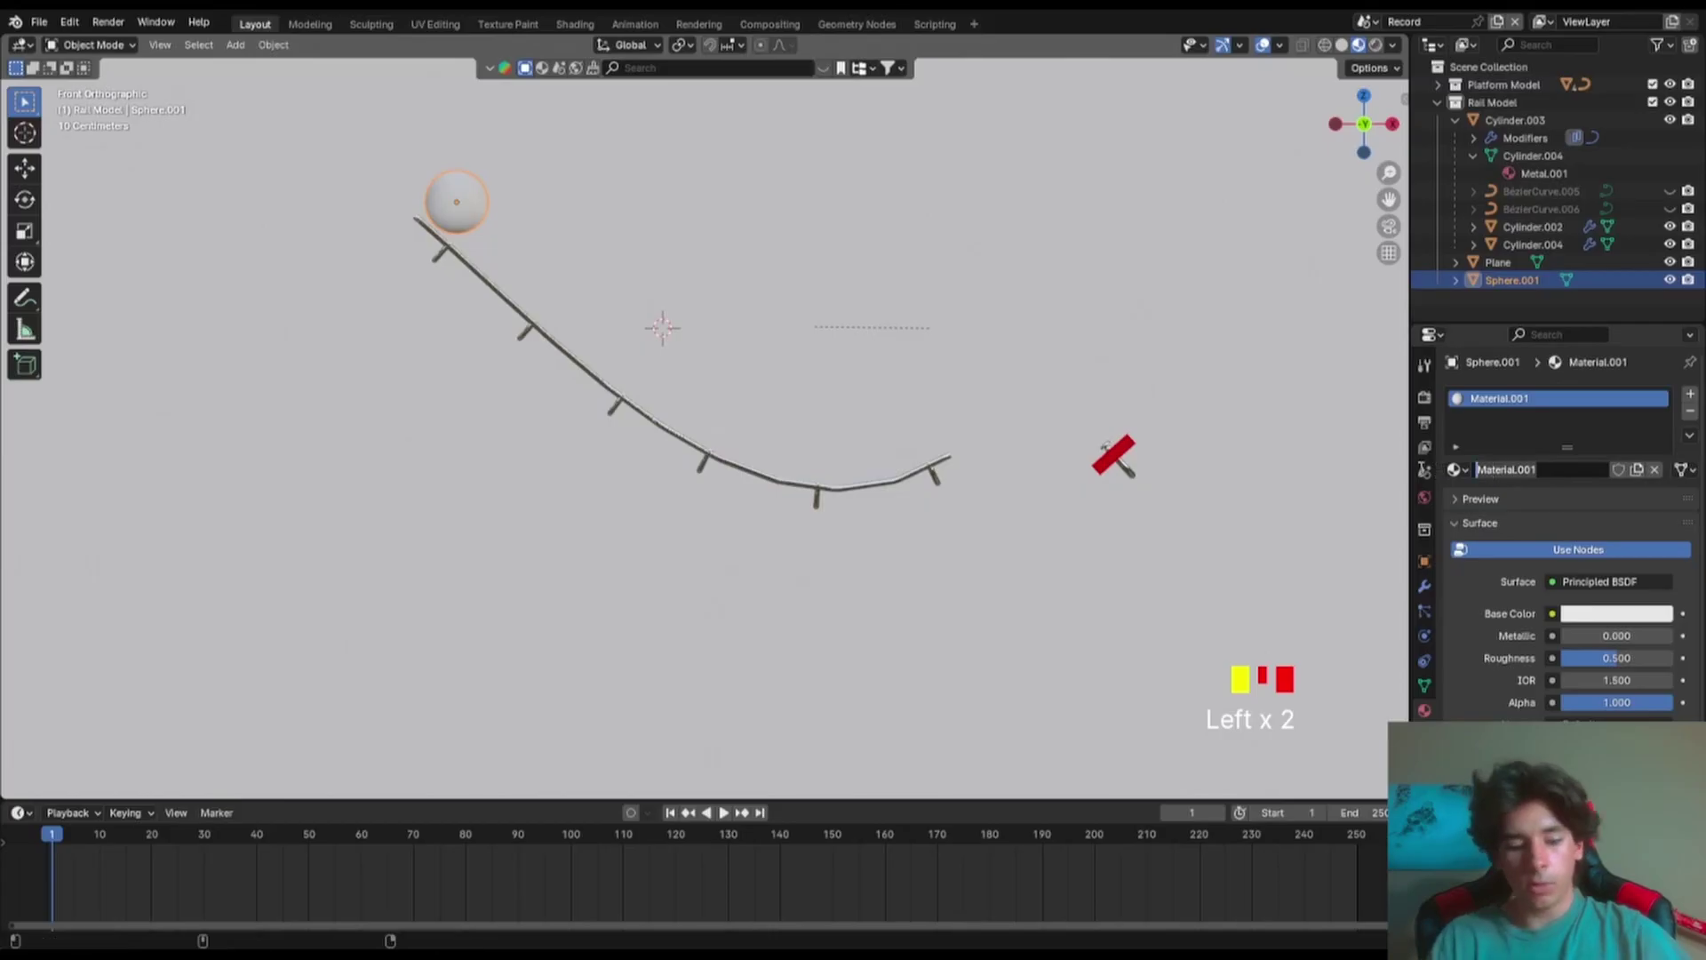
type("Ball")
left_click(1634, 614)
left_click(1634, 614)
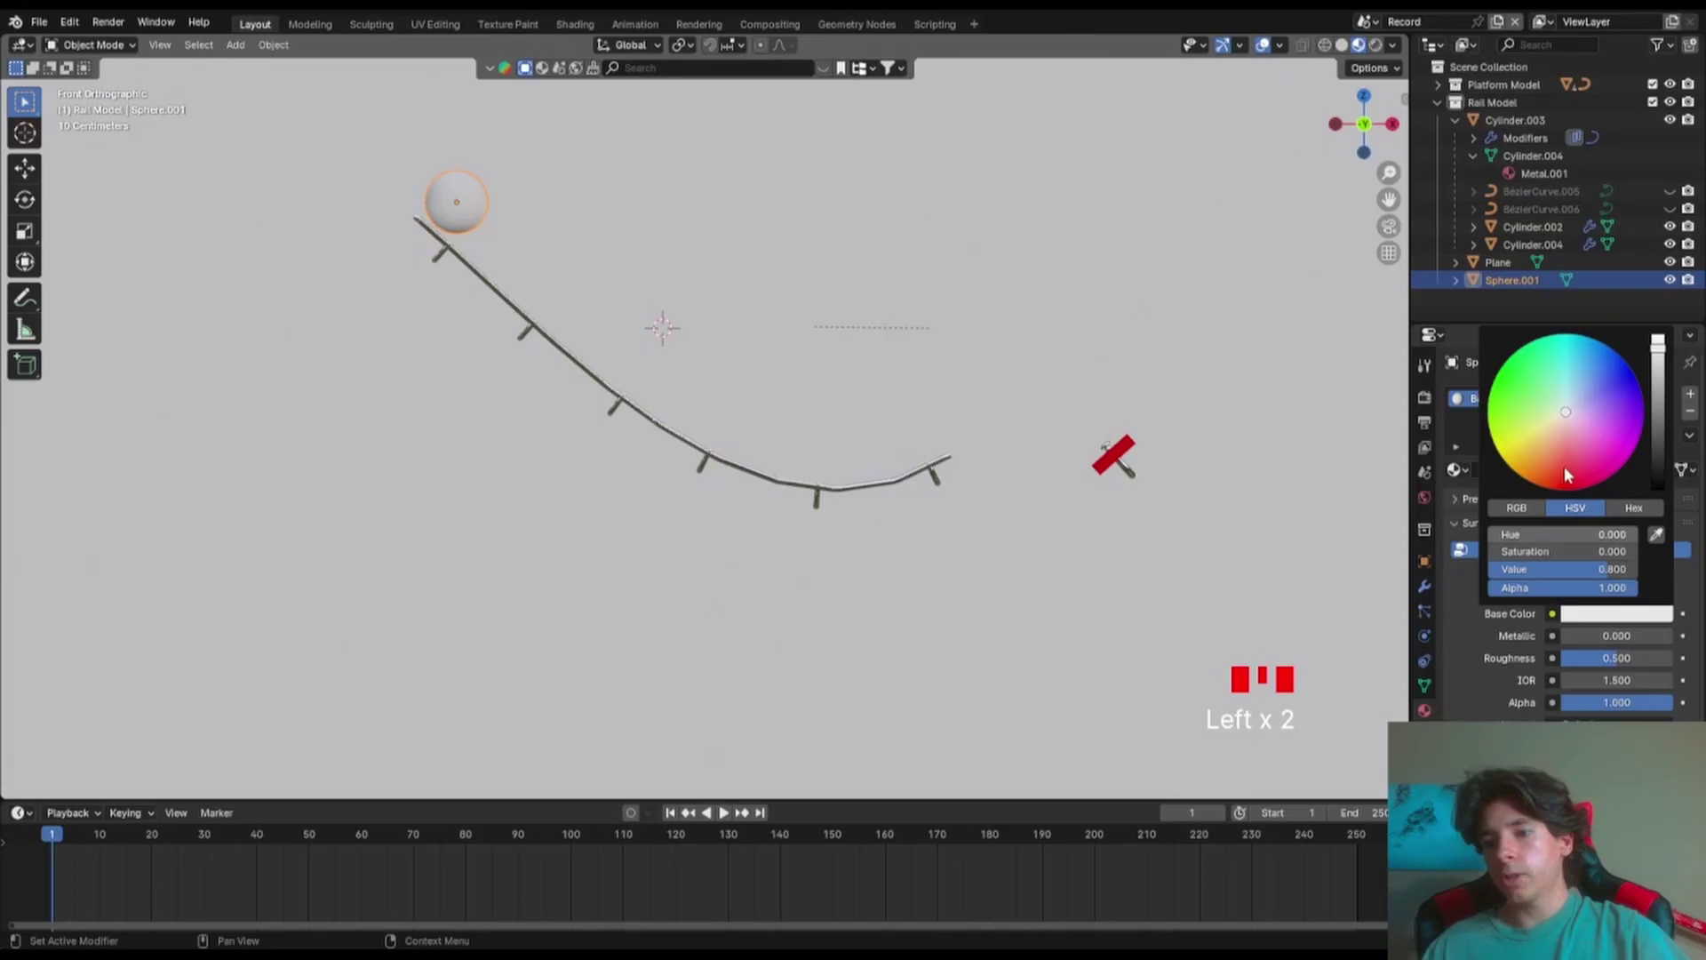
left_click_drag(1565, 468, 1527, 345)
- Duplicate the bent metal tube under the red platform in place and remove the copy's Curve modifier
middle_click_drag(1182, 448, 529, 384)
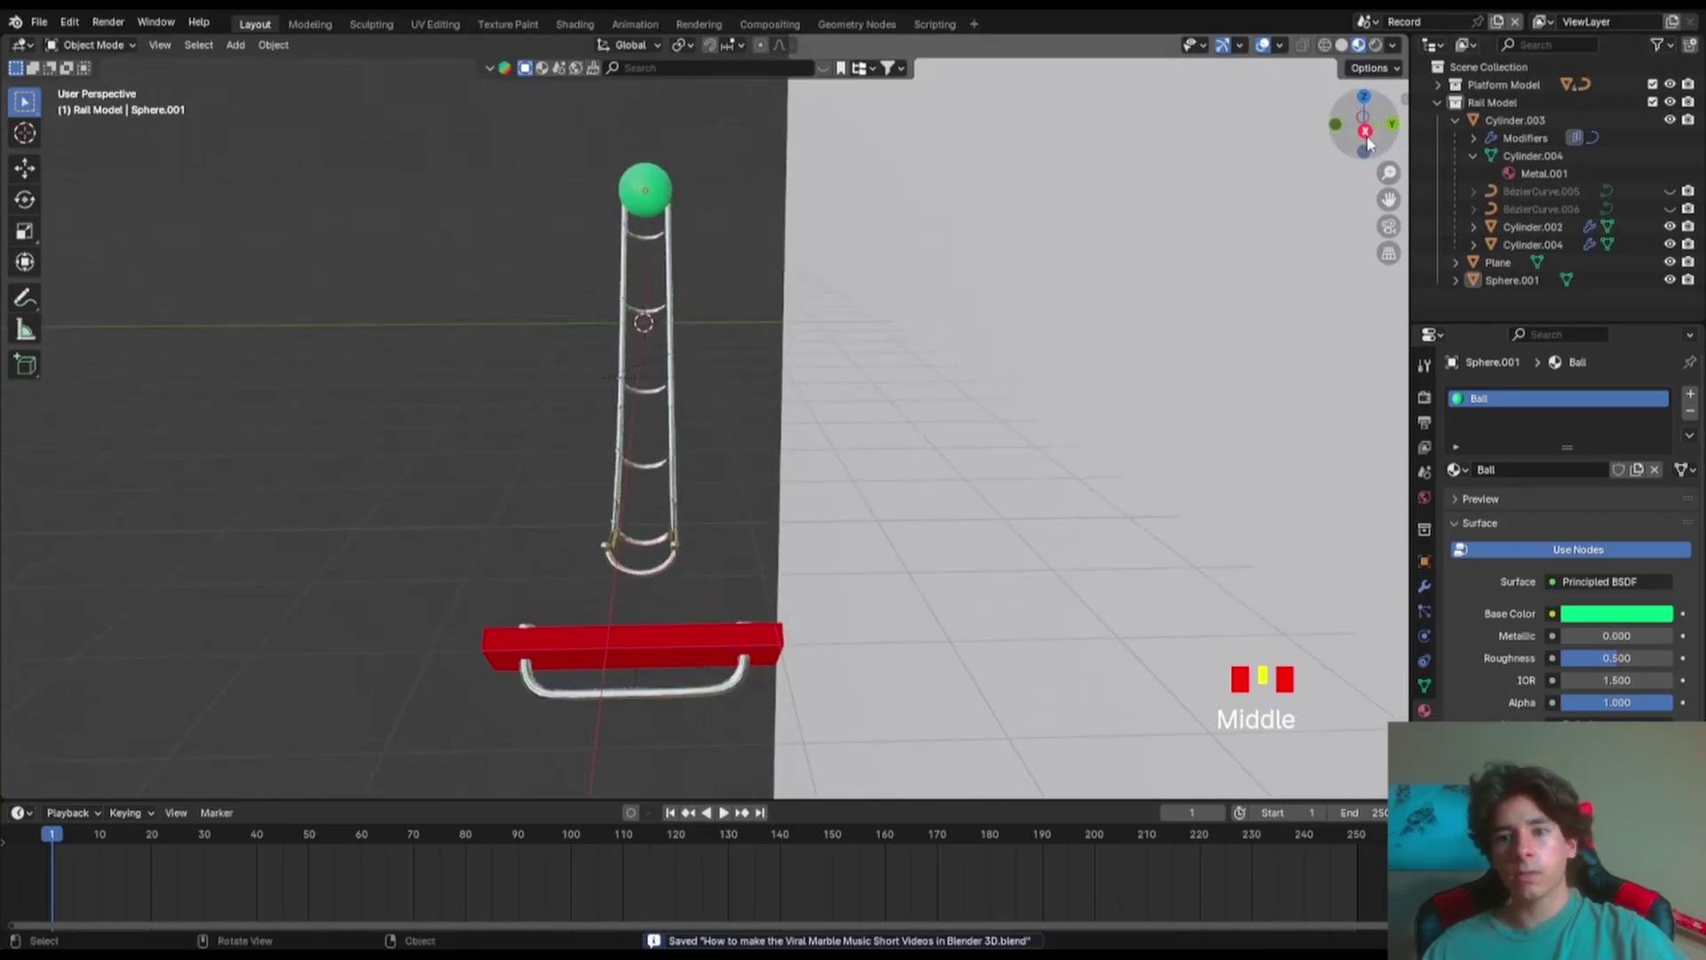
middle_click_drag(648, 306, 628, 293)
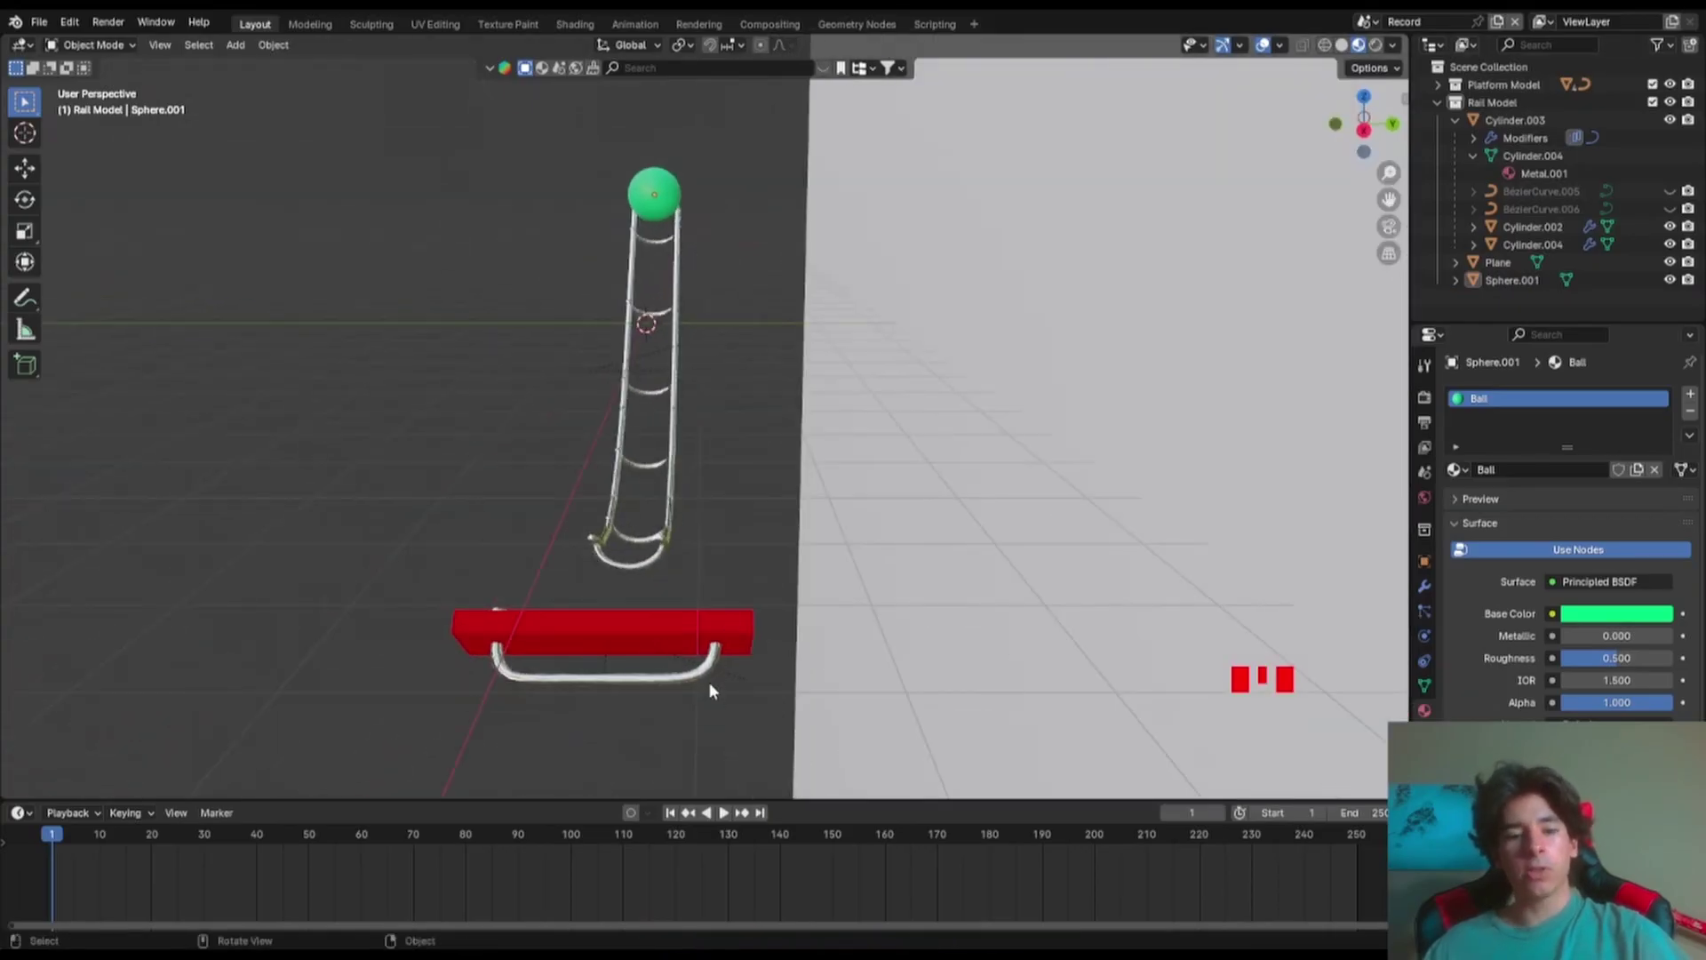
scroll(710, 691, "down", 2)
left_click(661, 618)
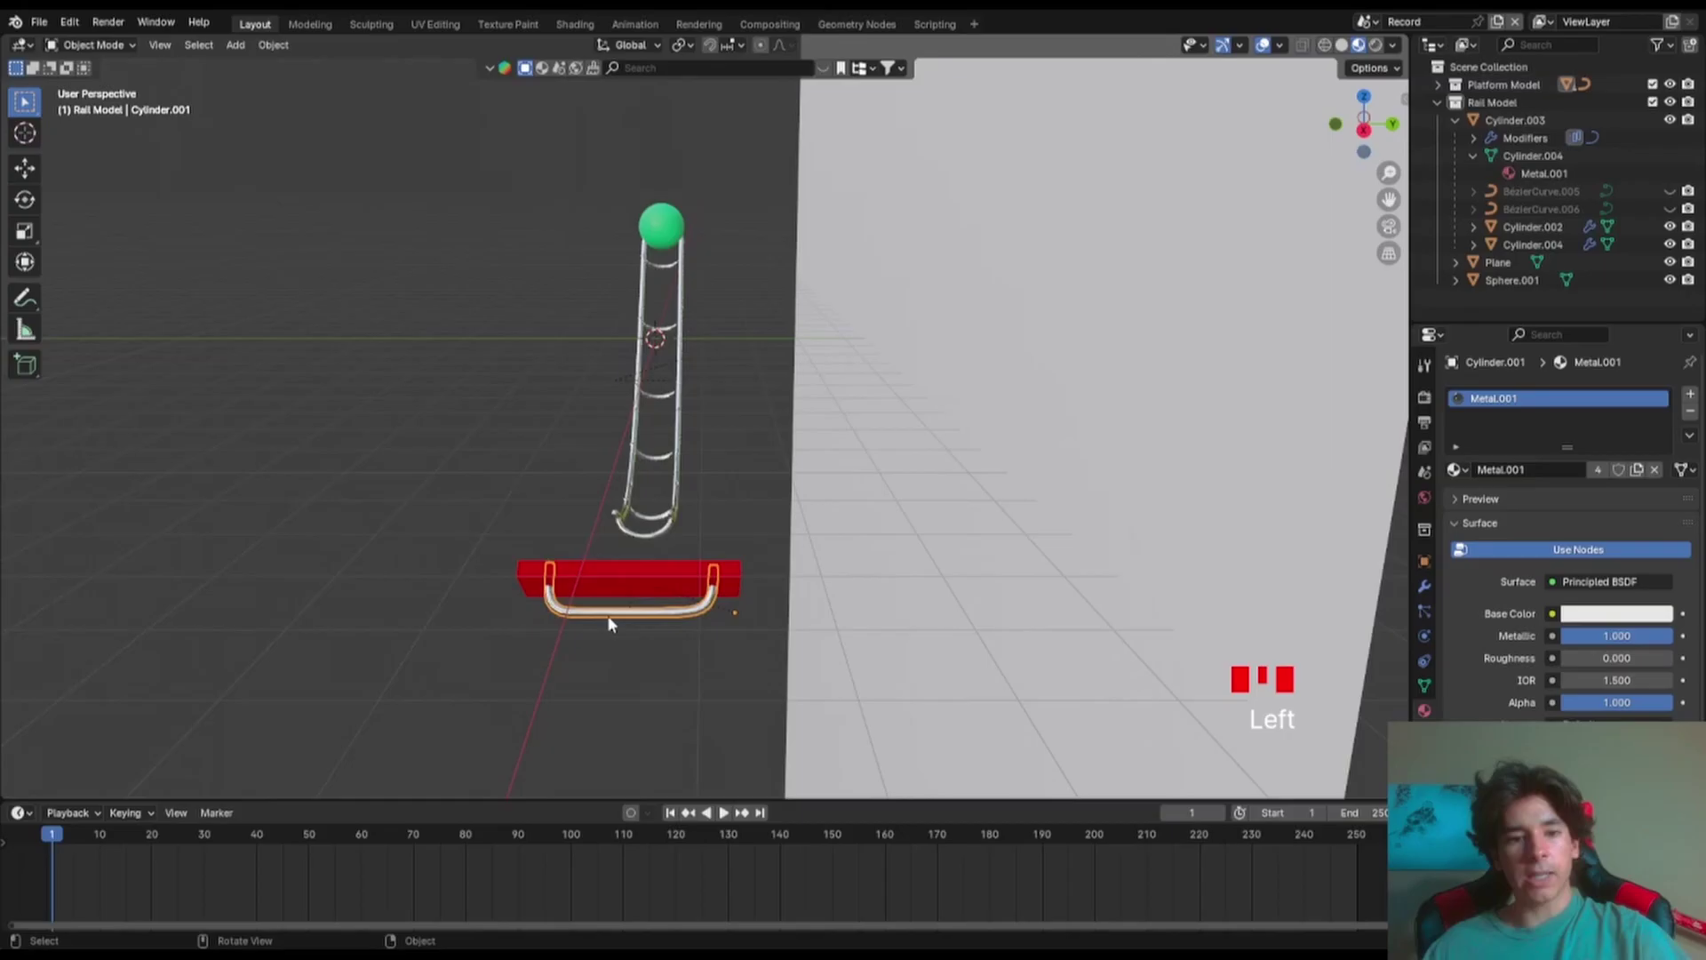
key("shift+d")
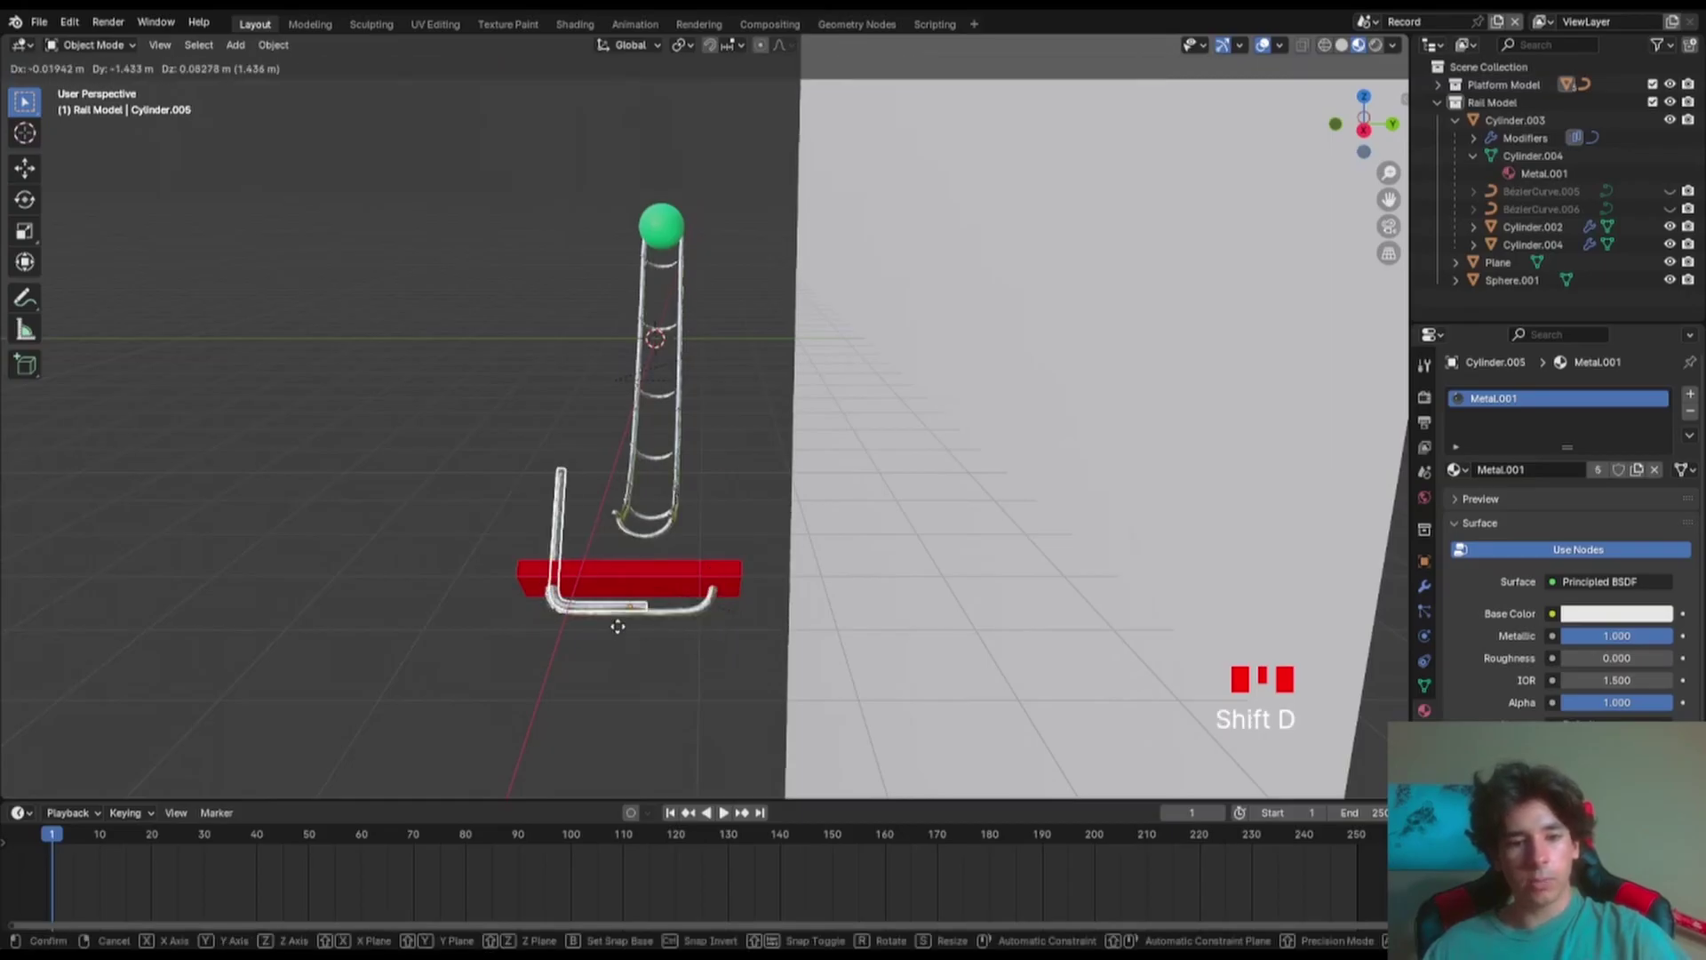
key("g")
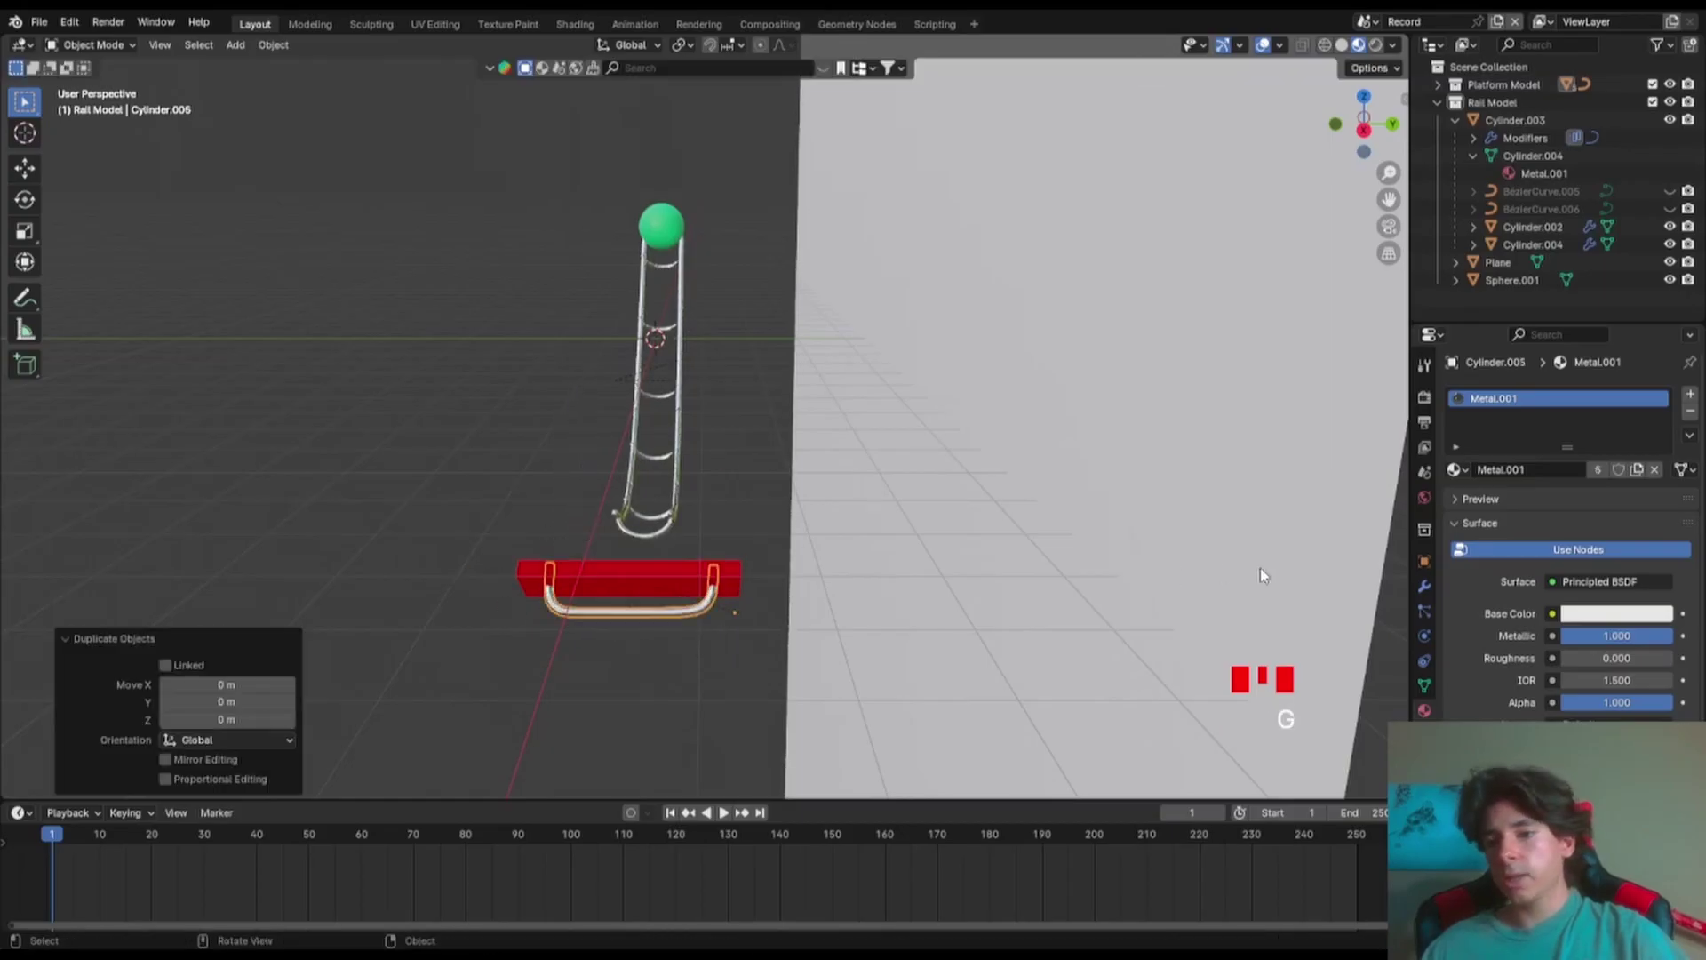
left_click(1424, 587)
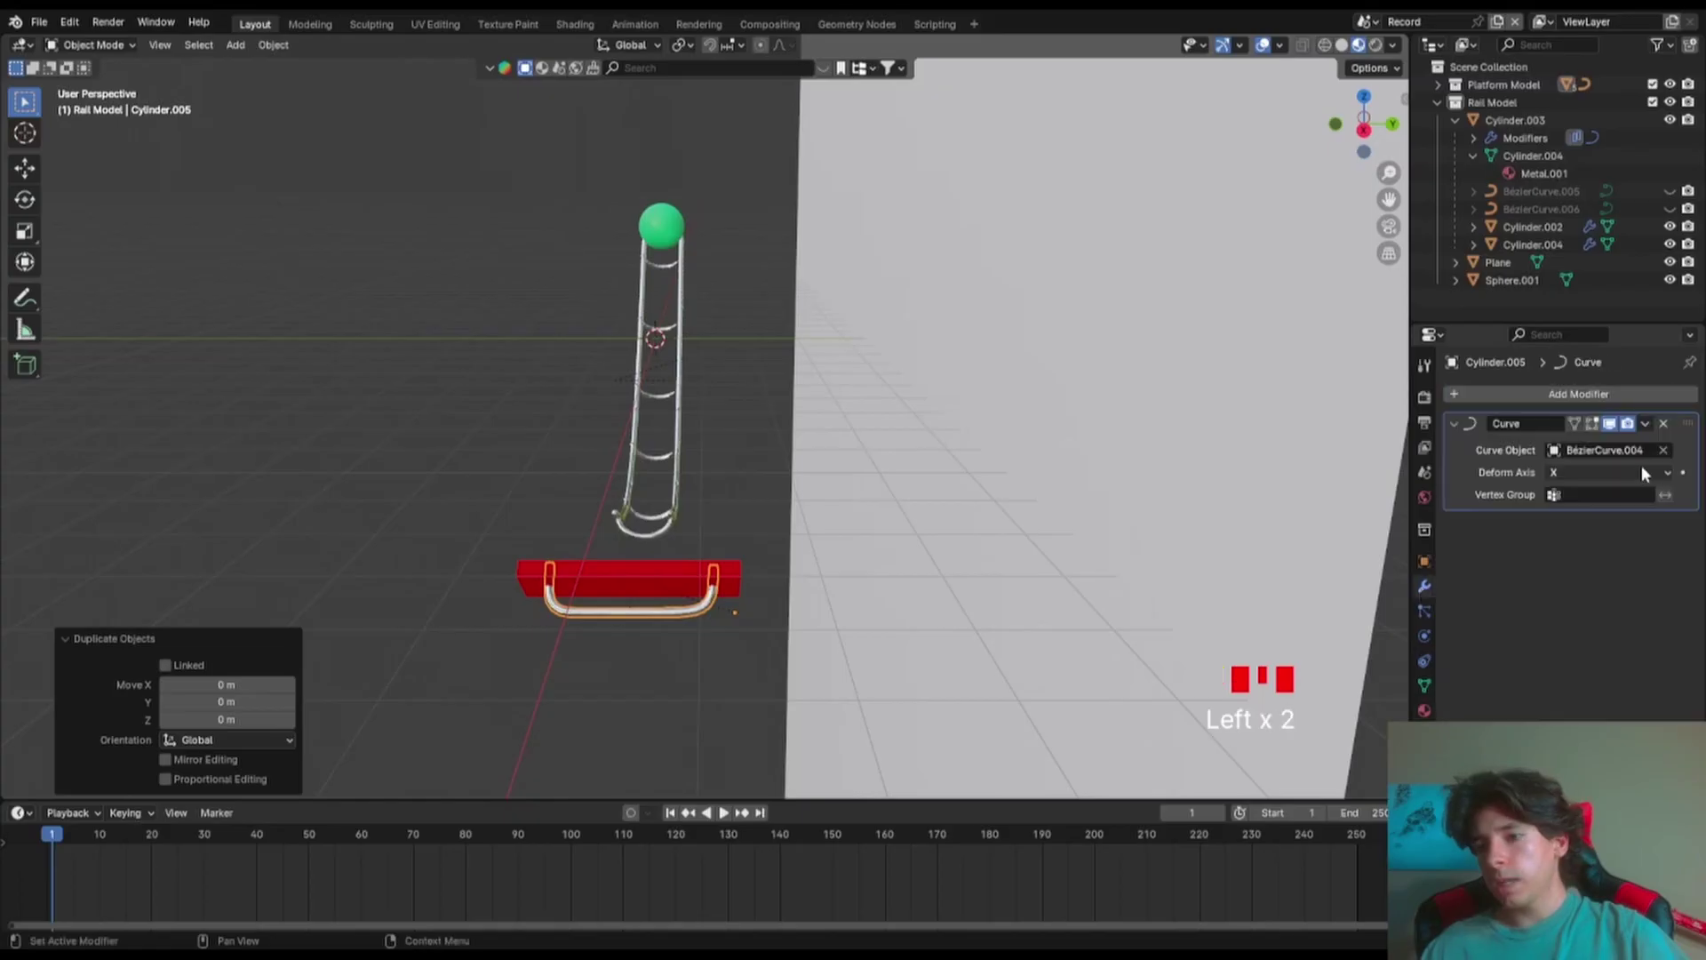
left_click(1664, 424)
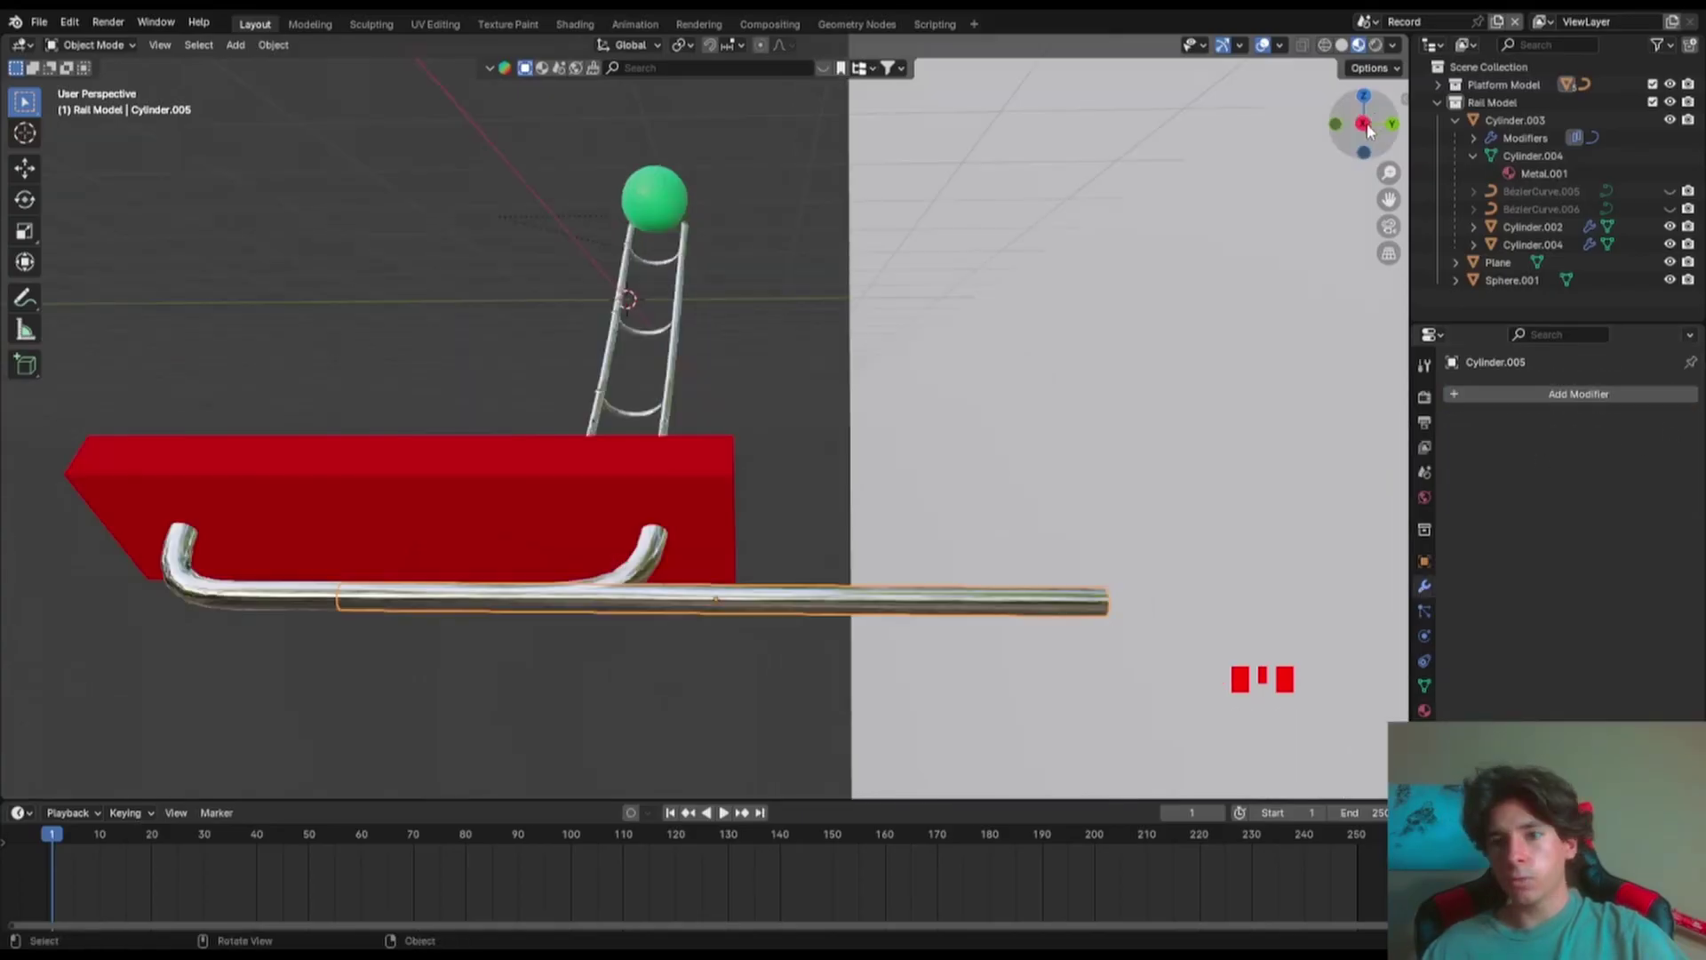
- Move the straight tube about 0.91 m along Y towards the wall and try scaling it along Y
left_click(1367, 130)
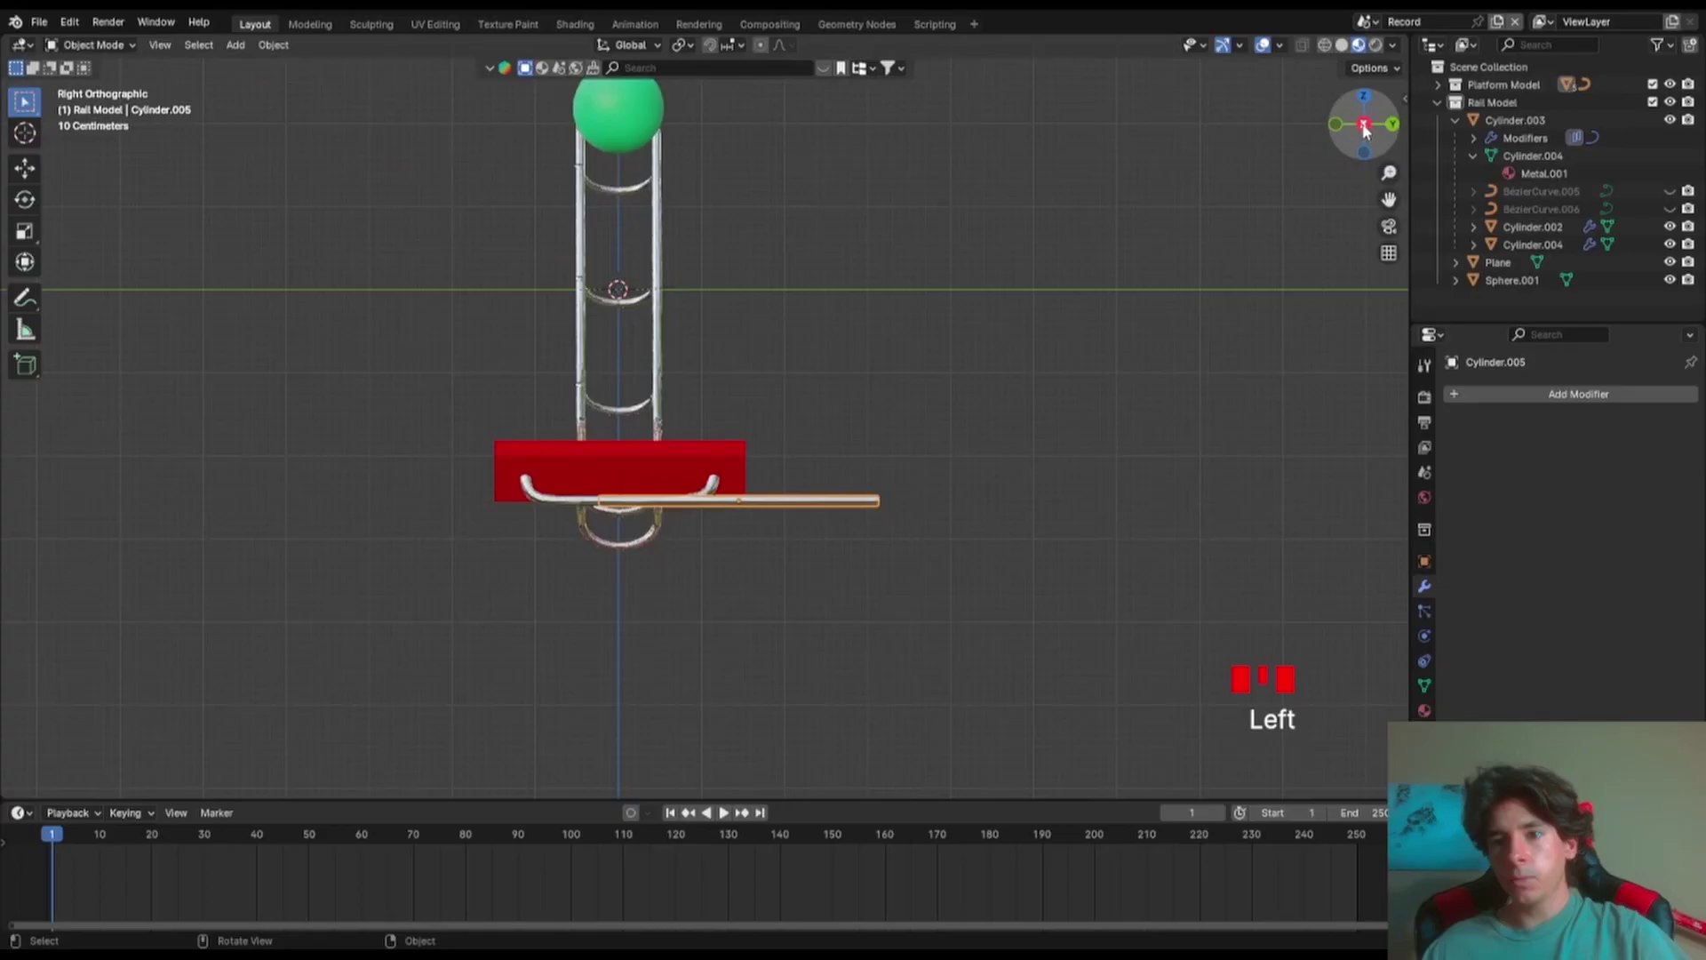
scroll(896, 605, "up", 4)
key("g")
key("y")
left_click(1053, 591)
key("s")
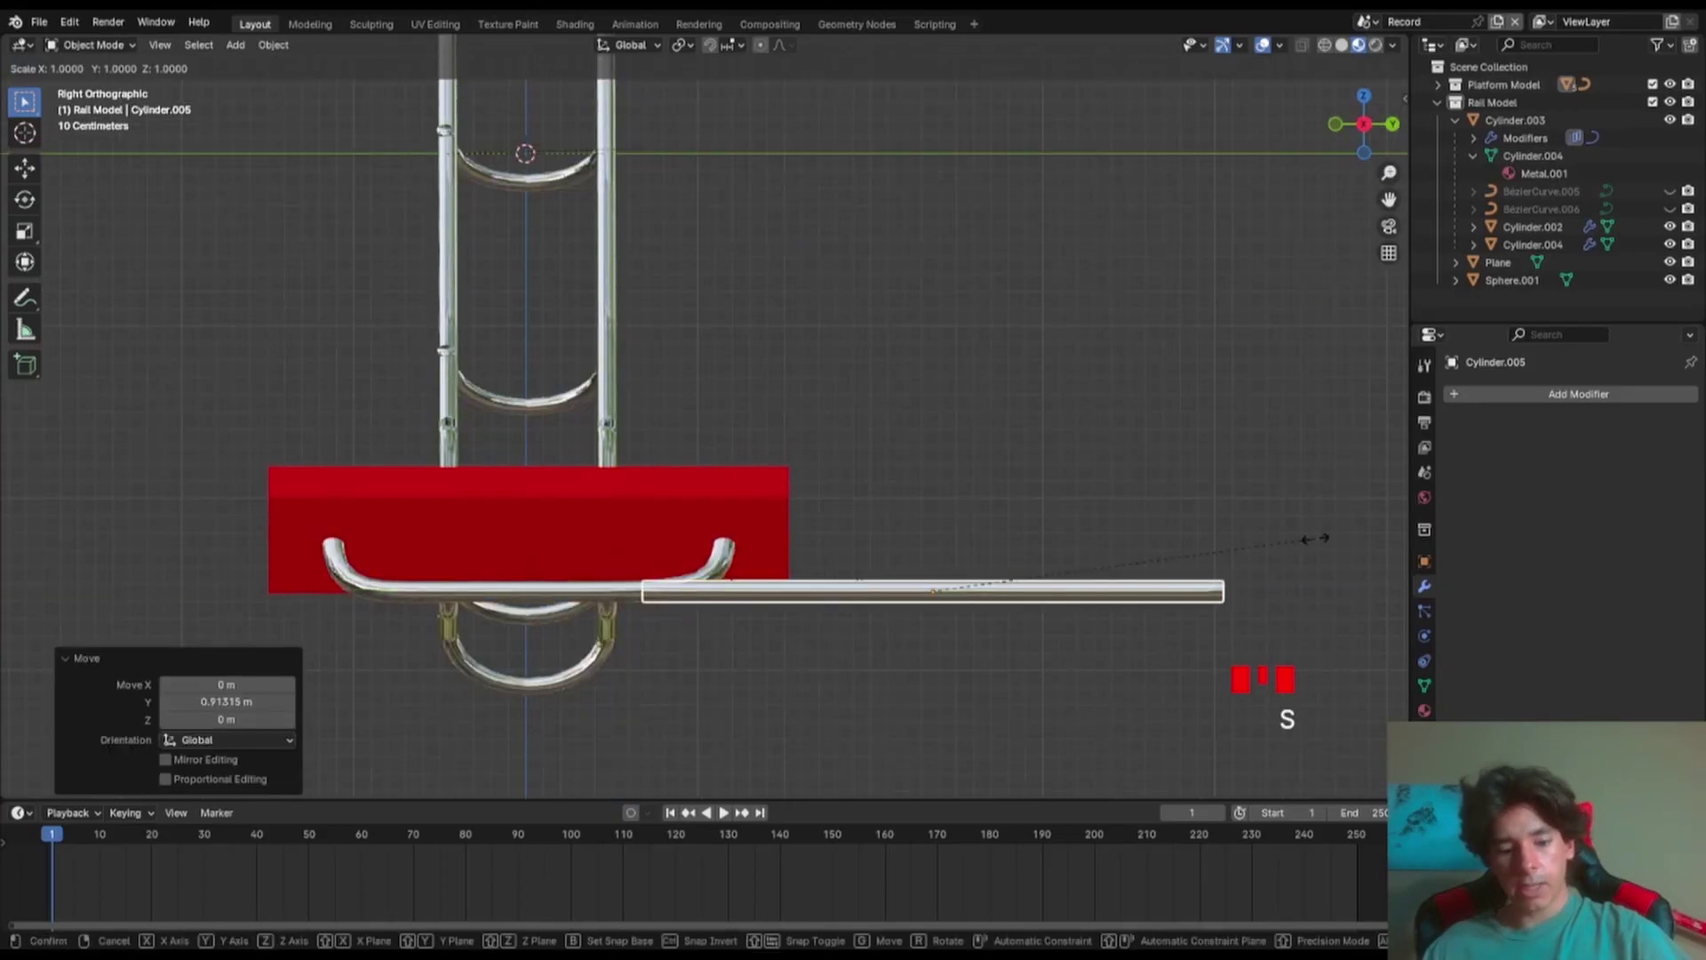
key("y")
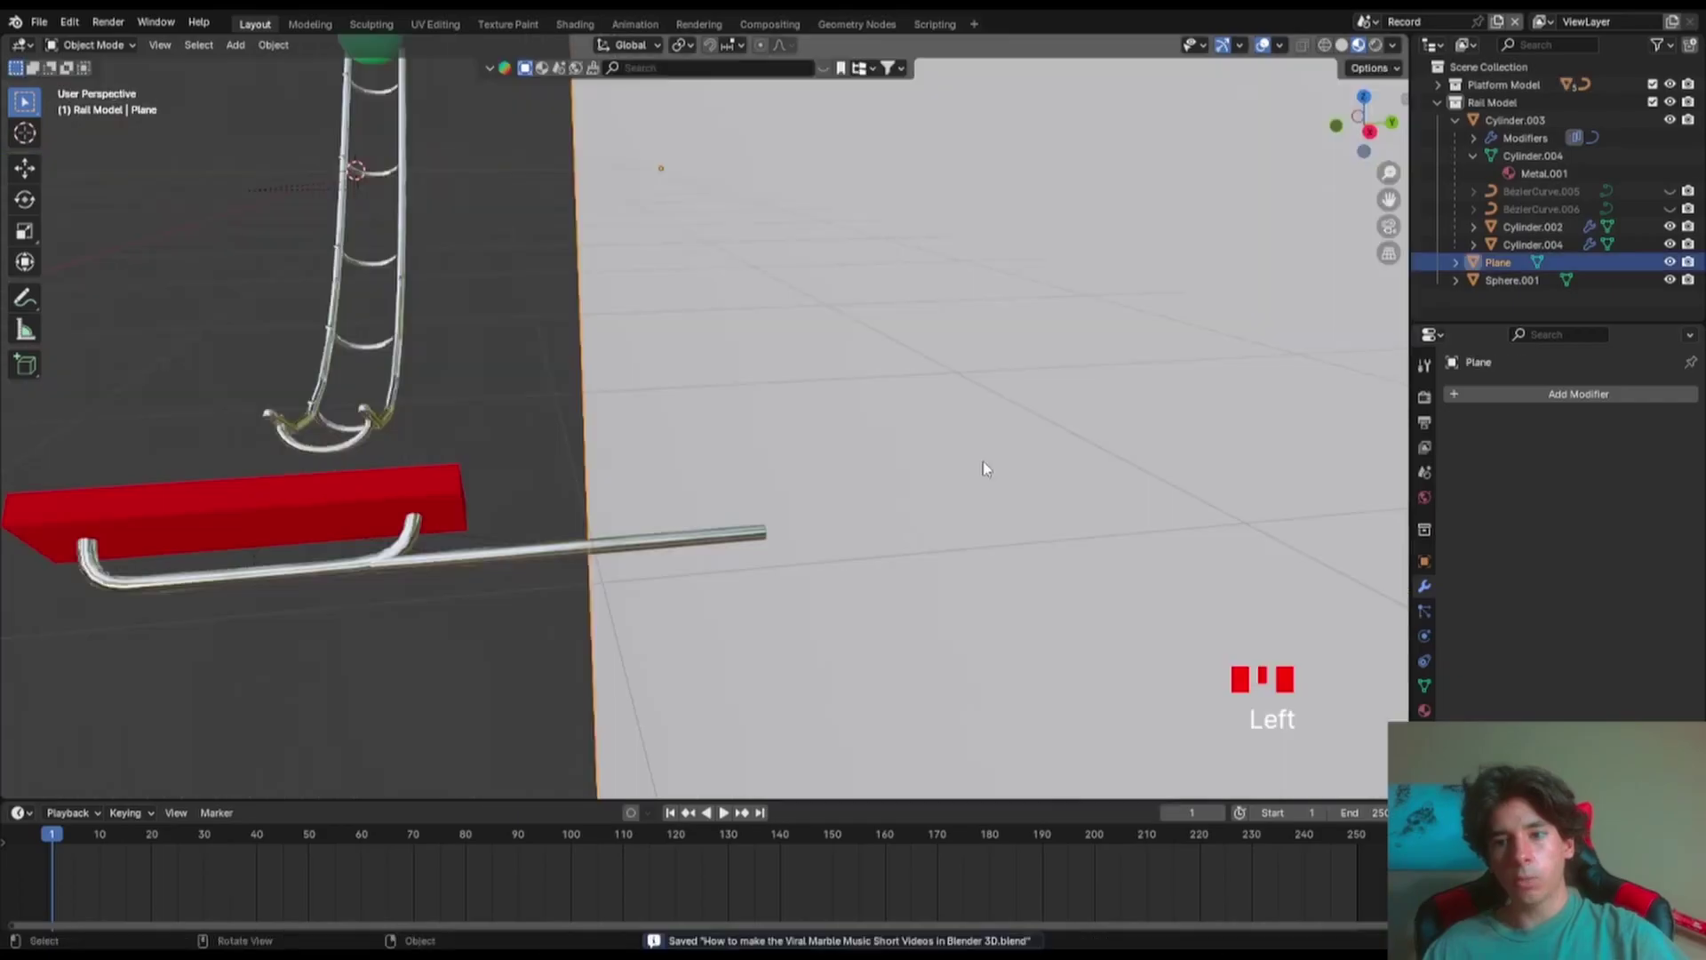
- Move the wall plane along Y to meet the far end of the straight tube and save the file
middle_click_drag(983, 463, 921, 513)
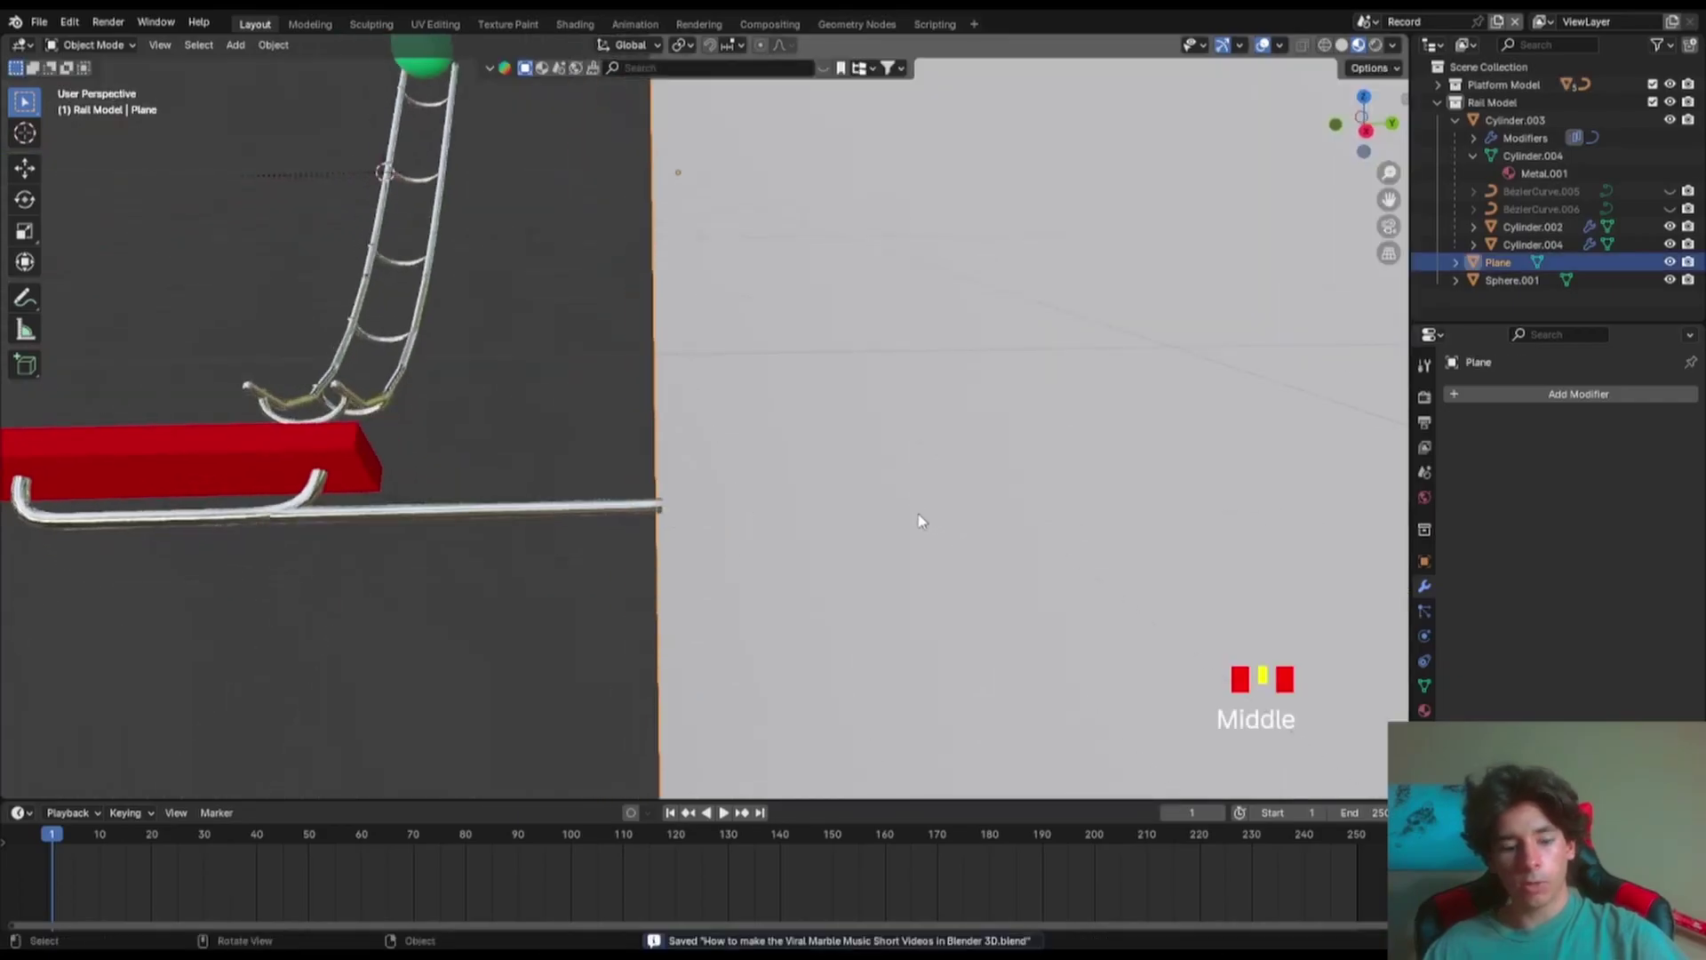
key("g")
key("y")
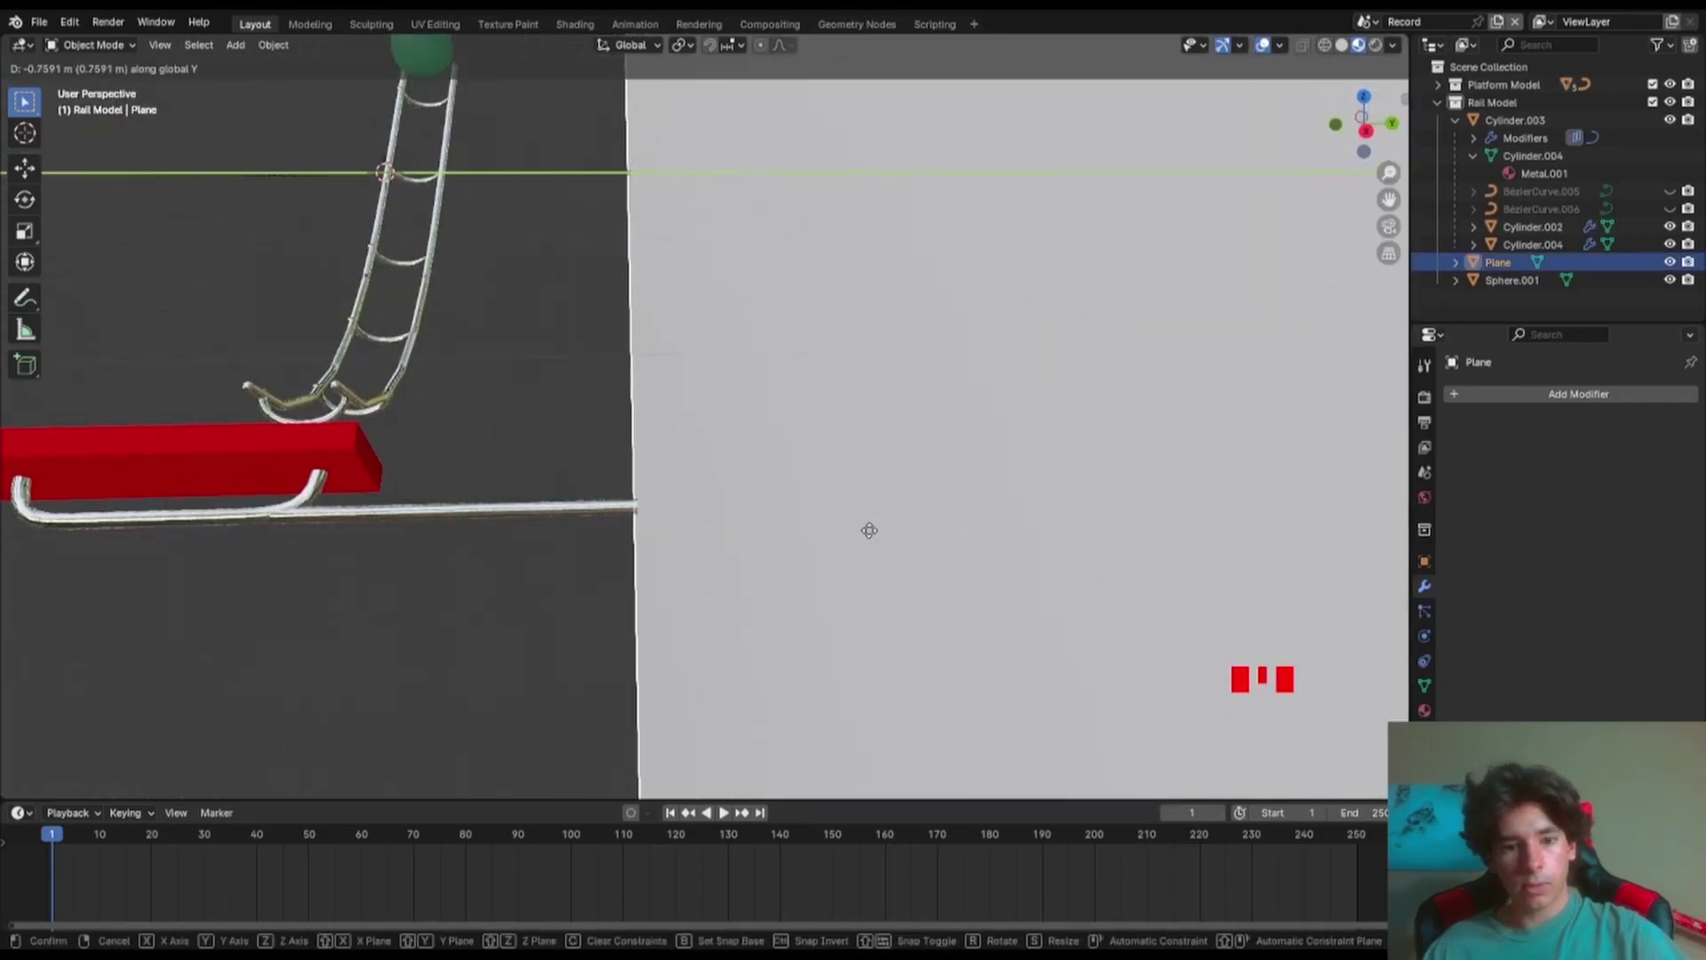
left_click(882, 533)
key("ctrl+s")
- Edit the straight tube's mesh and scale its wall-side end up to about 1.4 to flare it
left_click(920, 499)
middle_click_drag(540, 380, 1066, 382)
scroll(1066, 382, "up", 3)
key("Tab")
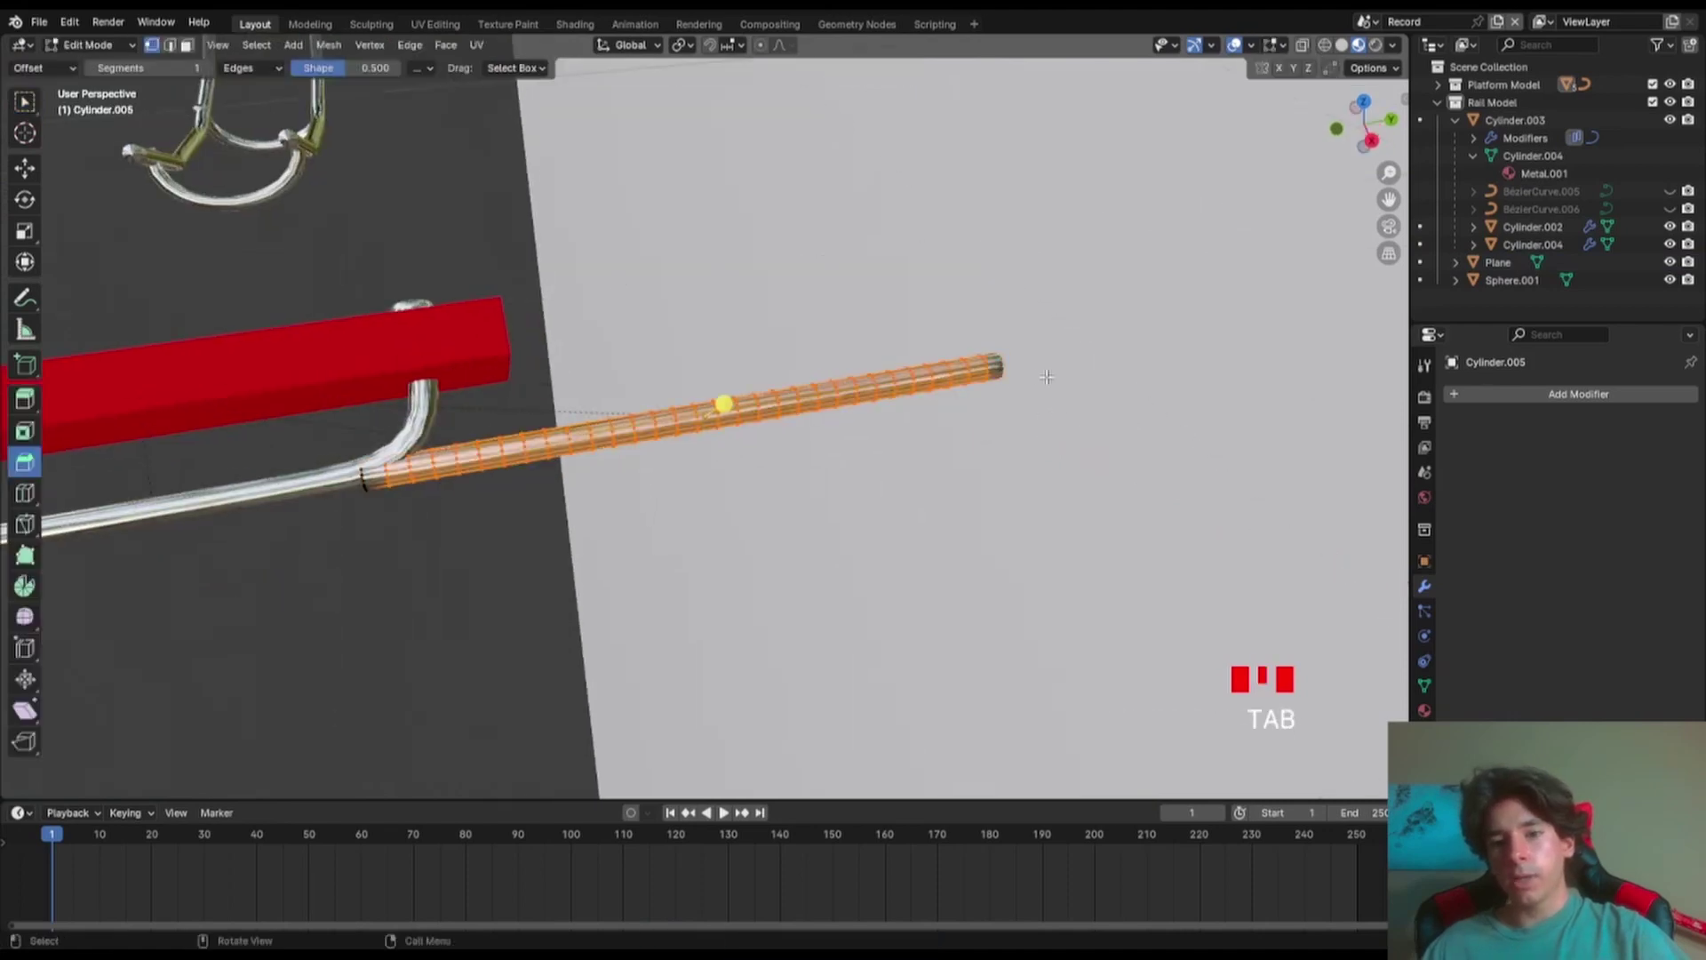
scroll(1024, 365, "up", 1)
left_click(1062, 355)
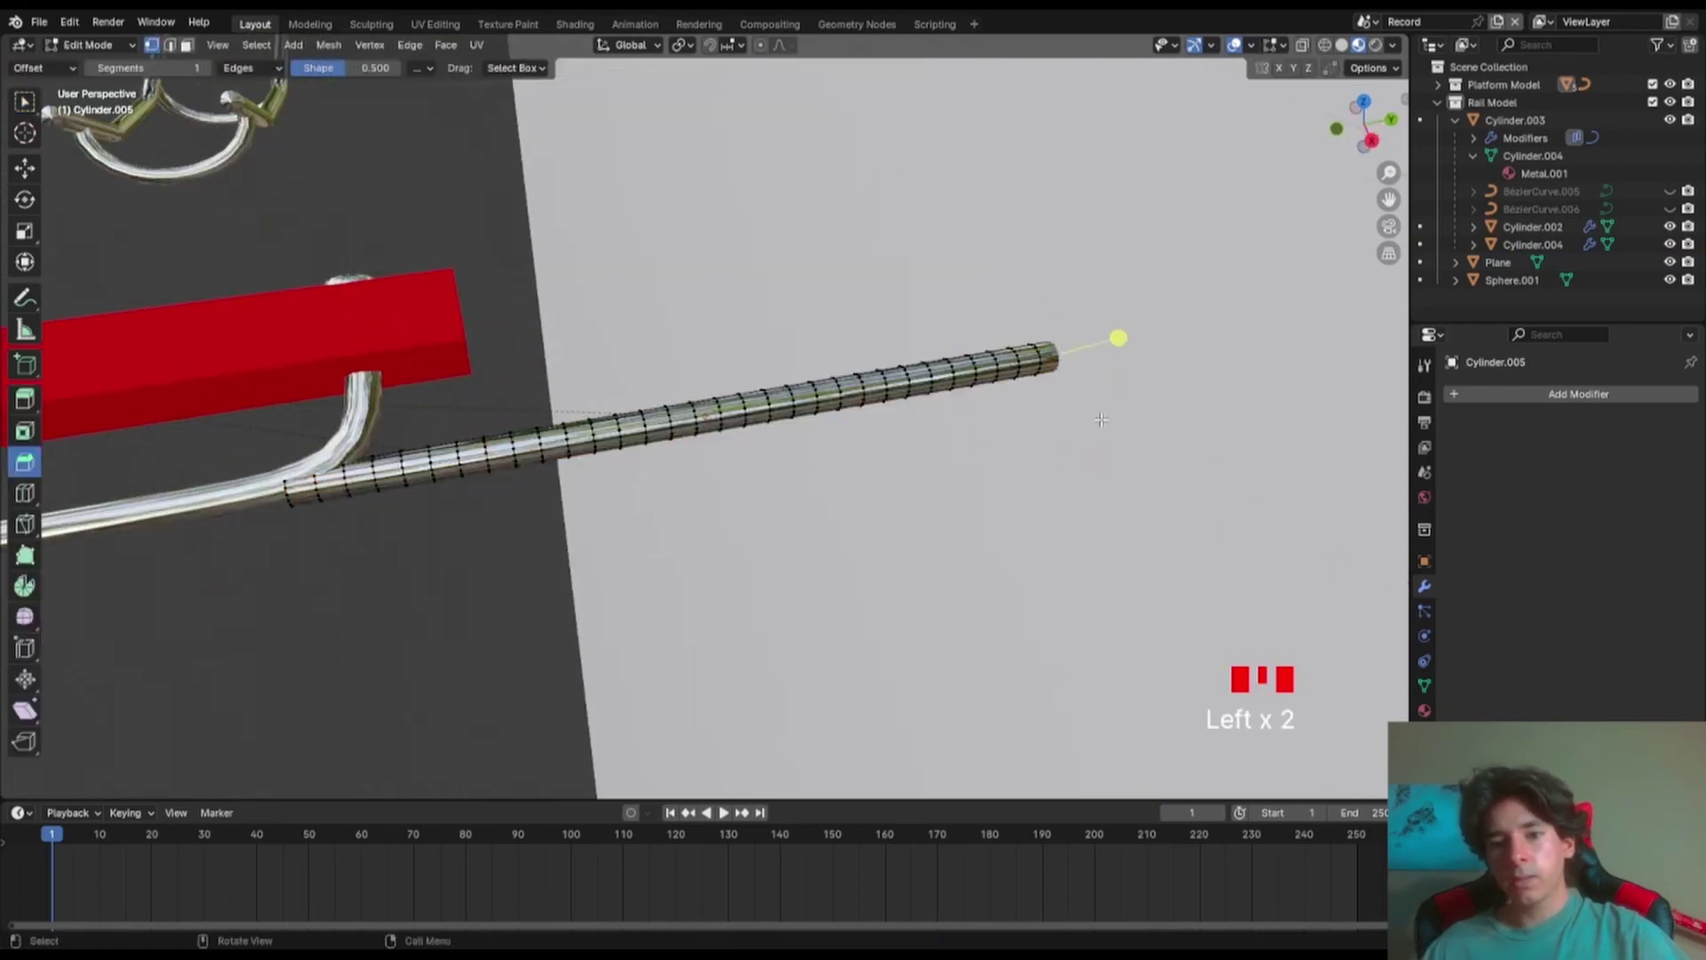
middle_click_drag(1101, 420, 1115, 471)
left_click_drag(1136, 500, 1088, 353)
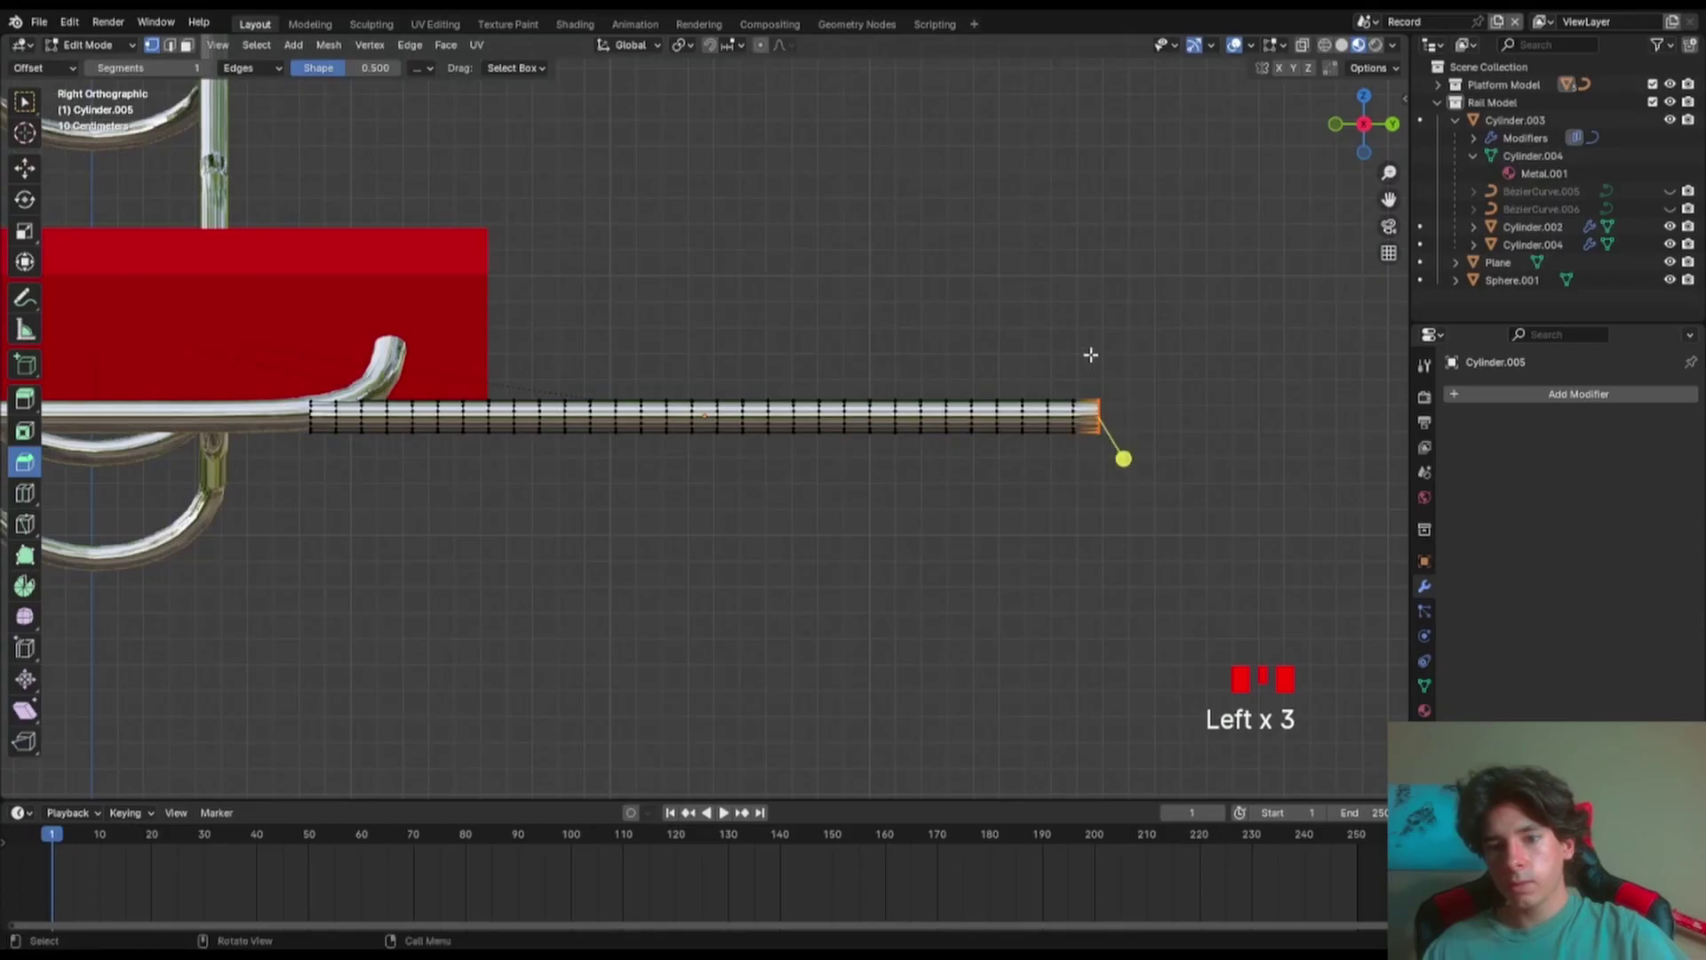
scroll(1090, 396, "up", 2)
key("s")
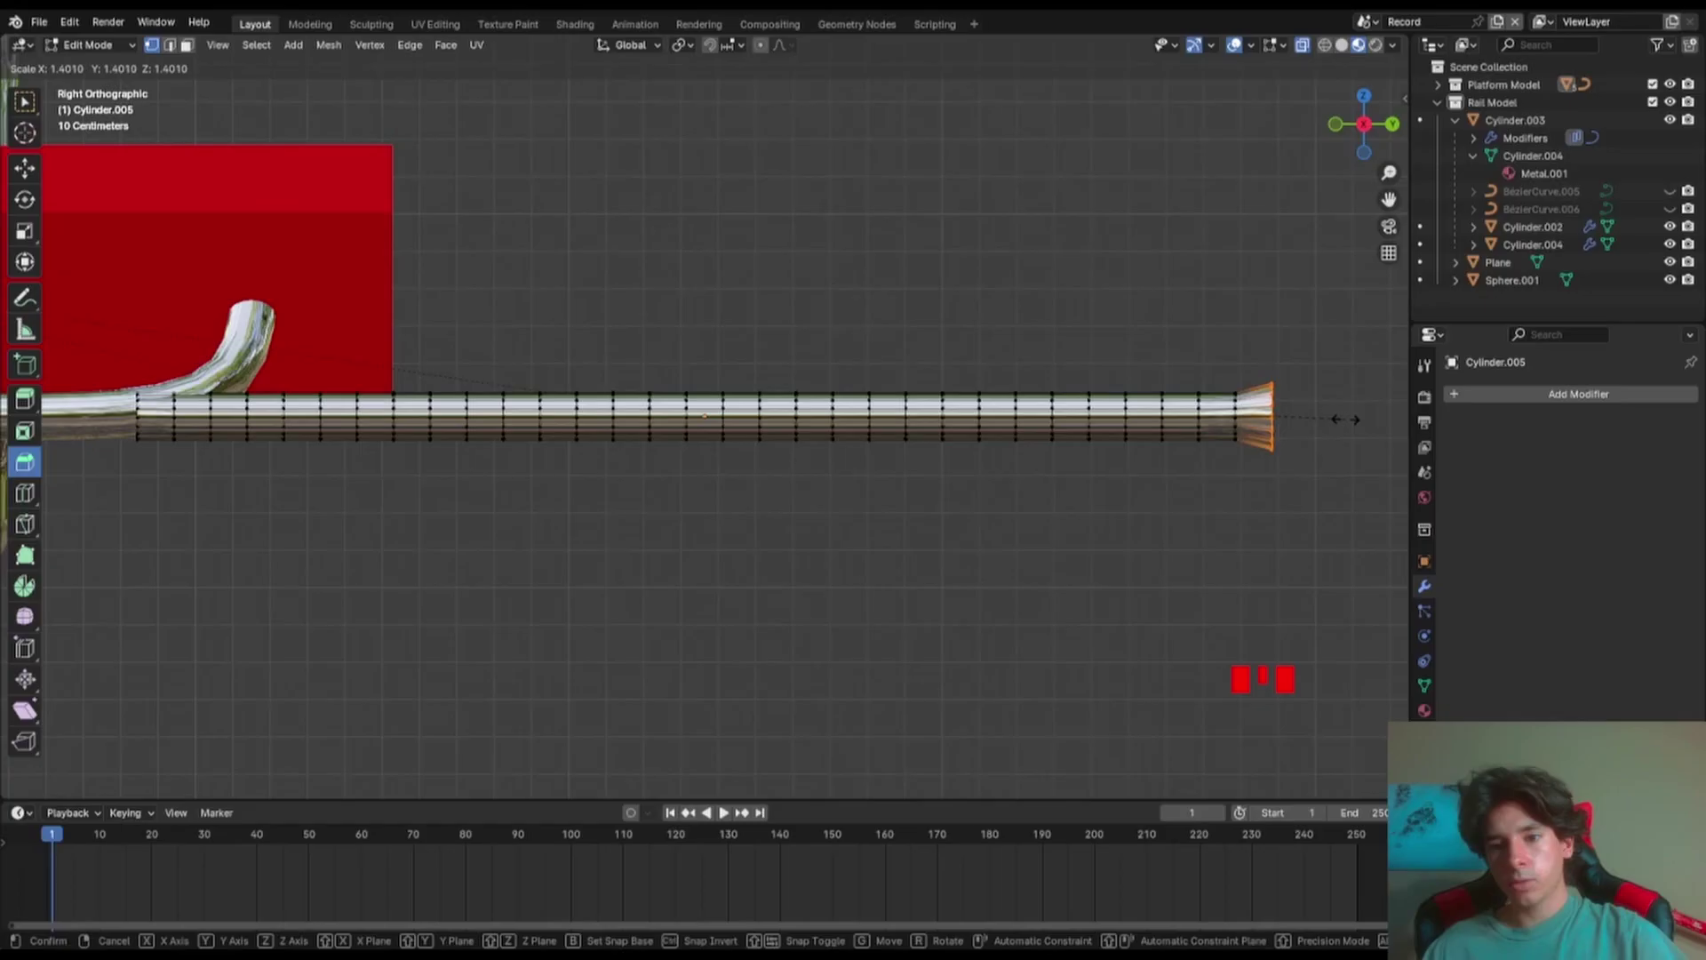
left_click(1345, 418)
- Extrude the flared tube end outward about 0.16 m, extrude a short second segment, and save the file
key("e")
left_click(1352, 450)
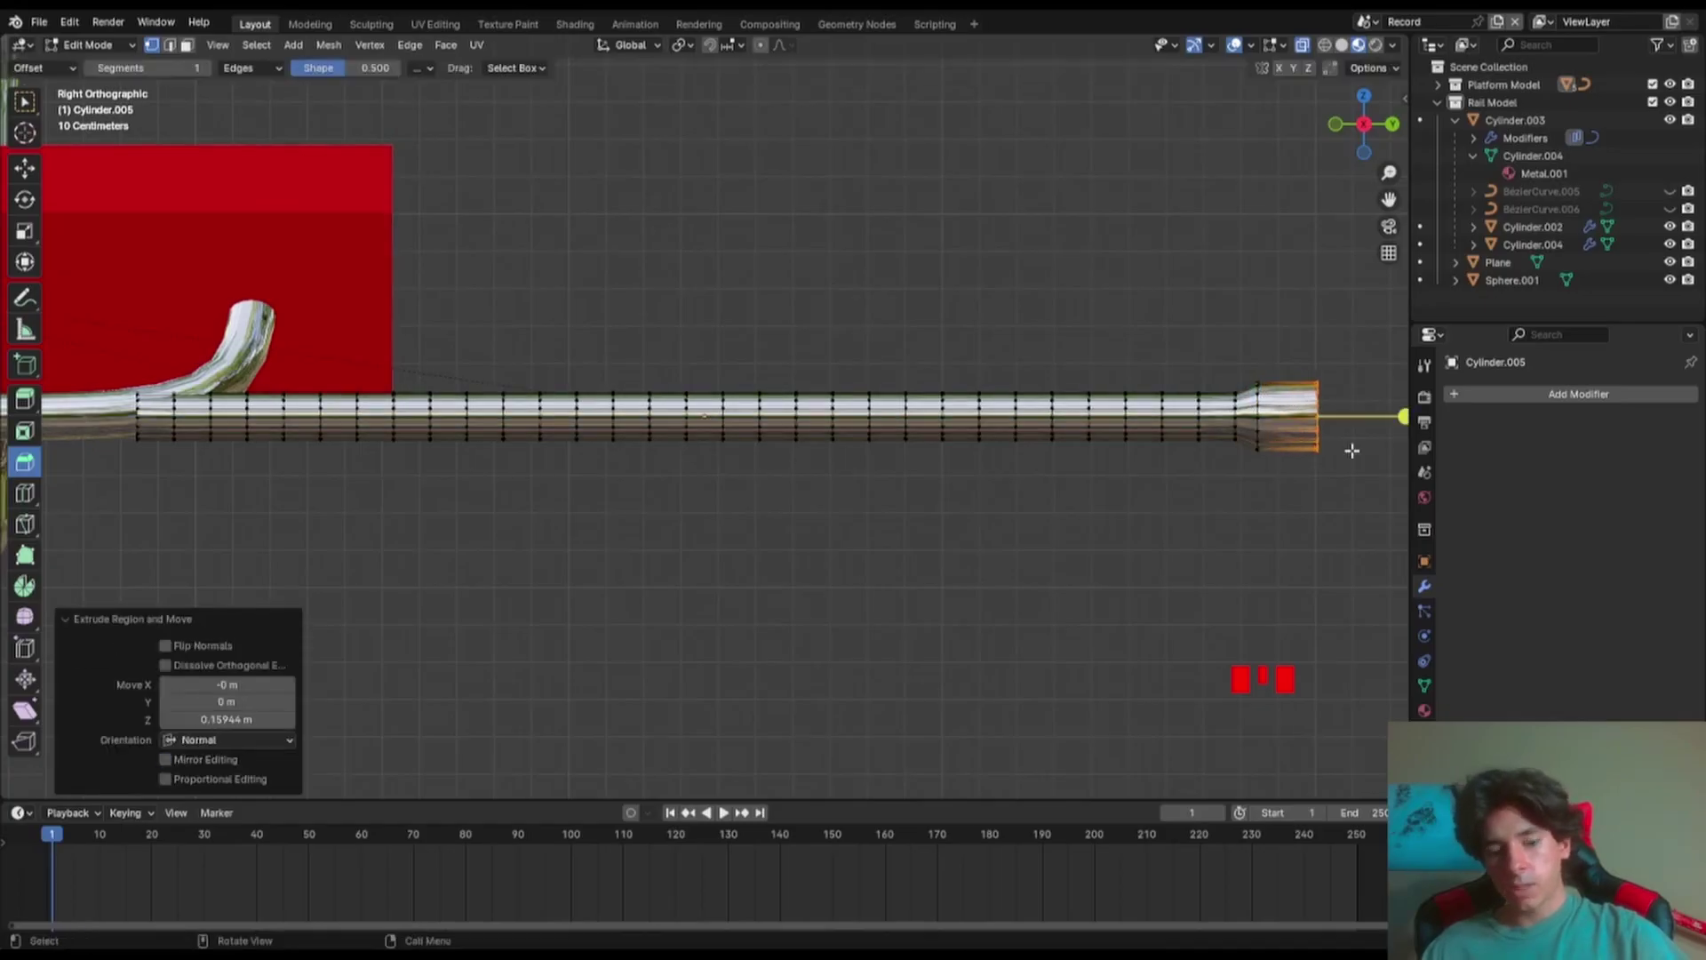
key("e")
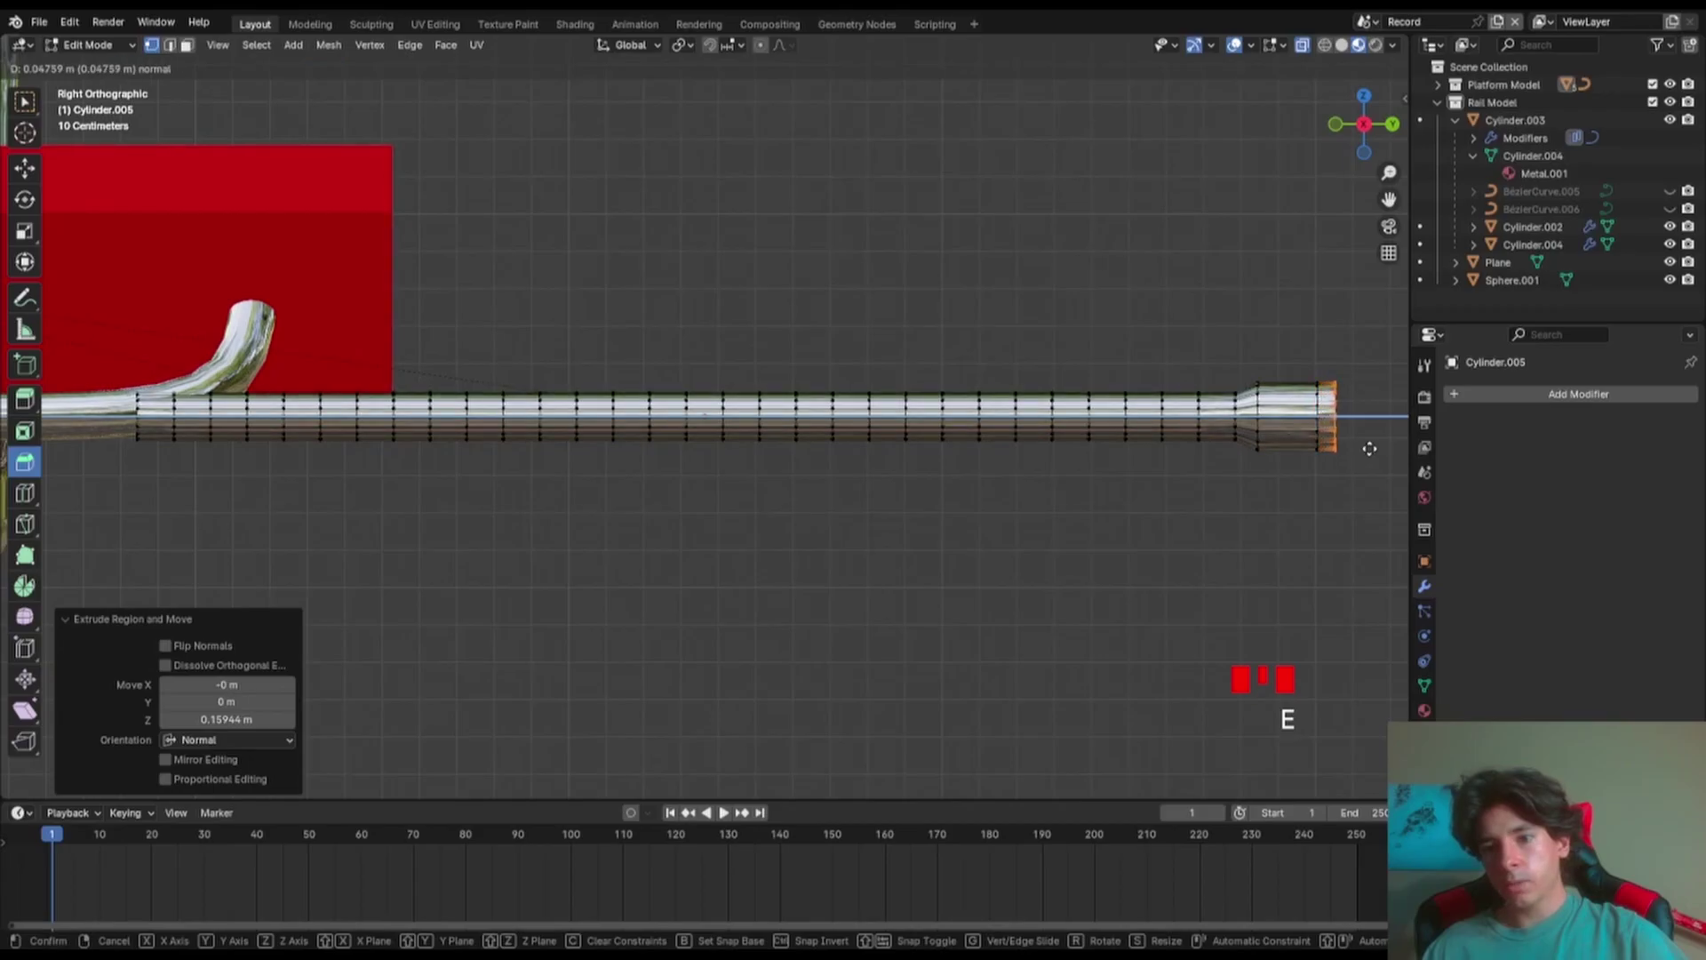
left_click(1326, 498)
key("ctrl+s")
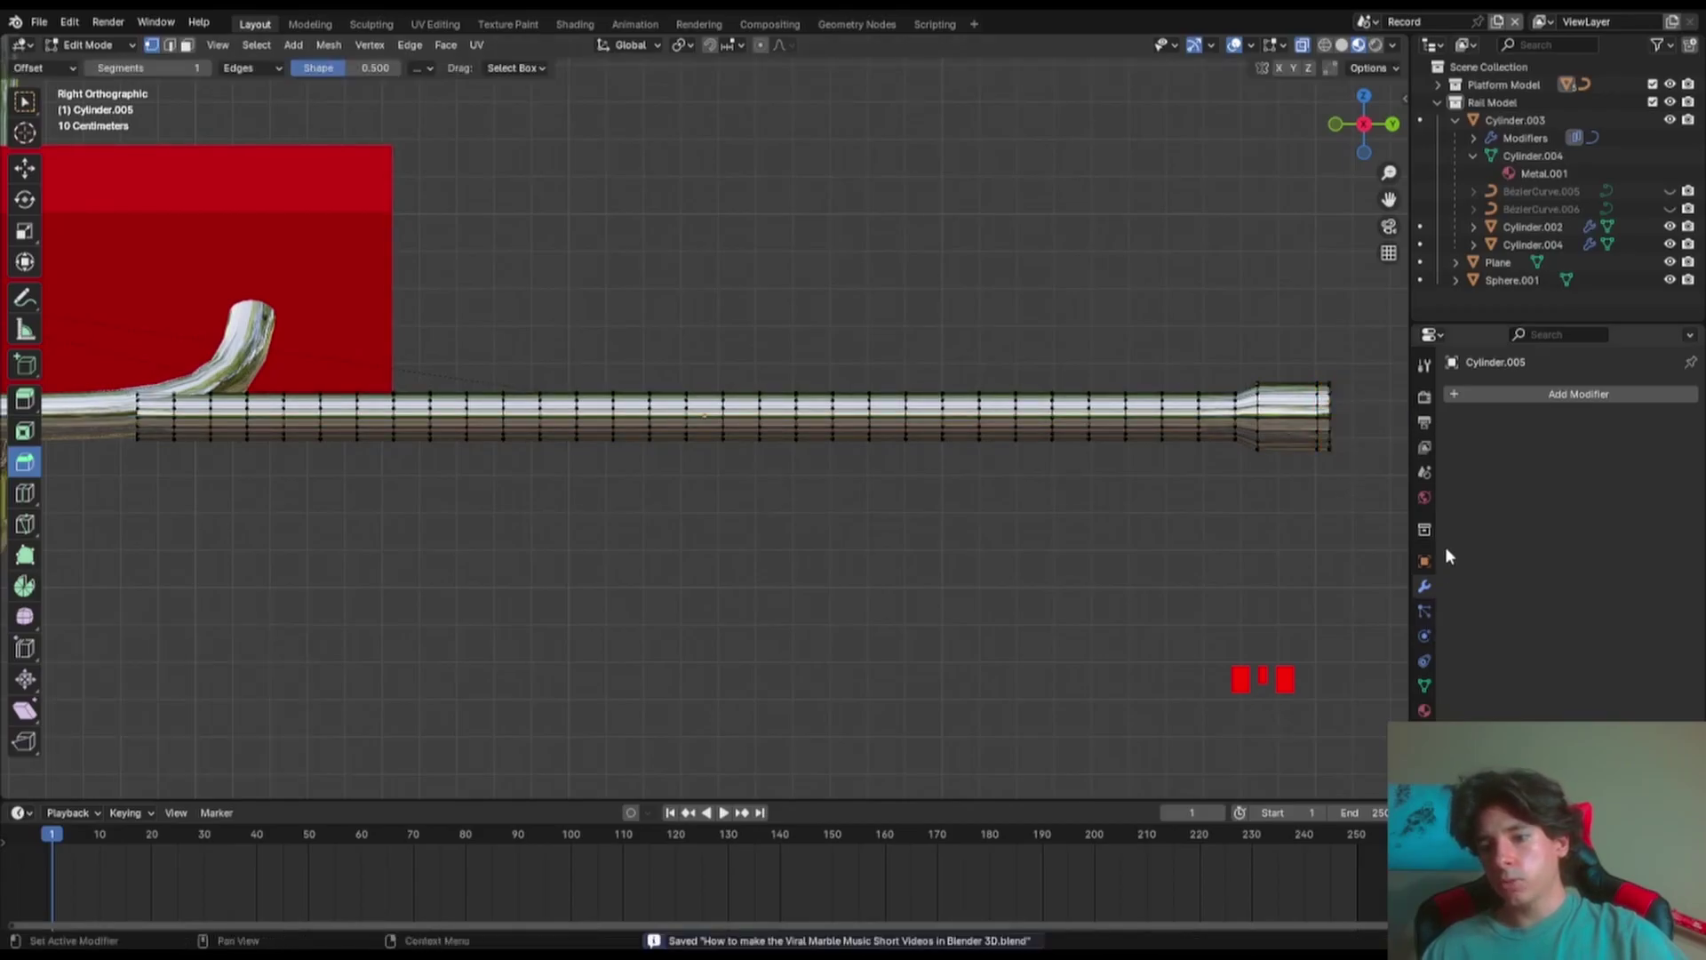
- Select the long band of faces on the flared tube end and add a new material named Transparent in a second slot
left_click(1425, 711)
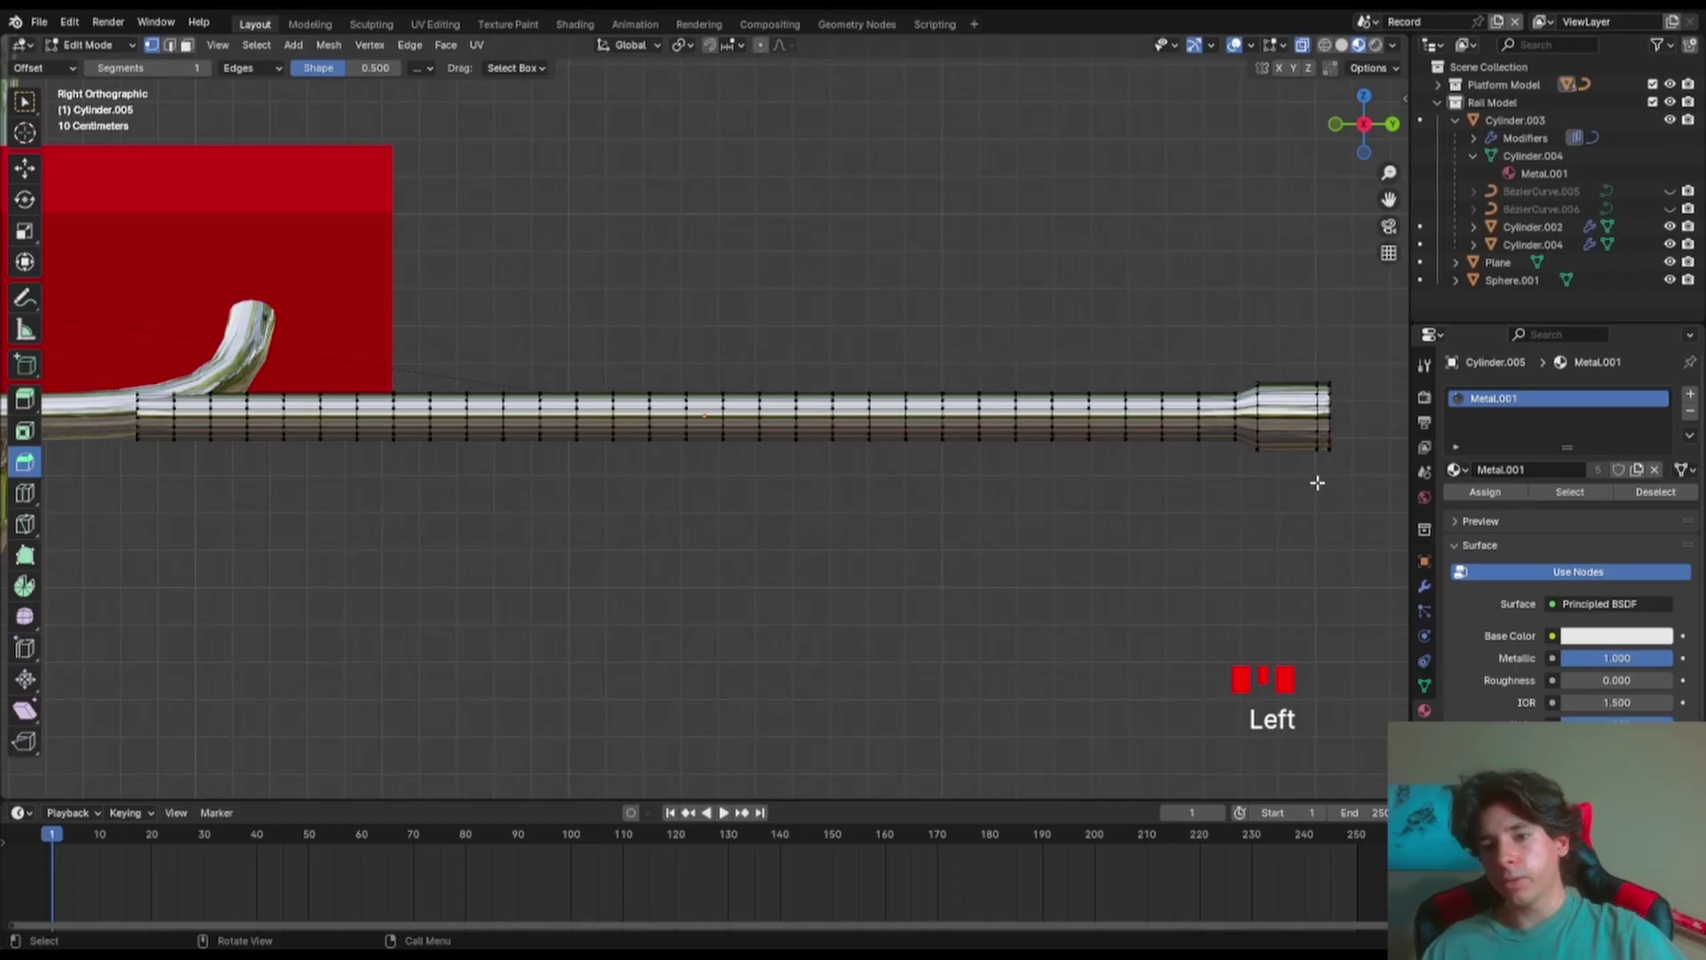
left_click_drag(965, 571, 859, 303)
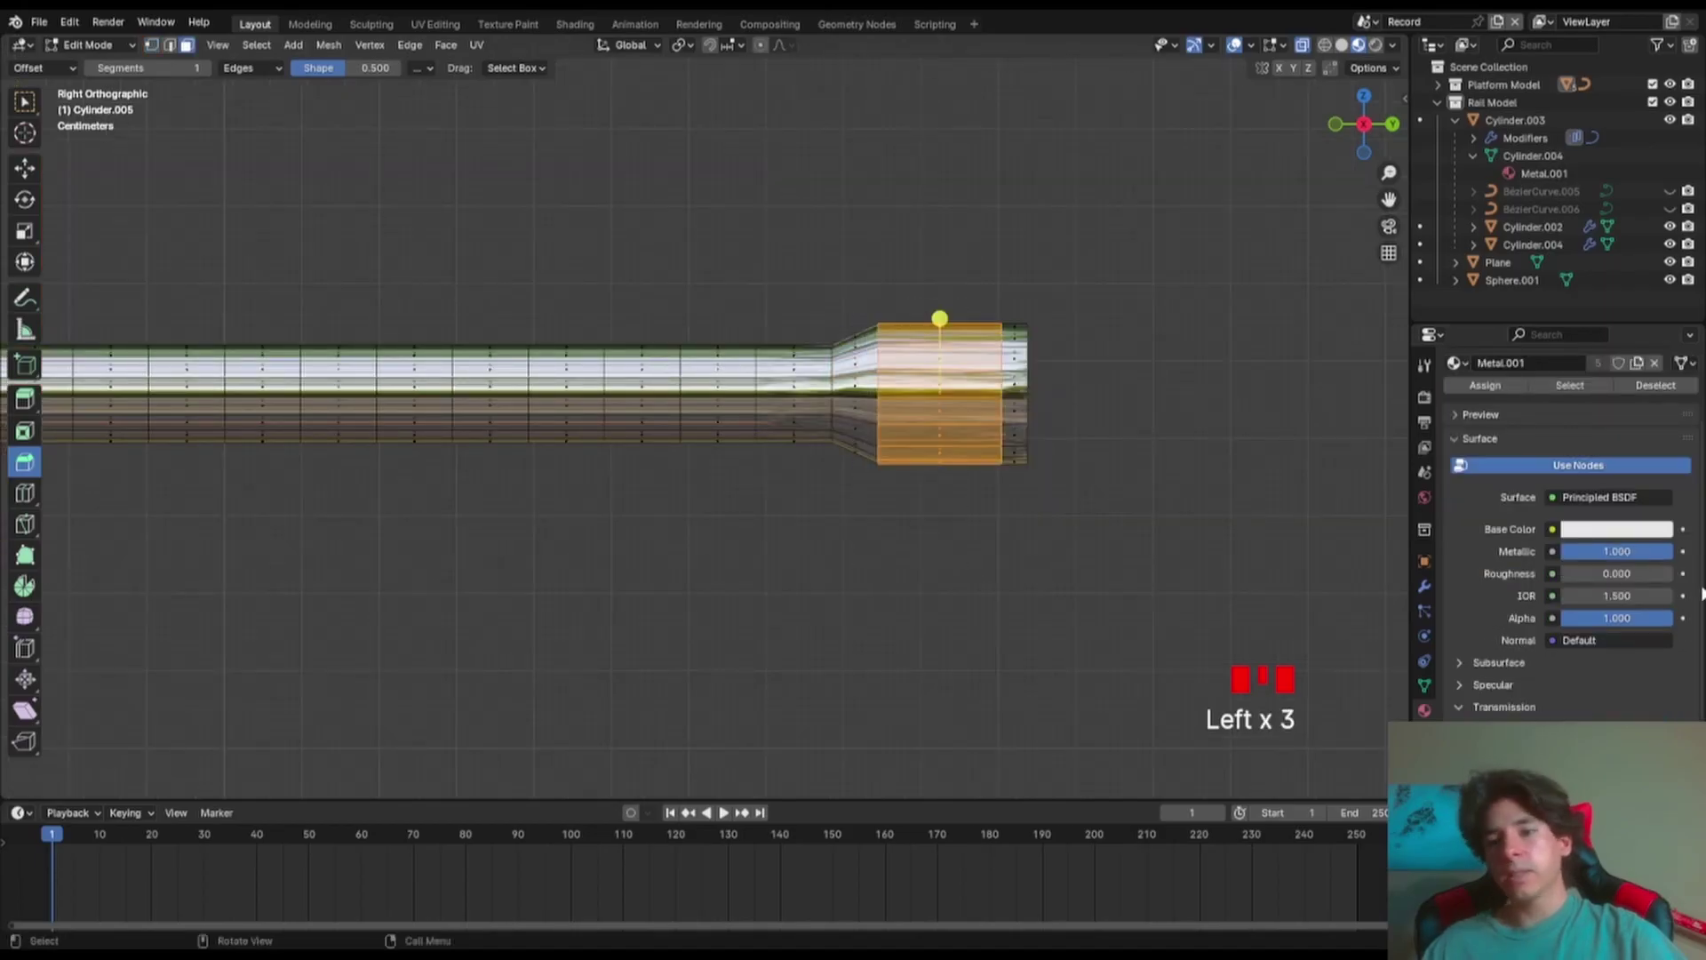
scroll(1616, 591, "up", 2)
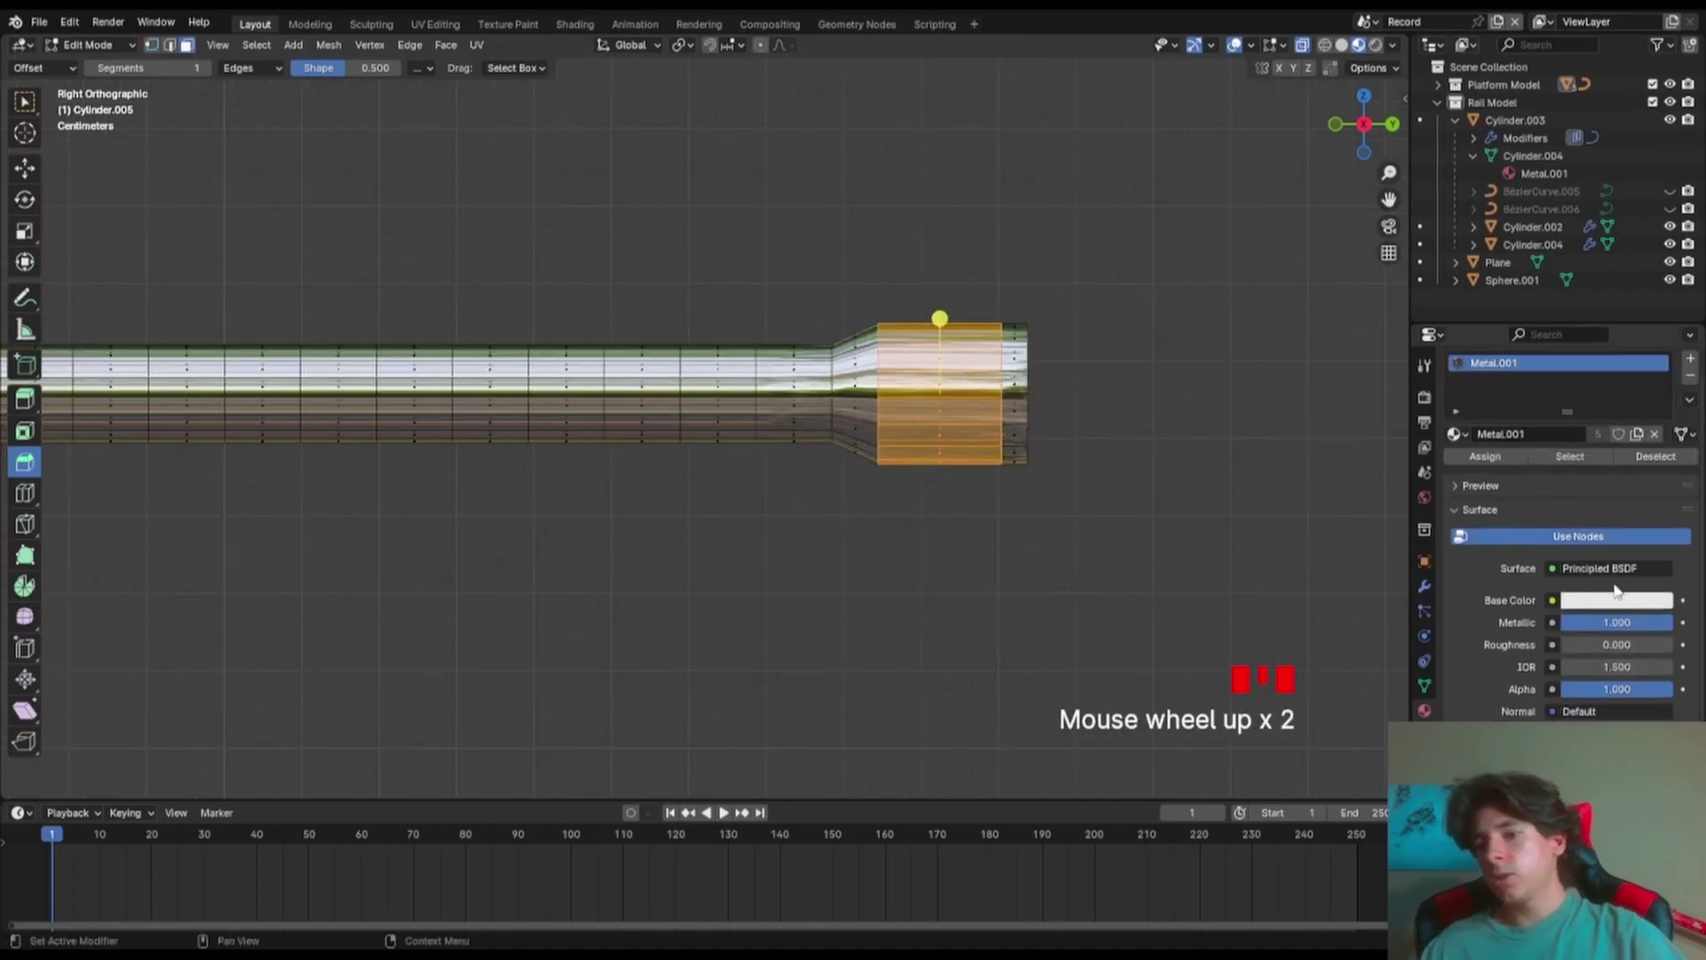
left_click(1688, 364)
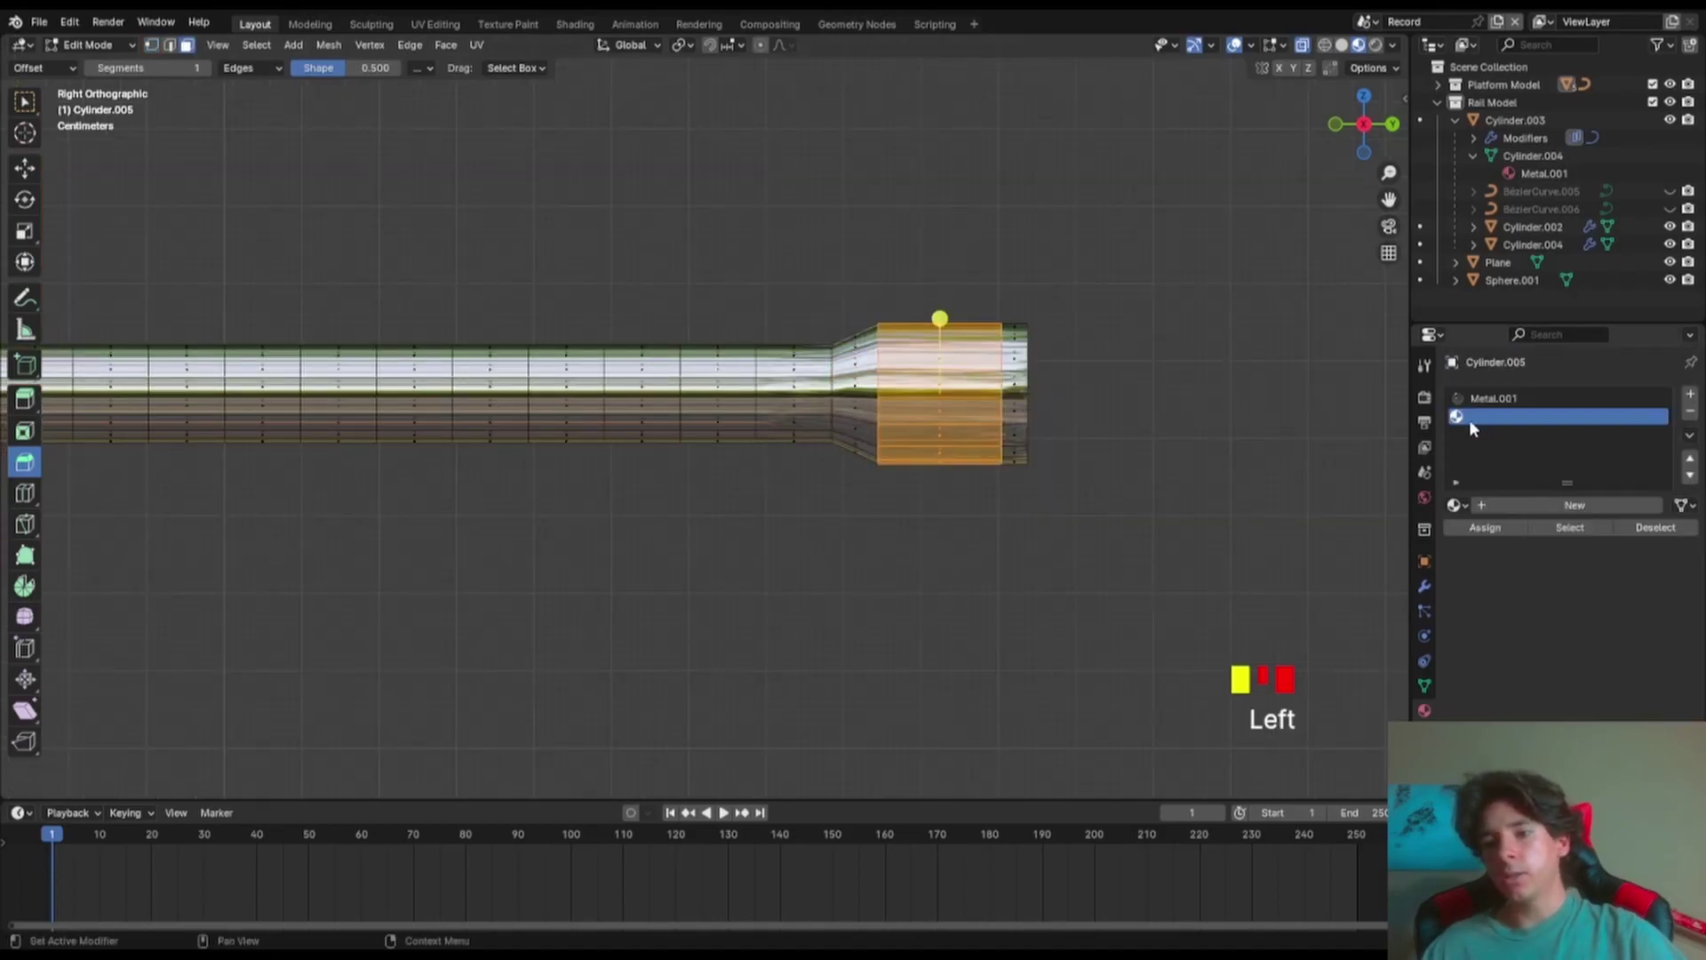
left_click(1556, 506)
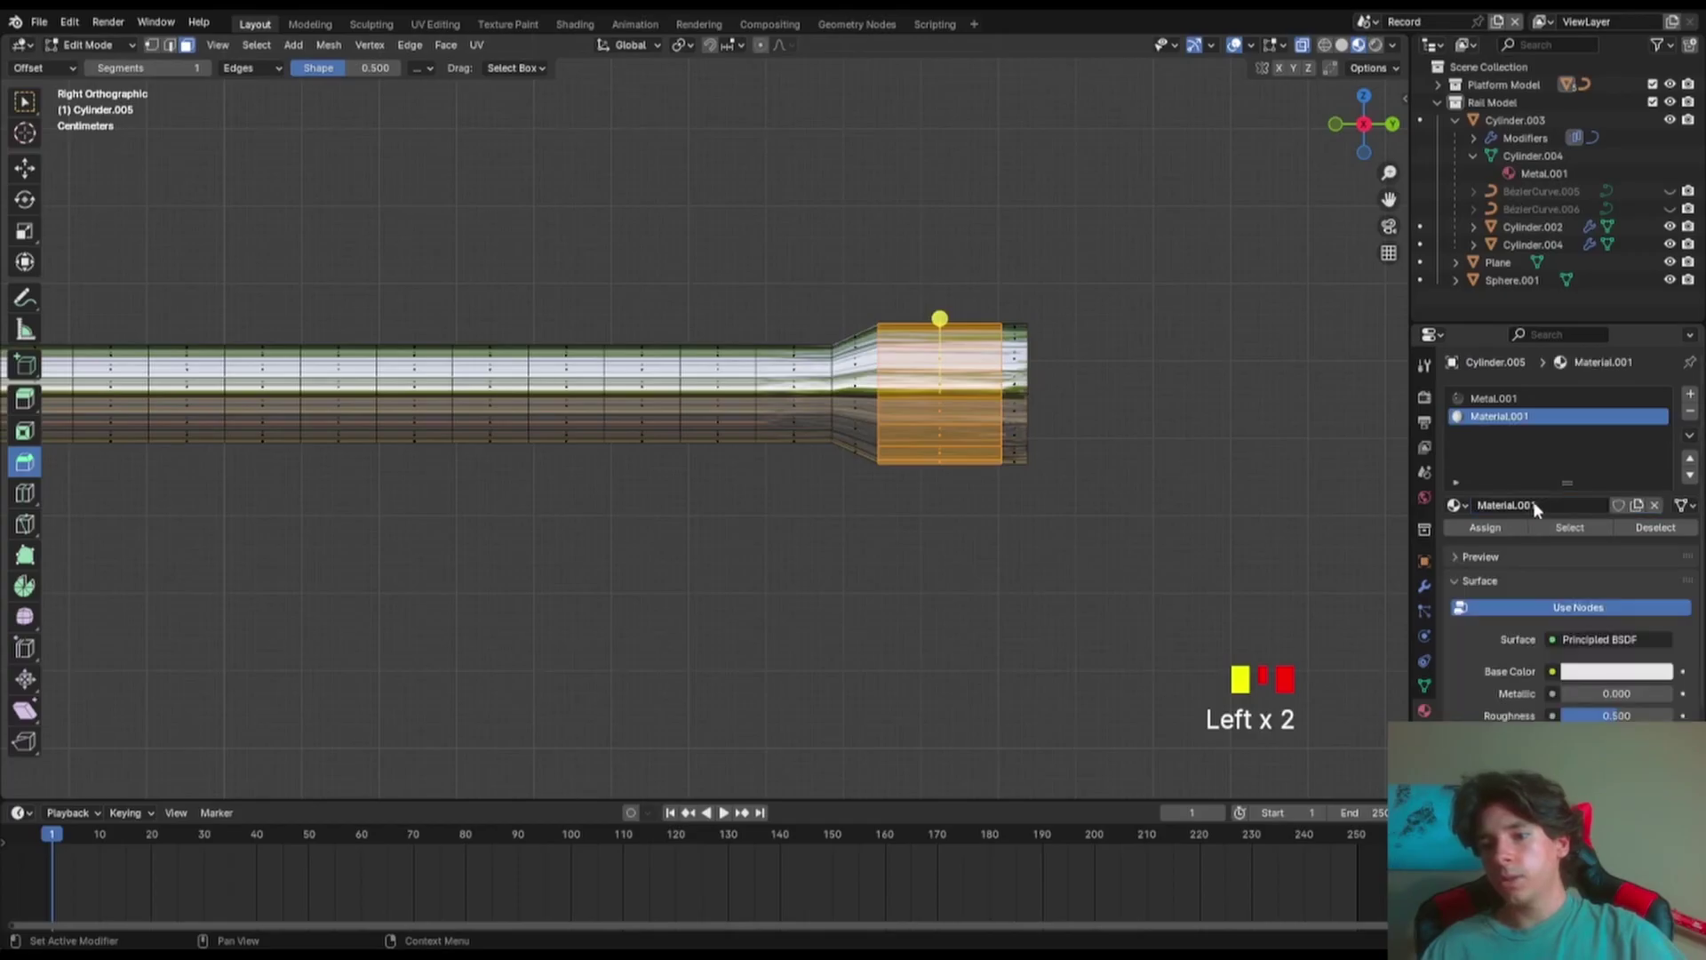
left_click(1563, 505)
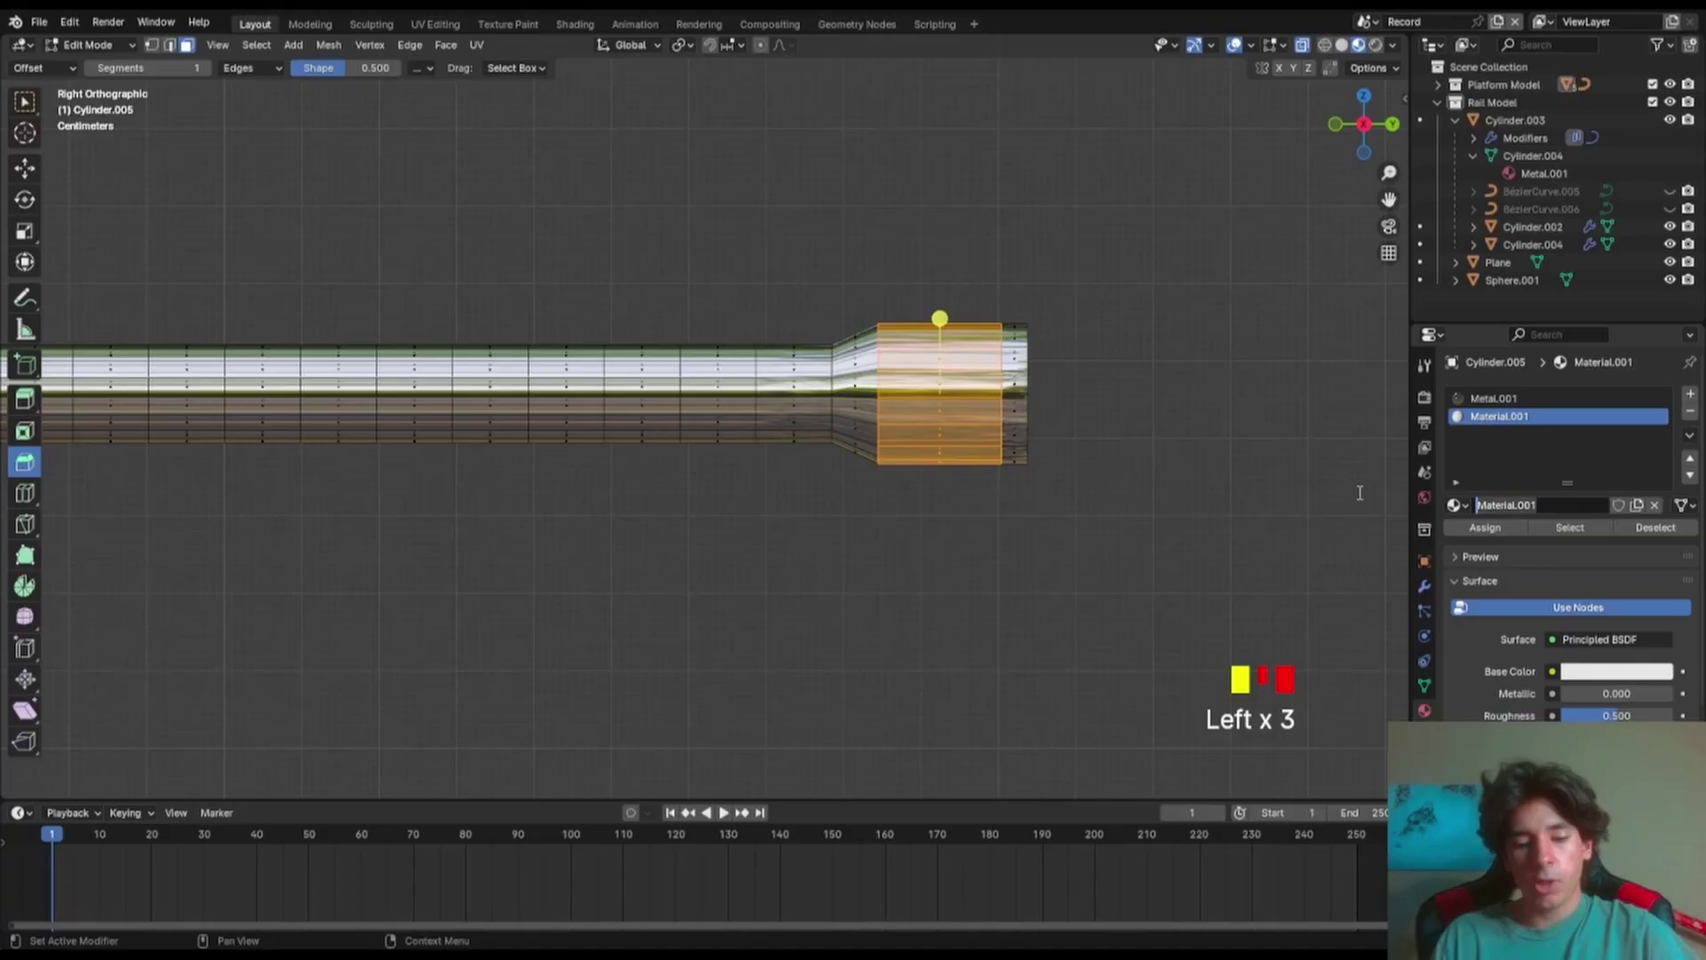
type("Trans")
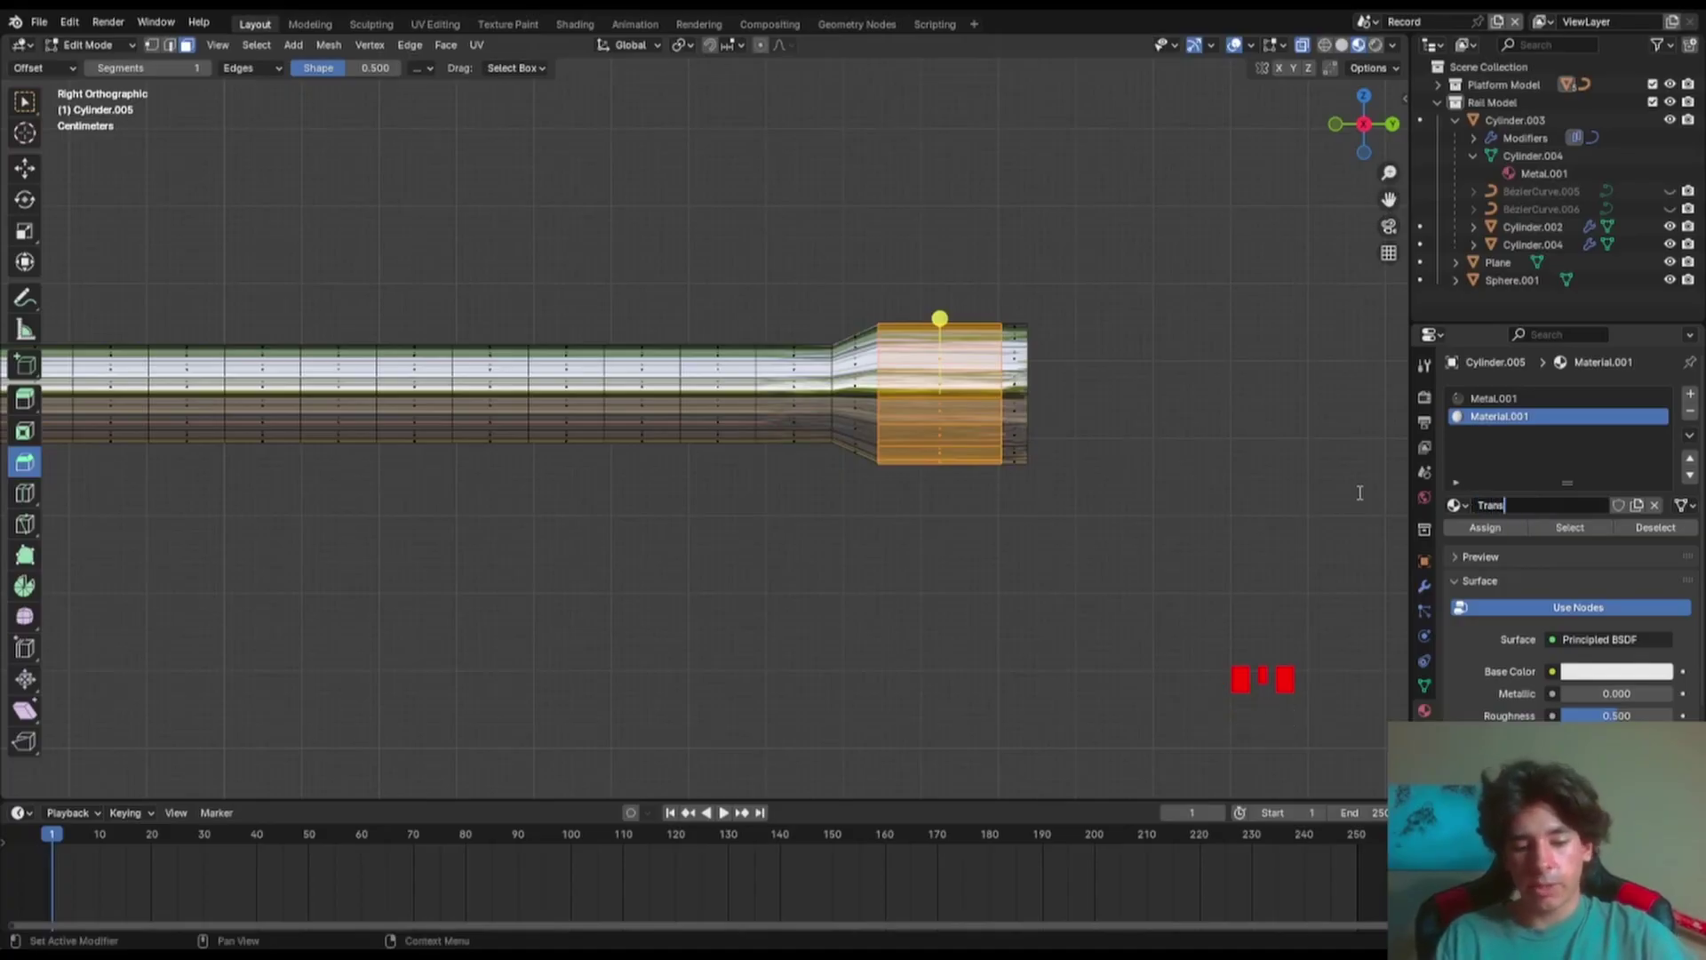
type("parent")
key("Return")
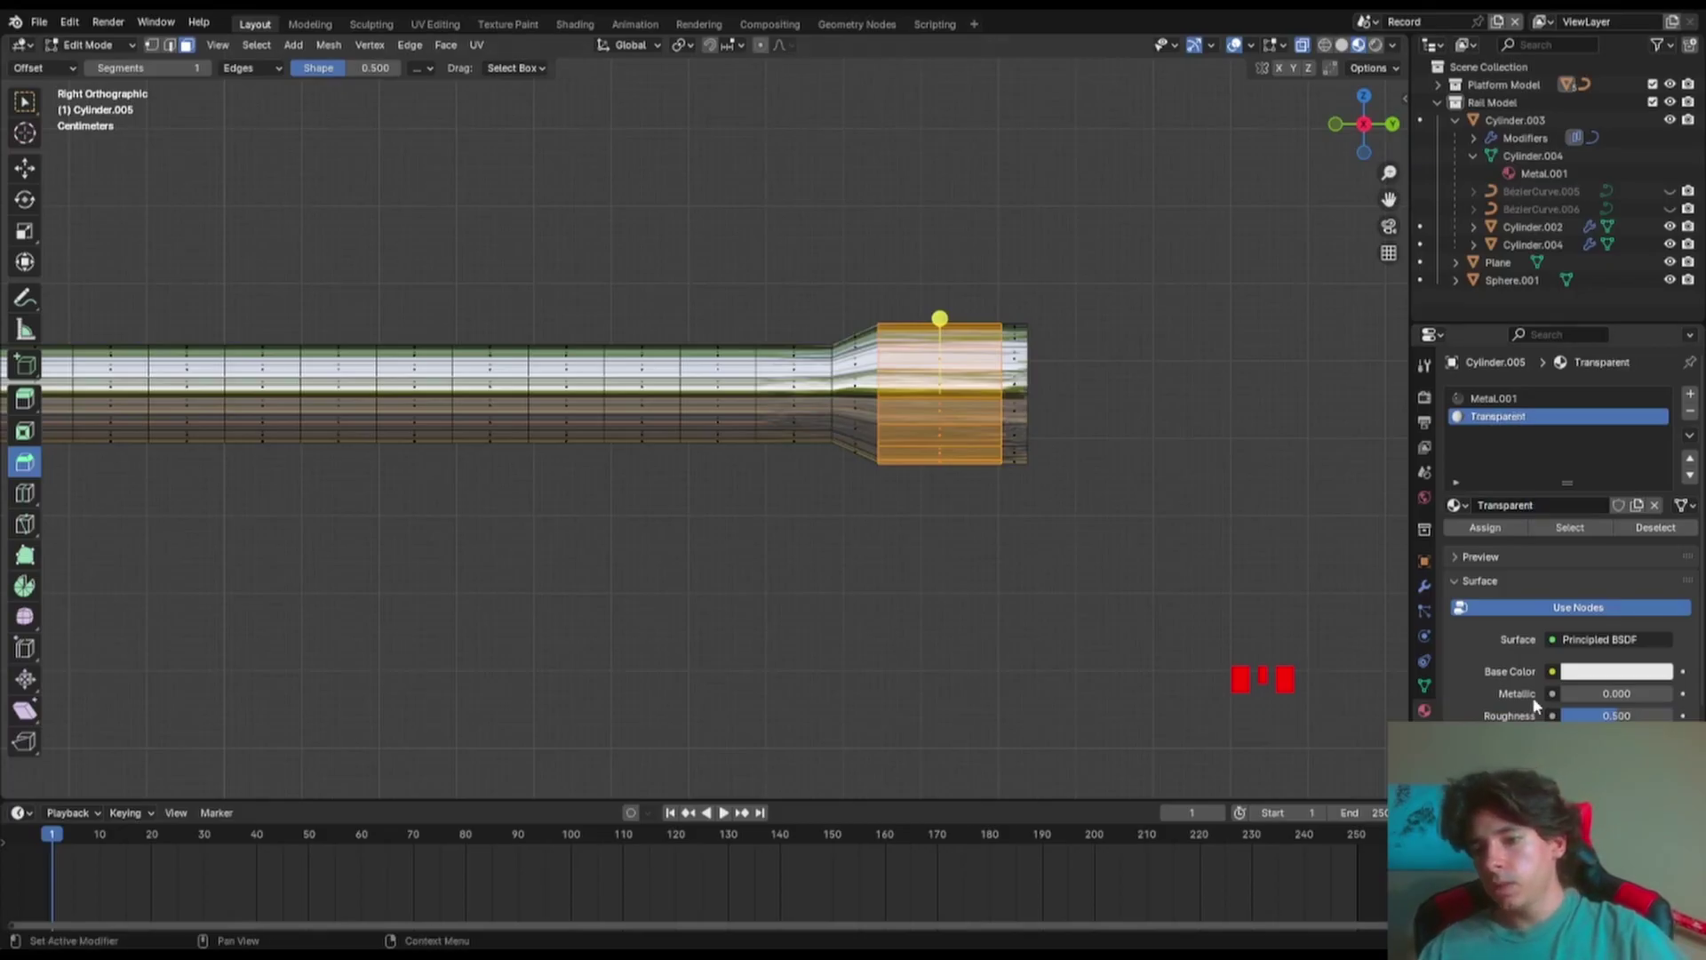
- Adjust the Transparent material's transmission weight, and assign the material to the cone and wide band of faces on the flared tube end
scroll(1587, 660, "down", 7)
left_click(1491, 599)
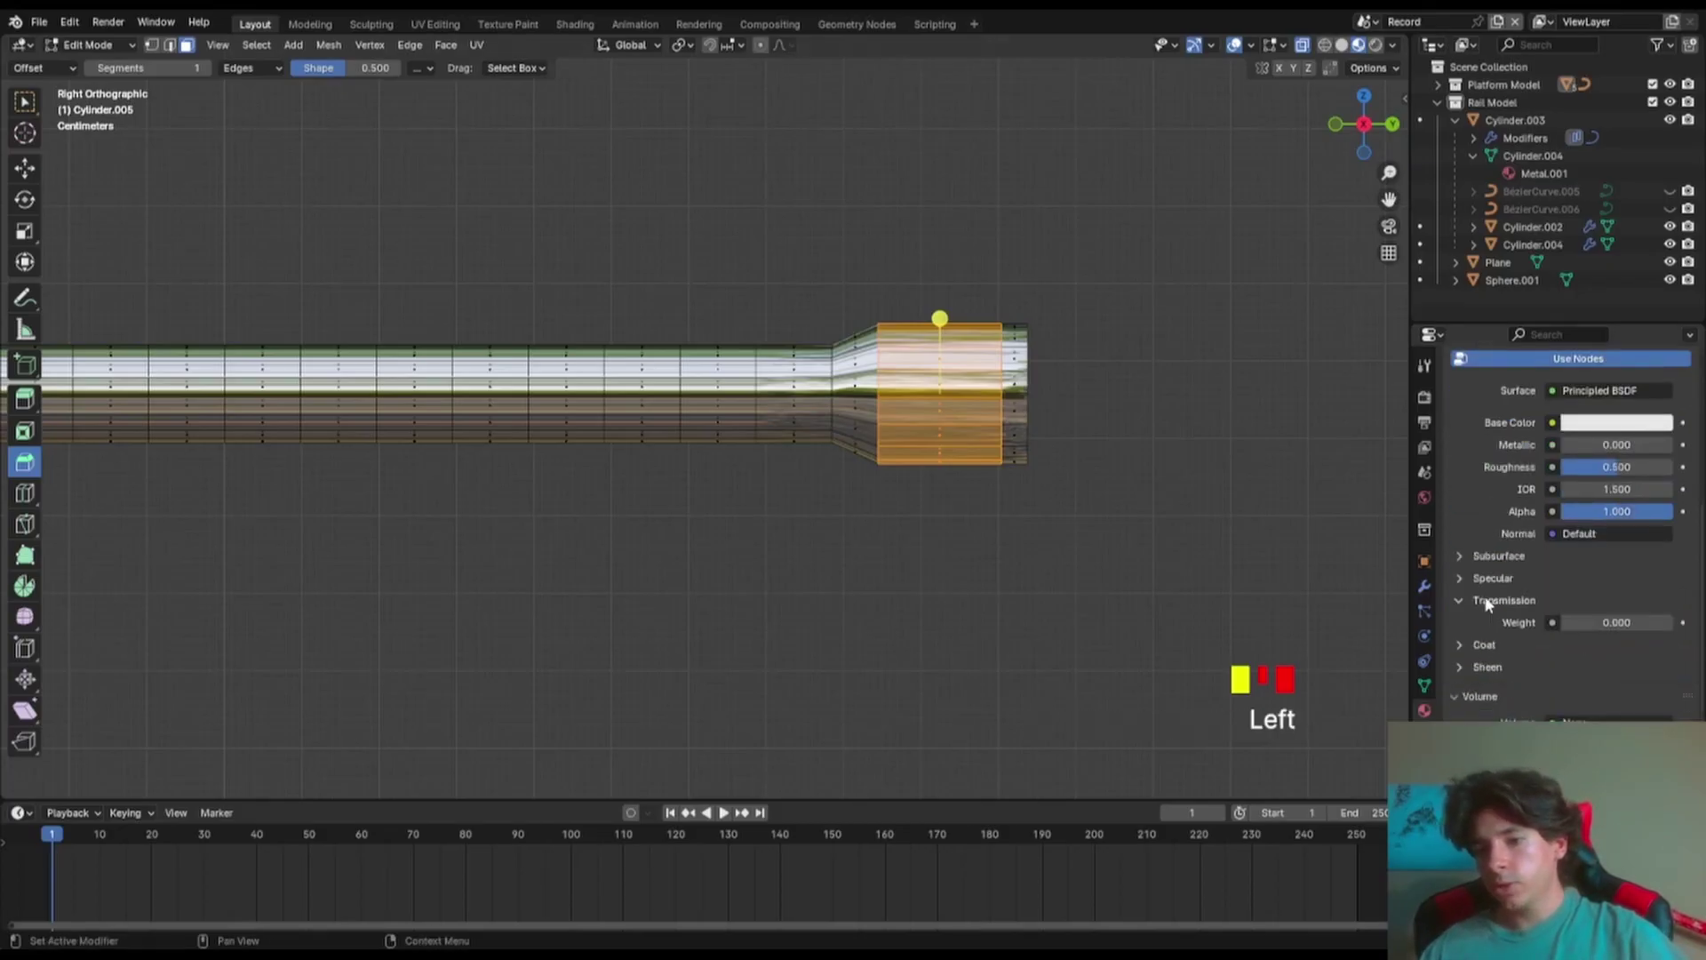
left_click(1564, 621)
left_click(948, 590)
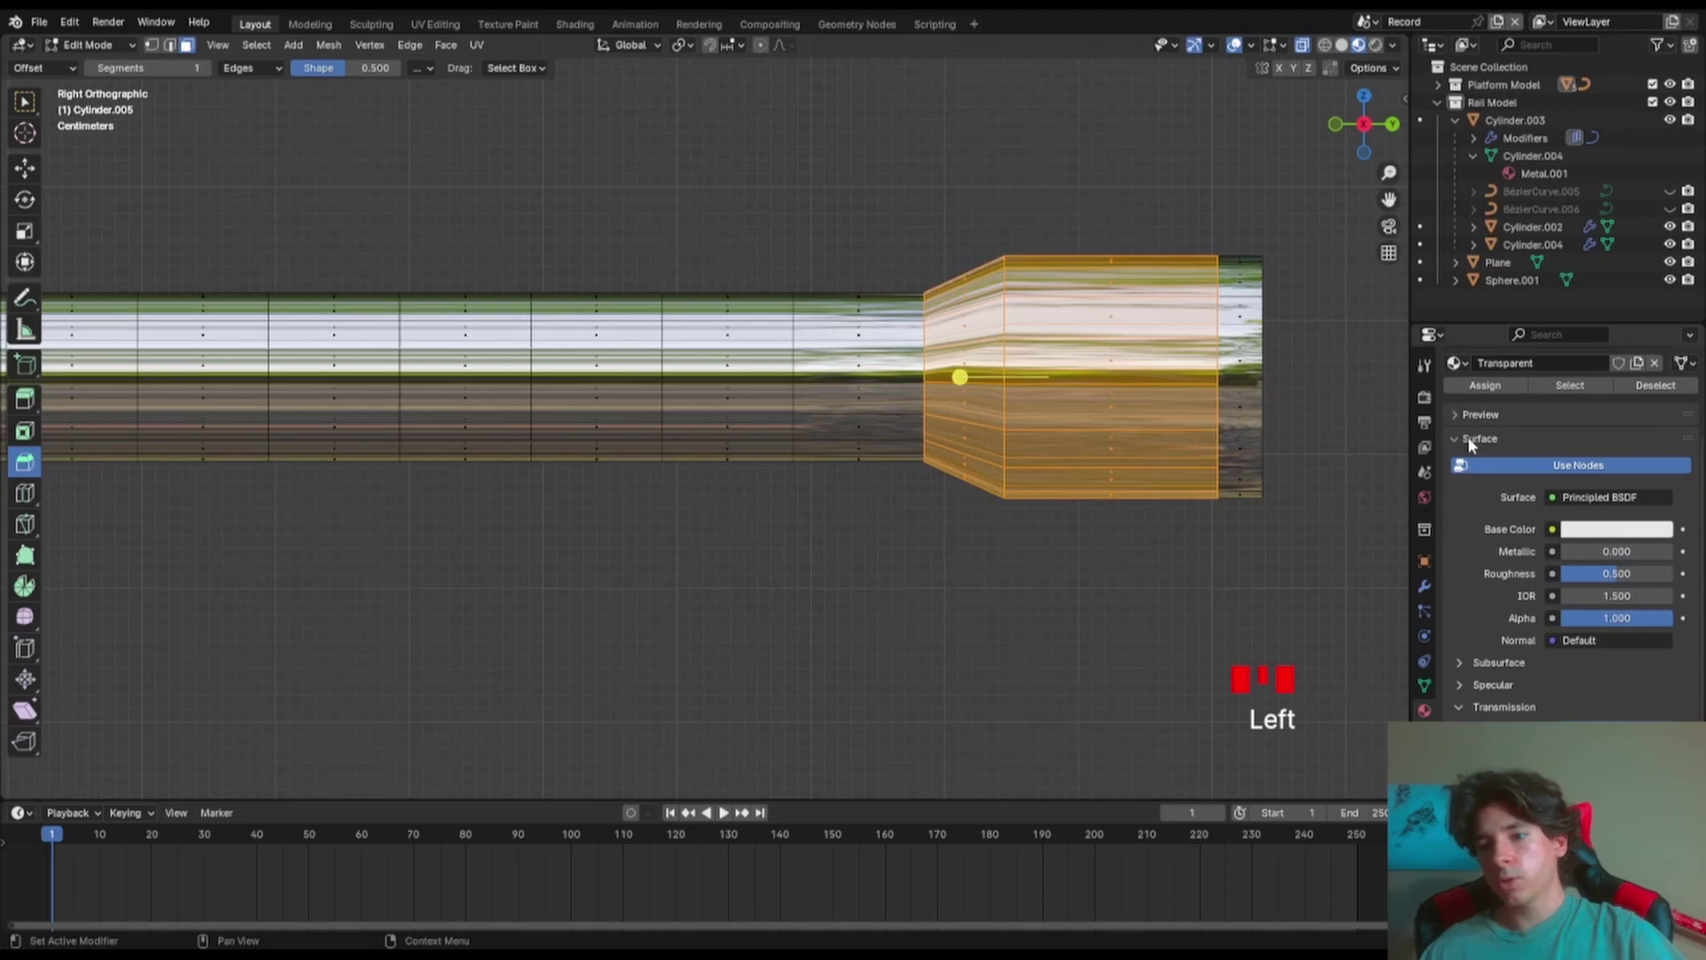
left_click(1510, 387)
left_click(1045, 578)
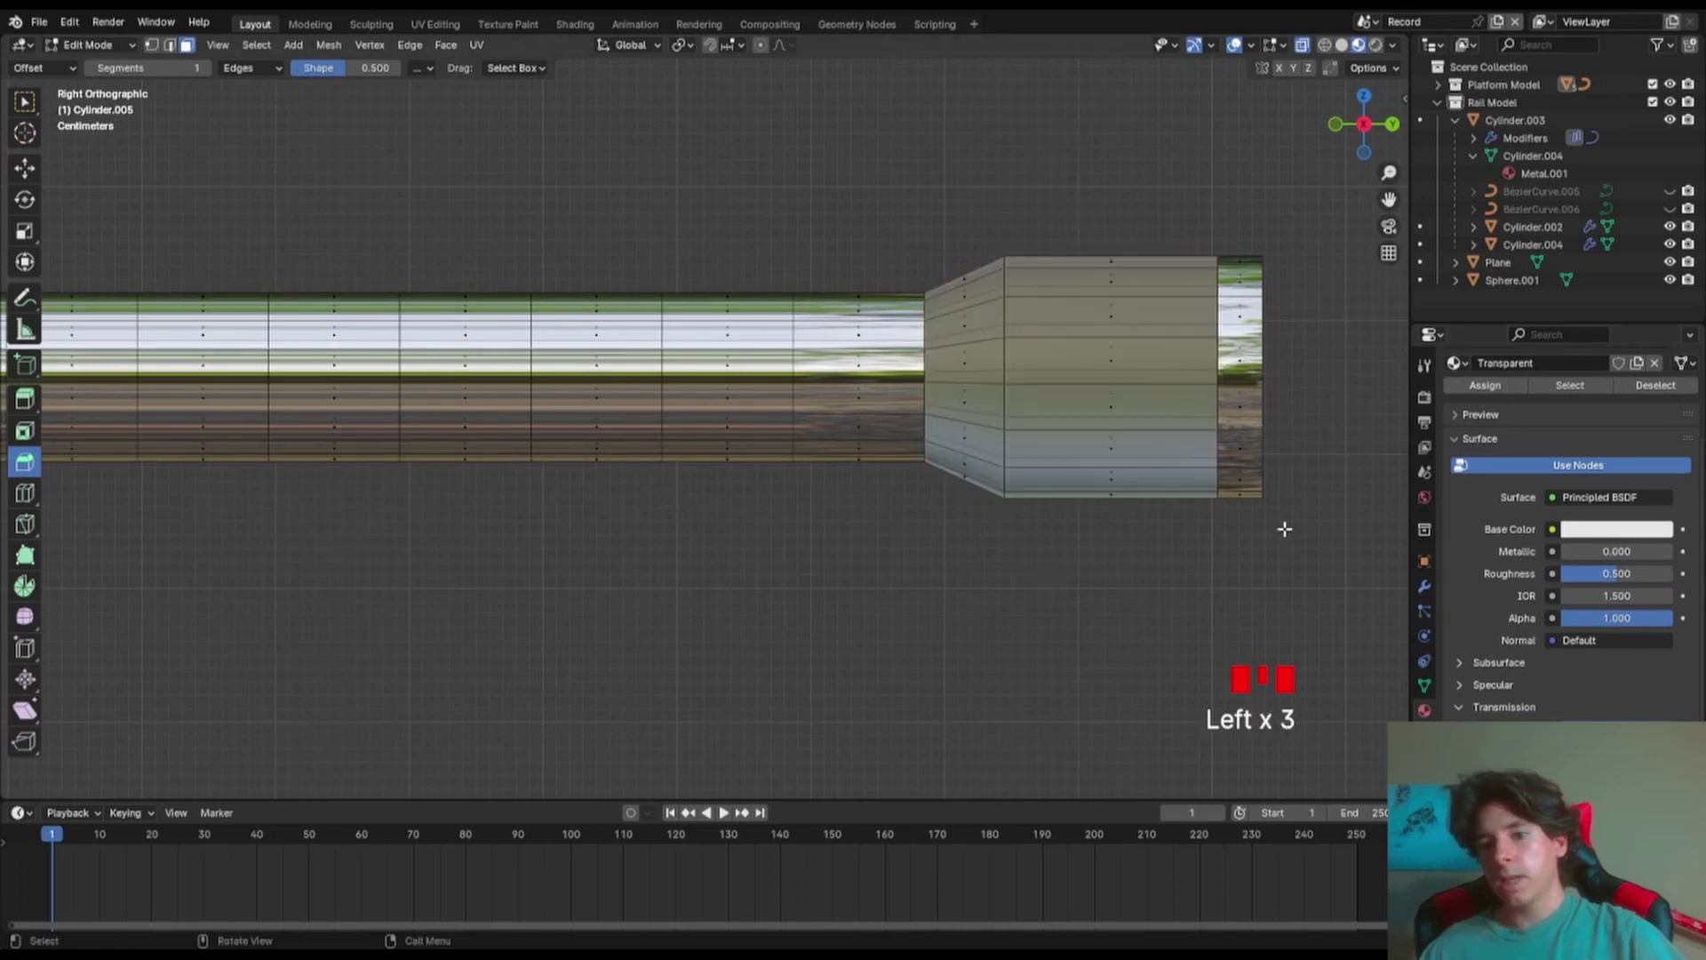
- Select the narrow ring of faces at the tube's outer end and add a new material in a third slot
left_click_drag(1317, 554, 1222, 213)
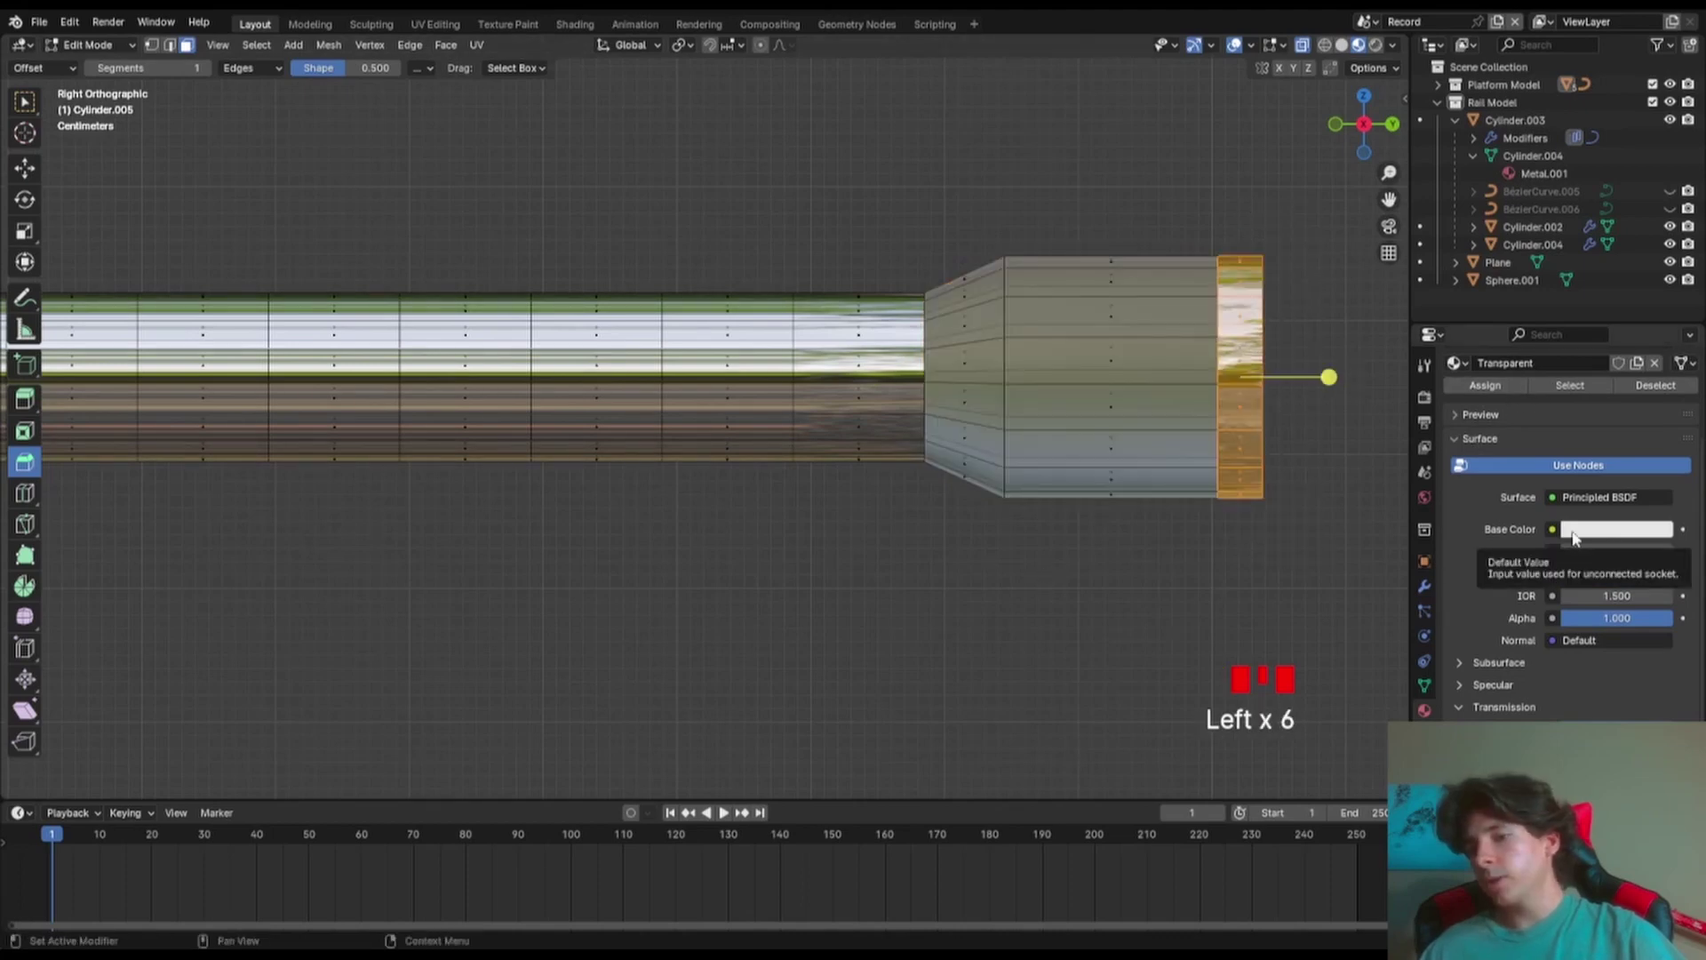
scroll(1600, 462, "up", 5)
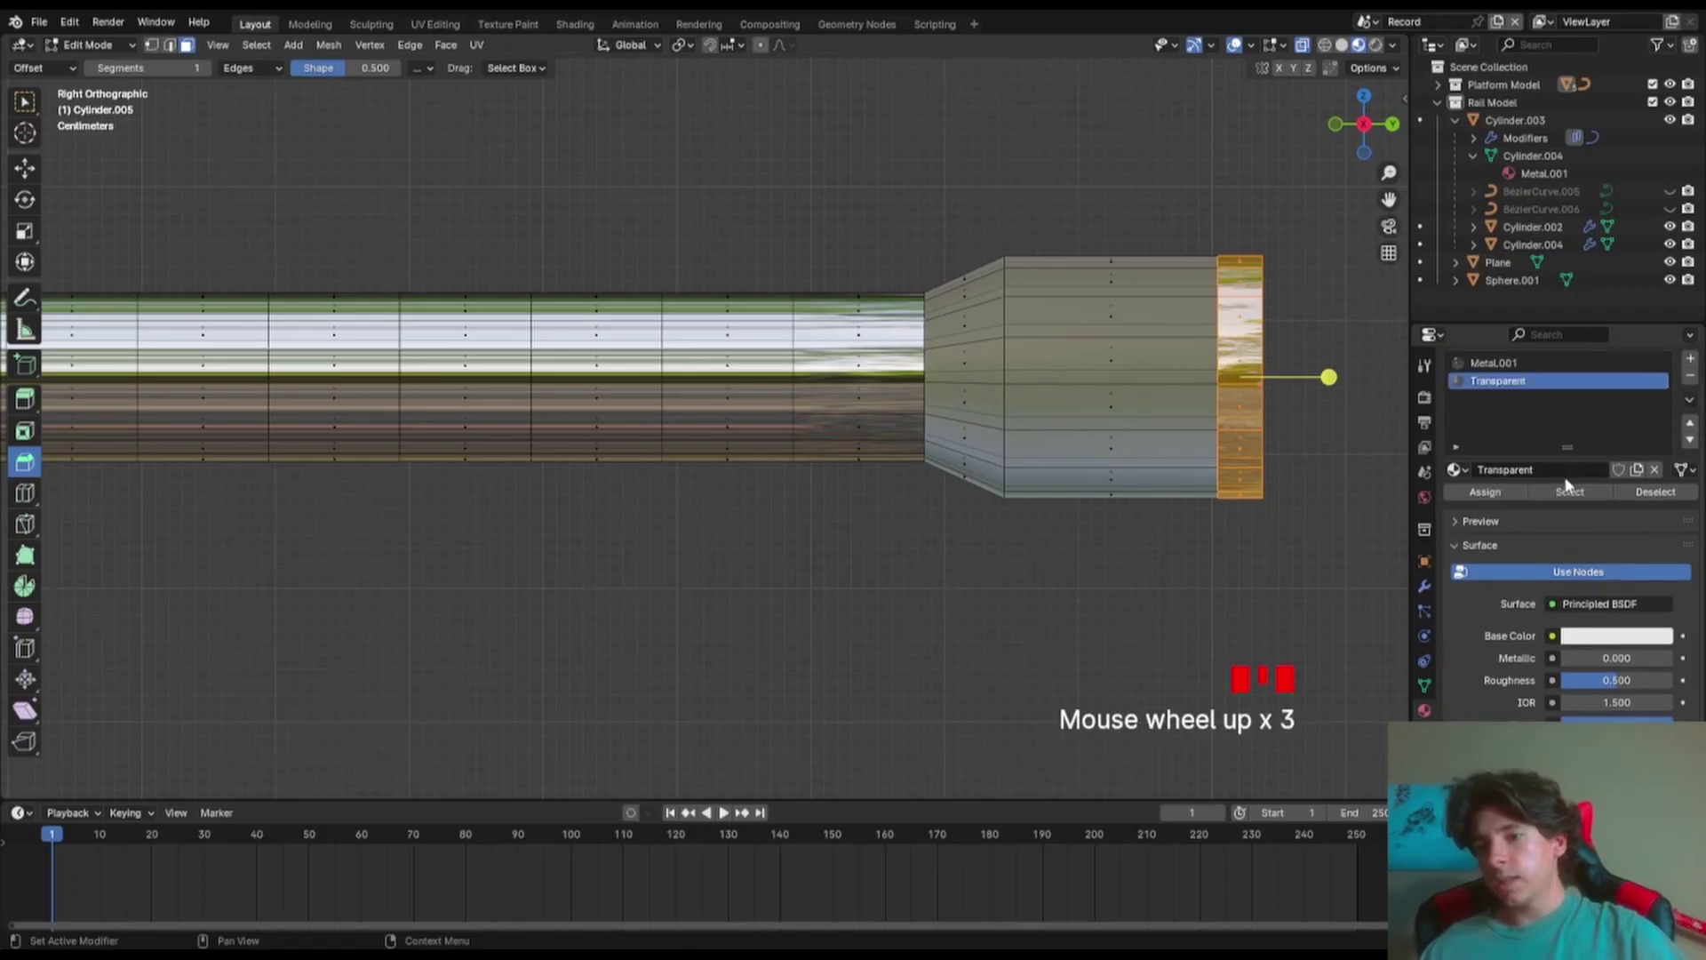
left_click(1690, 398)
left_click(1568, 505)
scroll(1469, 645, "down", 5)
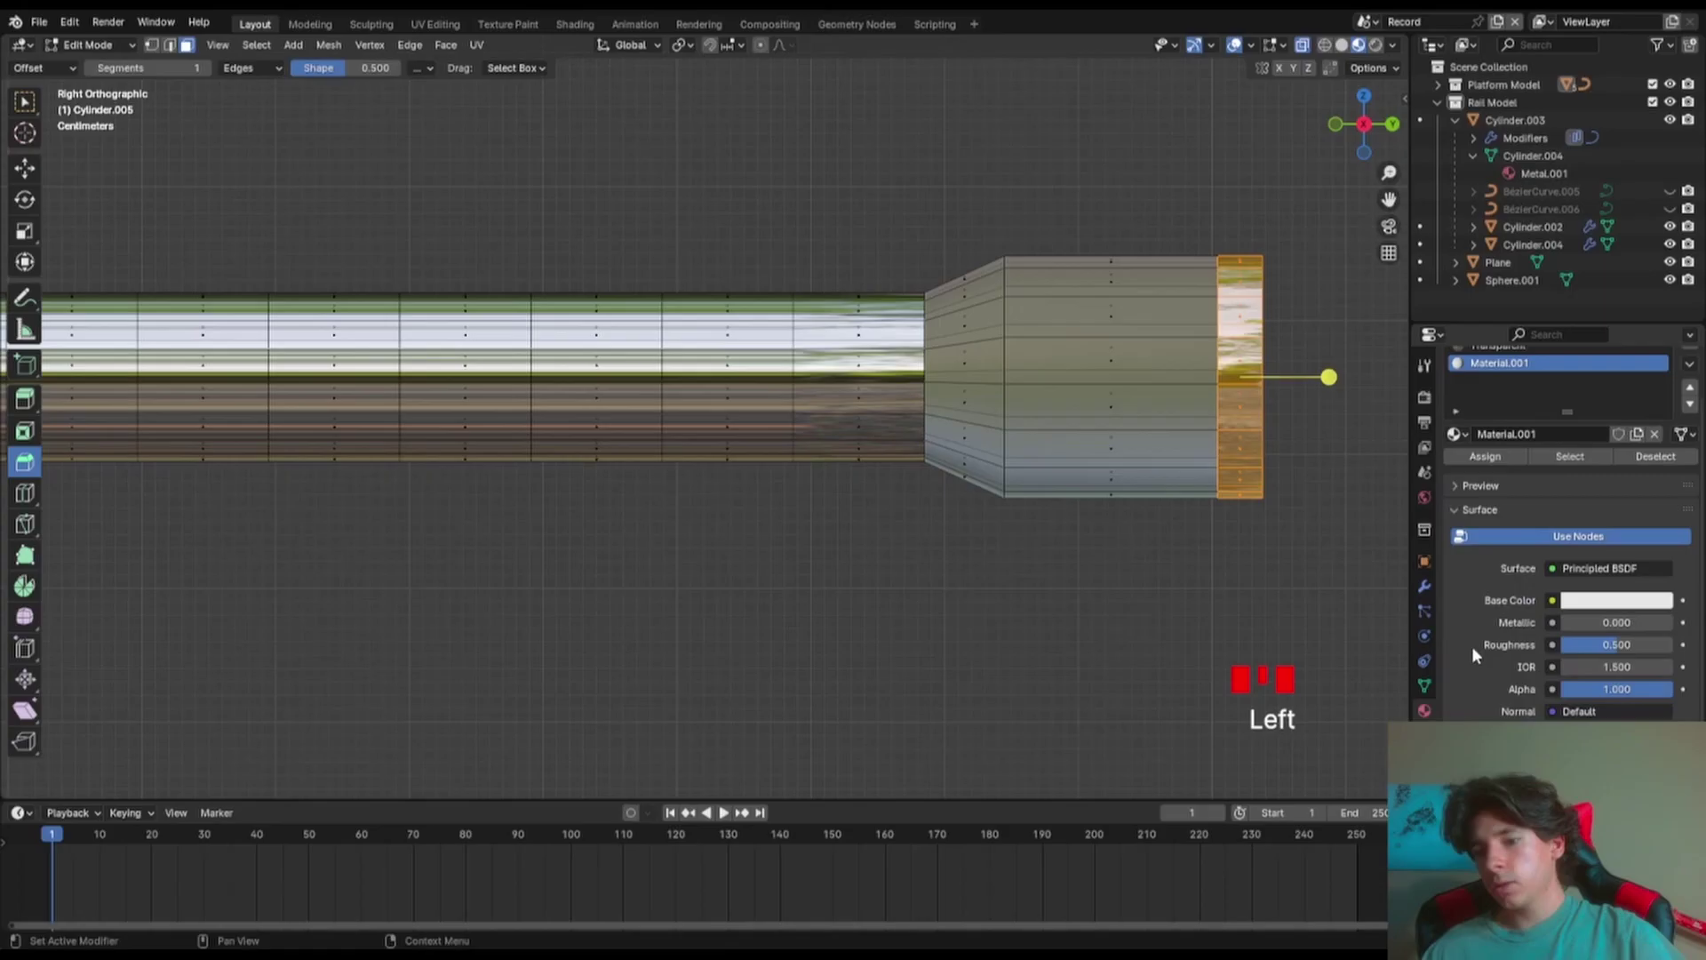
- Give the new material a green emission with hue 0.322 and saturation 1, set its emission strength, and assign it to the end ring
left_click(1497, 737)
scroll(1510, 715, "down", 3)
left_click(1595, 654)
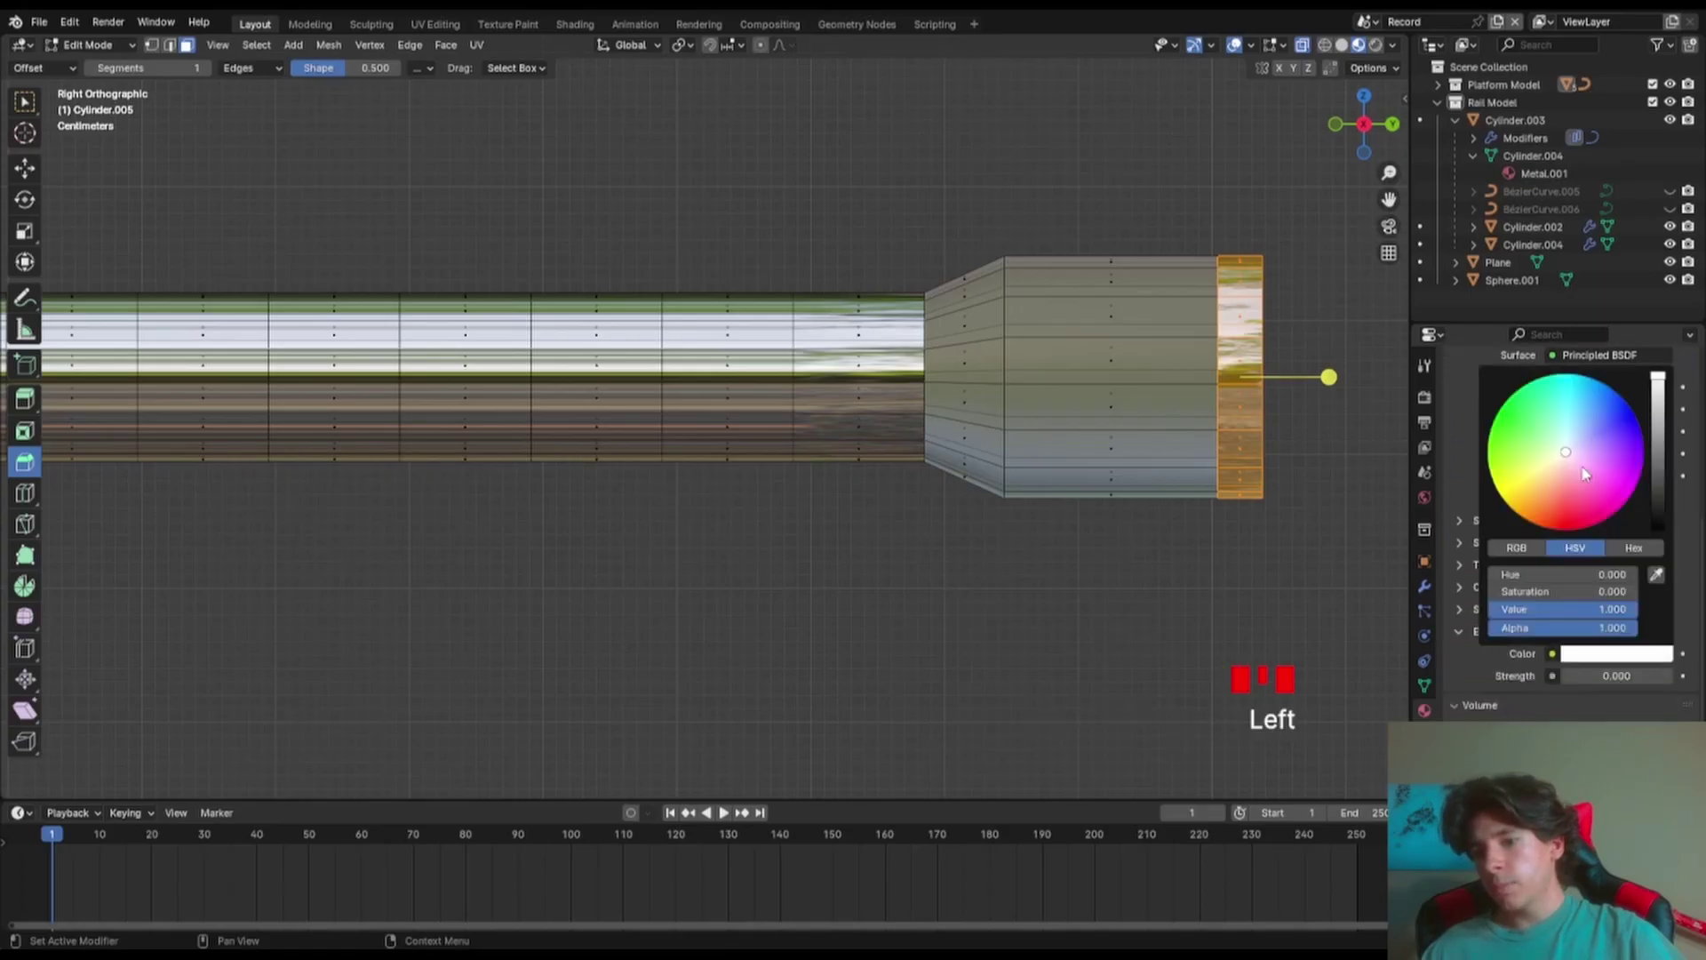
left_click_drag(1569, 456, 1488, 435)
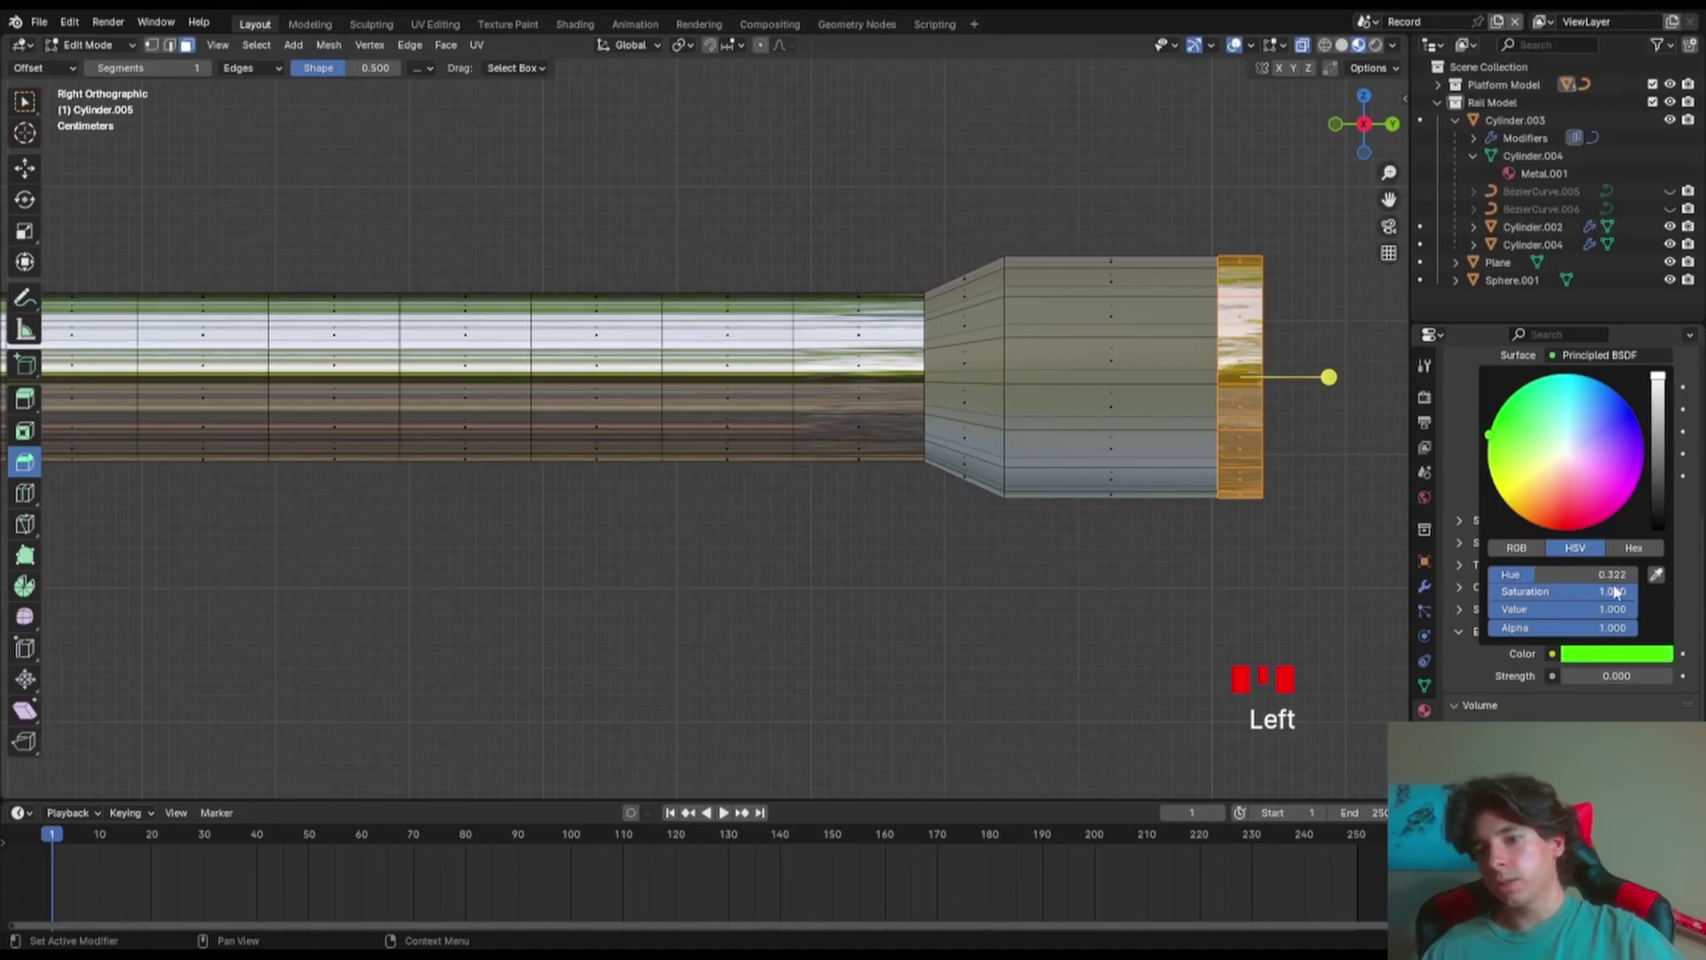
left_click(1616, 678)
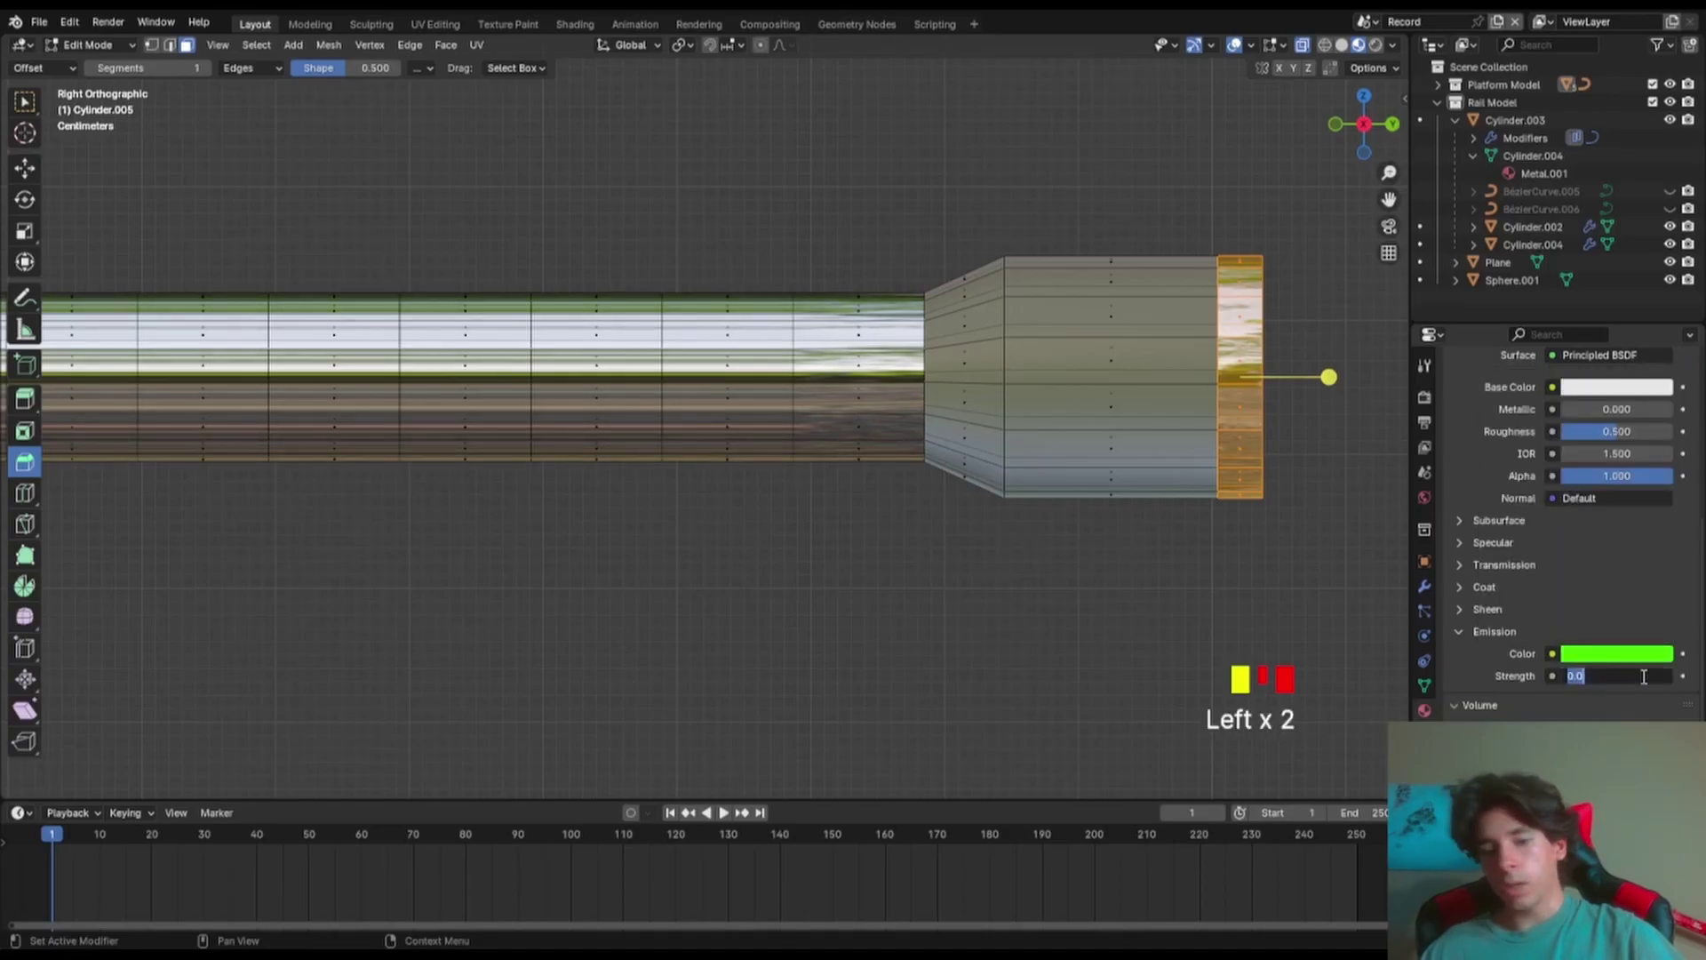
scroll(1520, 469, "up", 3)
left_click(1502, 348)
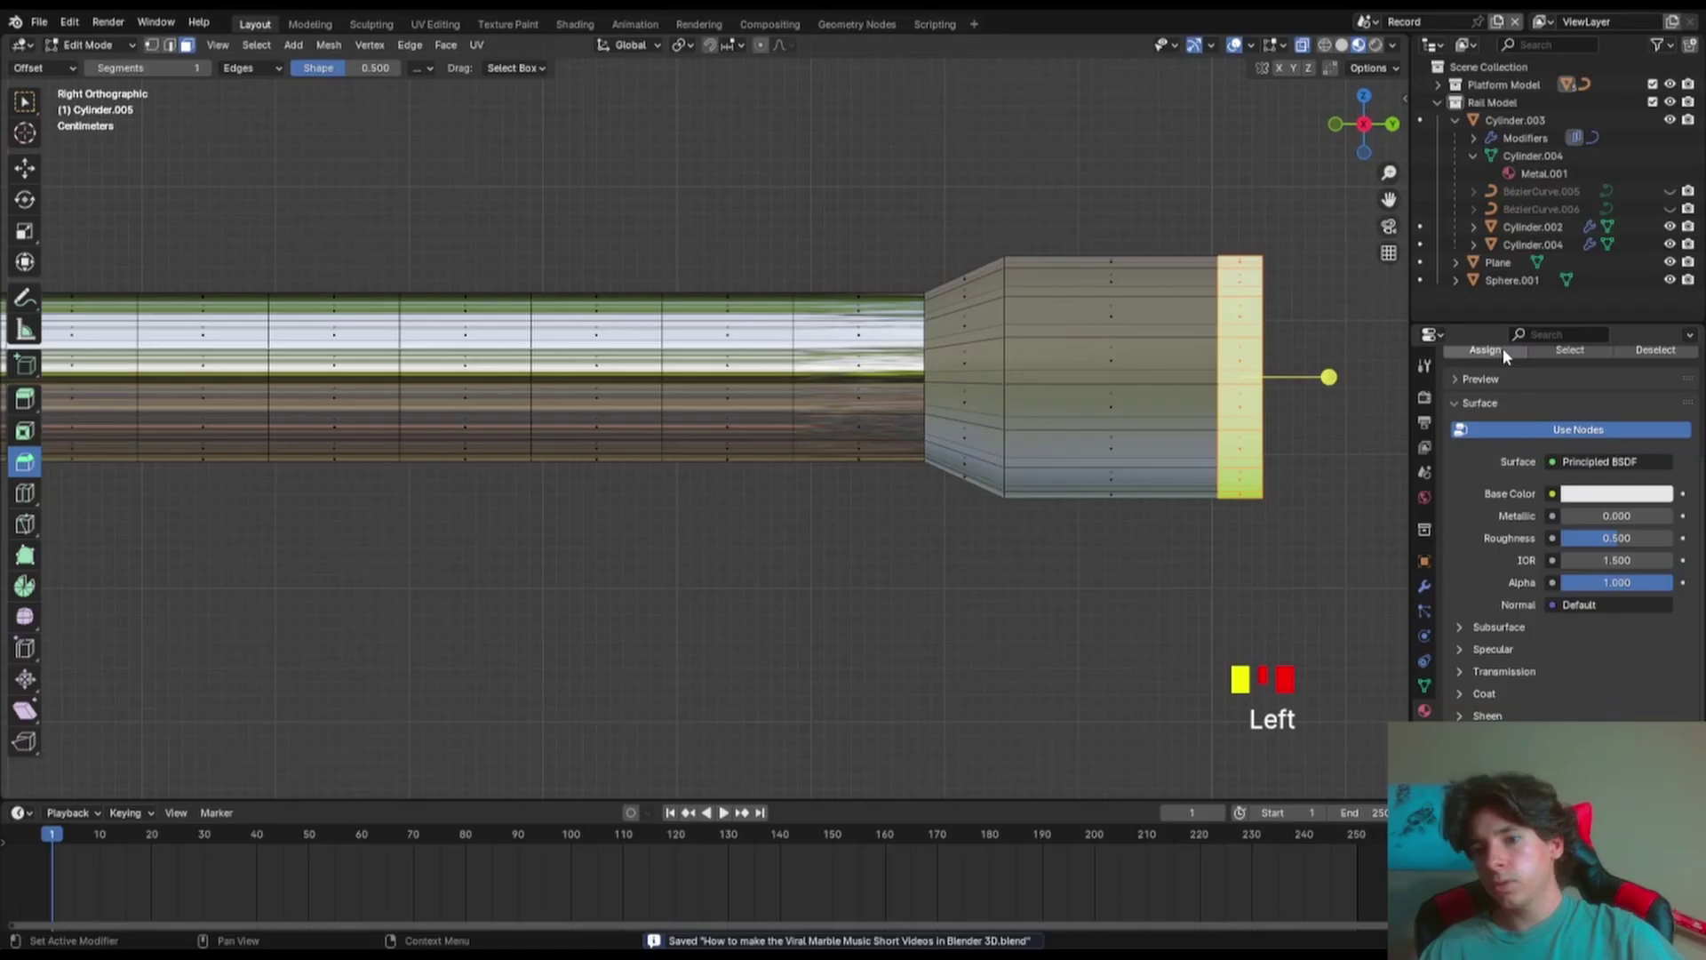
- Show the viewport in rendered shading and set the render engine to Cycles with GPU Compute
left_click(1375, 44)
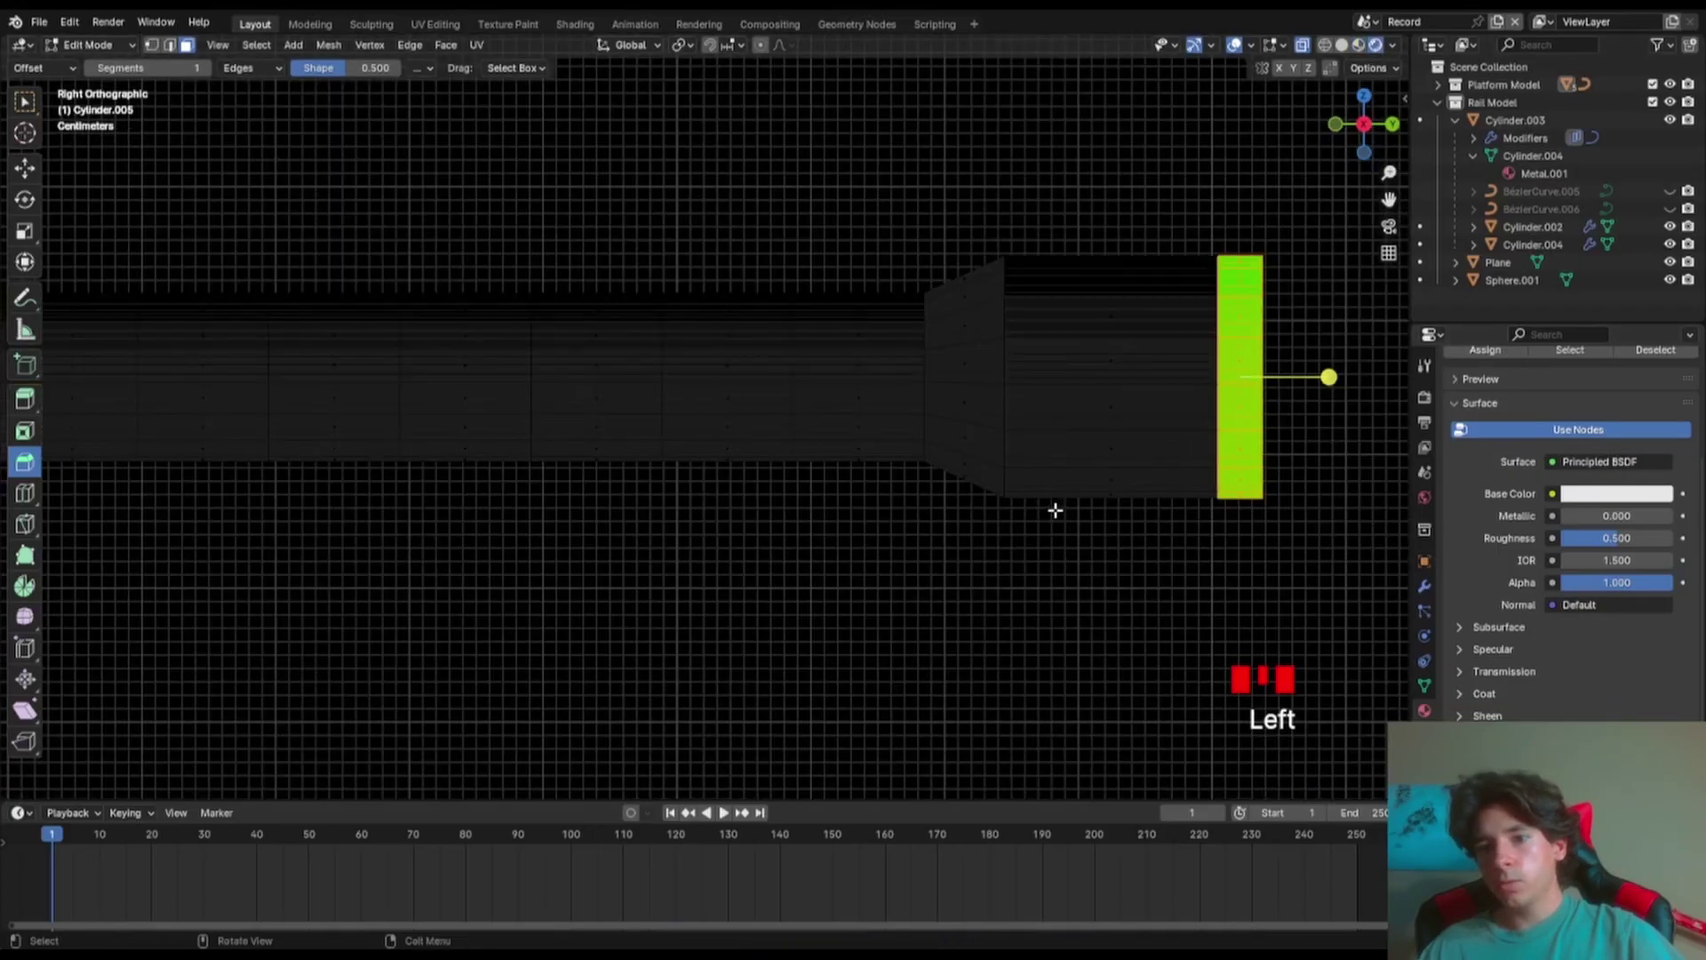
middle_click_drag(1054, 510, 1115, 564)
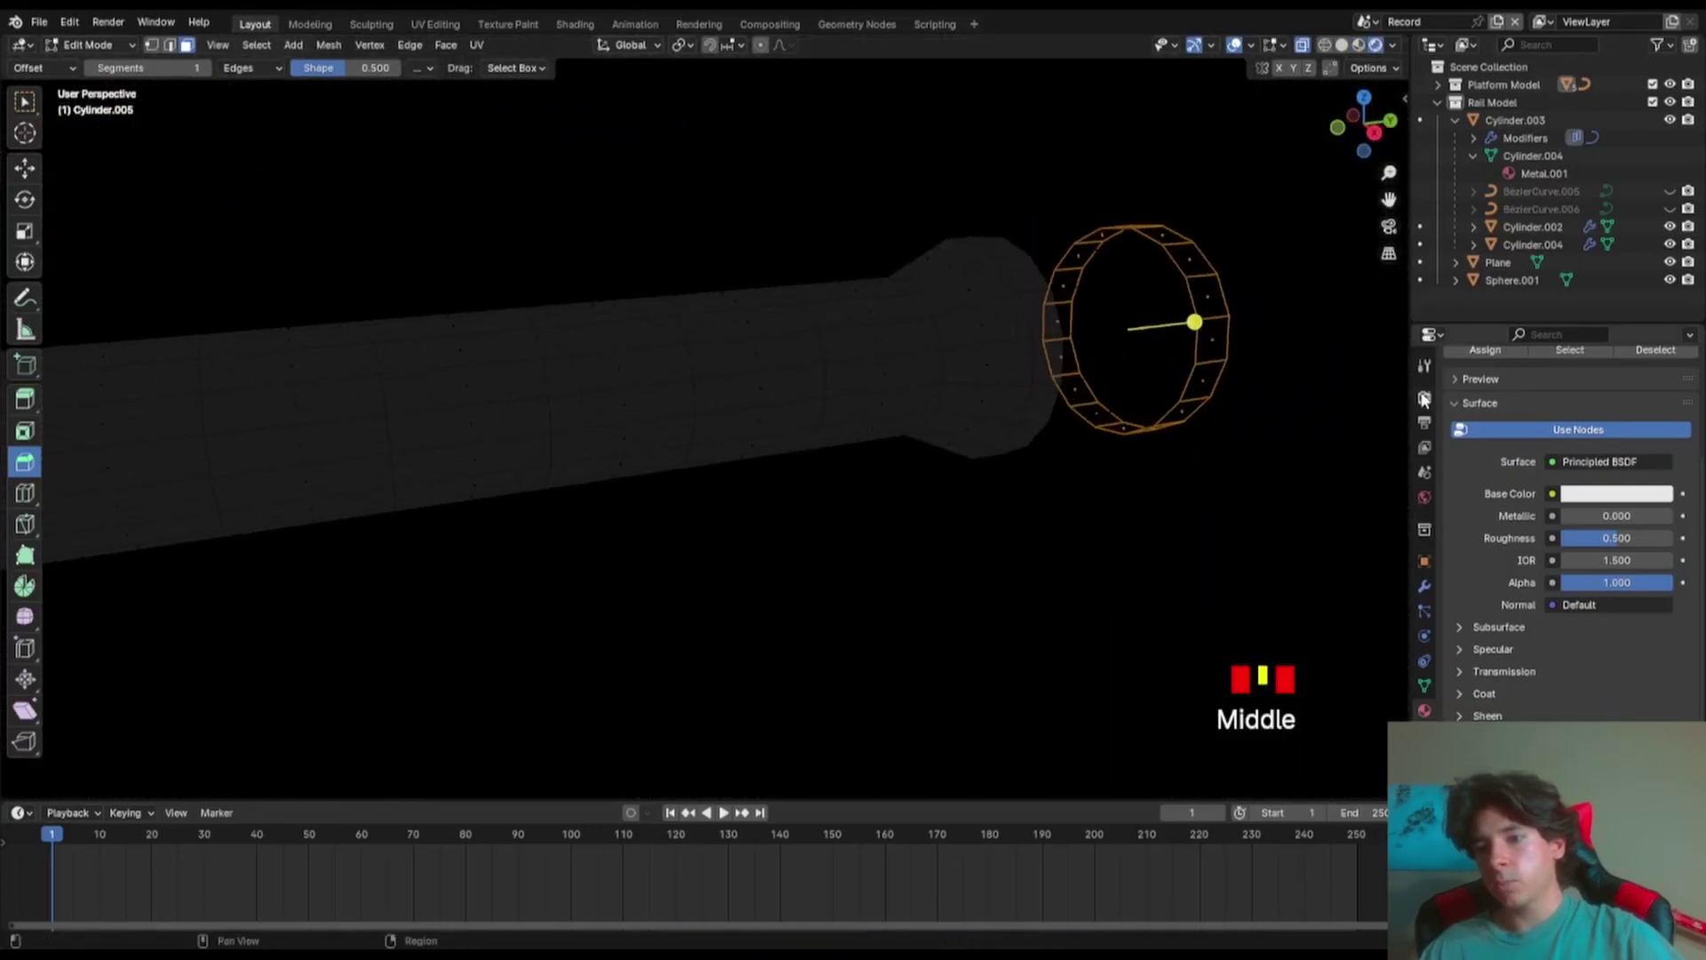
left_click(1424, 398)
left_click(1581, 391)
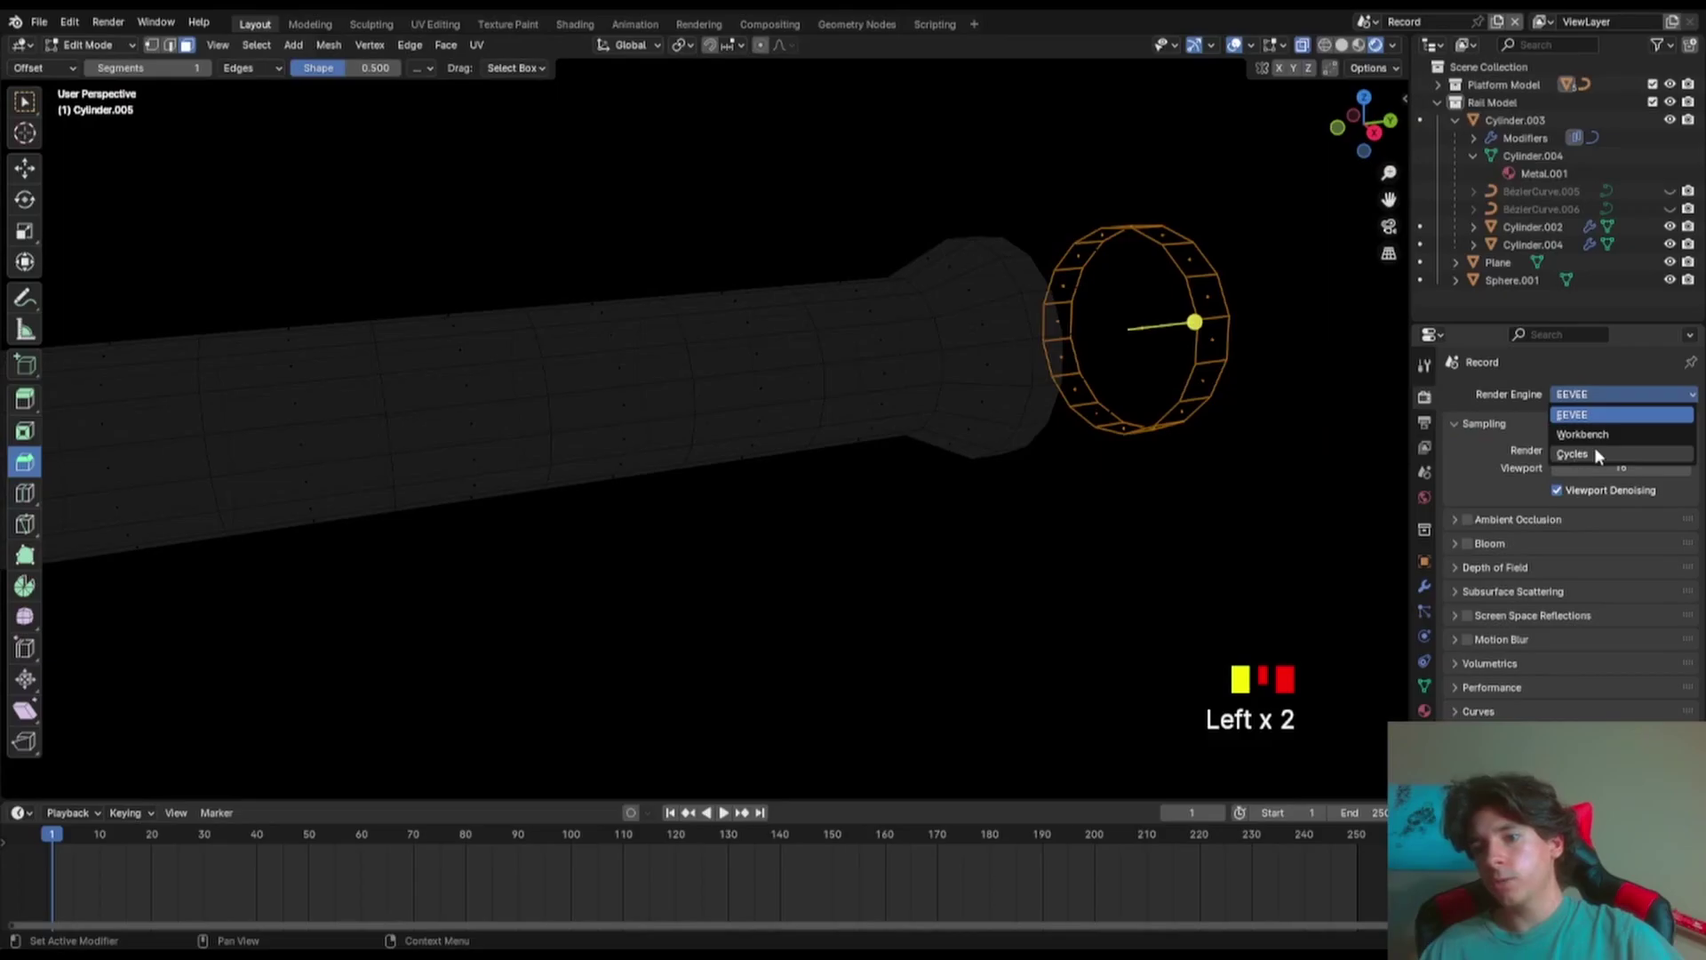
left_click(1594, 448)
left_click(1591, 438)
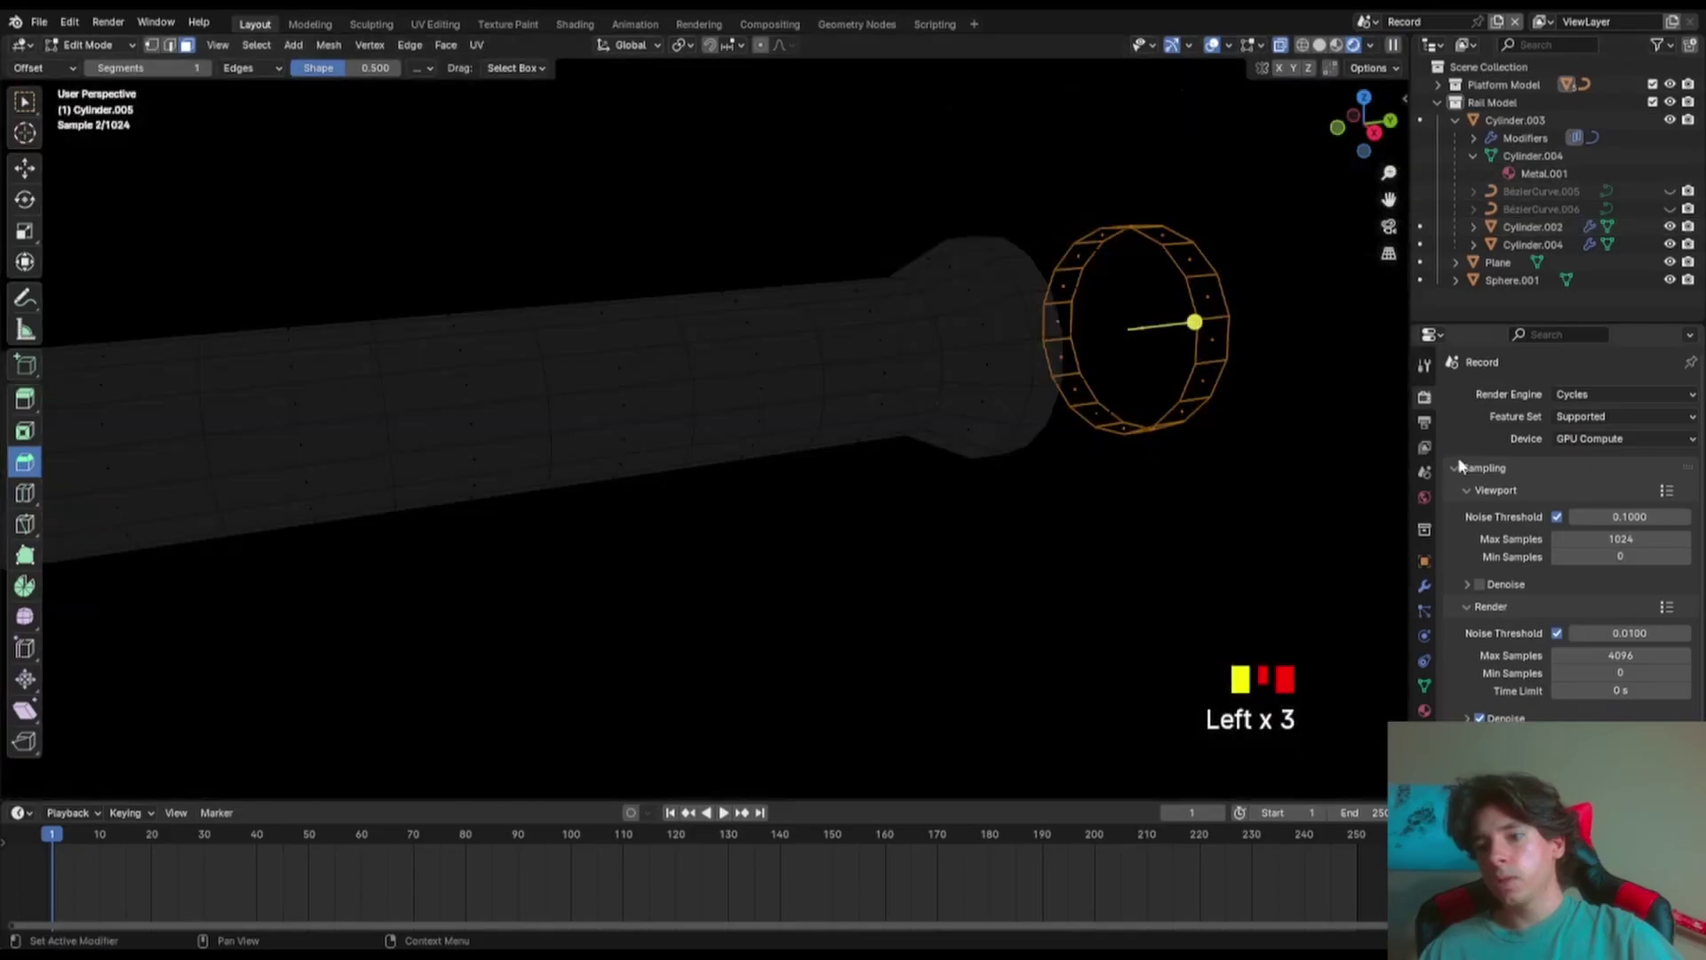
- Create a new world and use a Nishita Sky Texture as its background color
left_click(1424, 500)
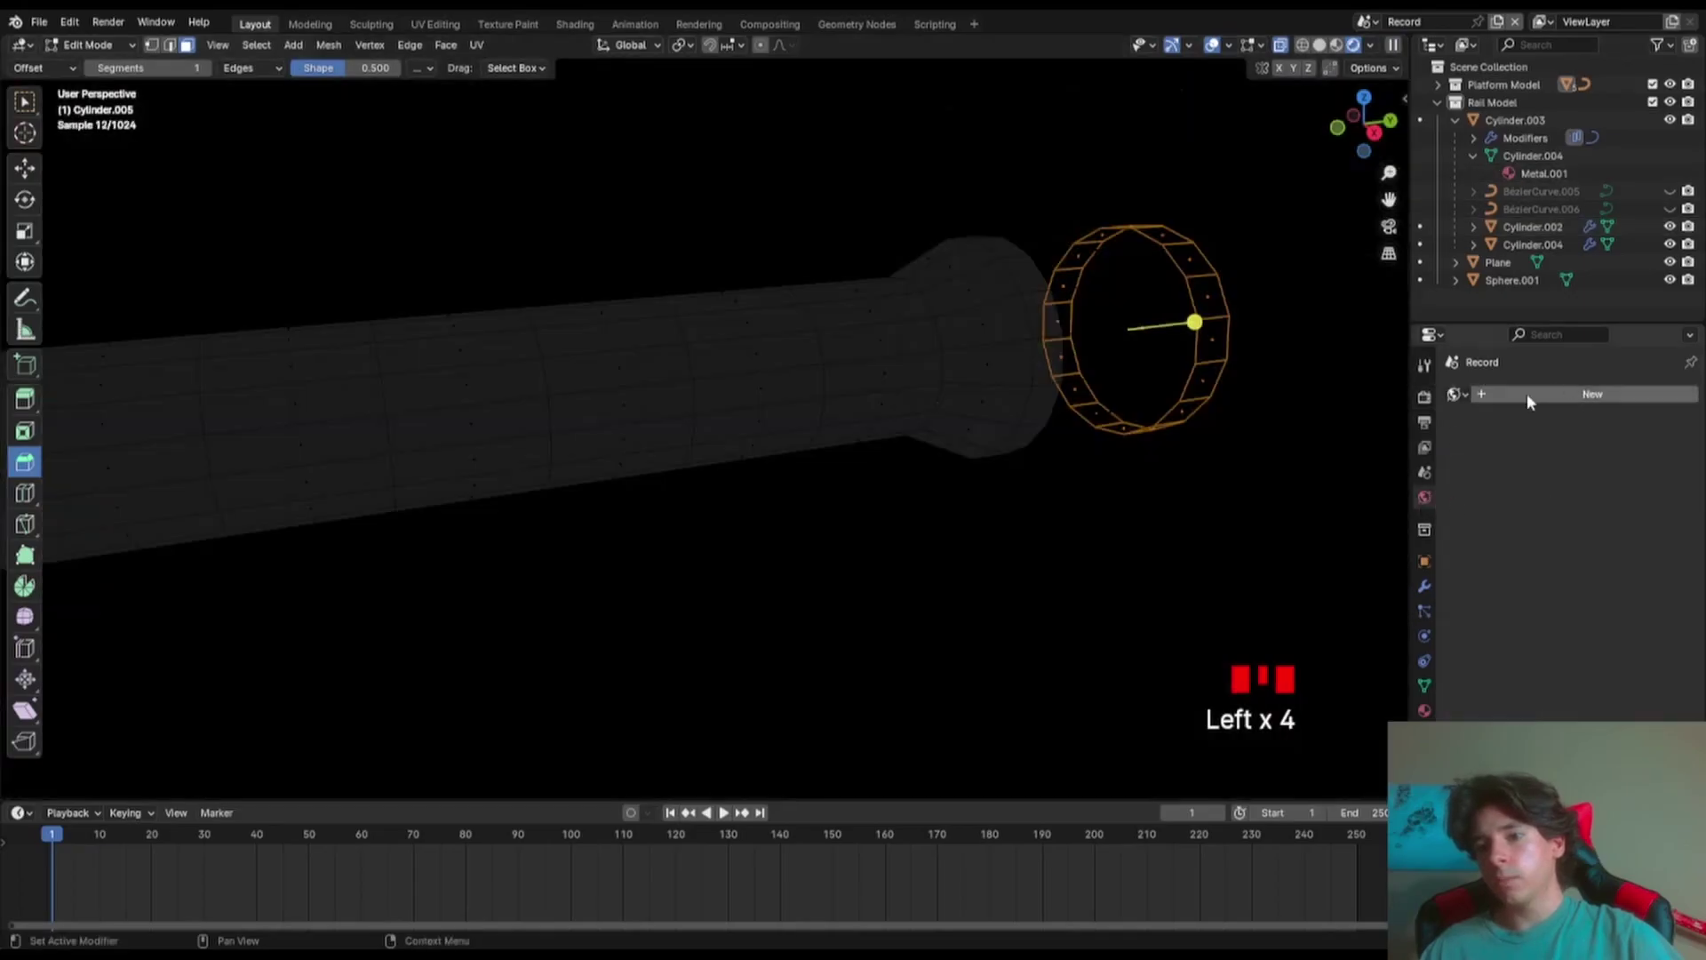
left_click(1591, 394)
left_click(1599, 506)
left_click(1591, 474)
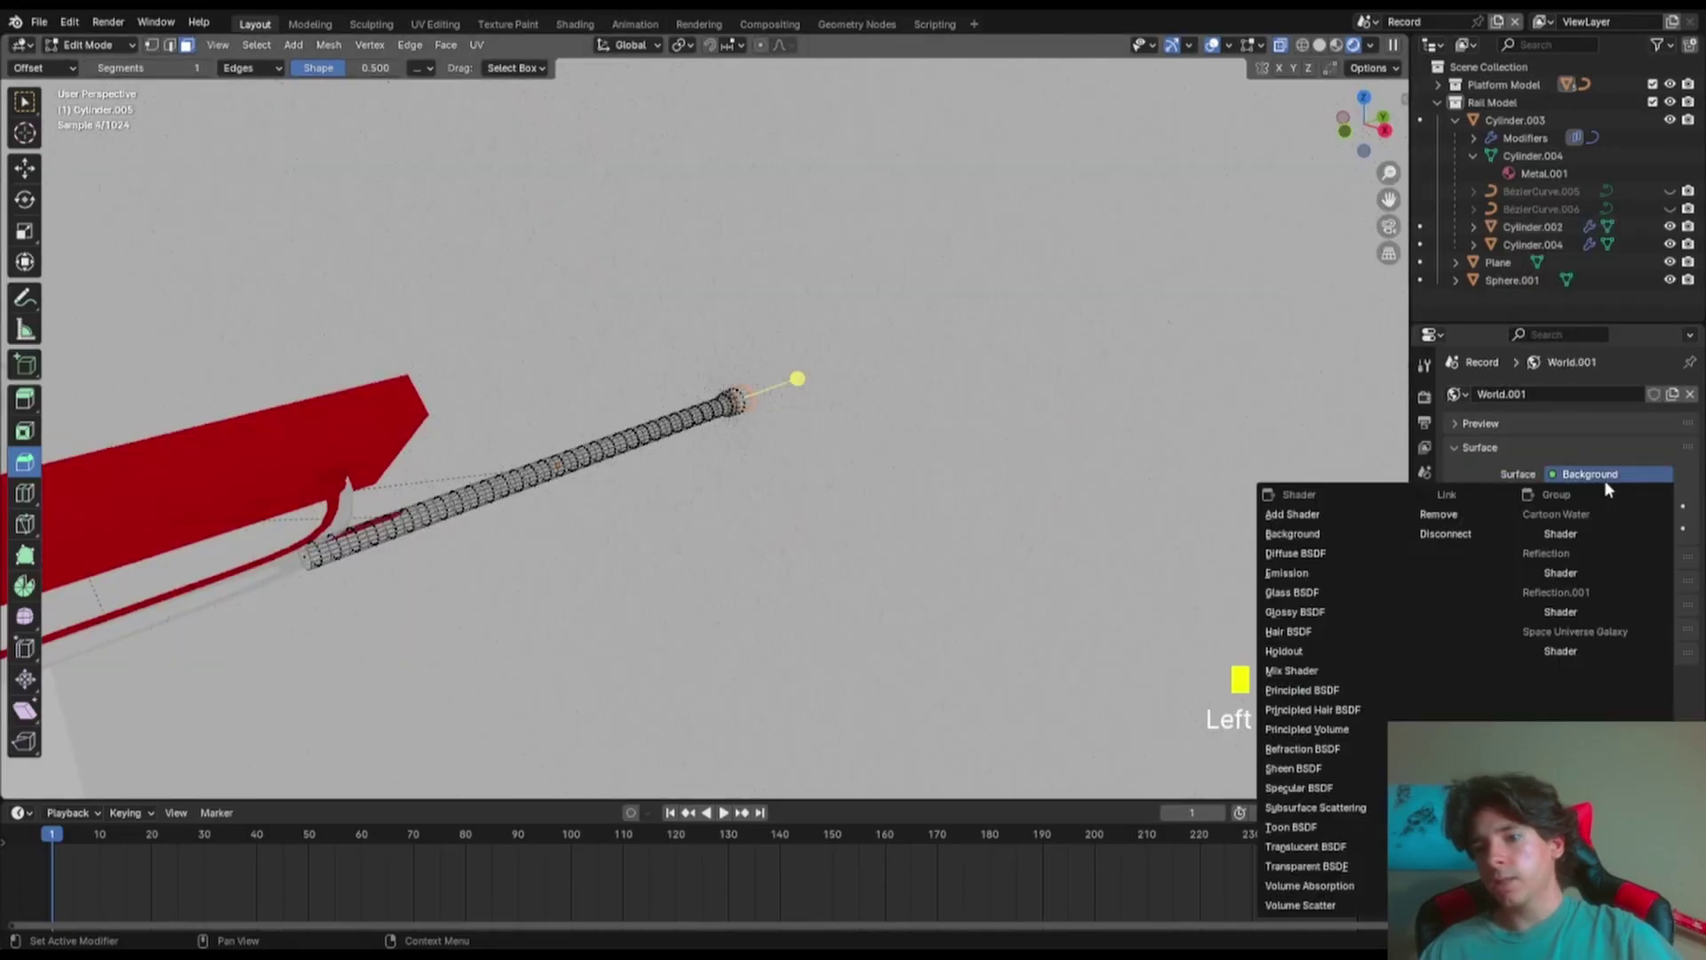
left_click(1589, 455)
left_click(1551, 505)
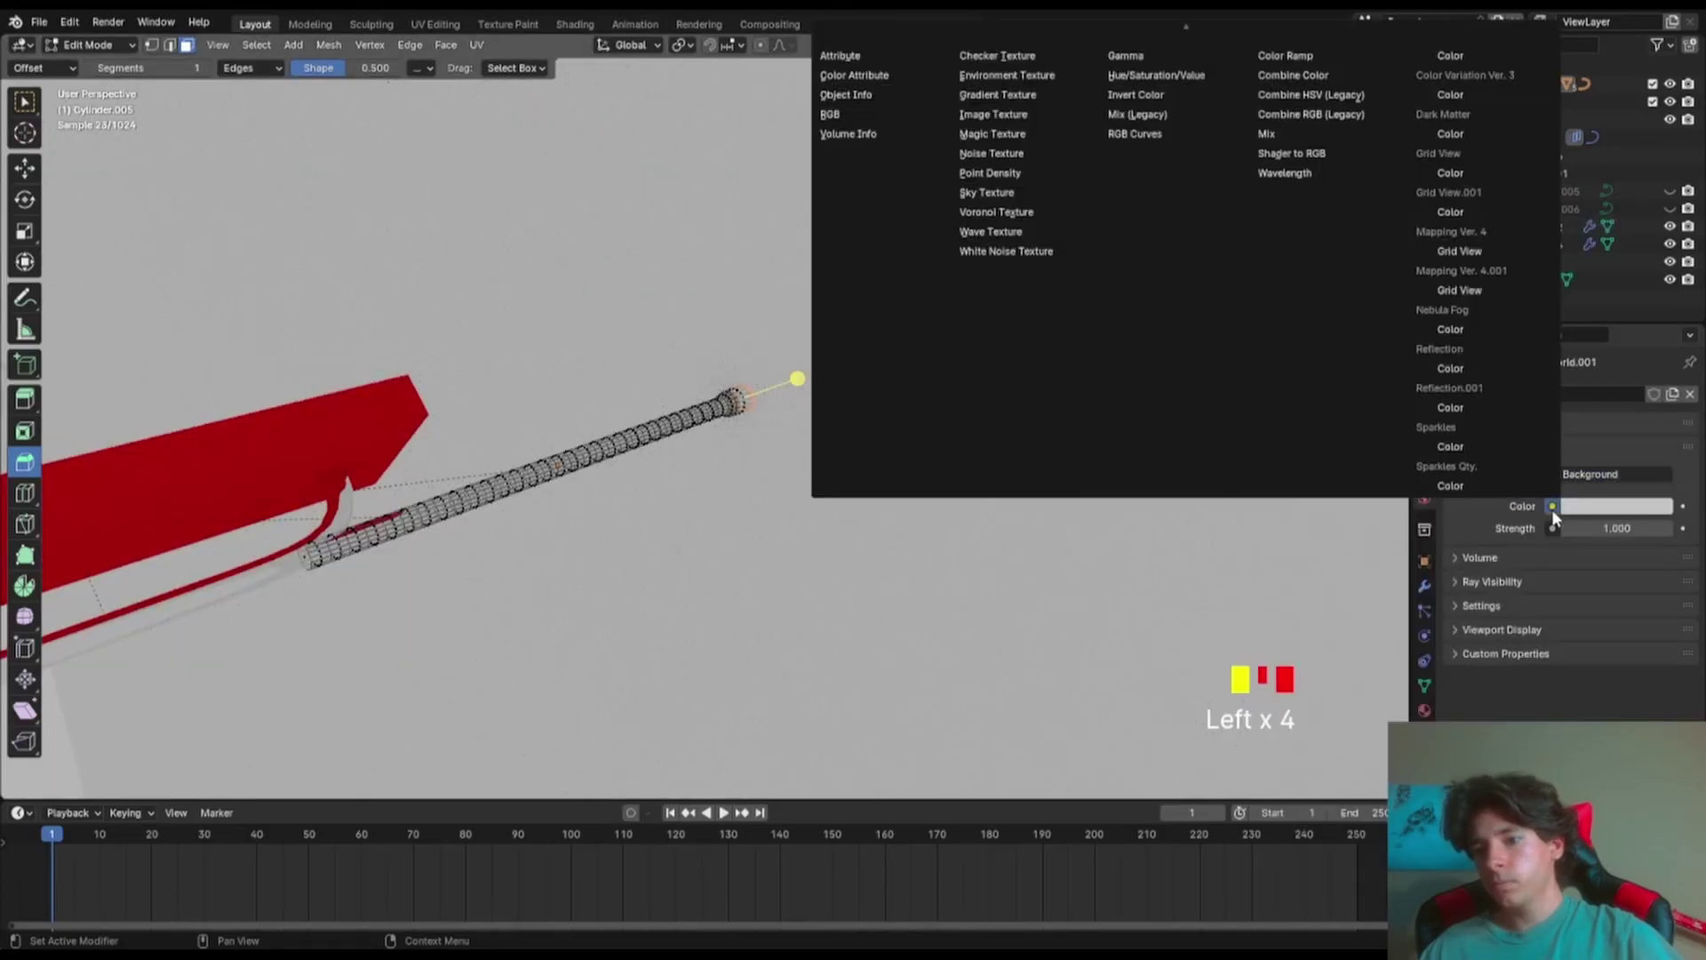
left_click(1016, 190)
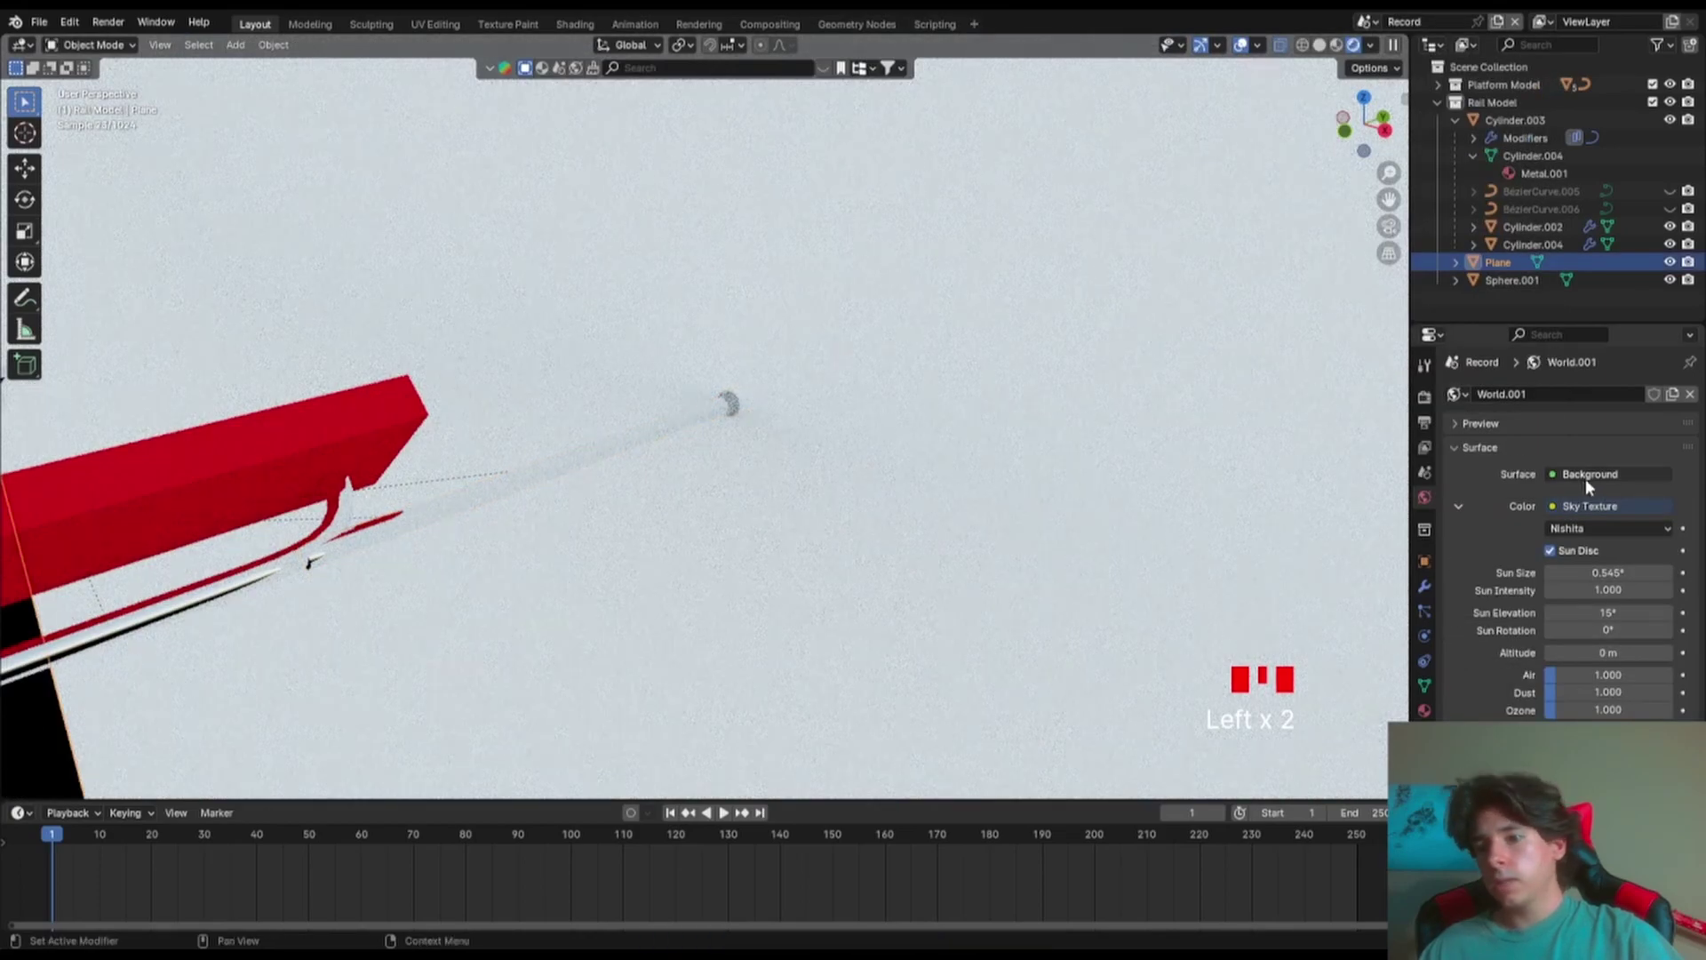
- Give the wall plane a new material with a darkened base color, and set viewport sampling to 50 samples with denoising
scroll(1581, 478, "up", 3)
left_click(1425, 711)
left_click(1563, 467)
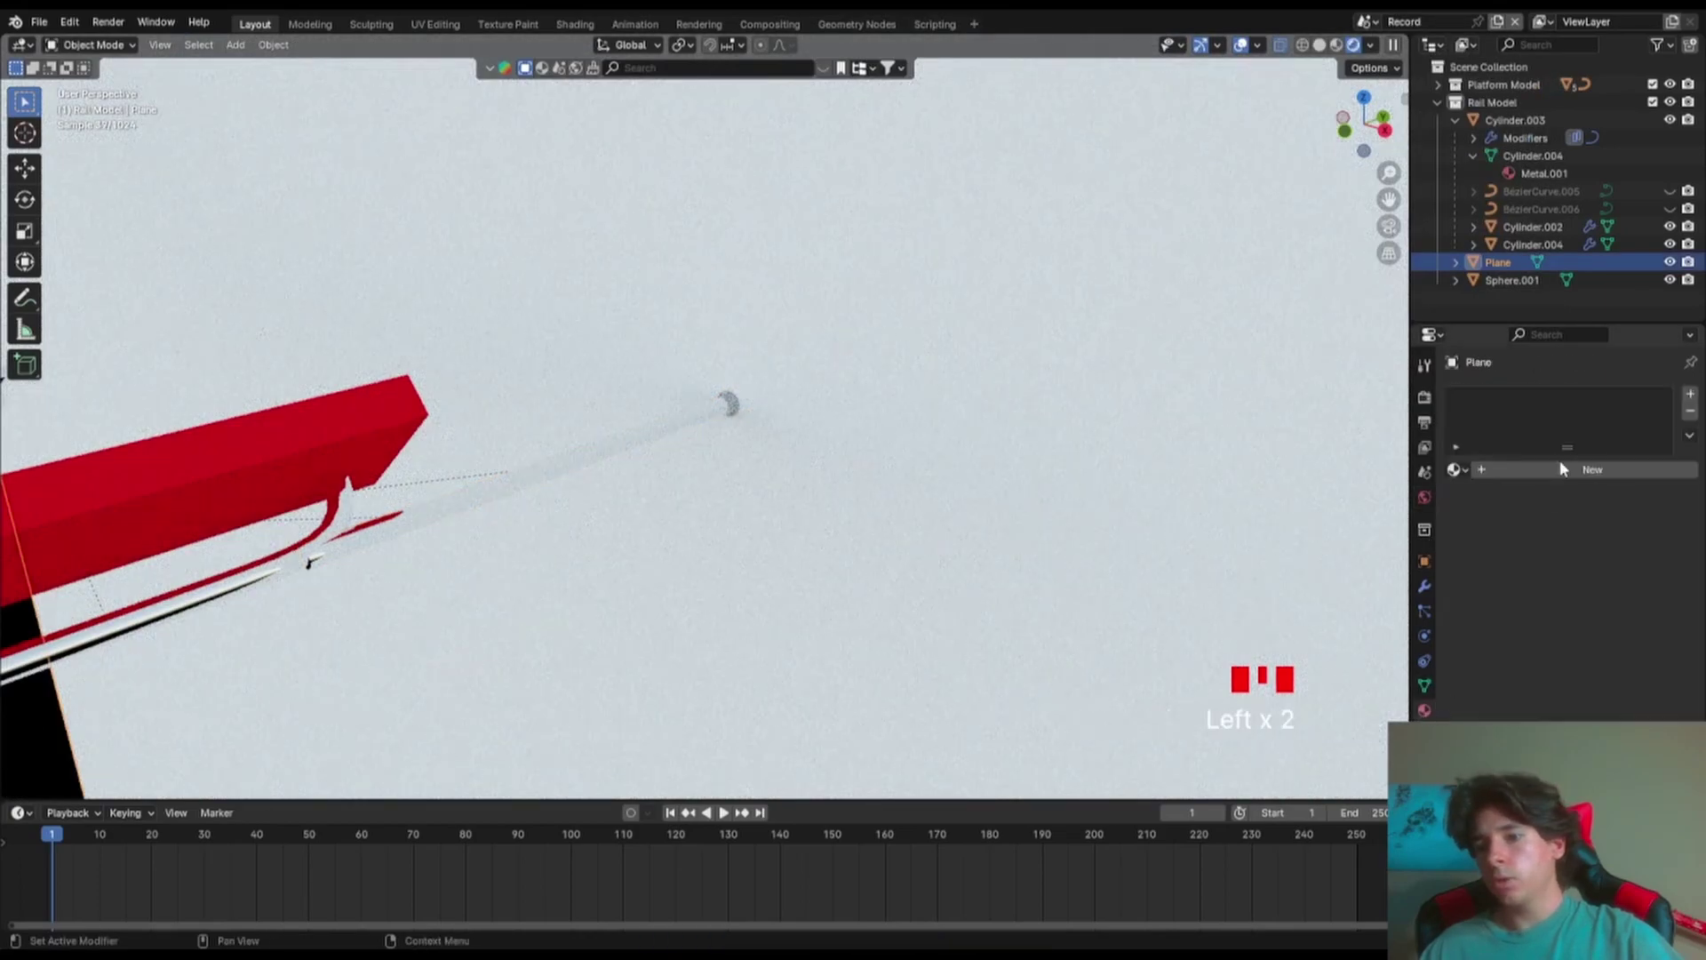
left_click(1607, 743)
left_click_drag(1658, 478, 1658, 622)
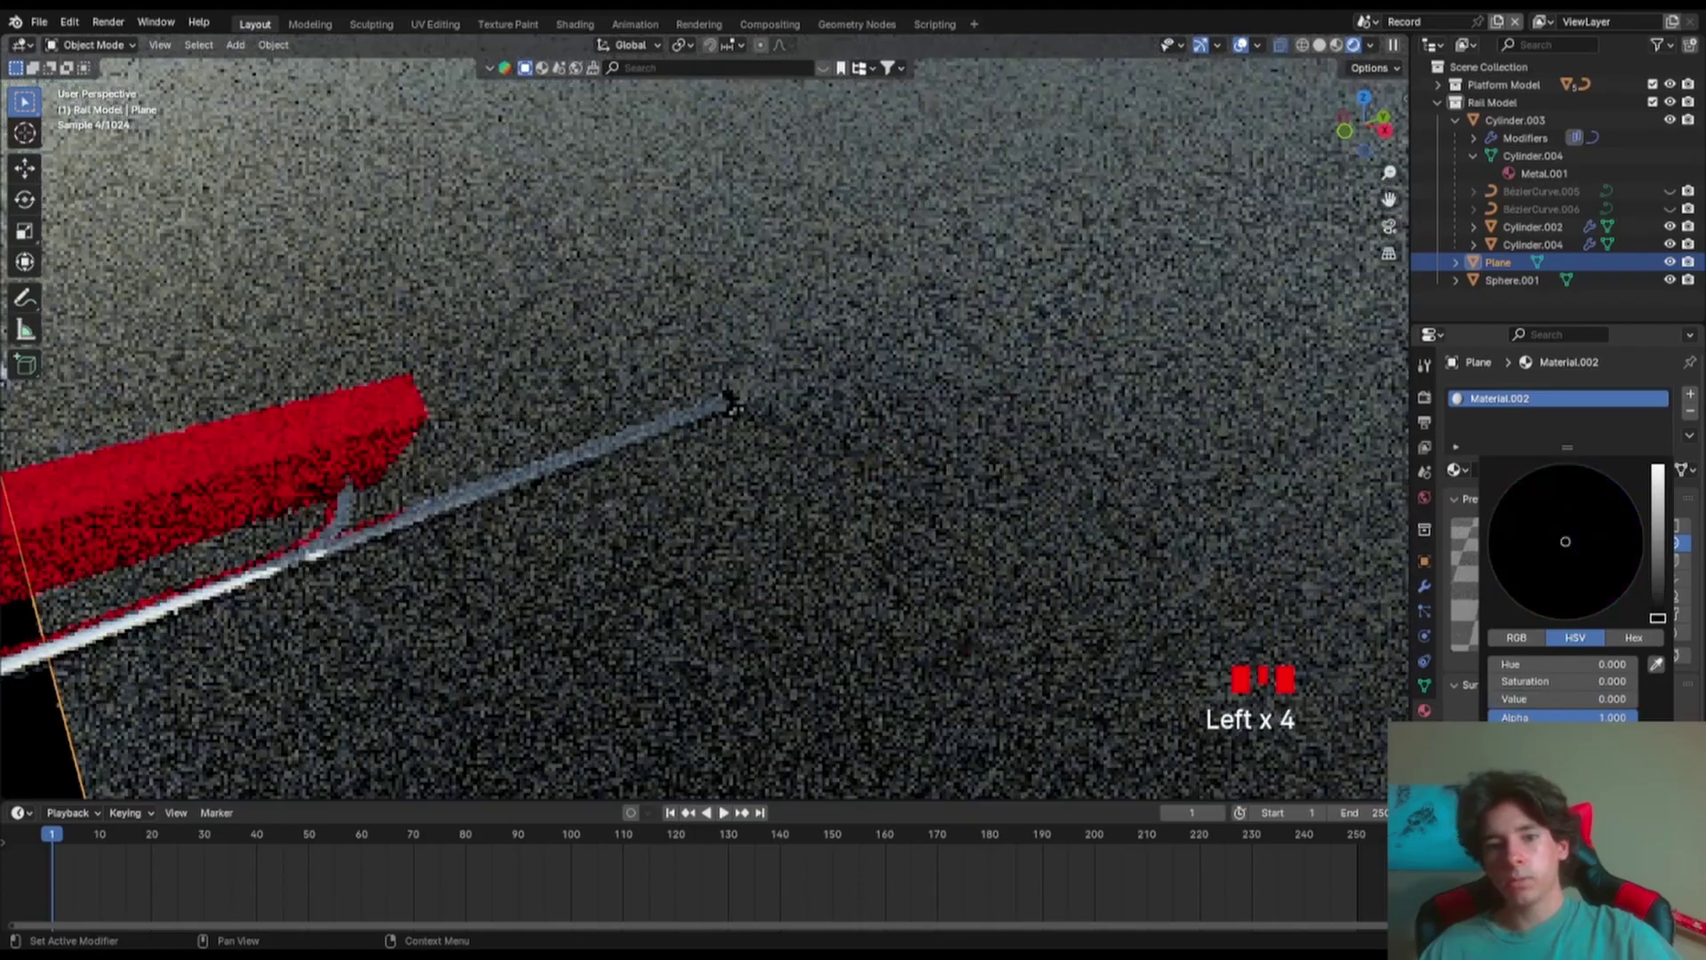
middle_click_drag(729, 402, 746, 414)
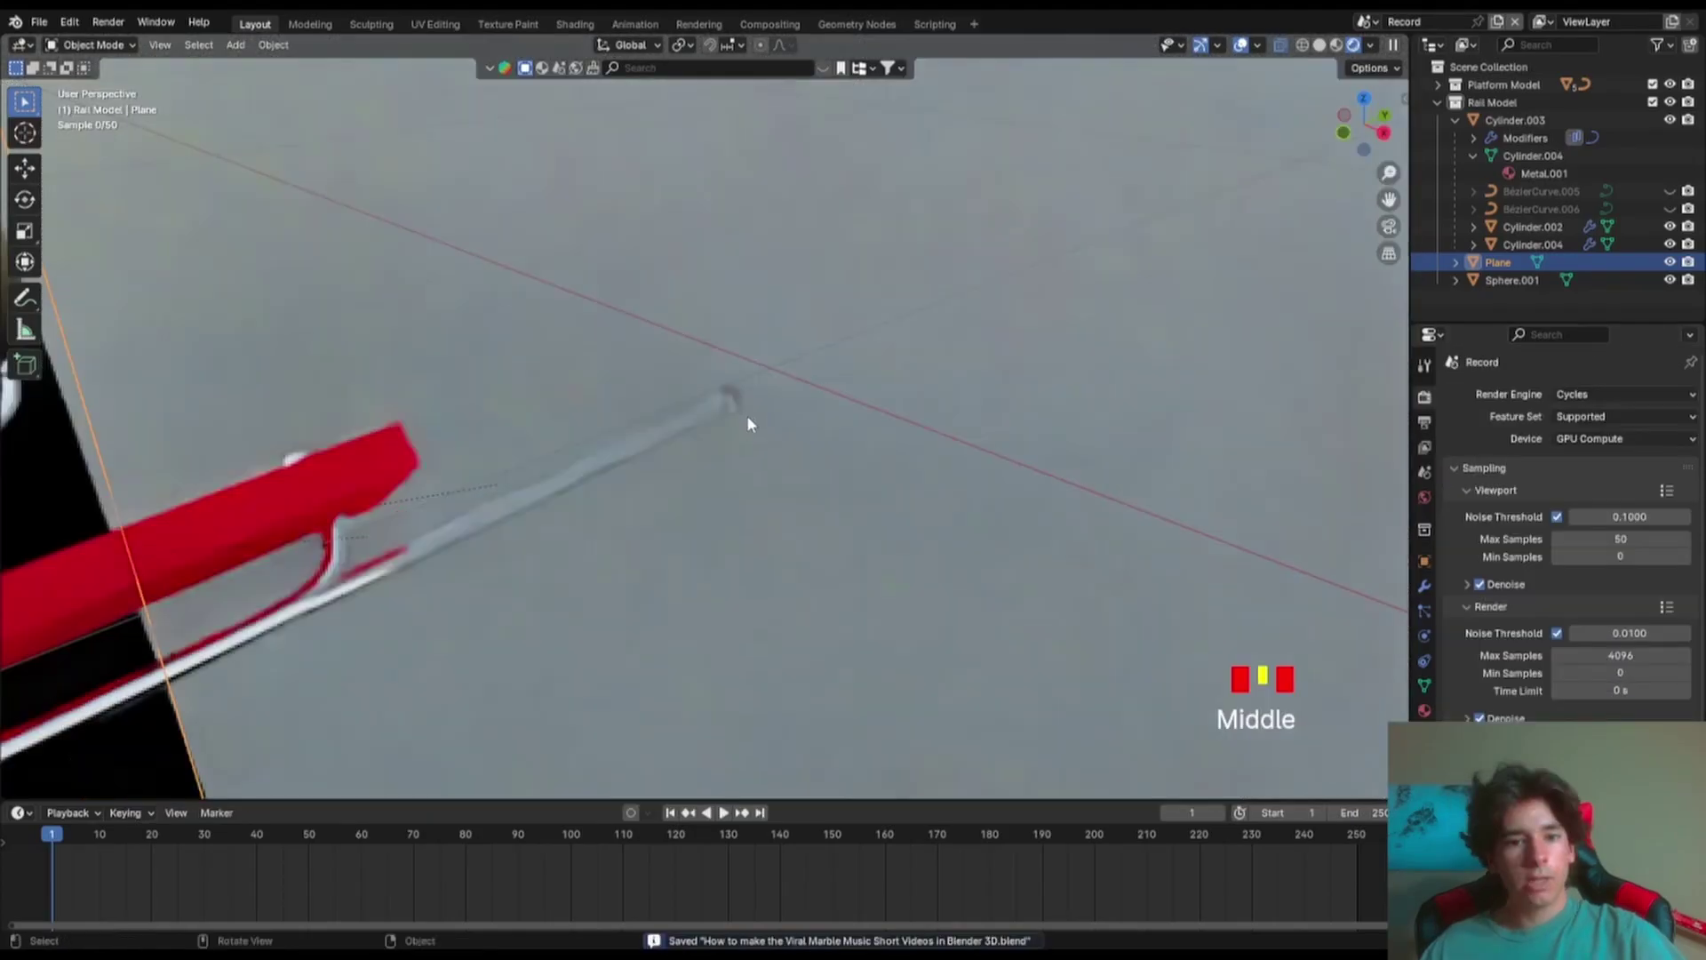
- Move the wall plane about 0.17 m along Y in the right view to meet the outer end of the green ring
left_click(1376, 136)
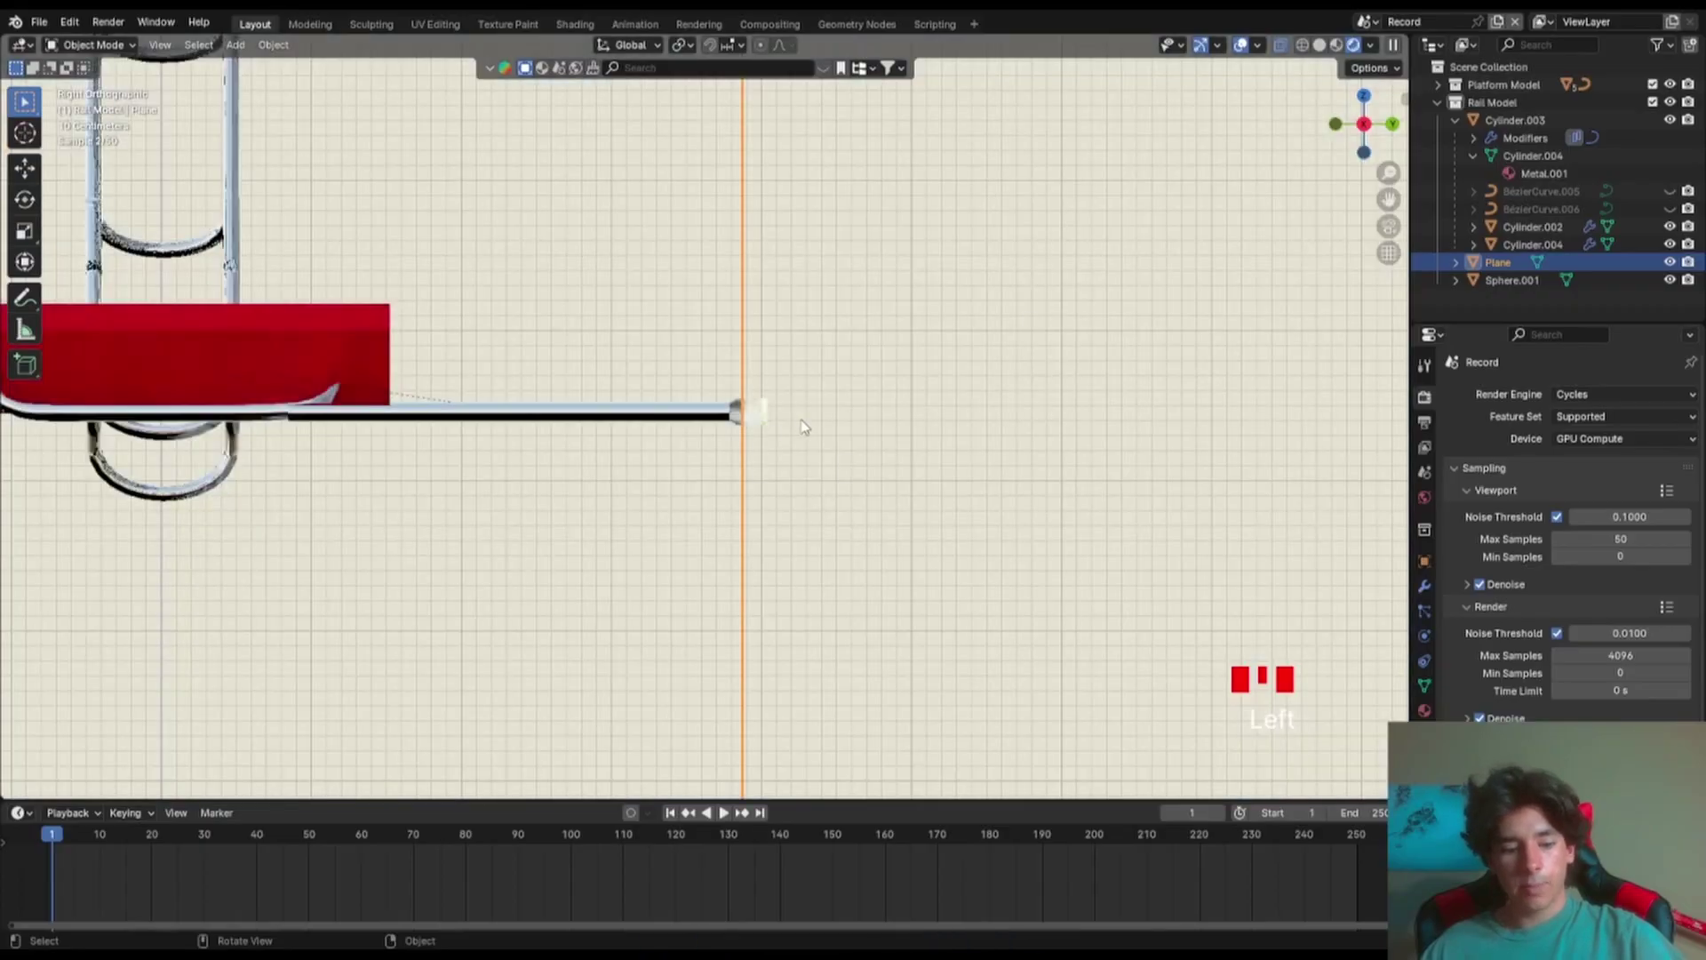
key("g")
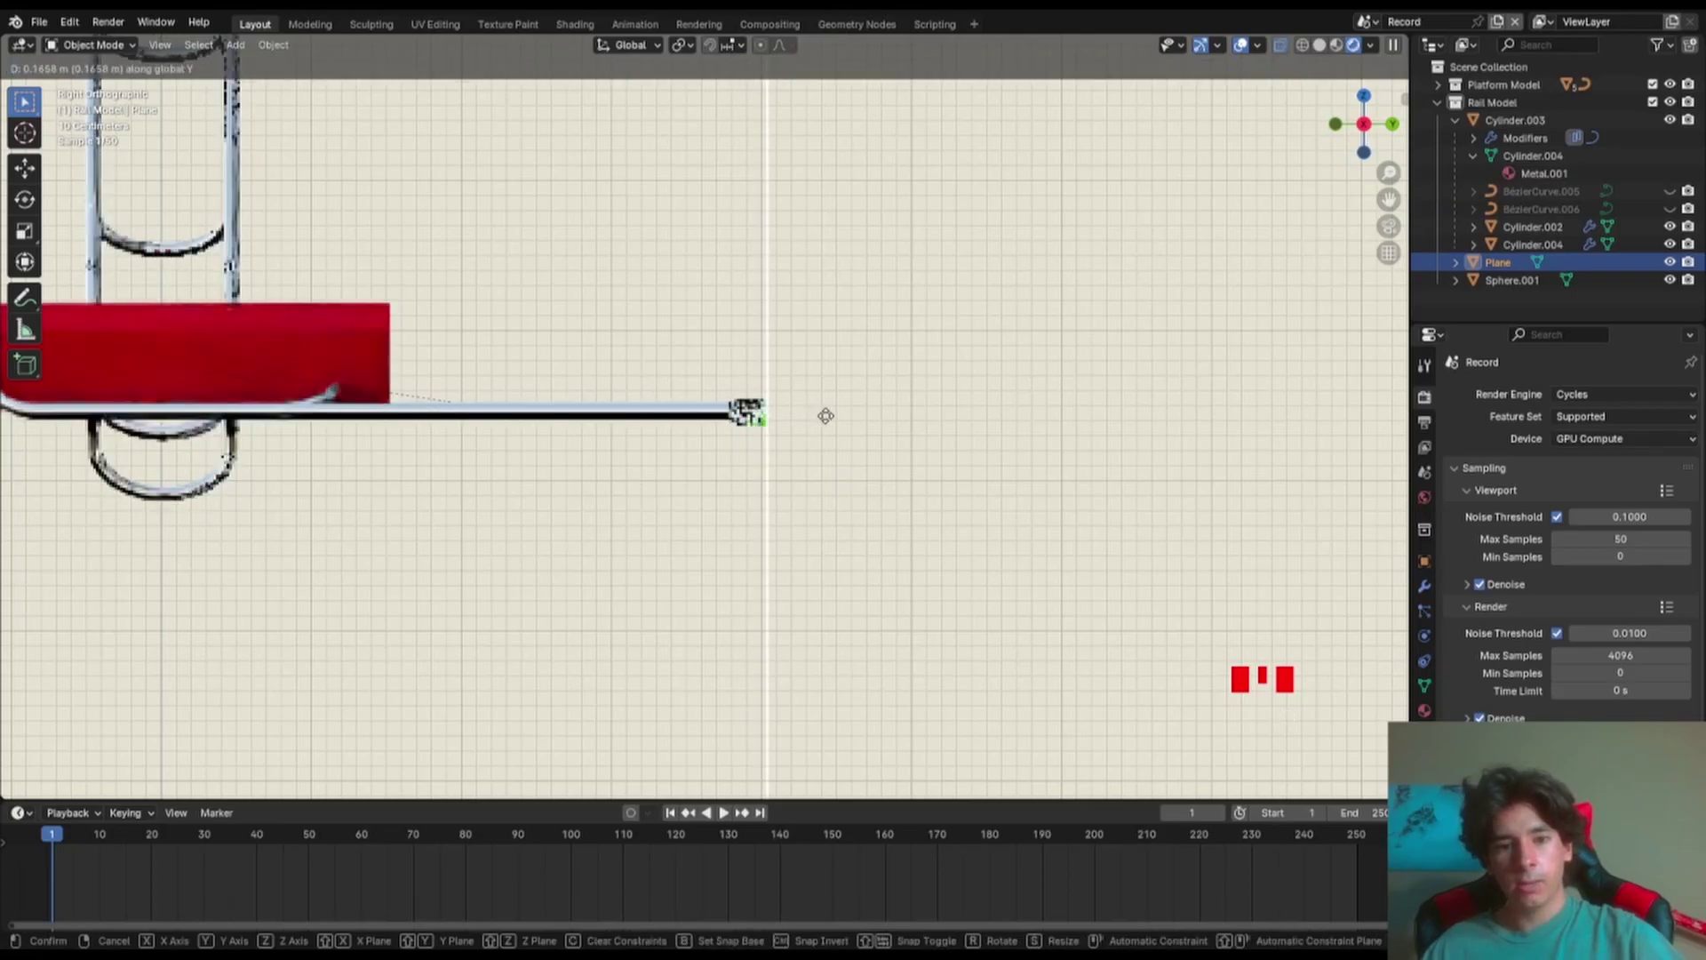
left_click(826, 416)
key("Tab")
middle_click_drag(662, 511, 779, 573)
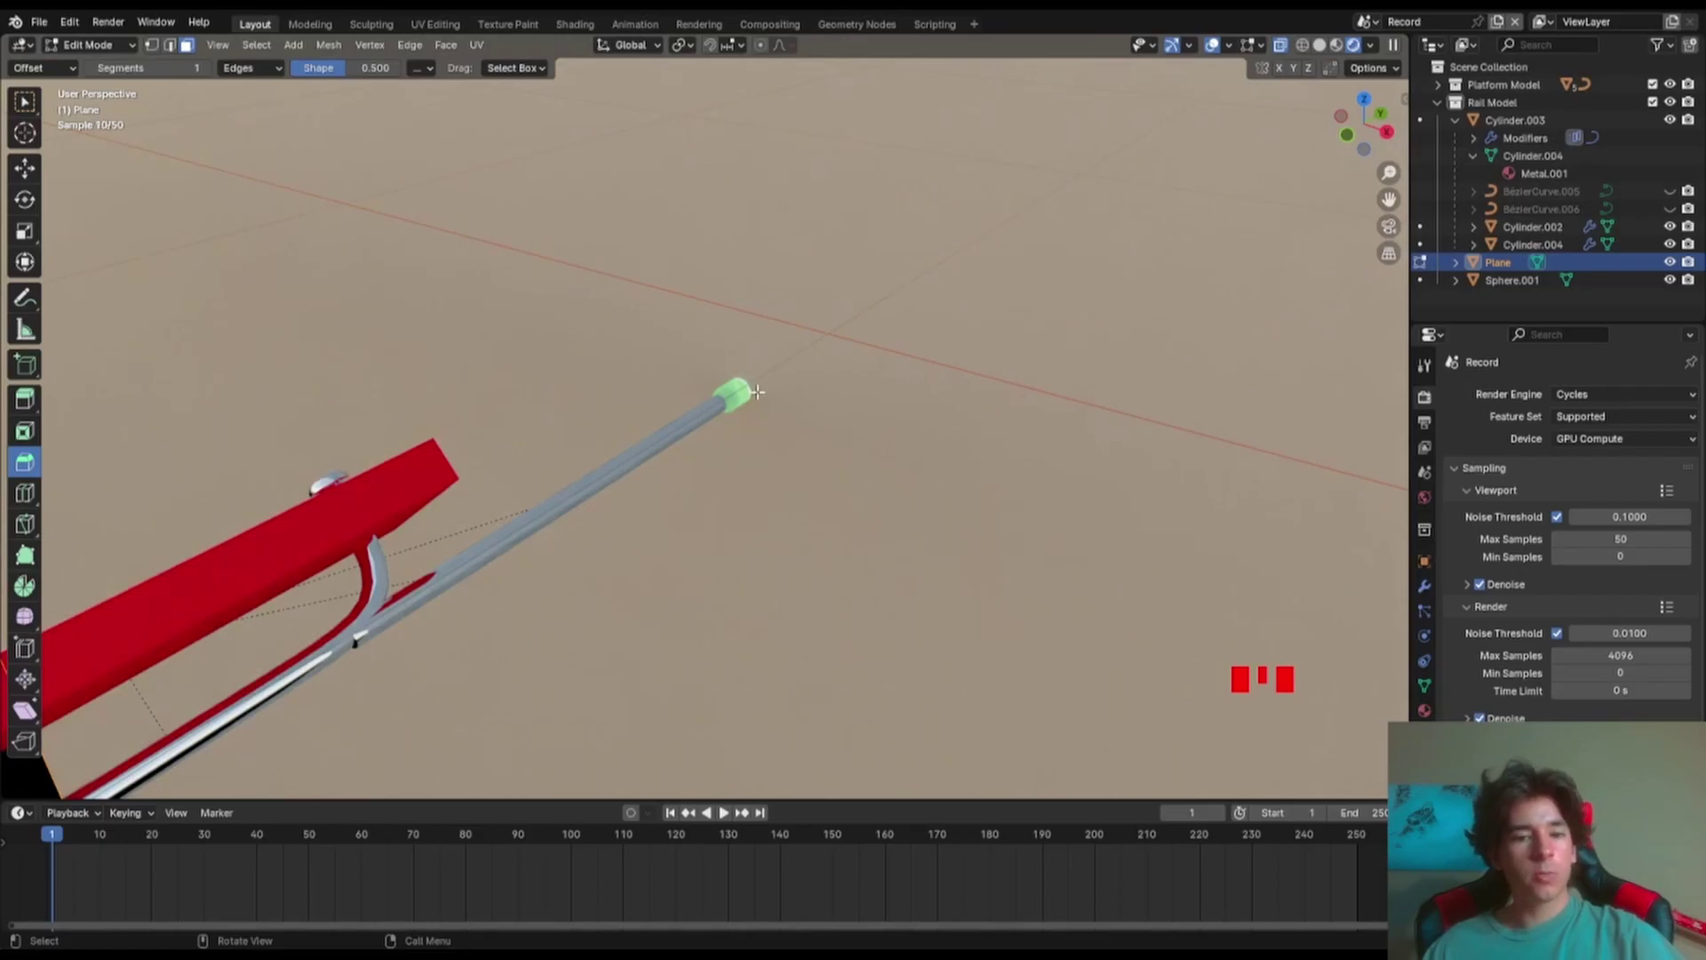
- Return to material preview shading and place a duplicate of the straight tube above the red platform in the right view
scroll(748, 485, "down", 7)
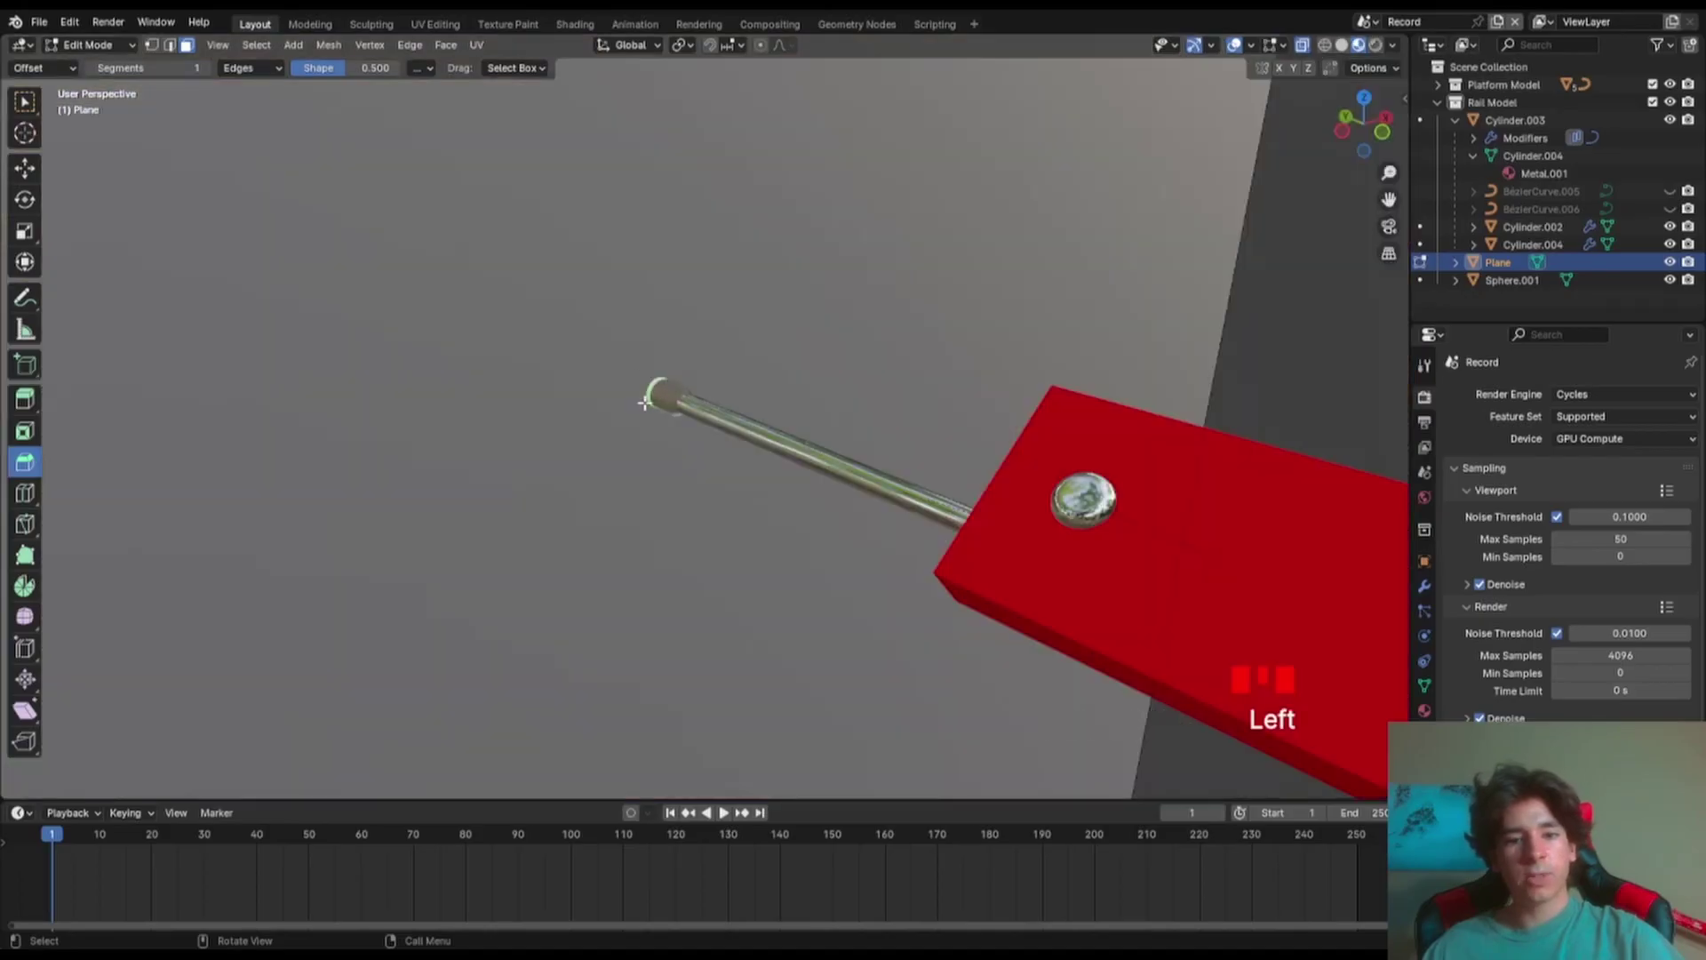
scroll(648, 398, "down", 1)
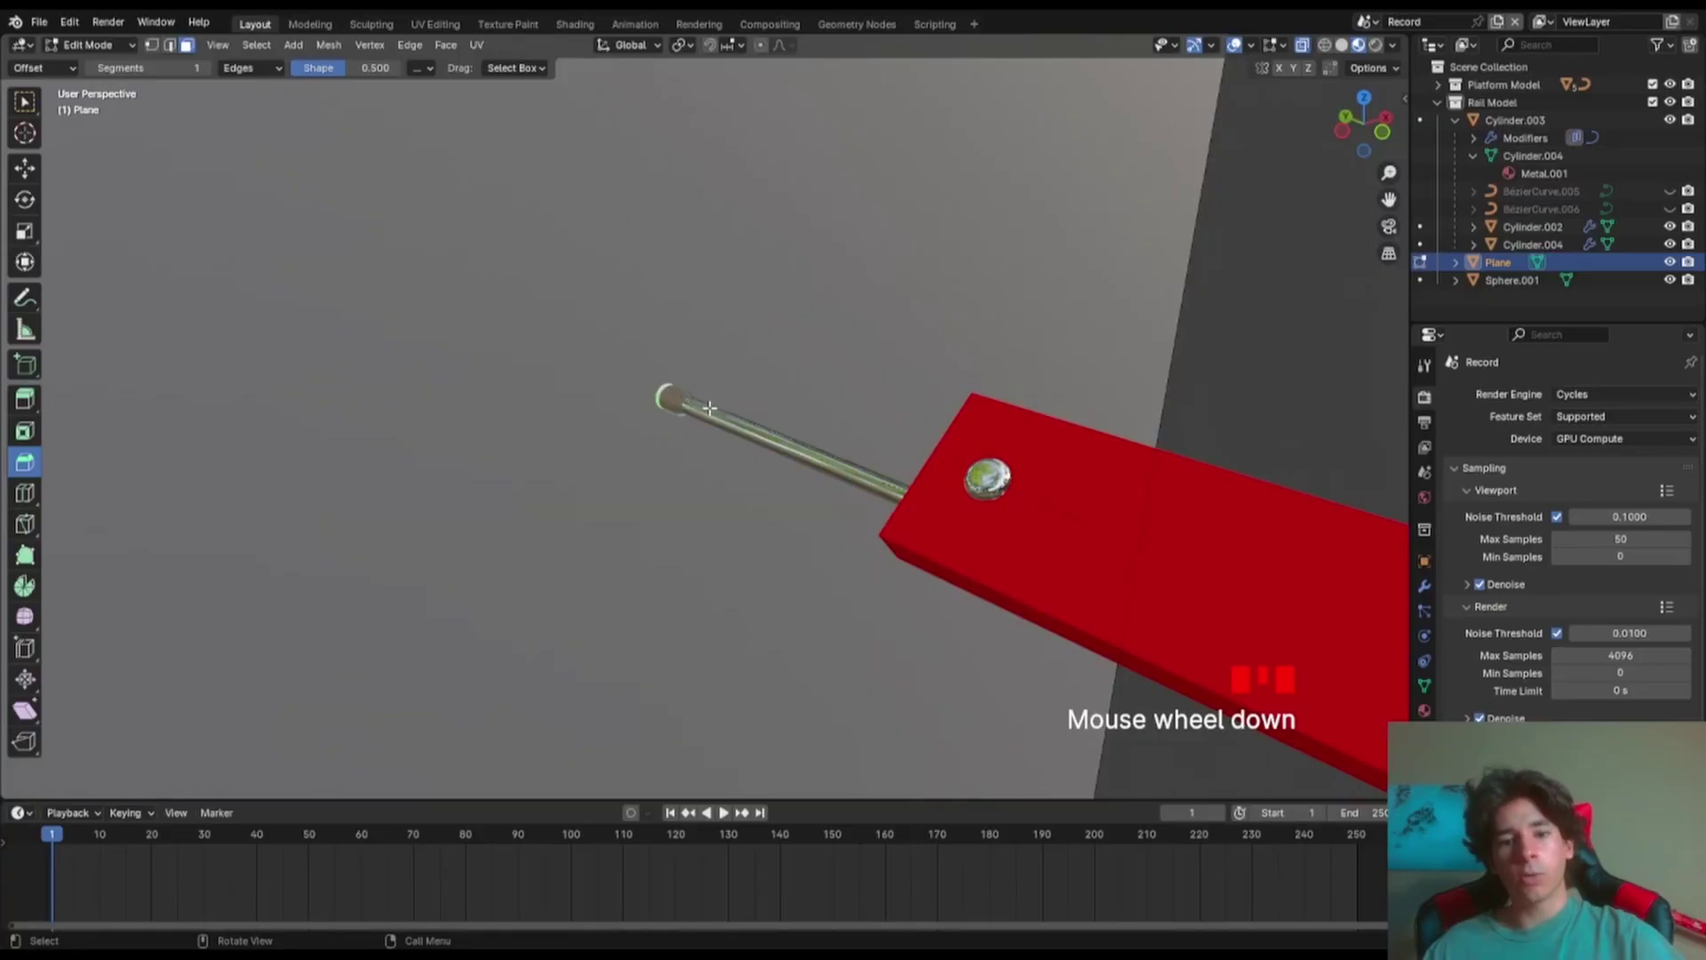
scroll(709, 407, "down", 4)
middle_click_drag(693, 468, 600, 514)
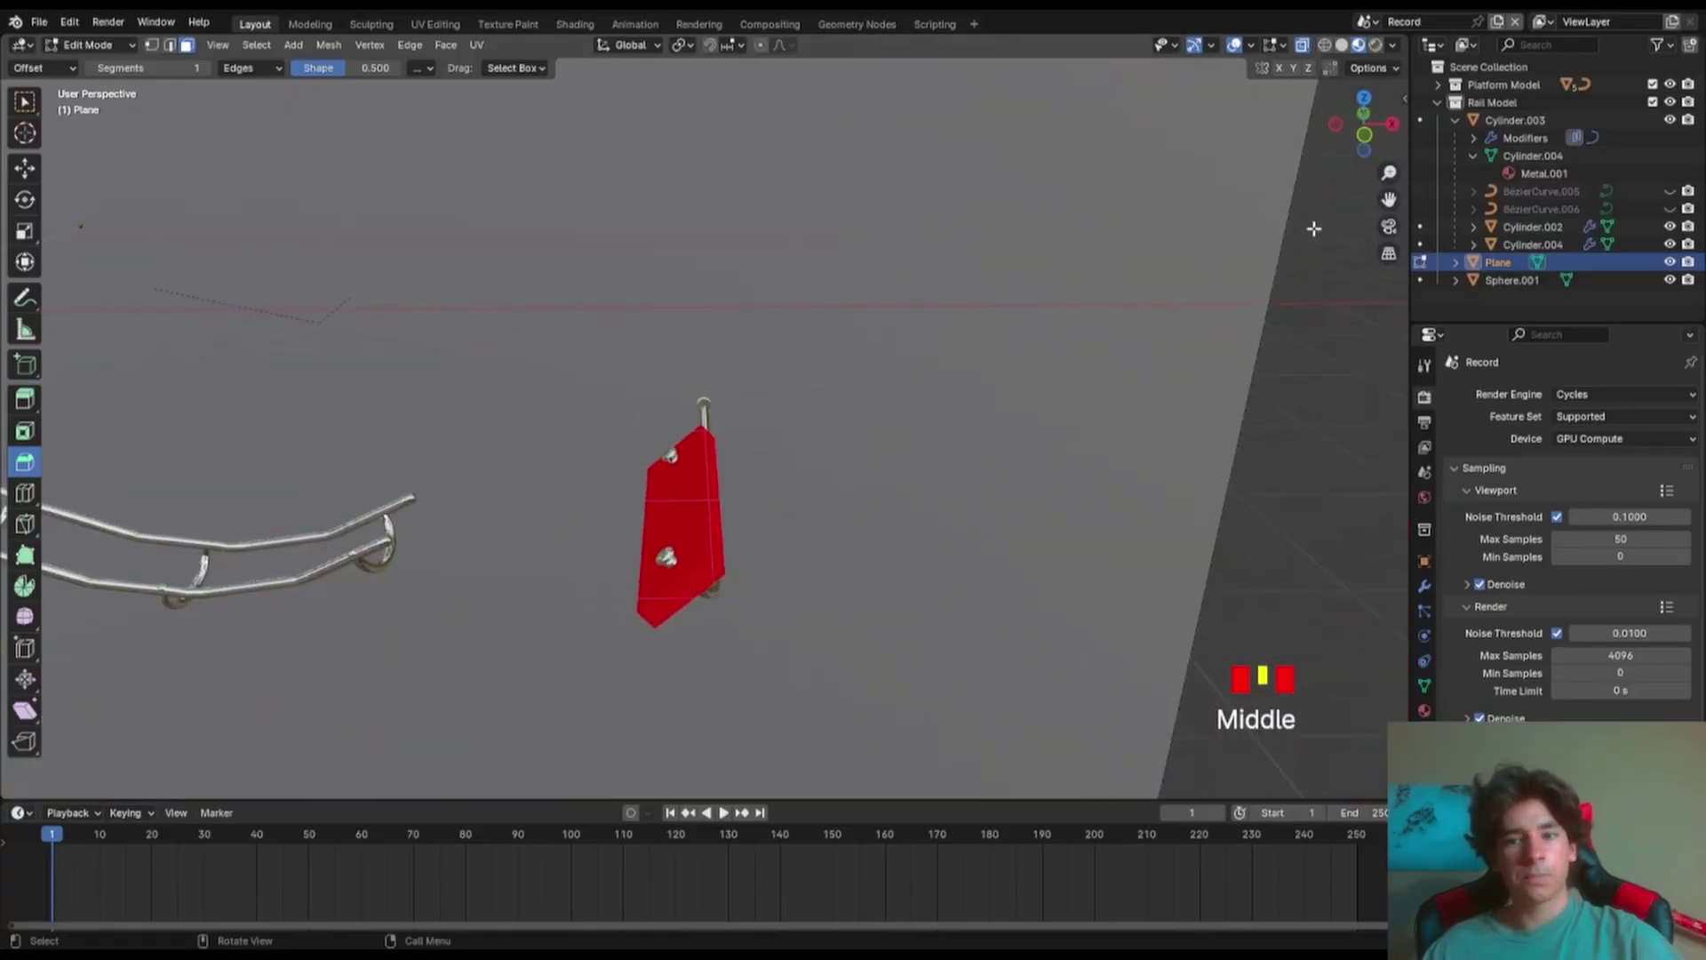
middle_click_drag(1314, 228, 722, 425)
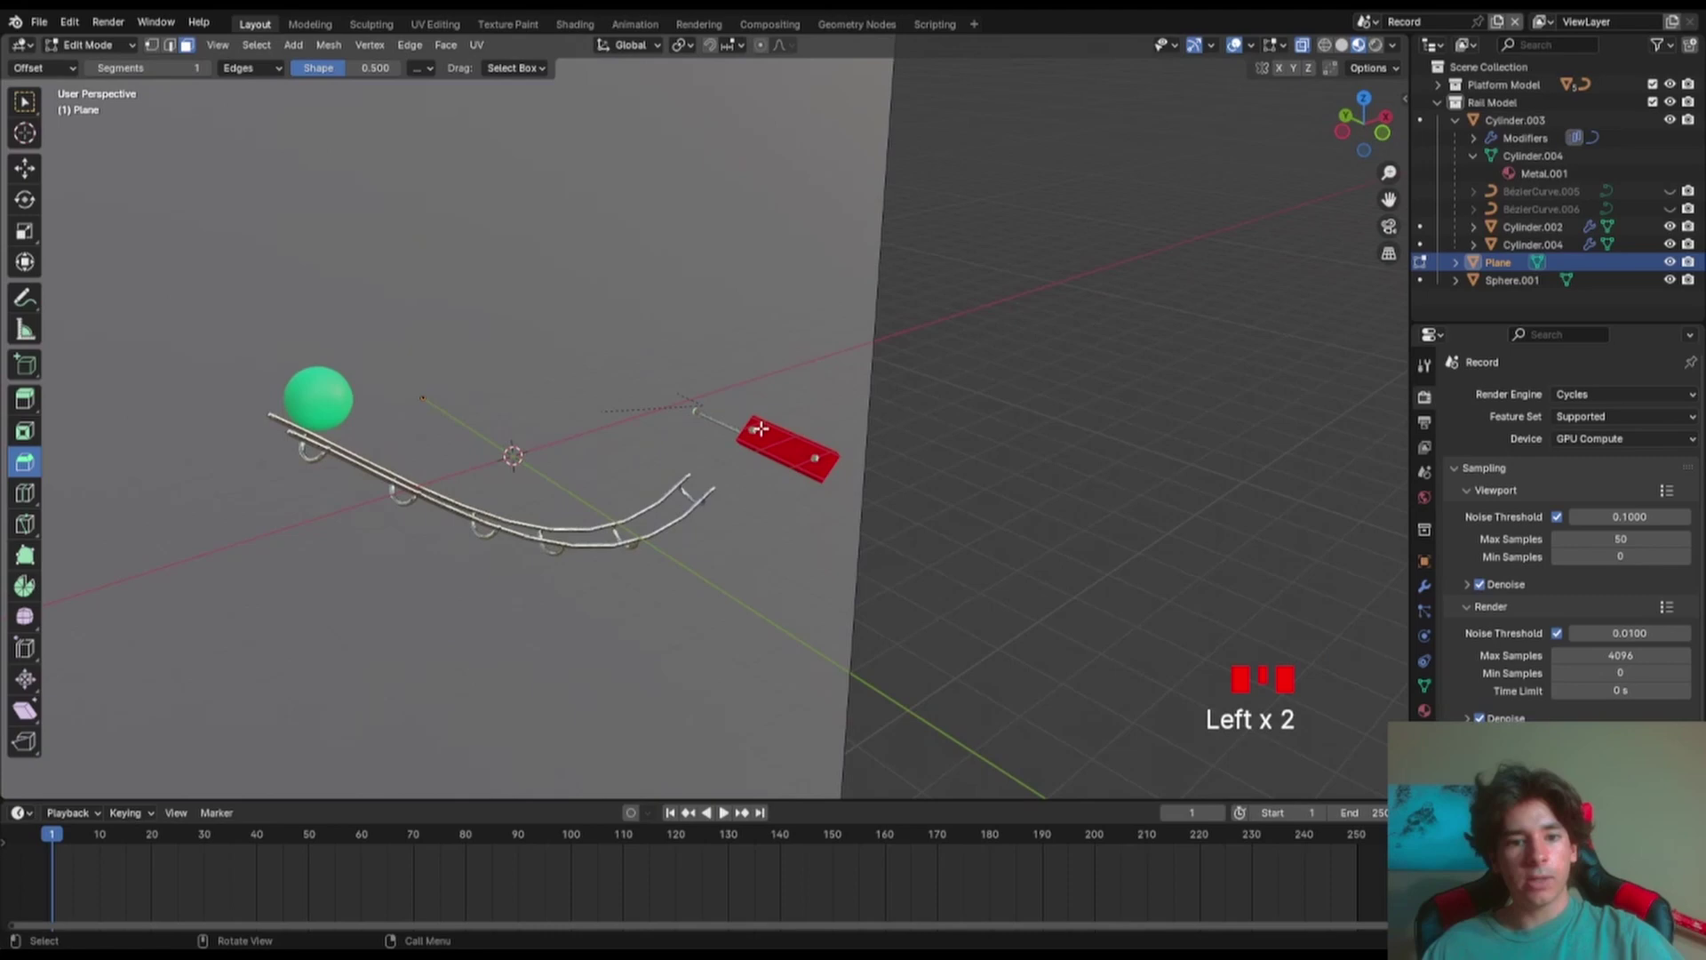
key("Tab")
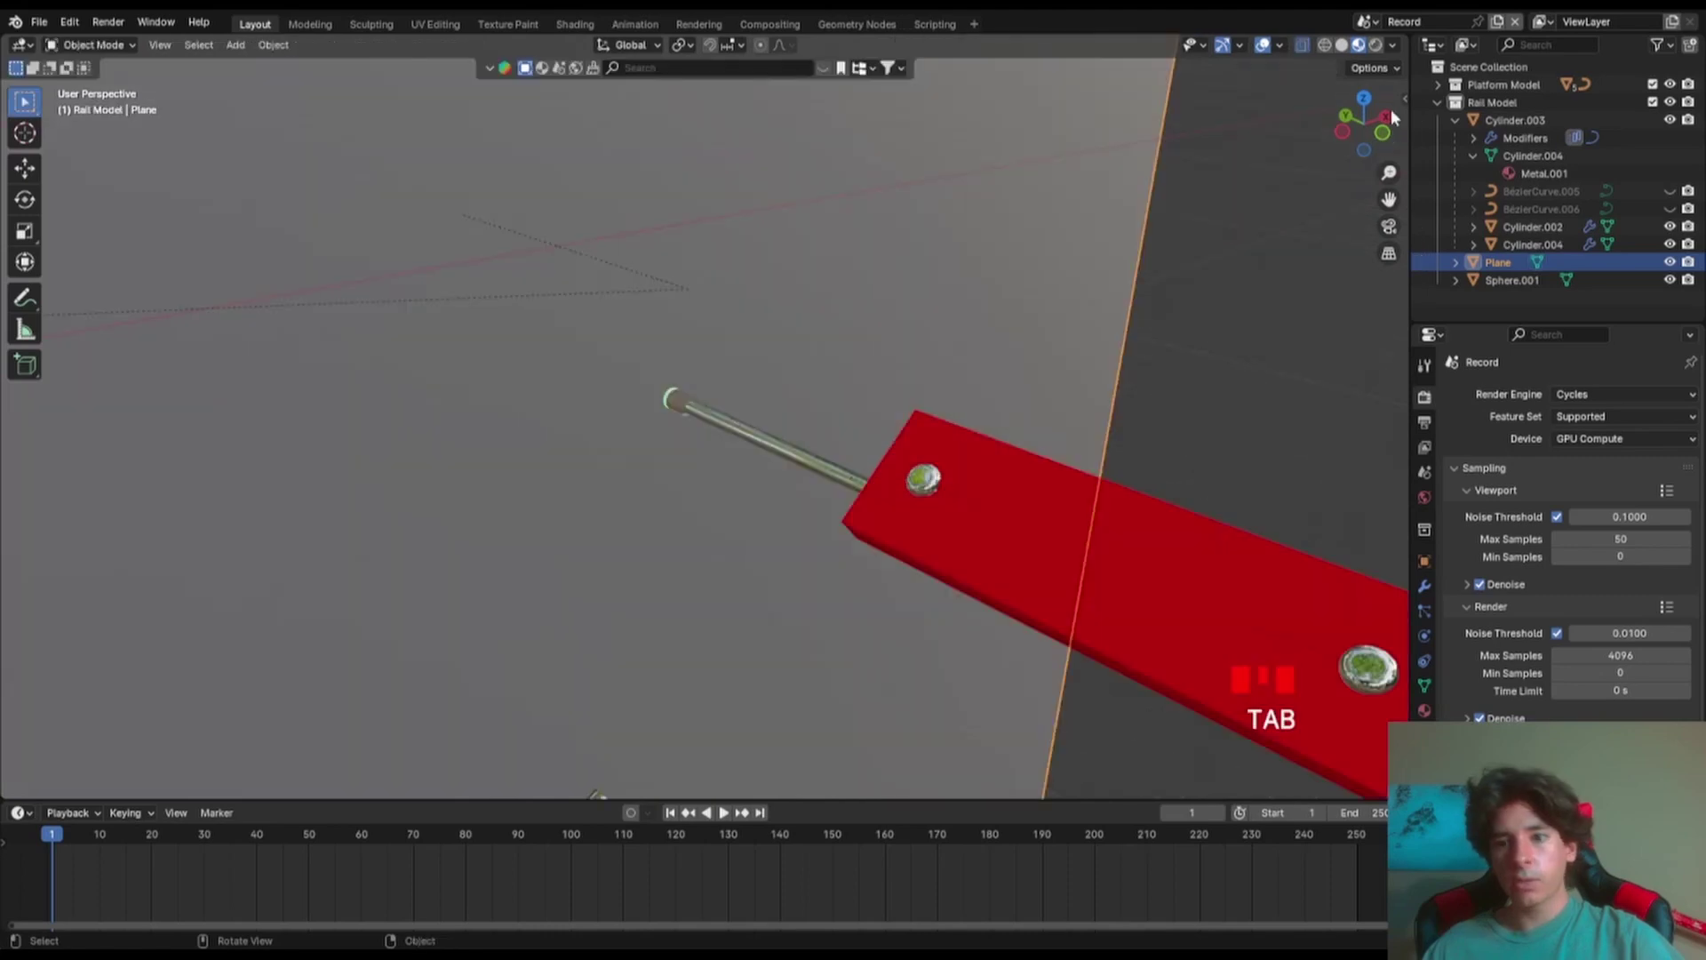
left_click(1390, 112)
left_click(595, 414)
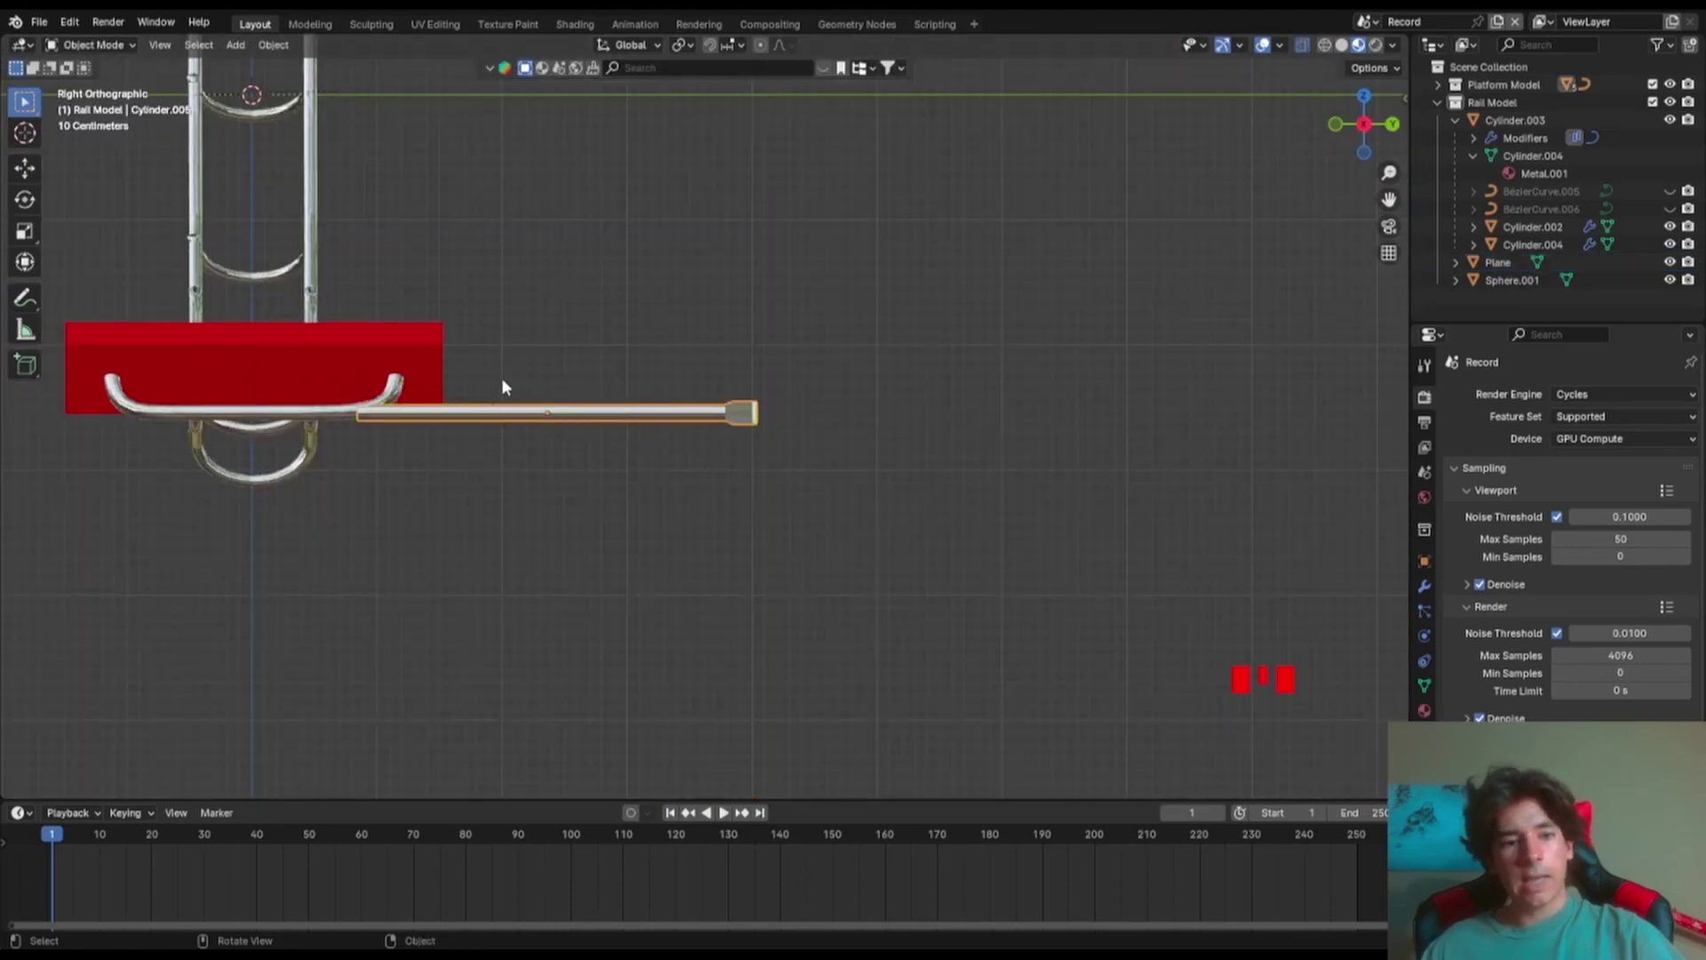
key("shift+d")
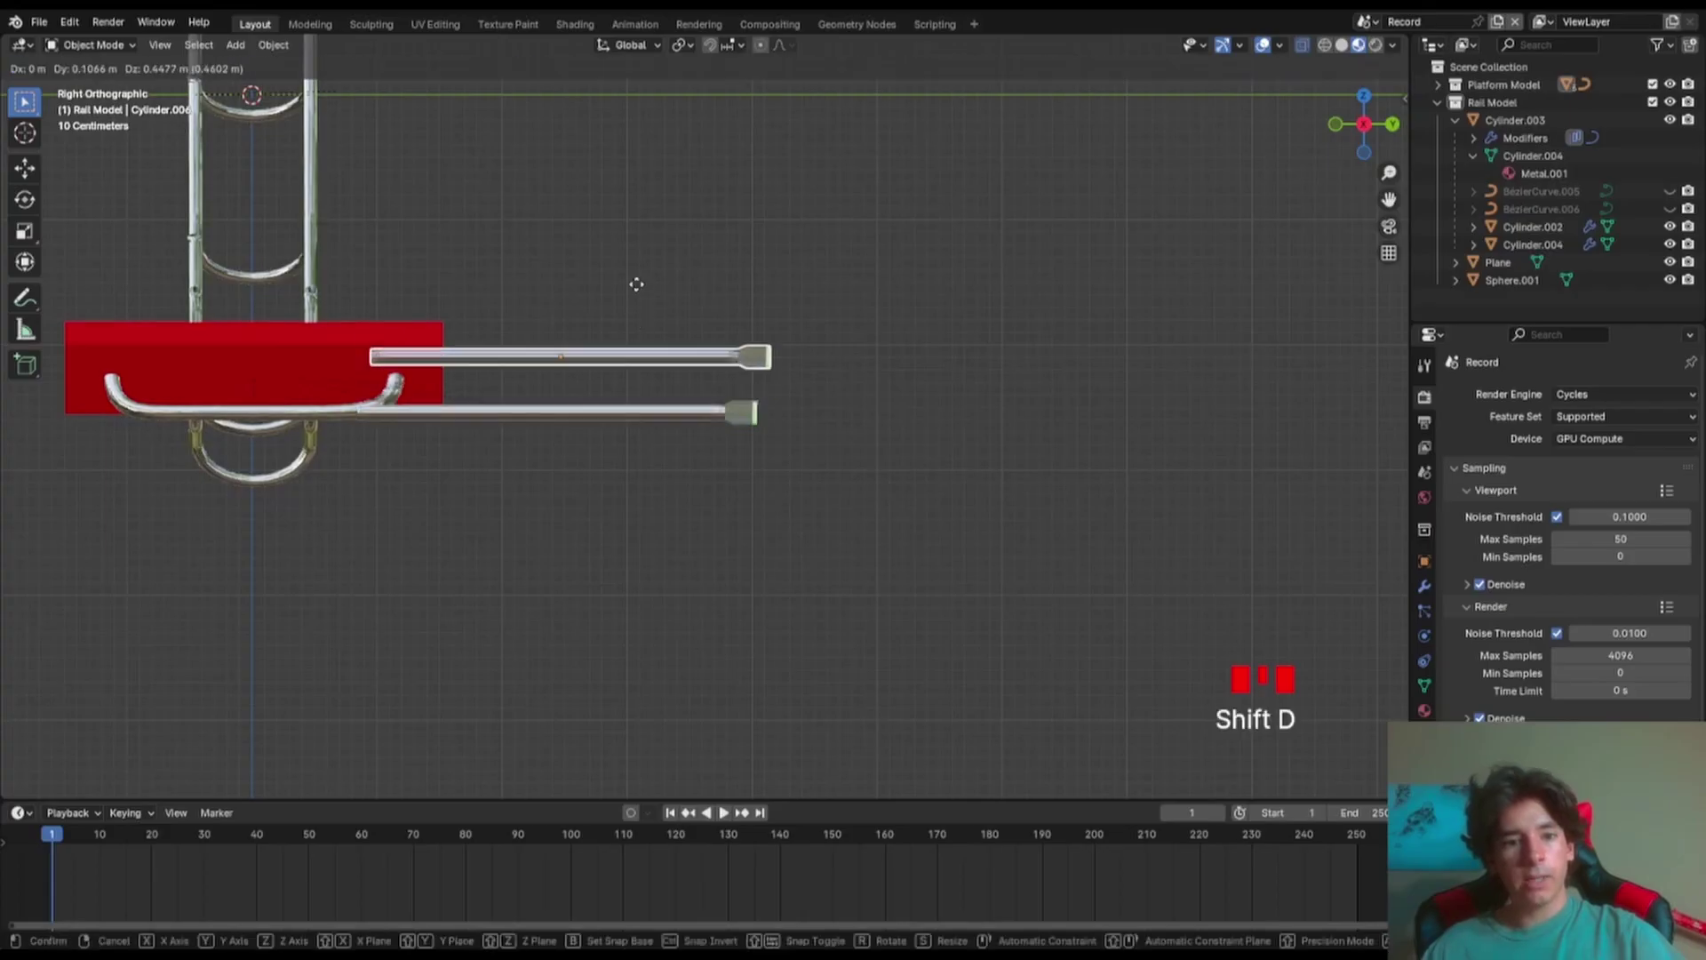
left_click(629, 165)
- Parent the original straight tube to the red platform using Object (Keep Transform)
left_click(409, 411)
left_click(242, 338, "shift")
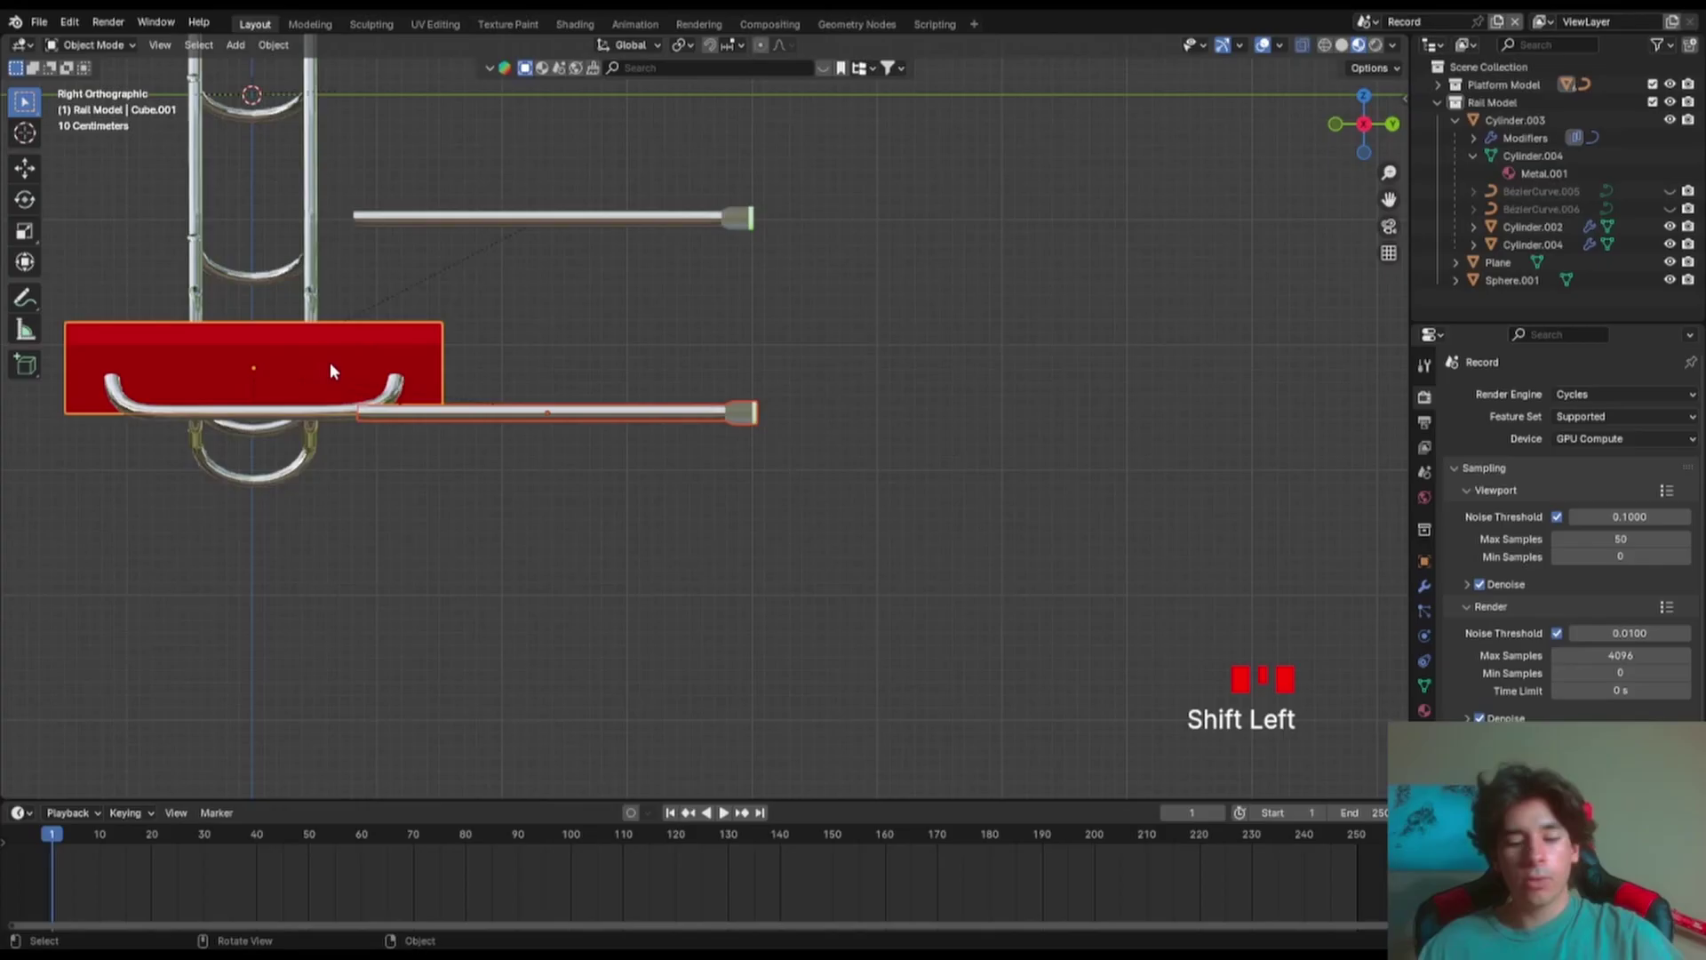
key("ctrl+p")
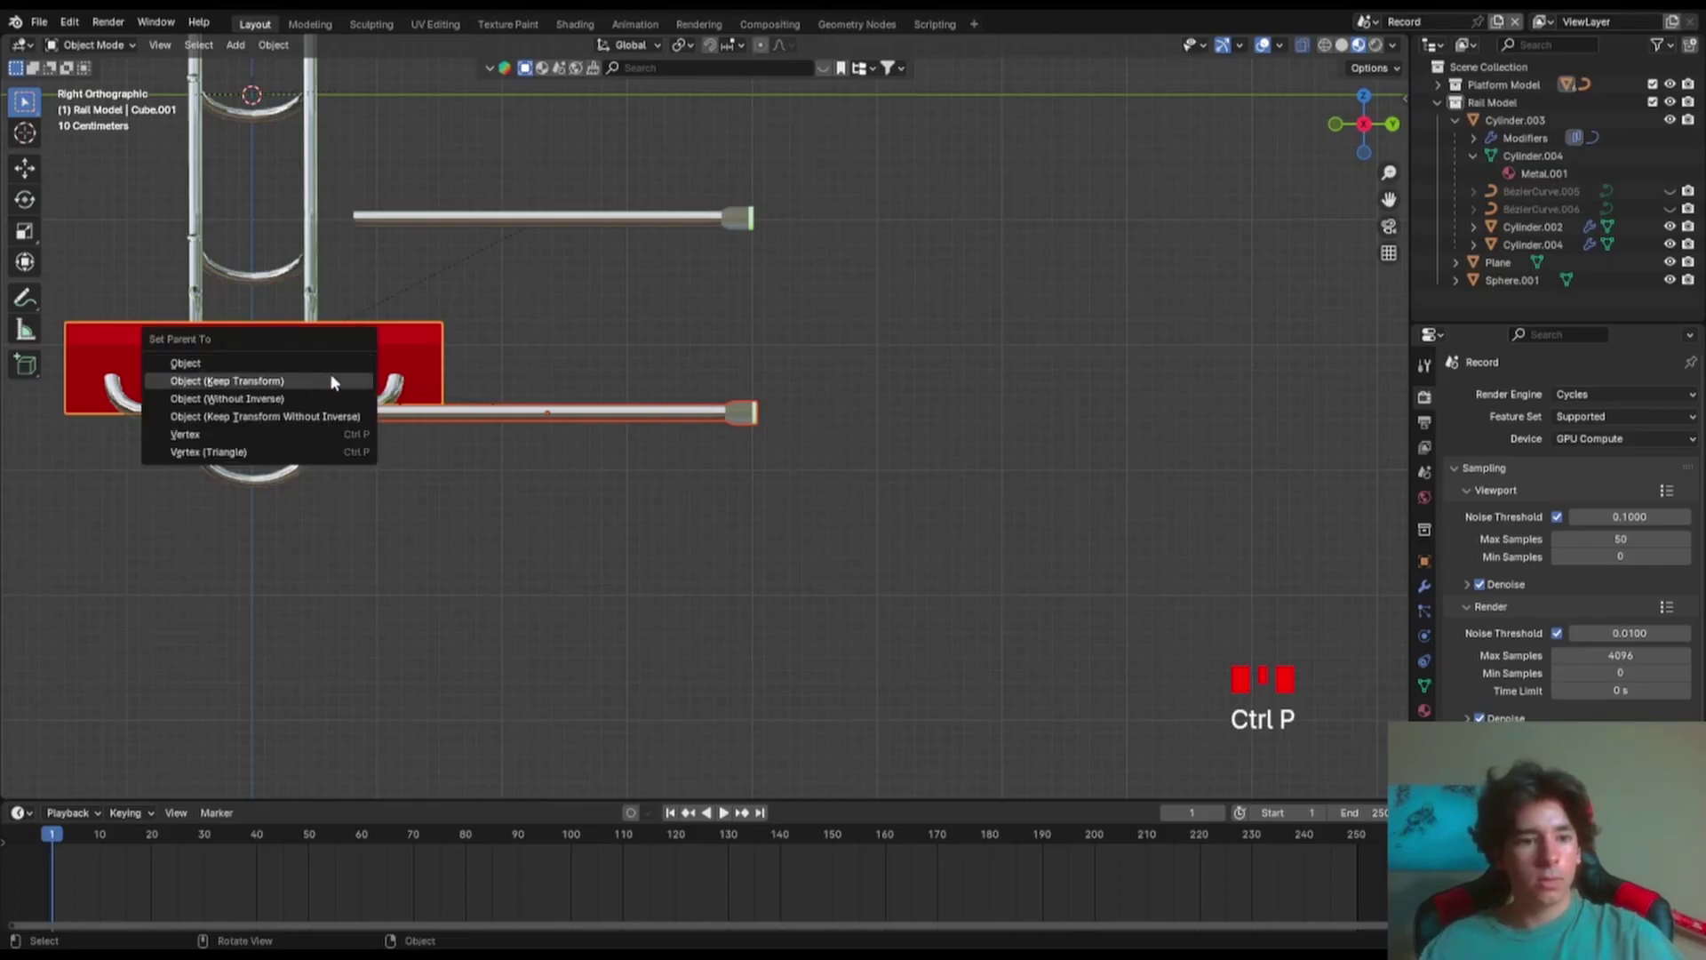
left_click(334, 380)
- Parent the duplicated straight tube to the rail's curved support rings using Object (Keep Transform)
left_click(533, 216)
middle_click_drag(562, 296, 439, 358)
scroll(384, 433, "down", 5)
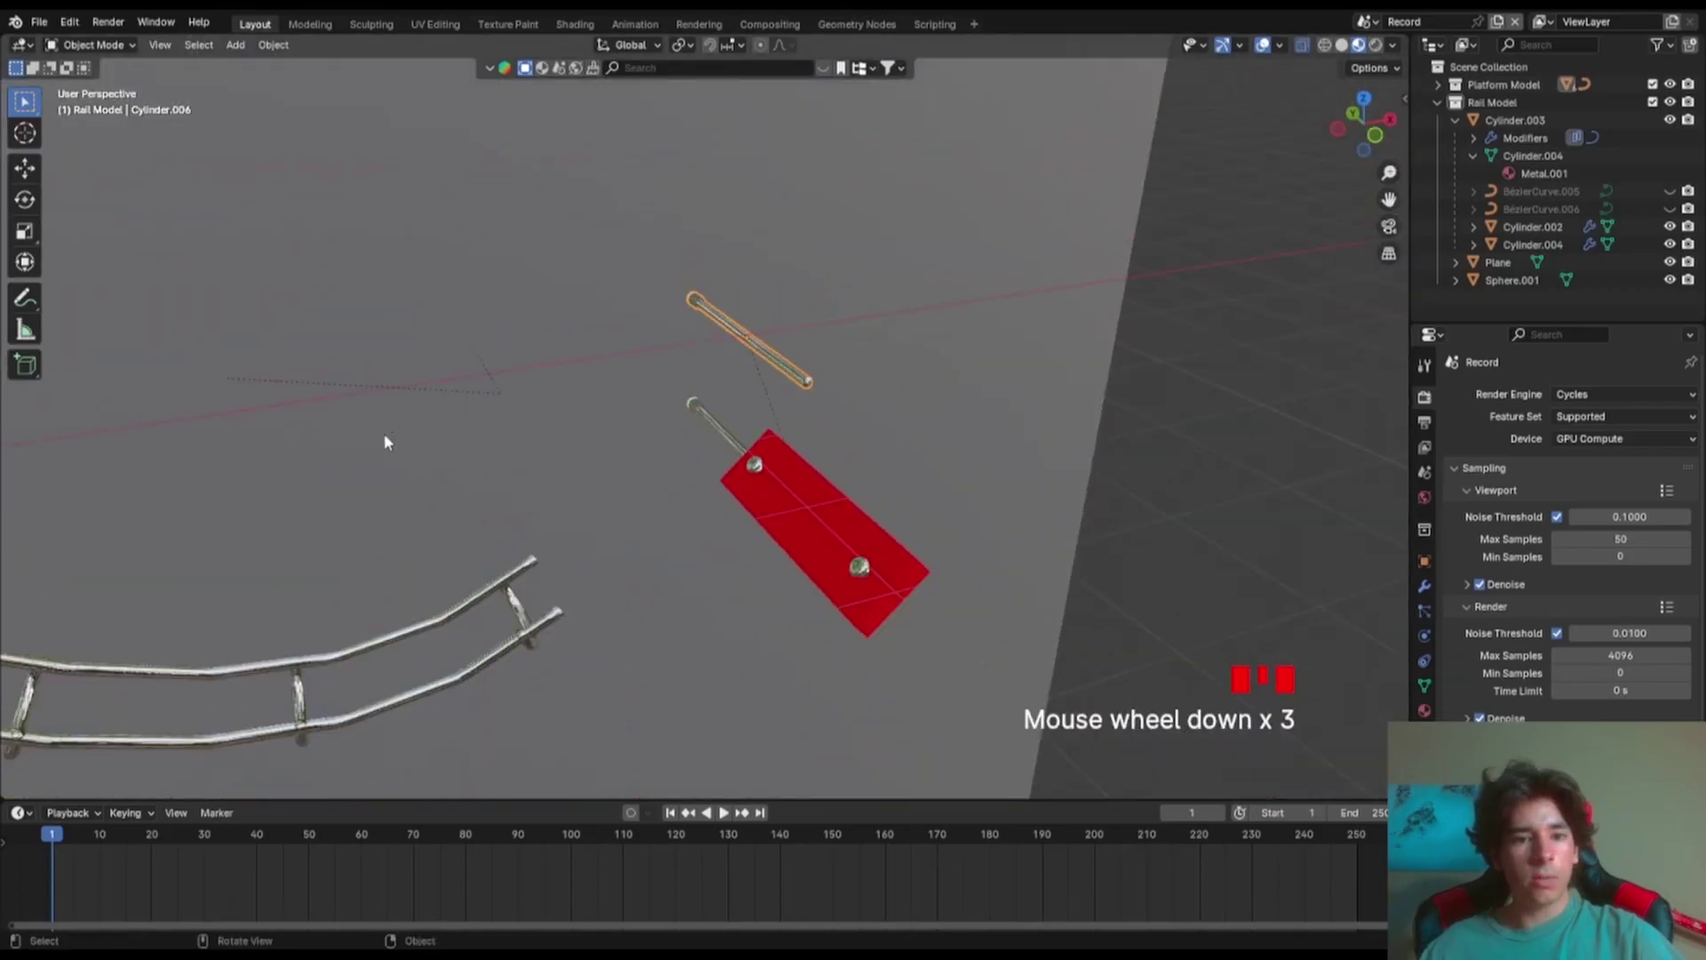
middle_click_drag(374, 514, 440, 577)
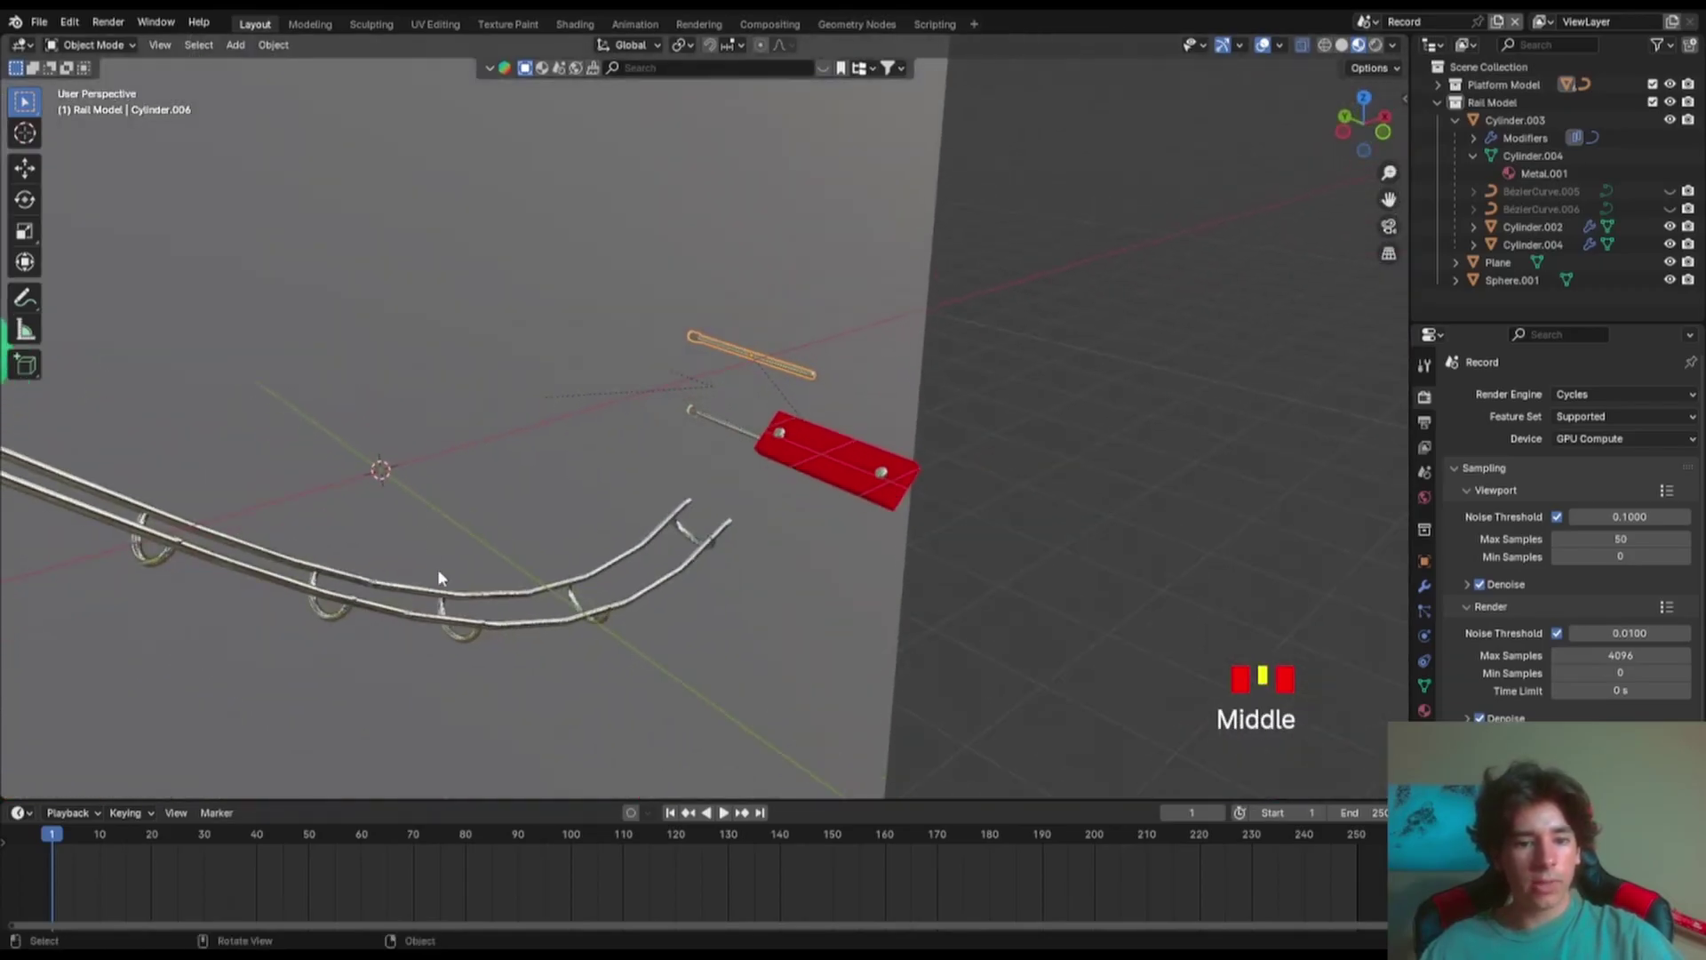
left_click(640, 594, "shift")
middle_click_drag(640, 594, 256, 454)
scroll(257, 455, "up", 3)
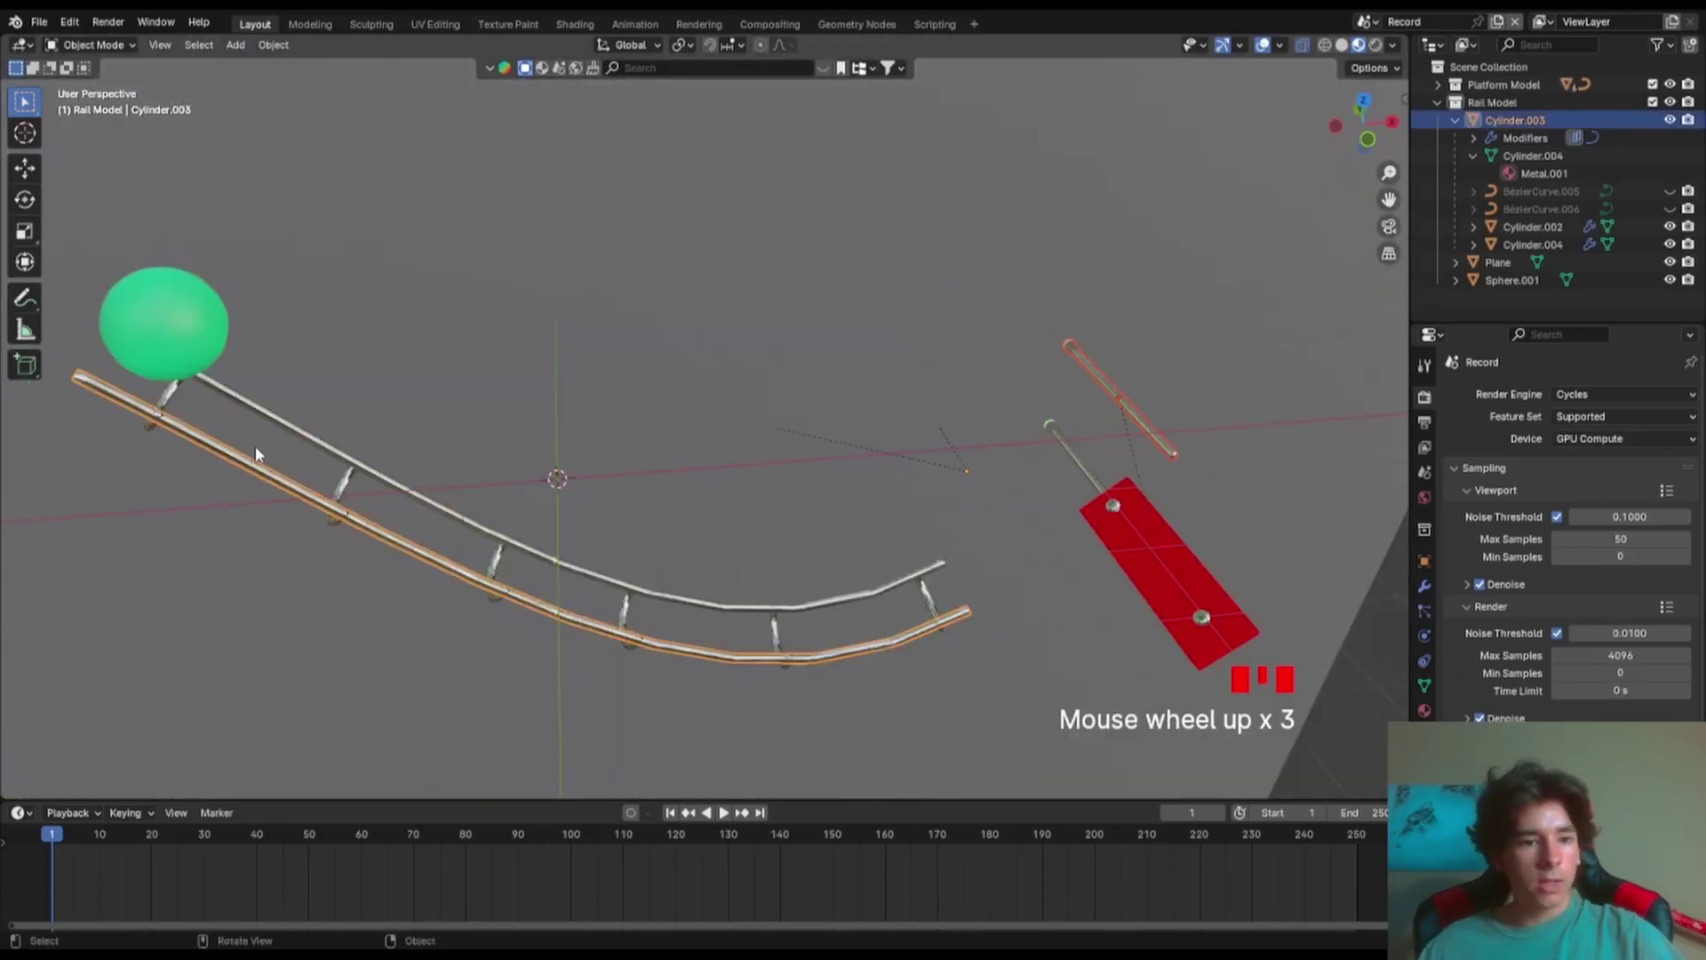
left_click(346, 494)
left_click(1111, 391, "shift")
key("ctrl+p")
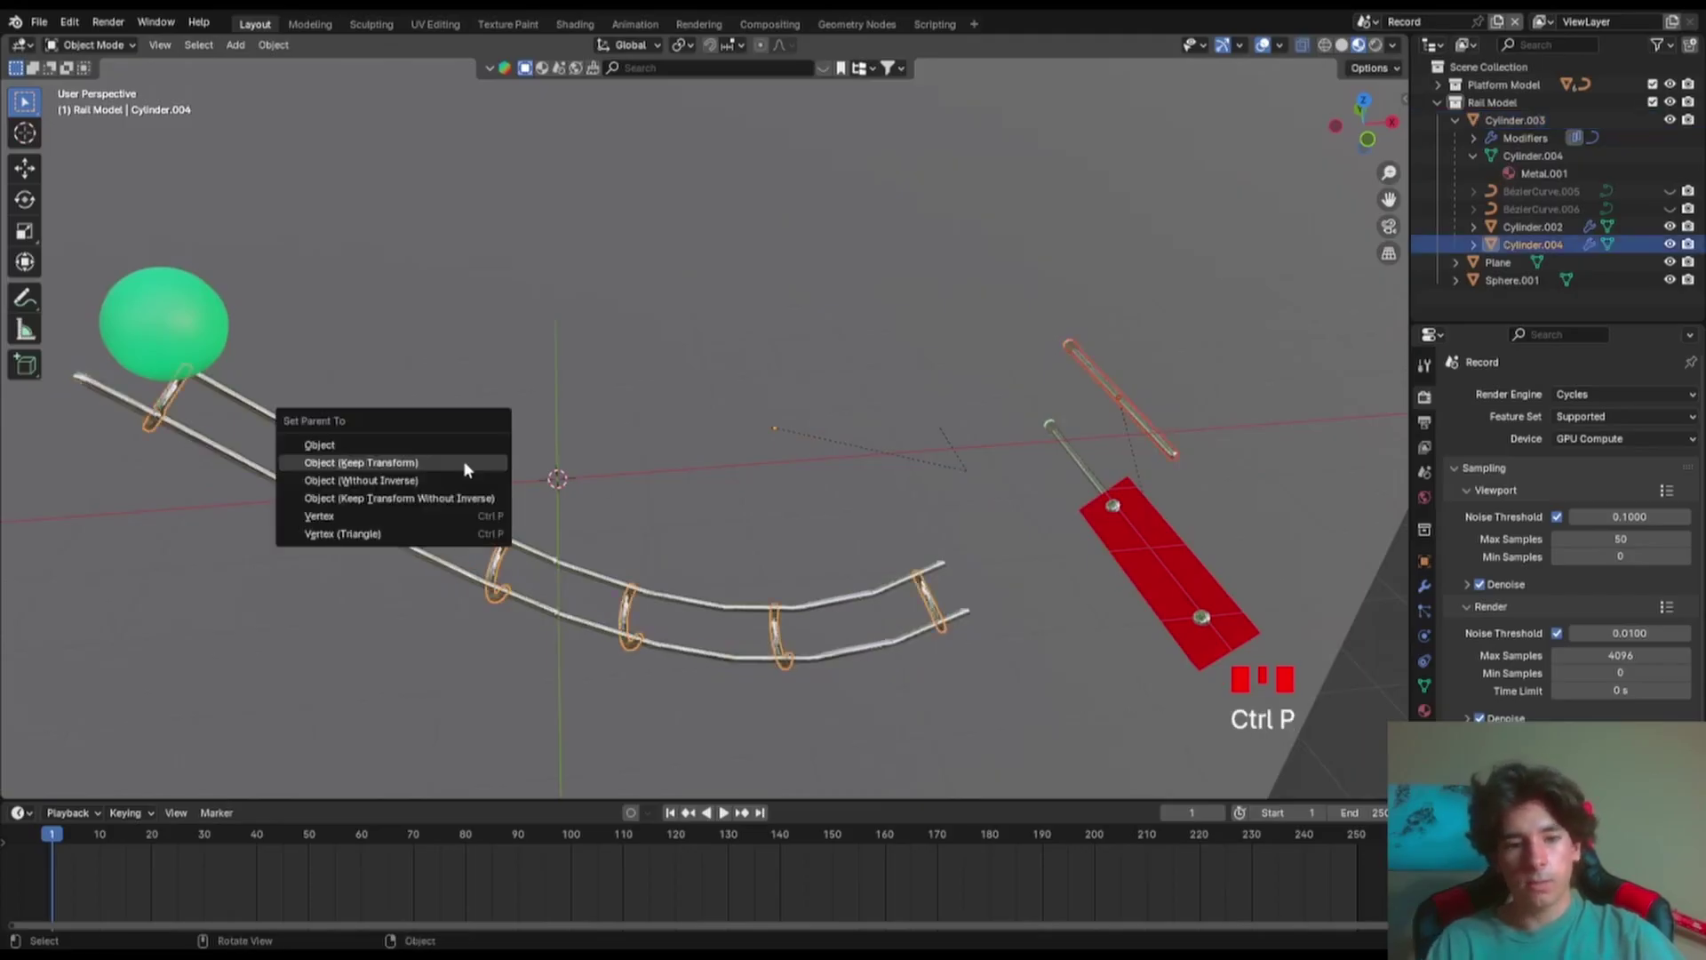
left_click(464, 470)
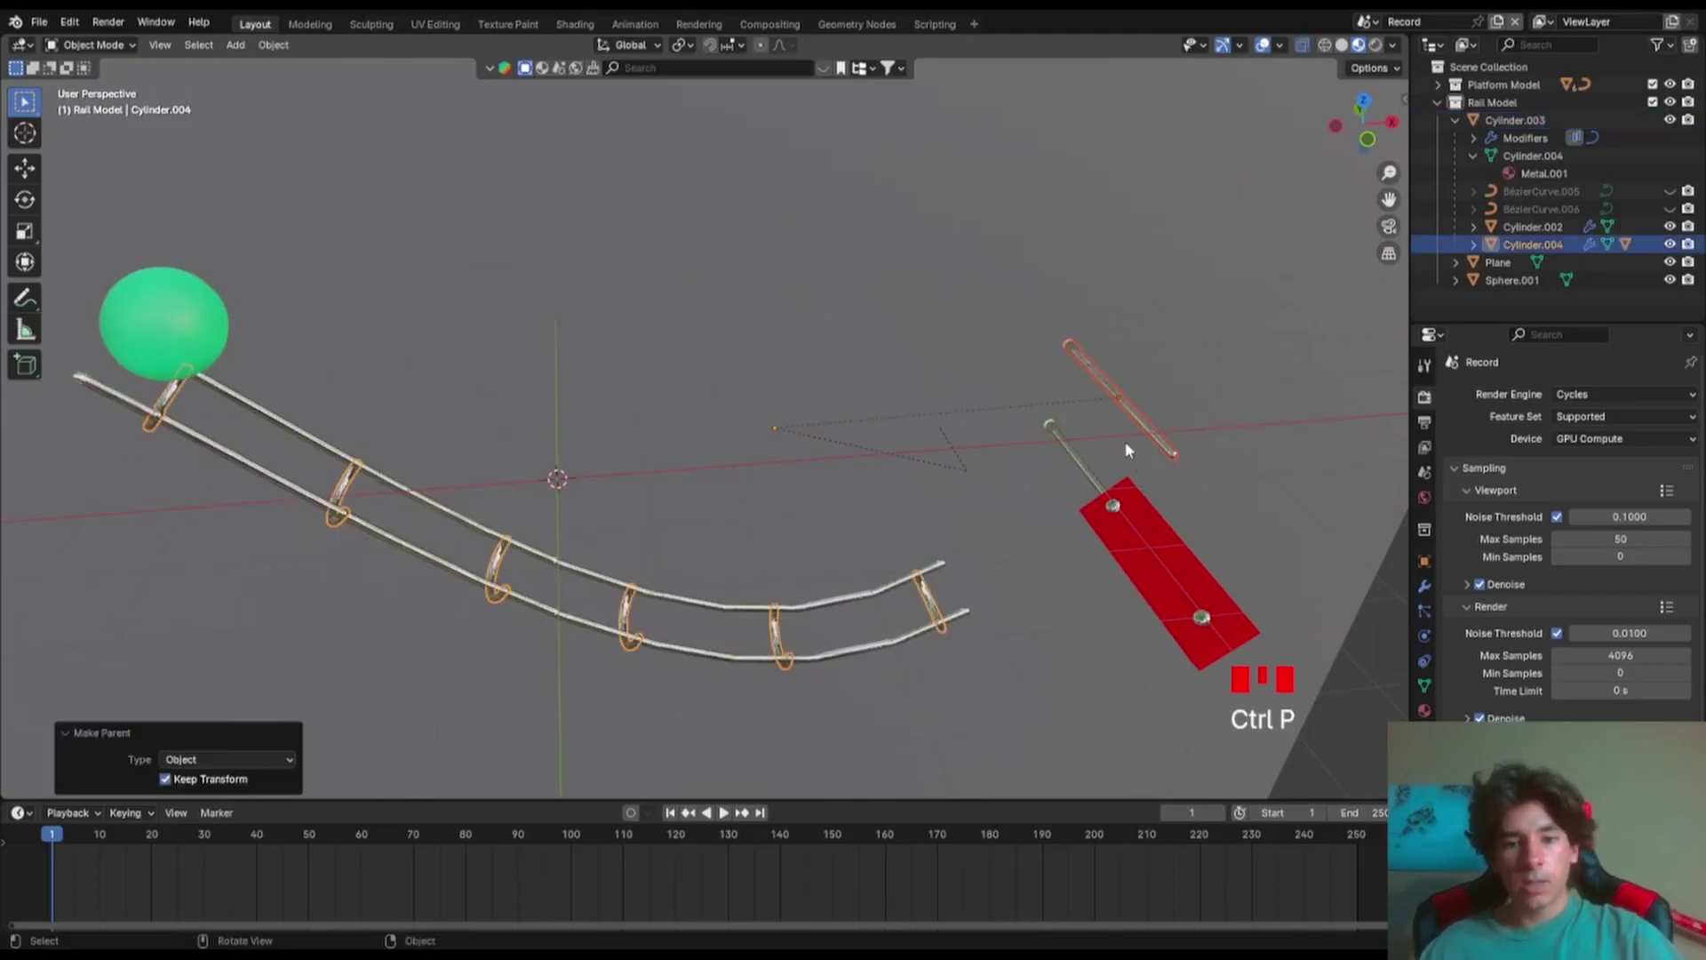
- Move the duplicated tube in the front view onto the rail at the uppermost support ring, about -11.84 m in X and 2.43 m in Z, and save
left_click(1366, 139)
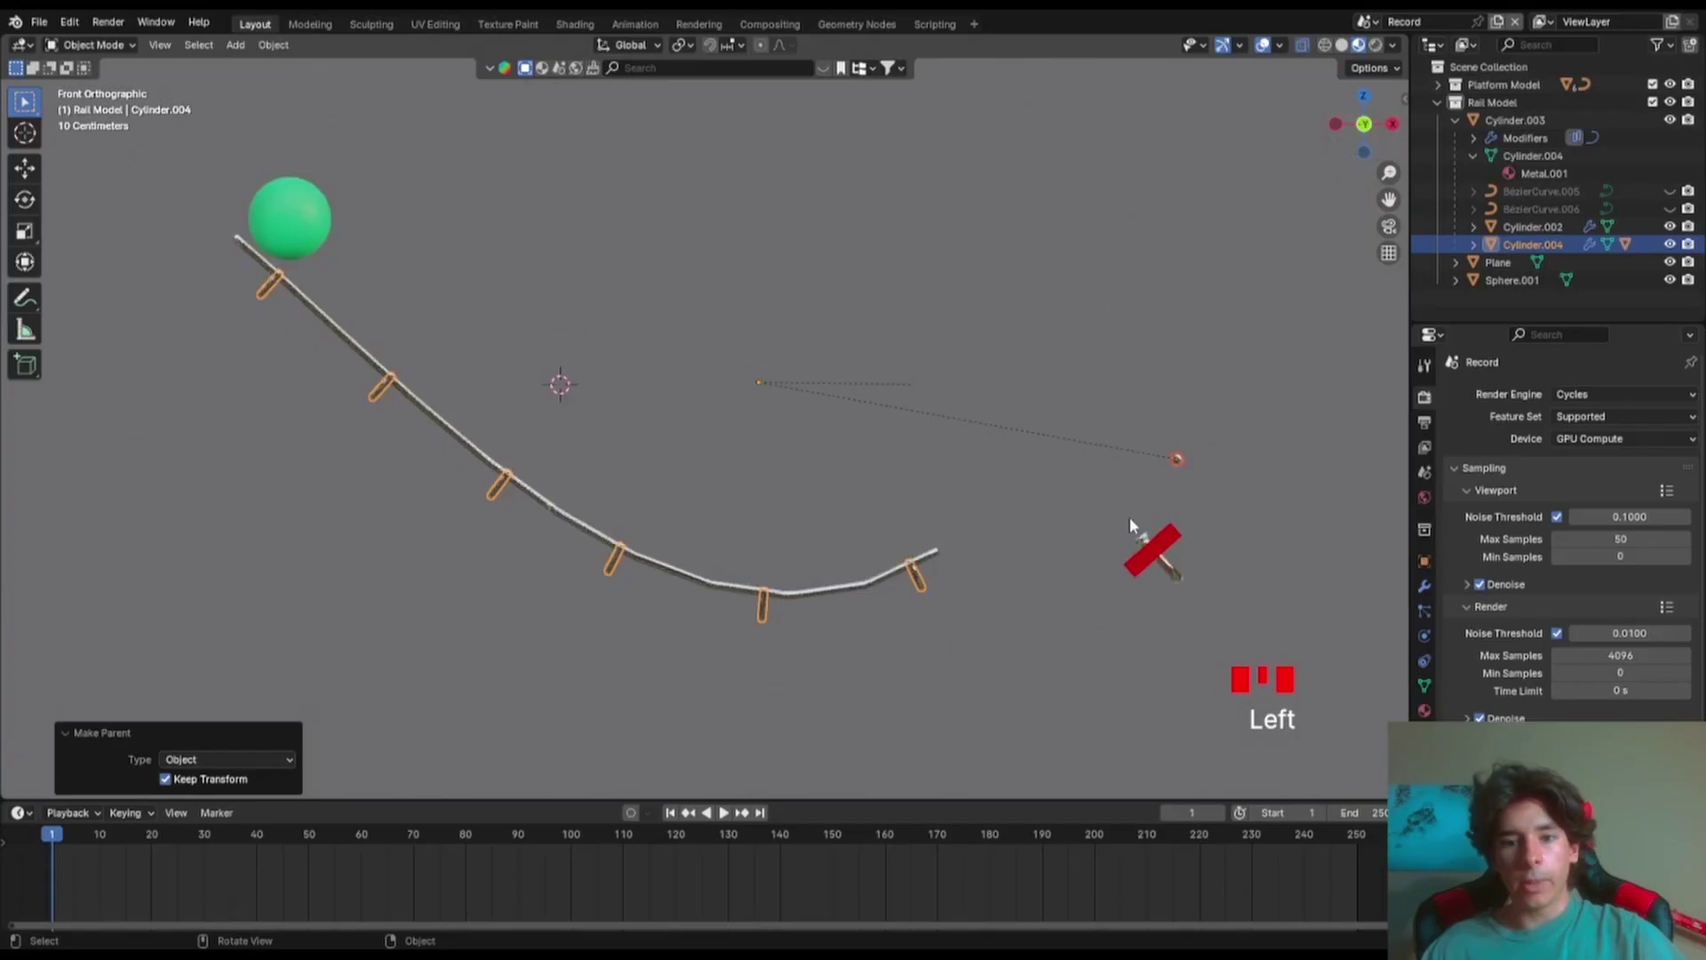
left_click(1178, 458, "shift")
key("g")
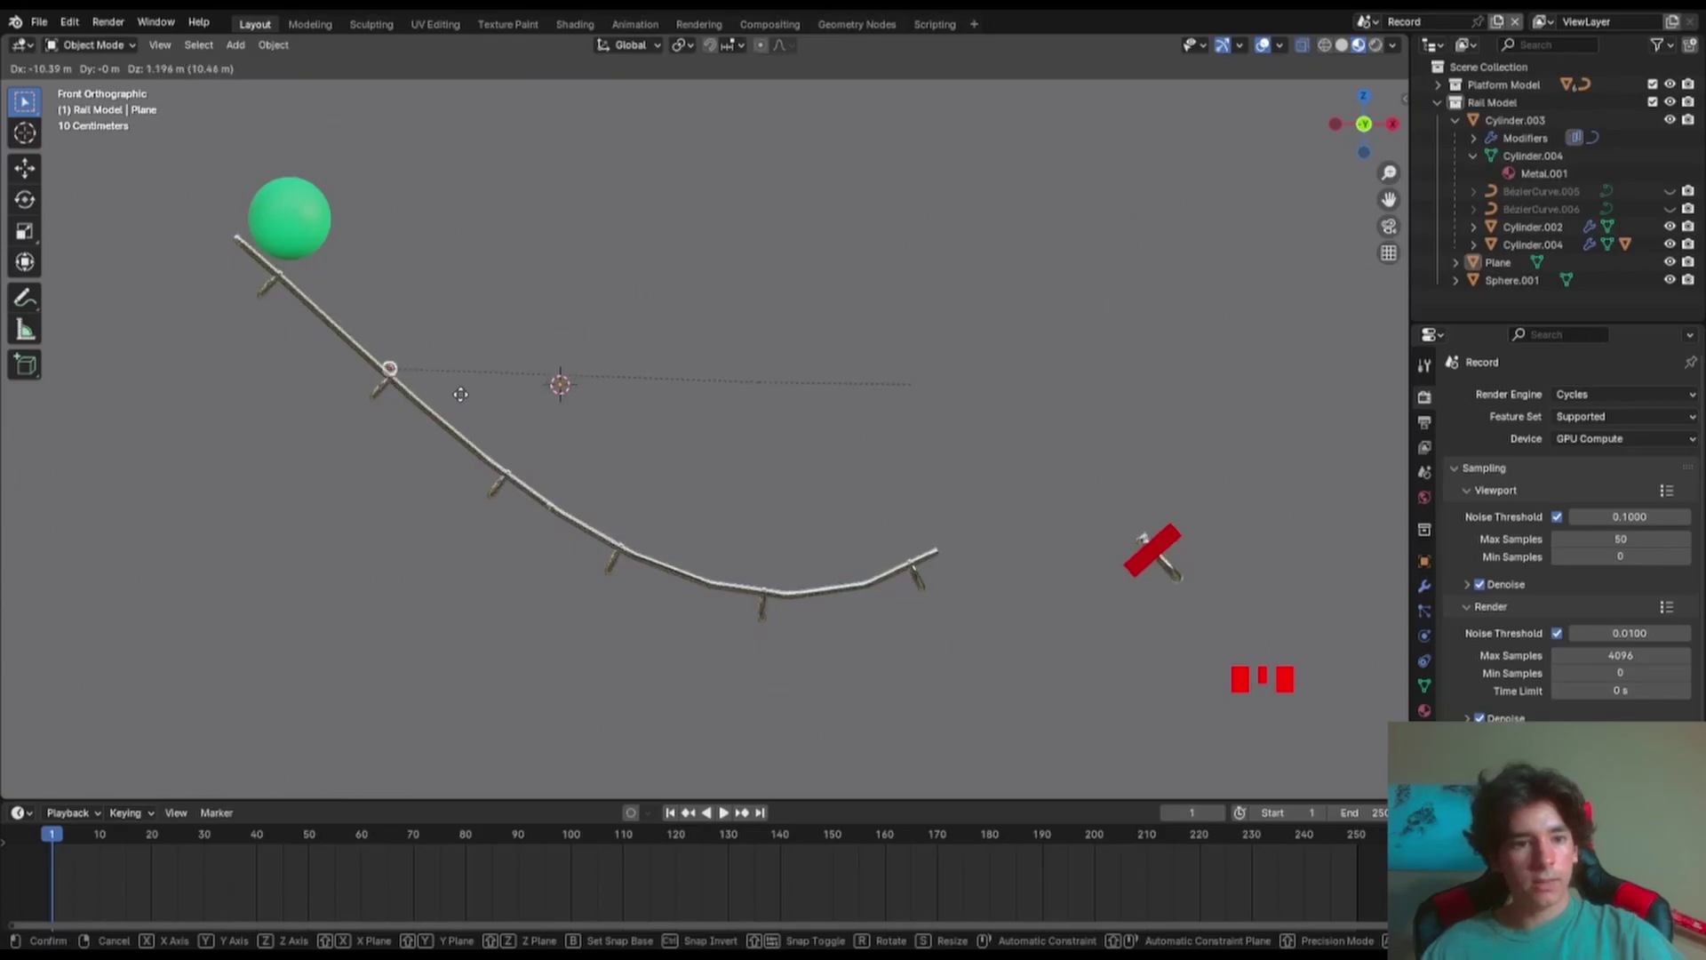
left_click(359, 313)
key("ctrl+s")
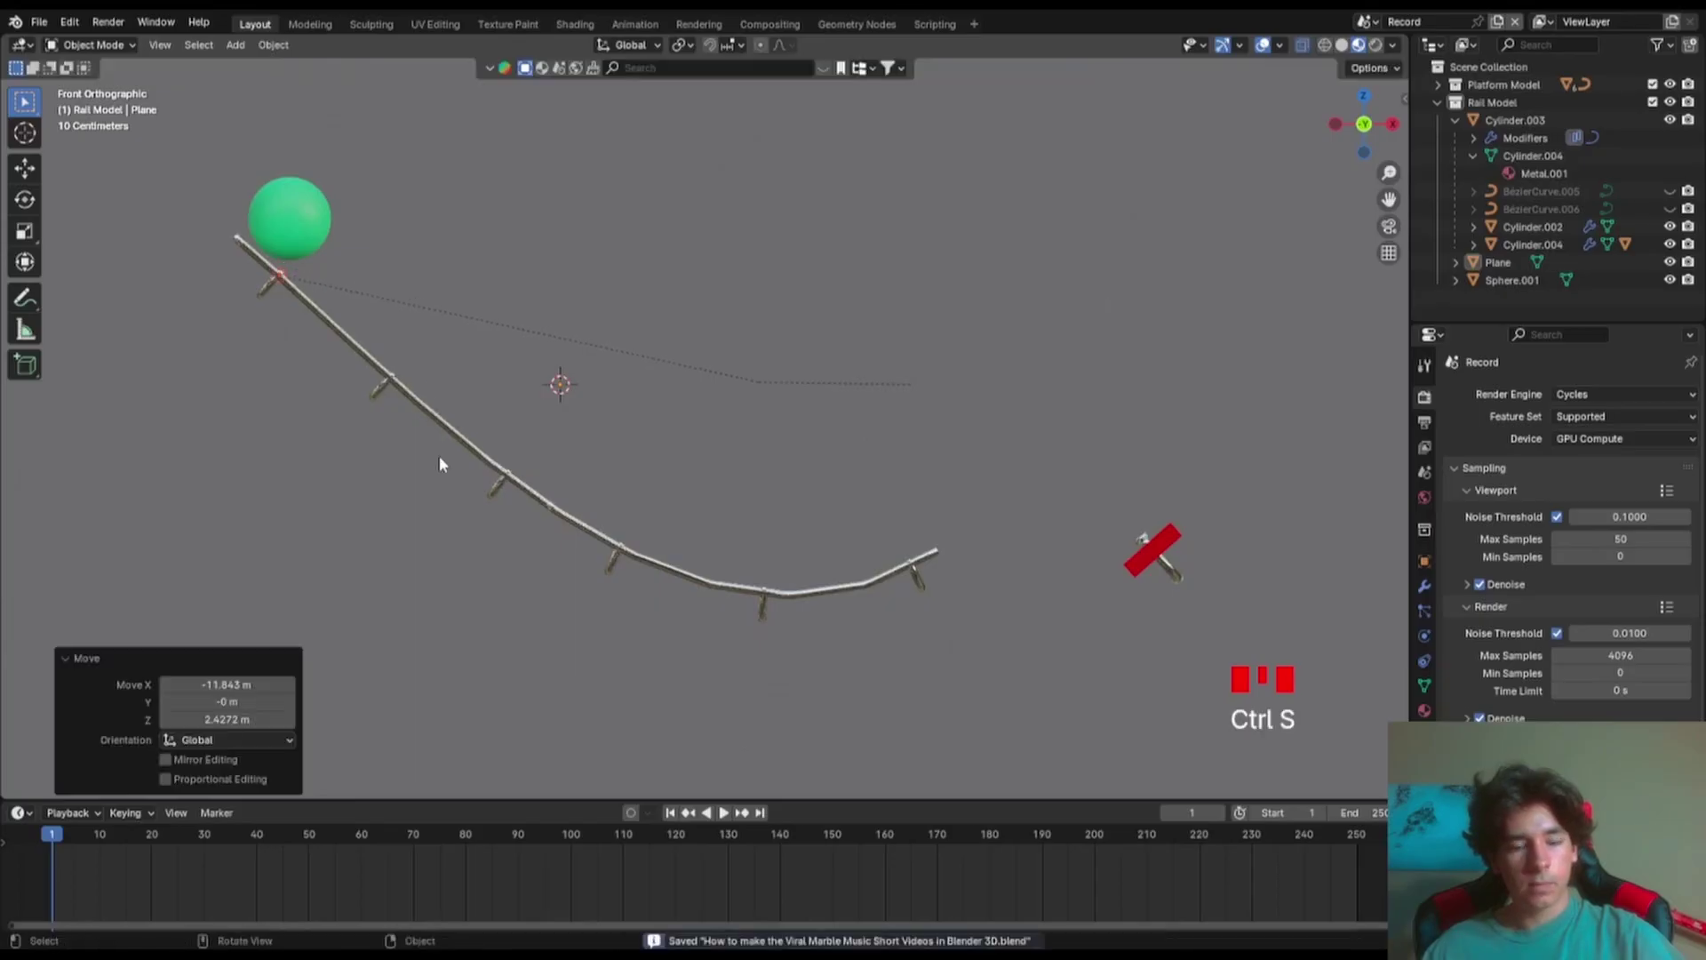
- Extrude the end face of the moved tube toward the rail in three segments of about 0.12 m until it meets the rail nearest the wall
scroll(429, 404, "down", 3)
middle_click_drag(439, 414, 885, 427)
scroll(904, 424, "up", 2)
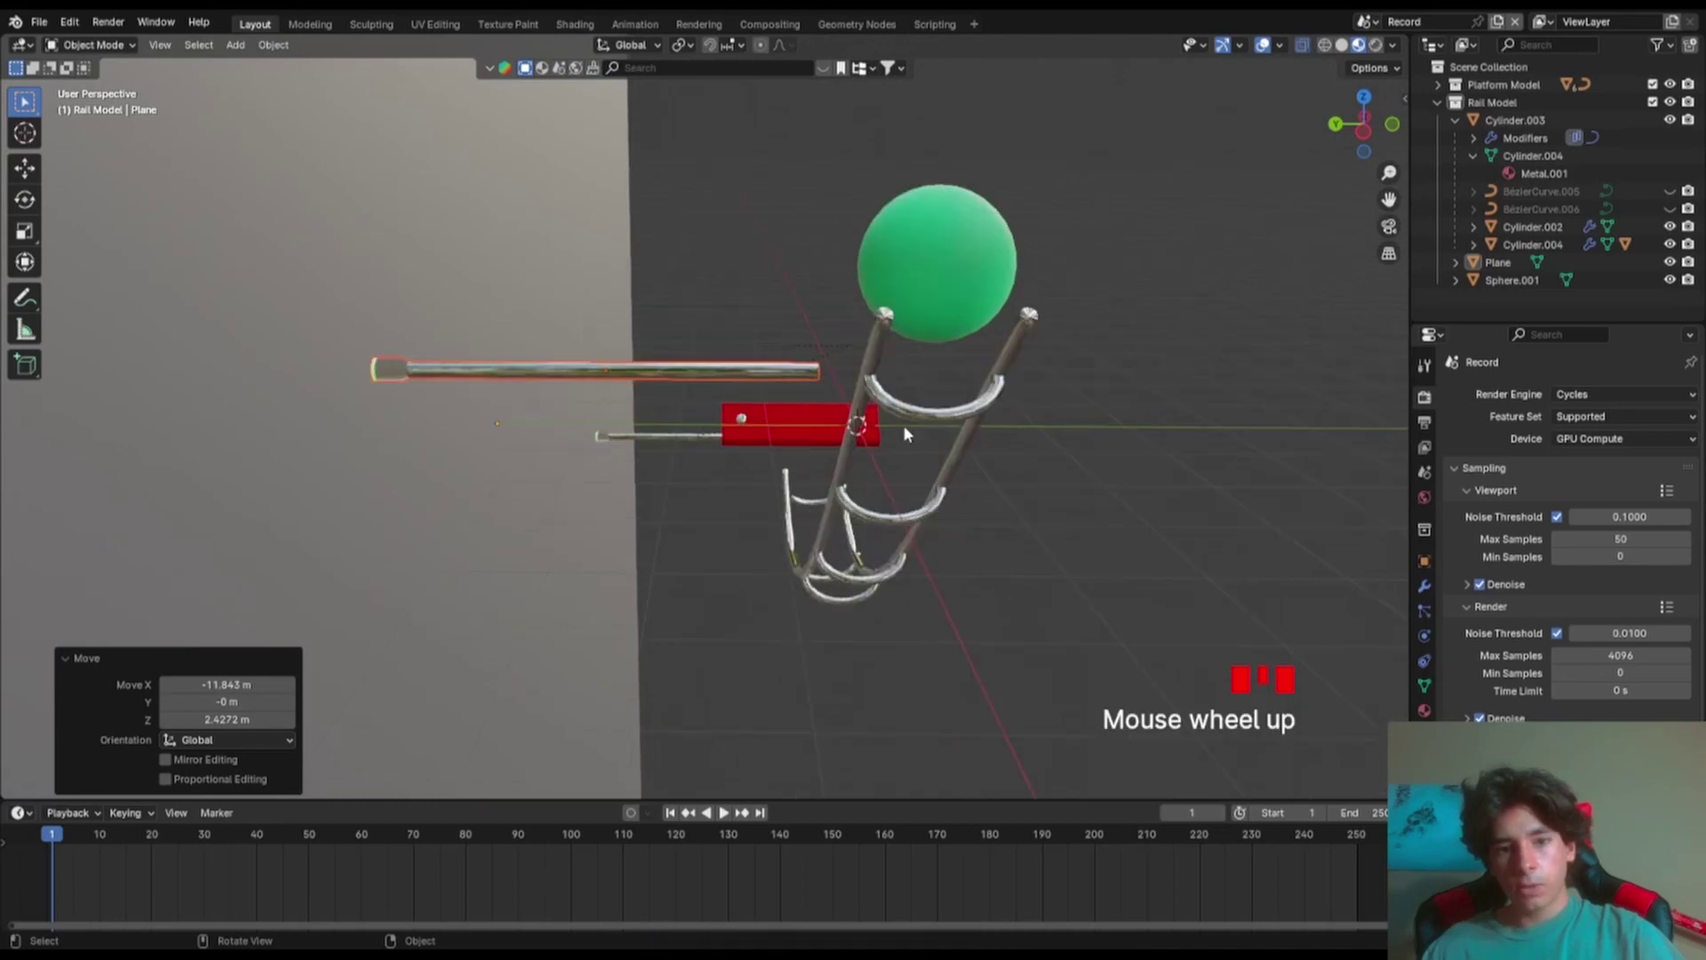
key("Tab")
scroll(904, 384, "up", 1)
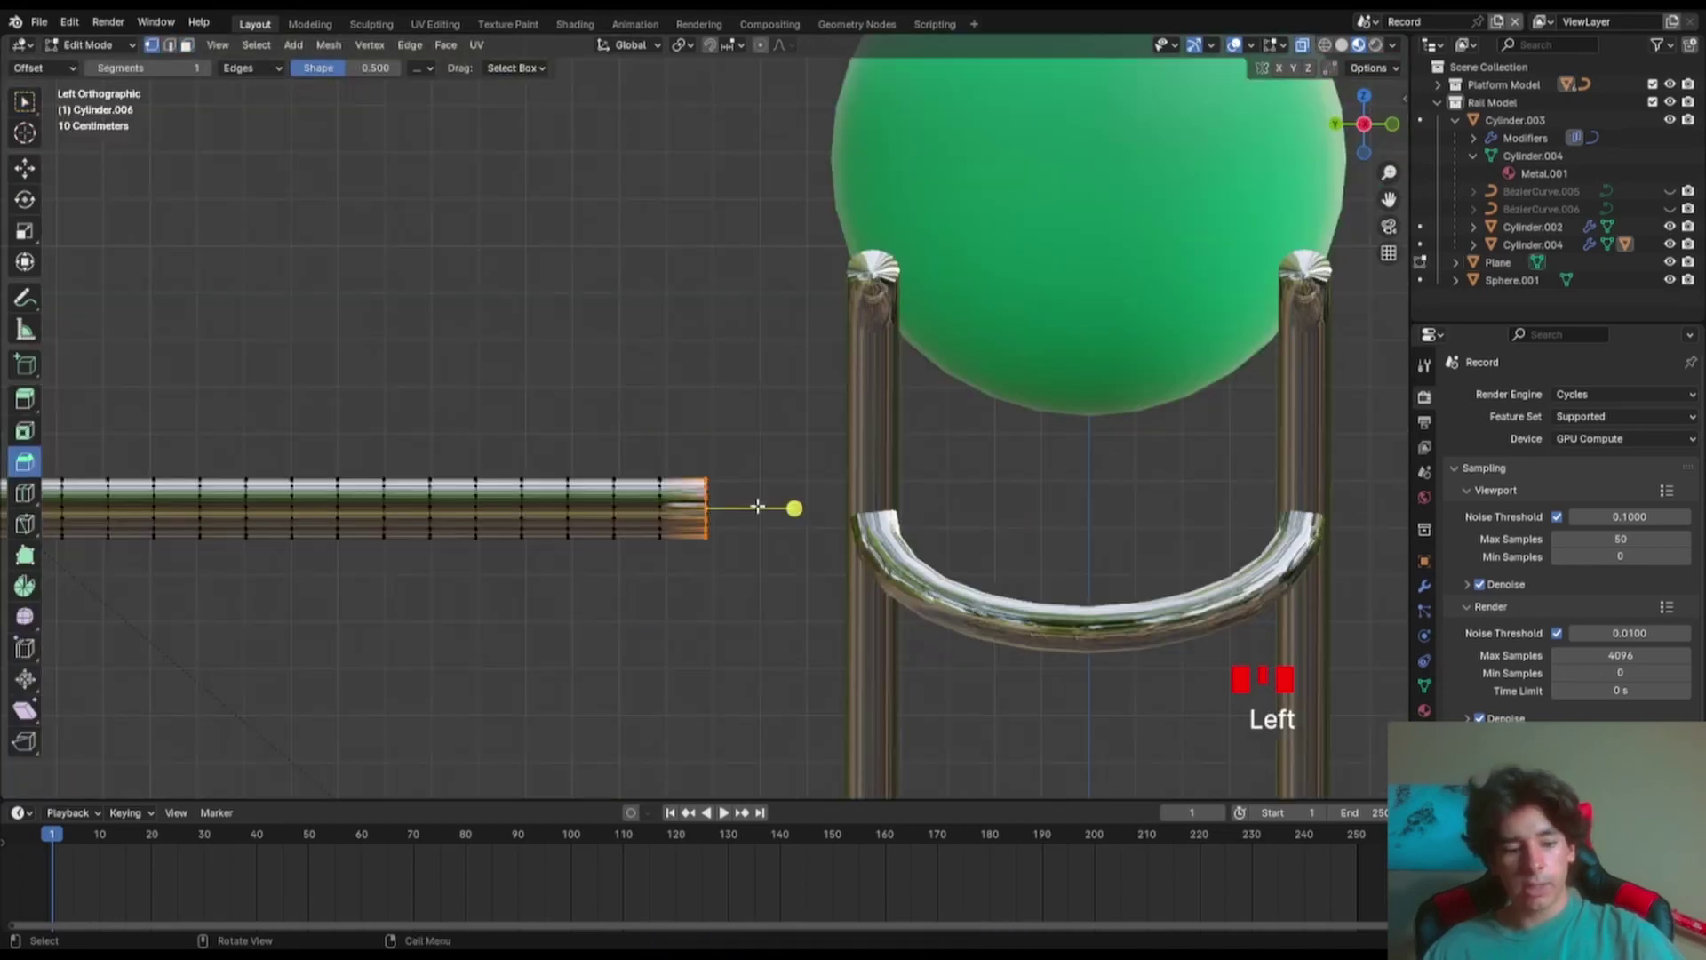
key("e")
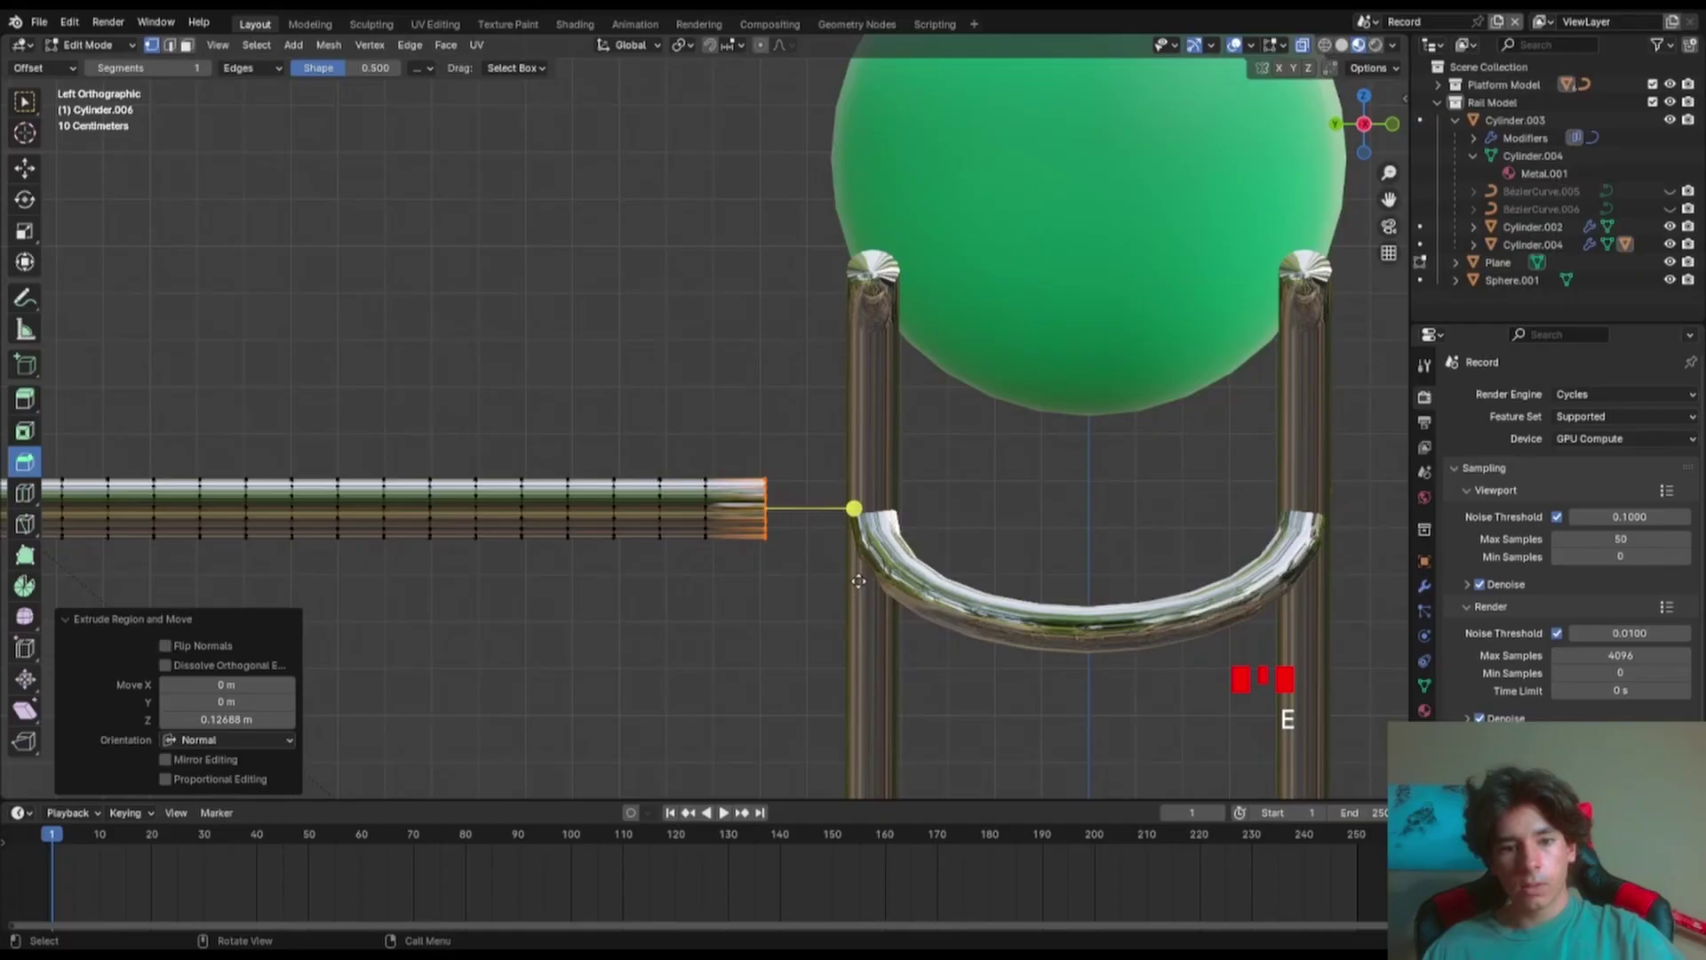
key("e")
left_click(934, 577)
key("e")
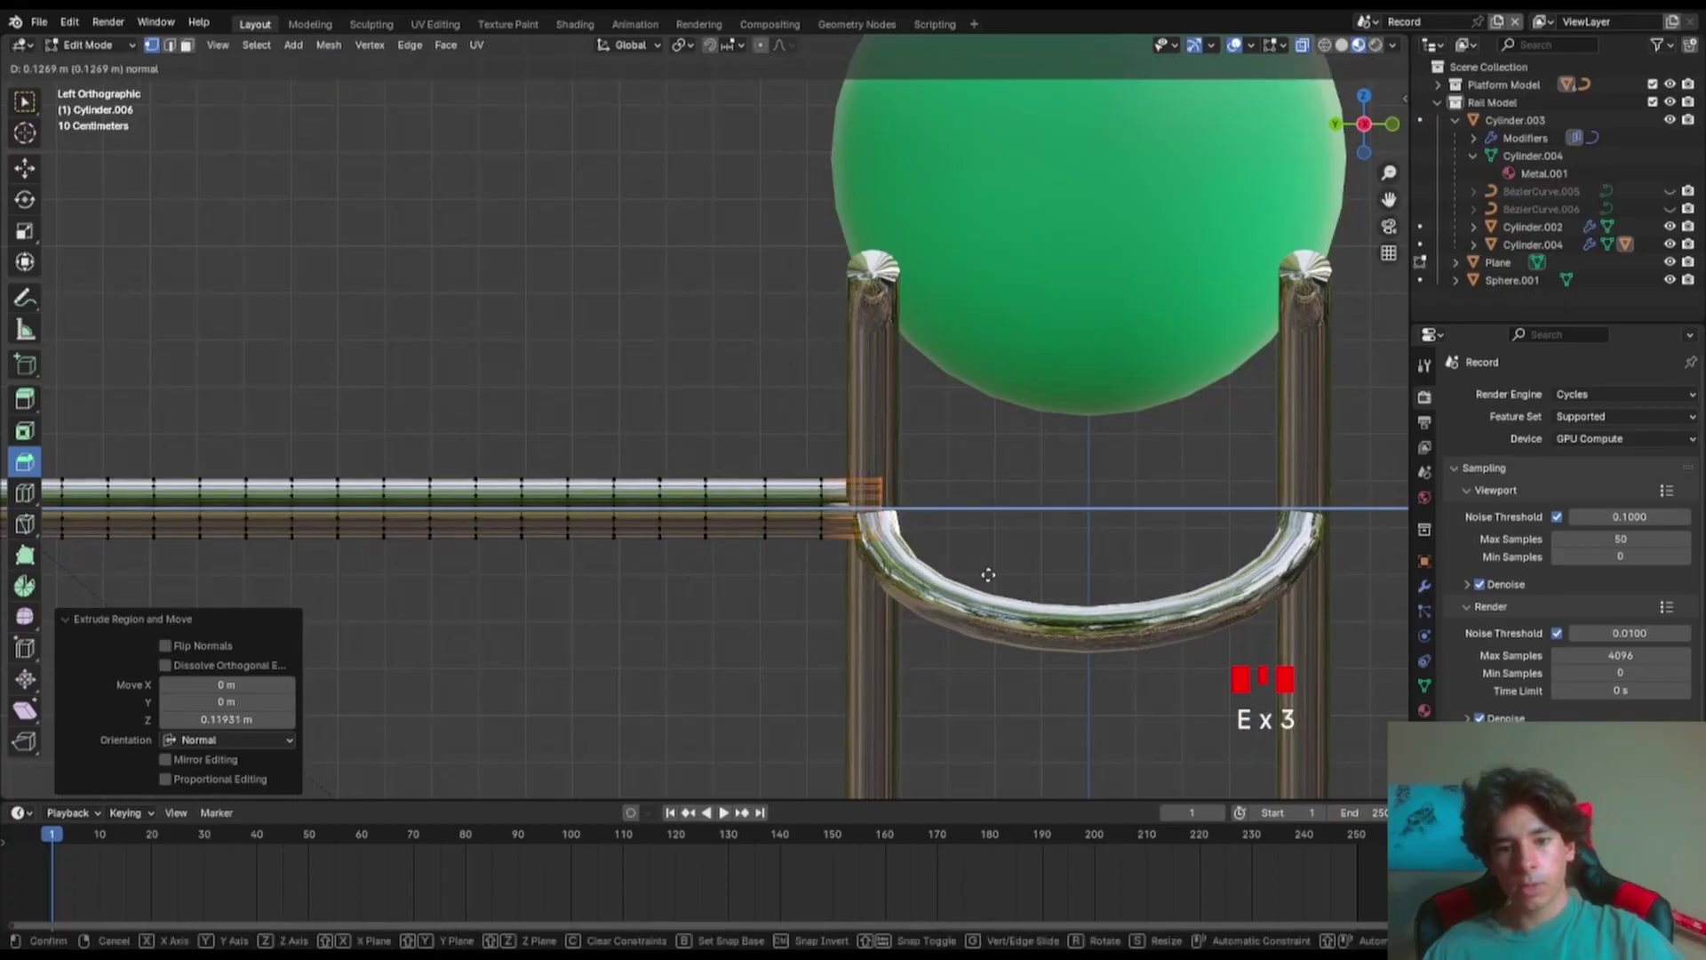
left_click(983, 575)
scroll(861, 571, "down", 2)
key("Tab")
- Try to slim the extended tube by scaling it on every axis except Y, and undo the scaling
middle_click_drag(861, 572, 420, 461)
left_click(480, 545)
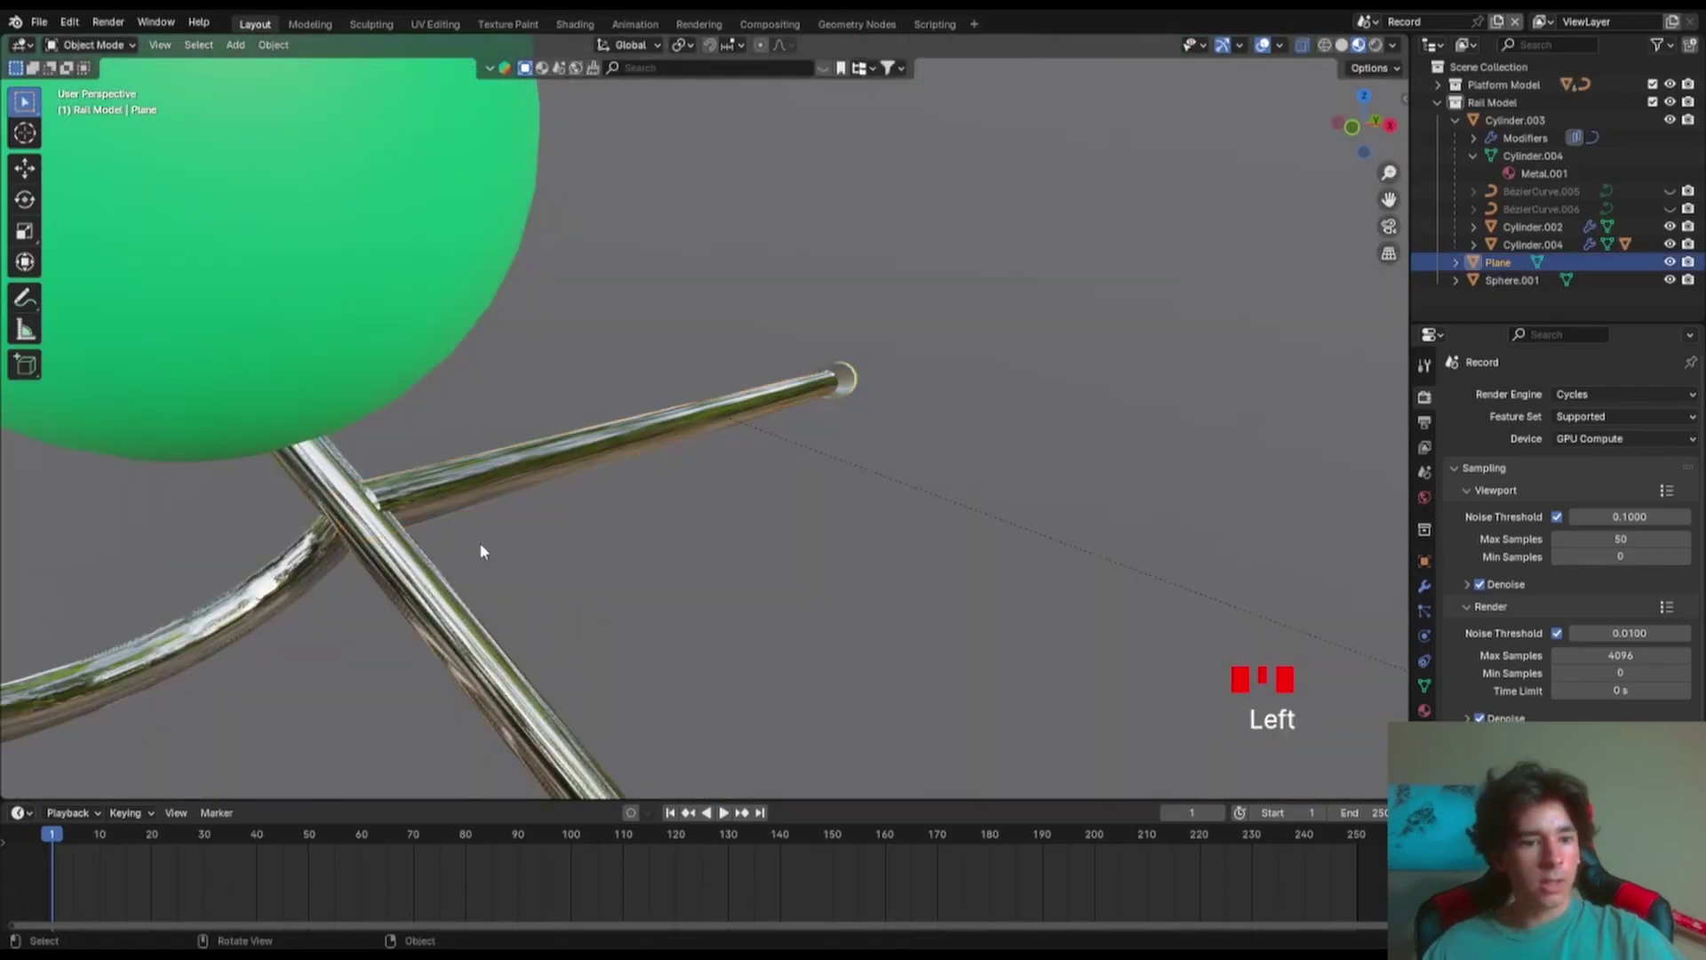
left_click(452, 494)
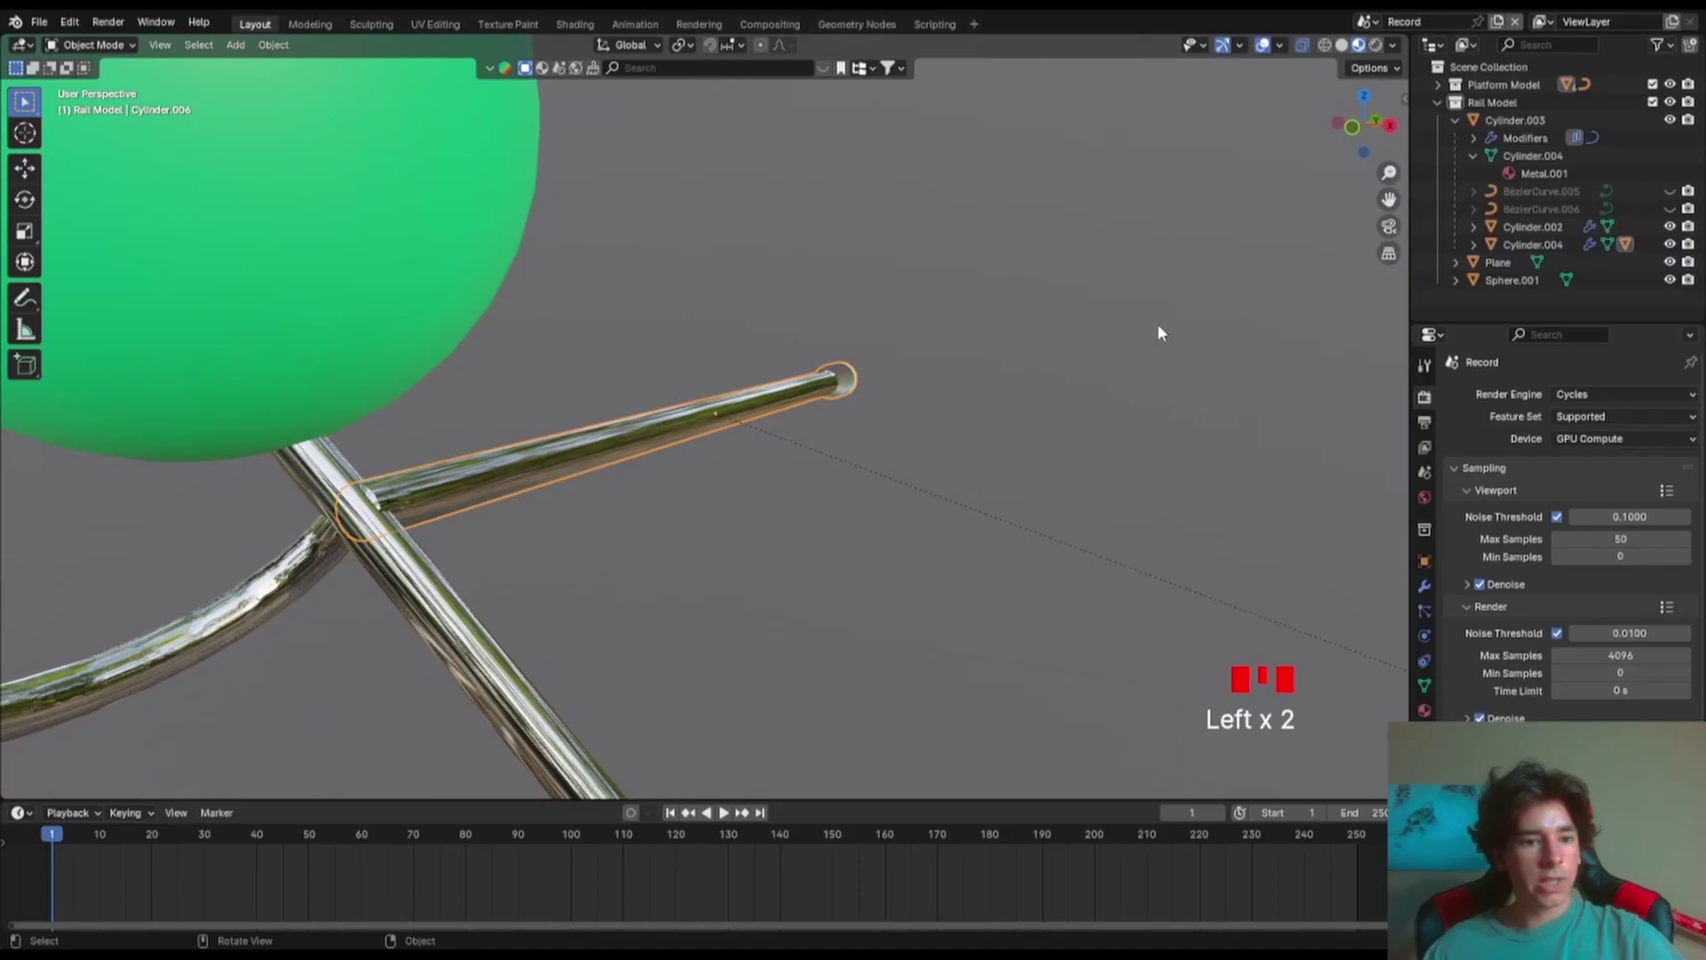
key("s")
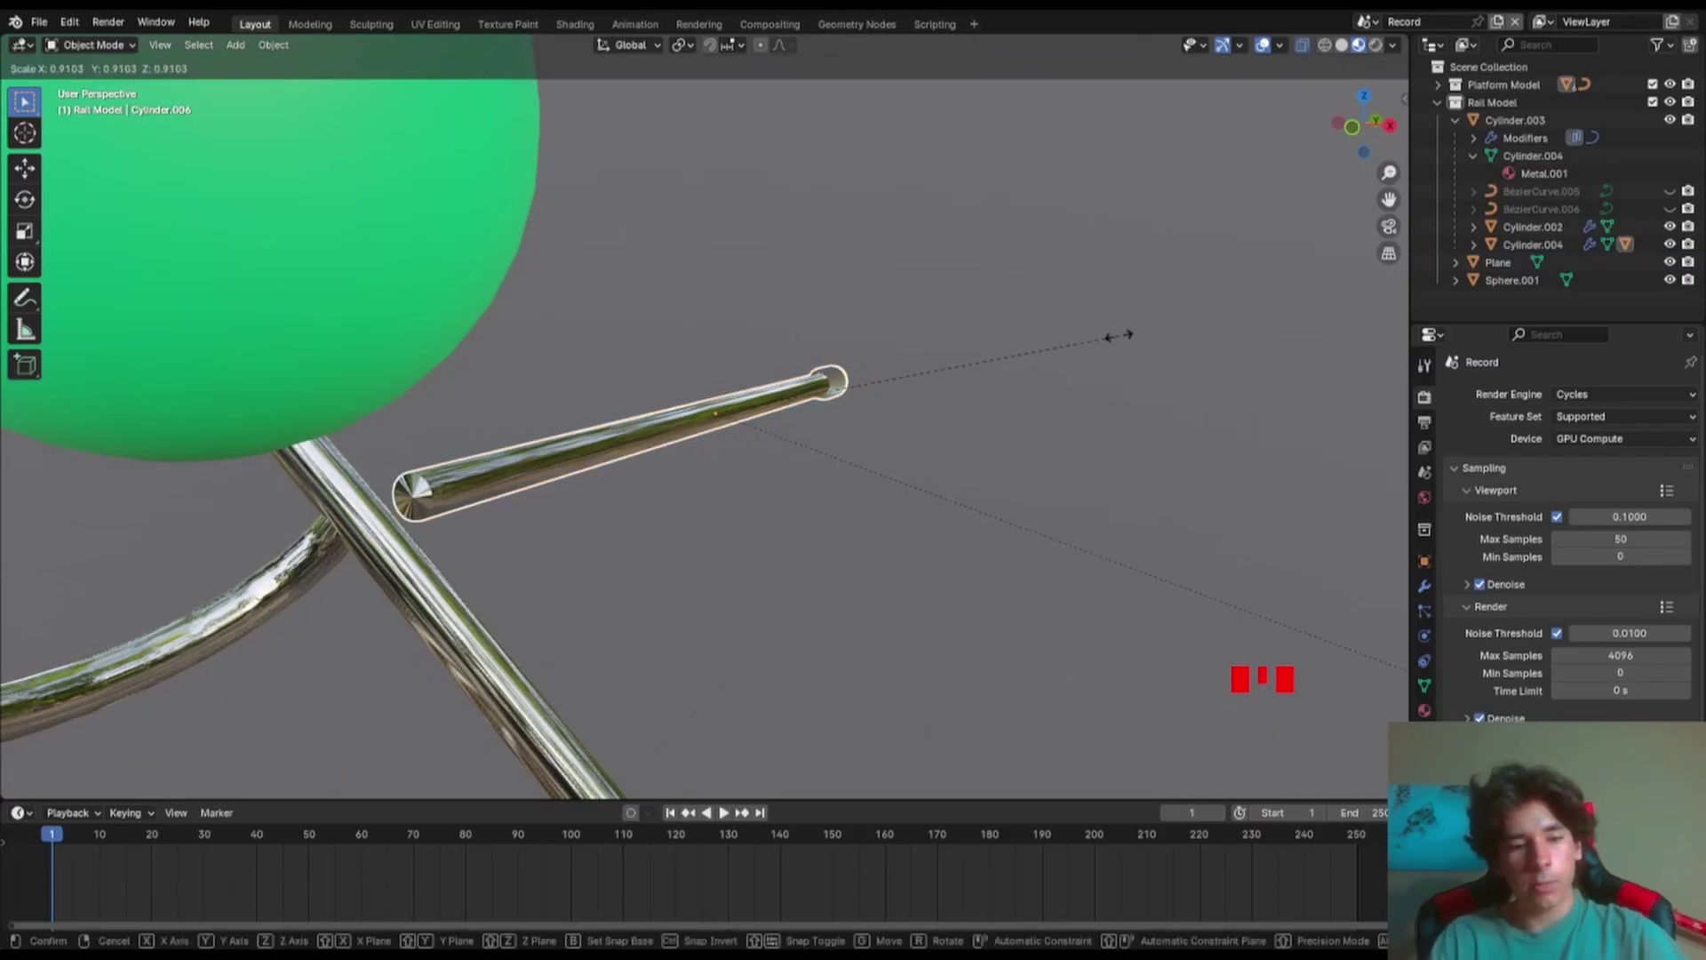
key("shift+y")
left_click(1060, 384)
key("ctrl+z")
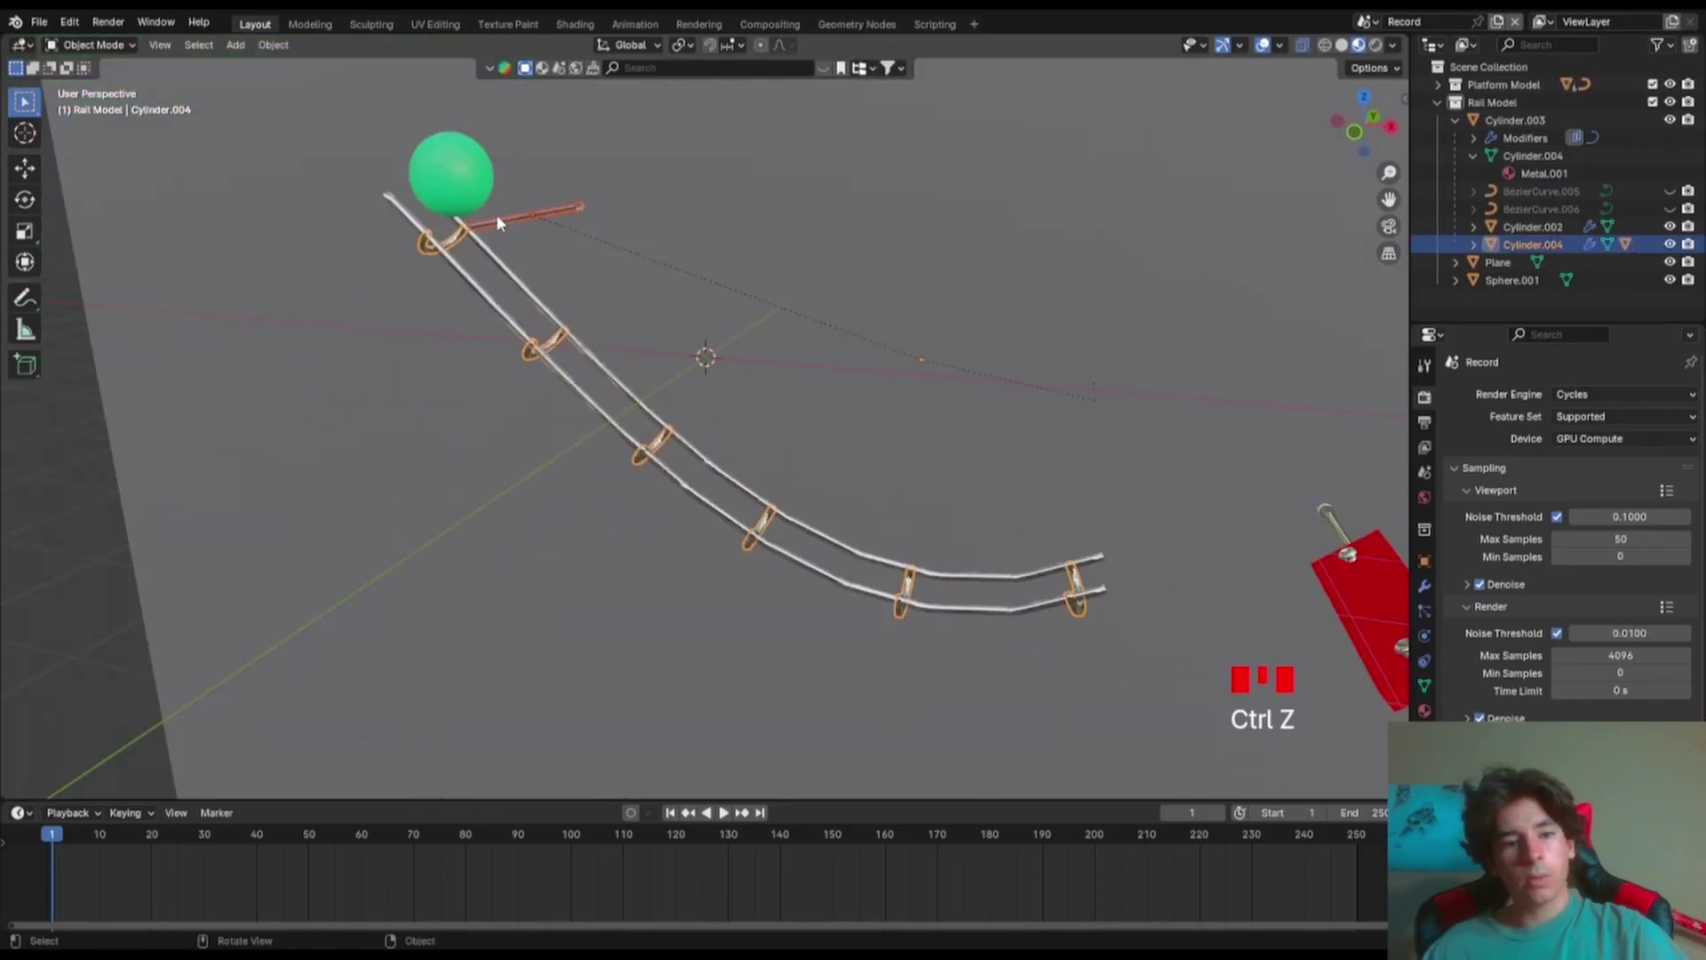
- Apply the upper tube's transform and place a duplicate at the rail's middle in the front view, about 3.57 m in X and -3.04 m in Z
left_click(499, 217)
left_click(499, 262)
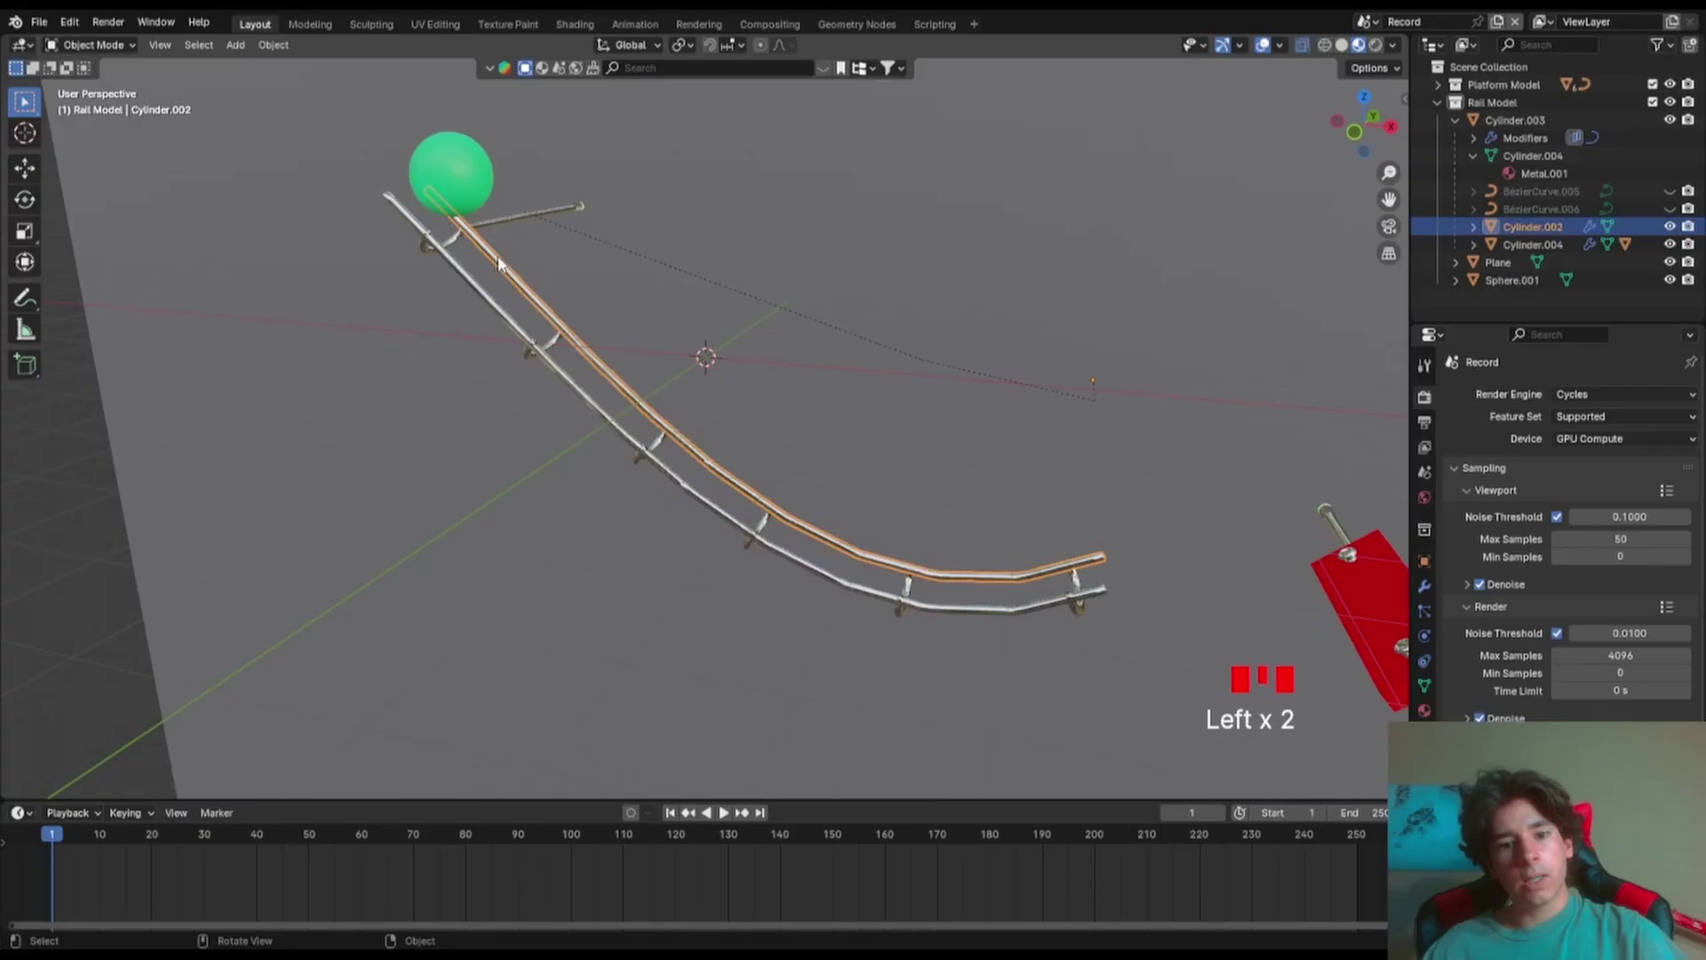
left_click(518, 219)
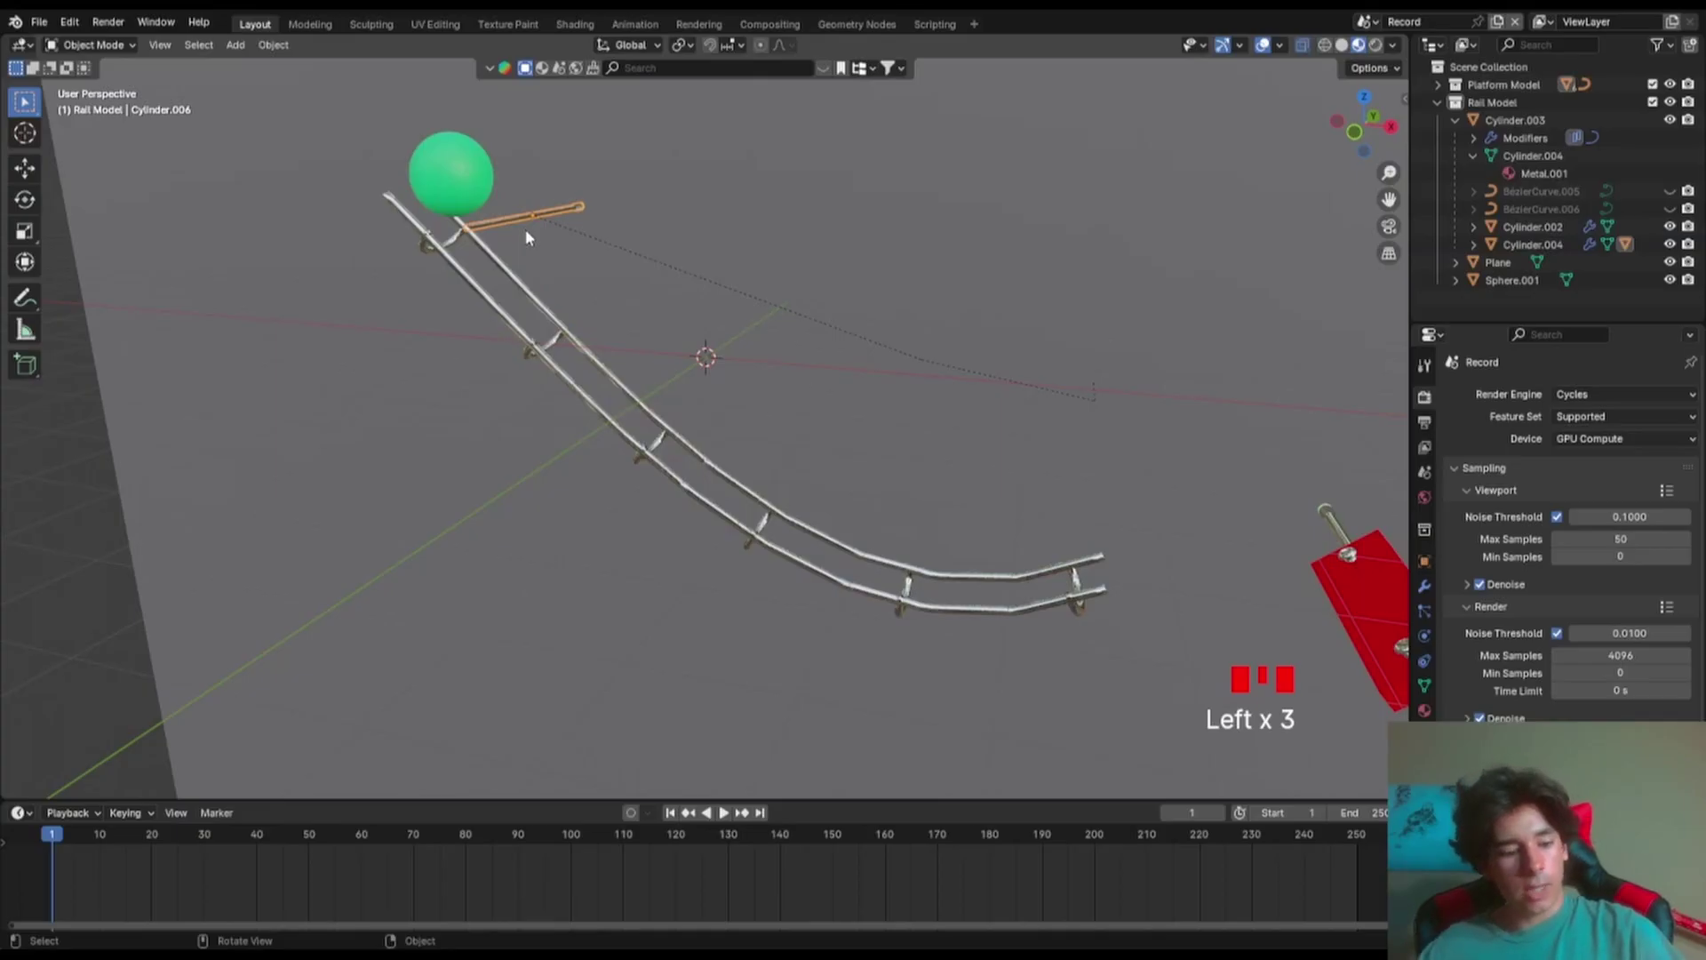
key("ctrl+a")
left_click(487, 282)
key("KP_1")
key("shift+d")
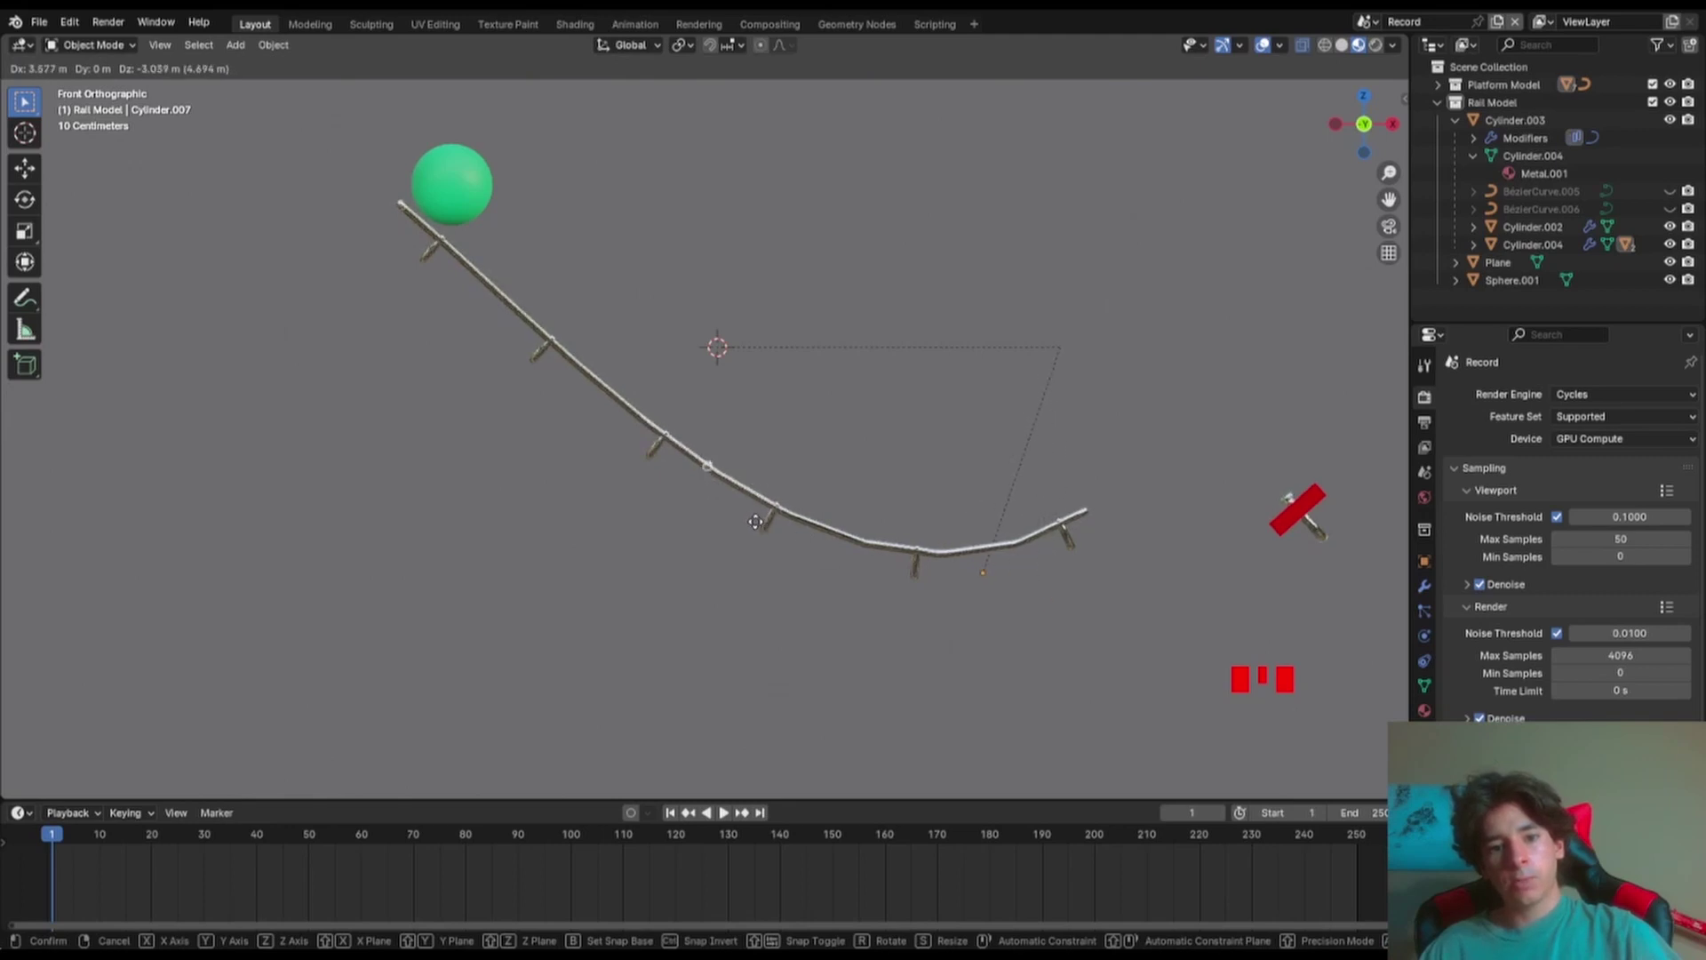
left_click(754, 521)
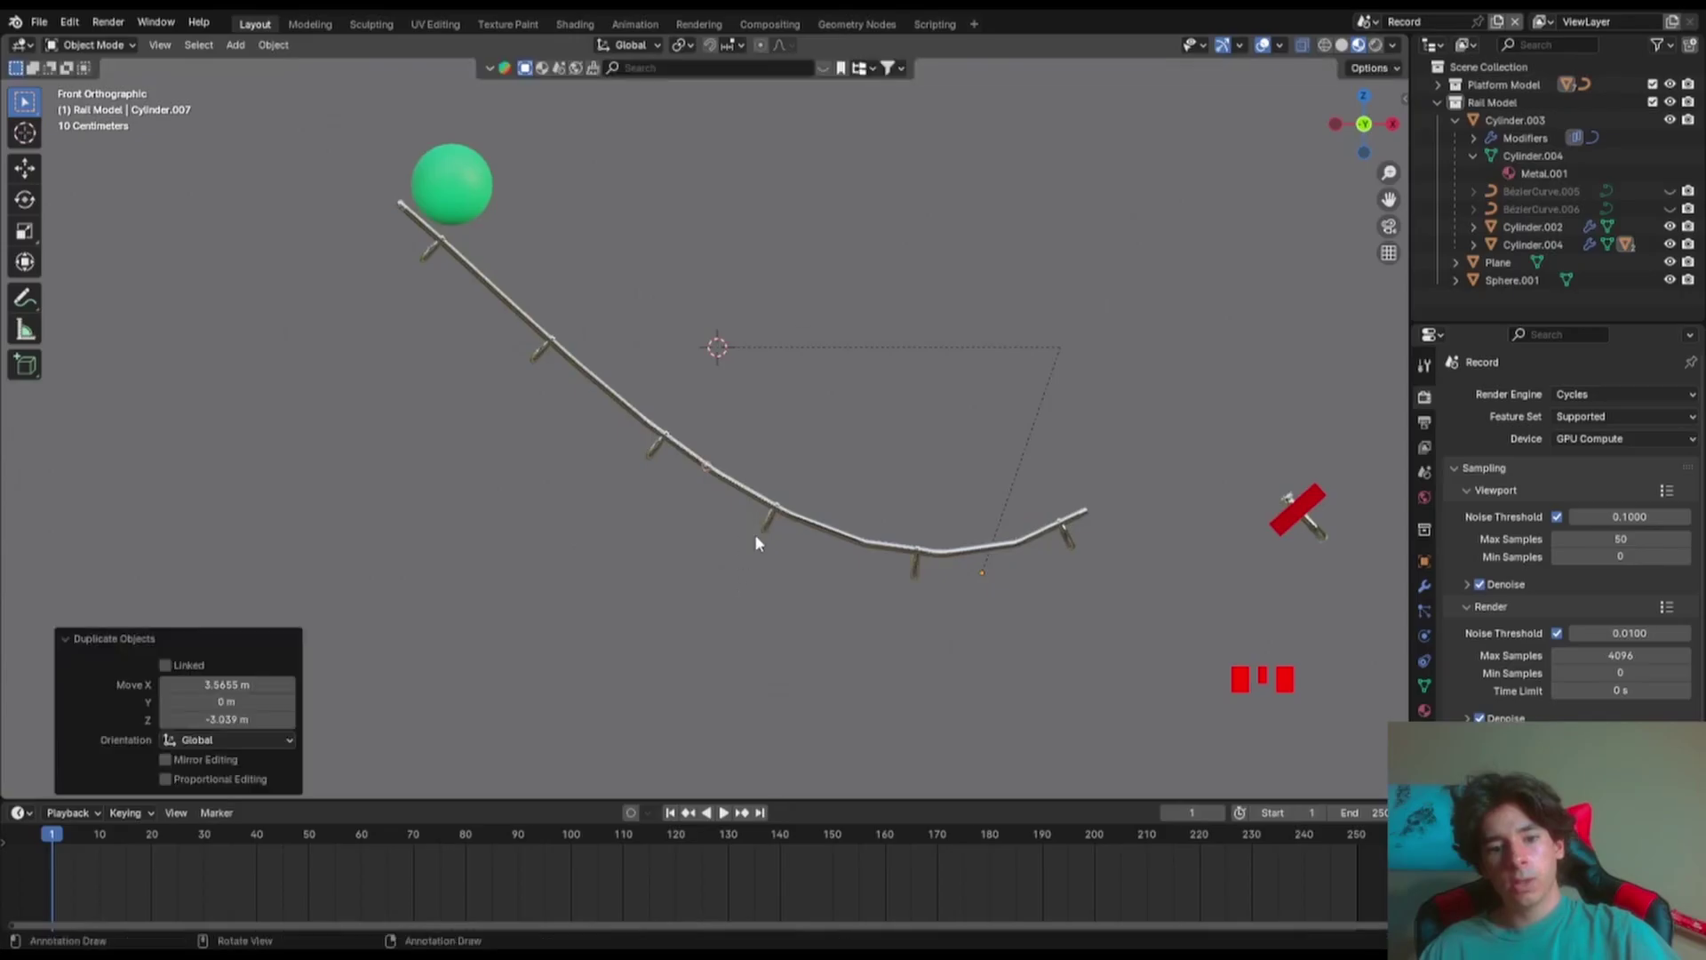
- Duplicate the middle tube to the rail's lower end in the front view, about 4.73 m in X and -0.72 m in Z
key("shift+d")
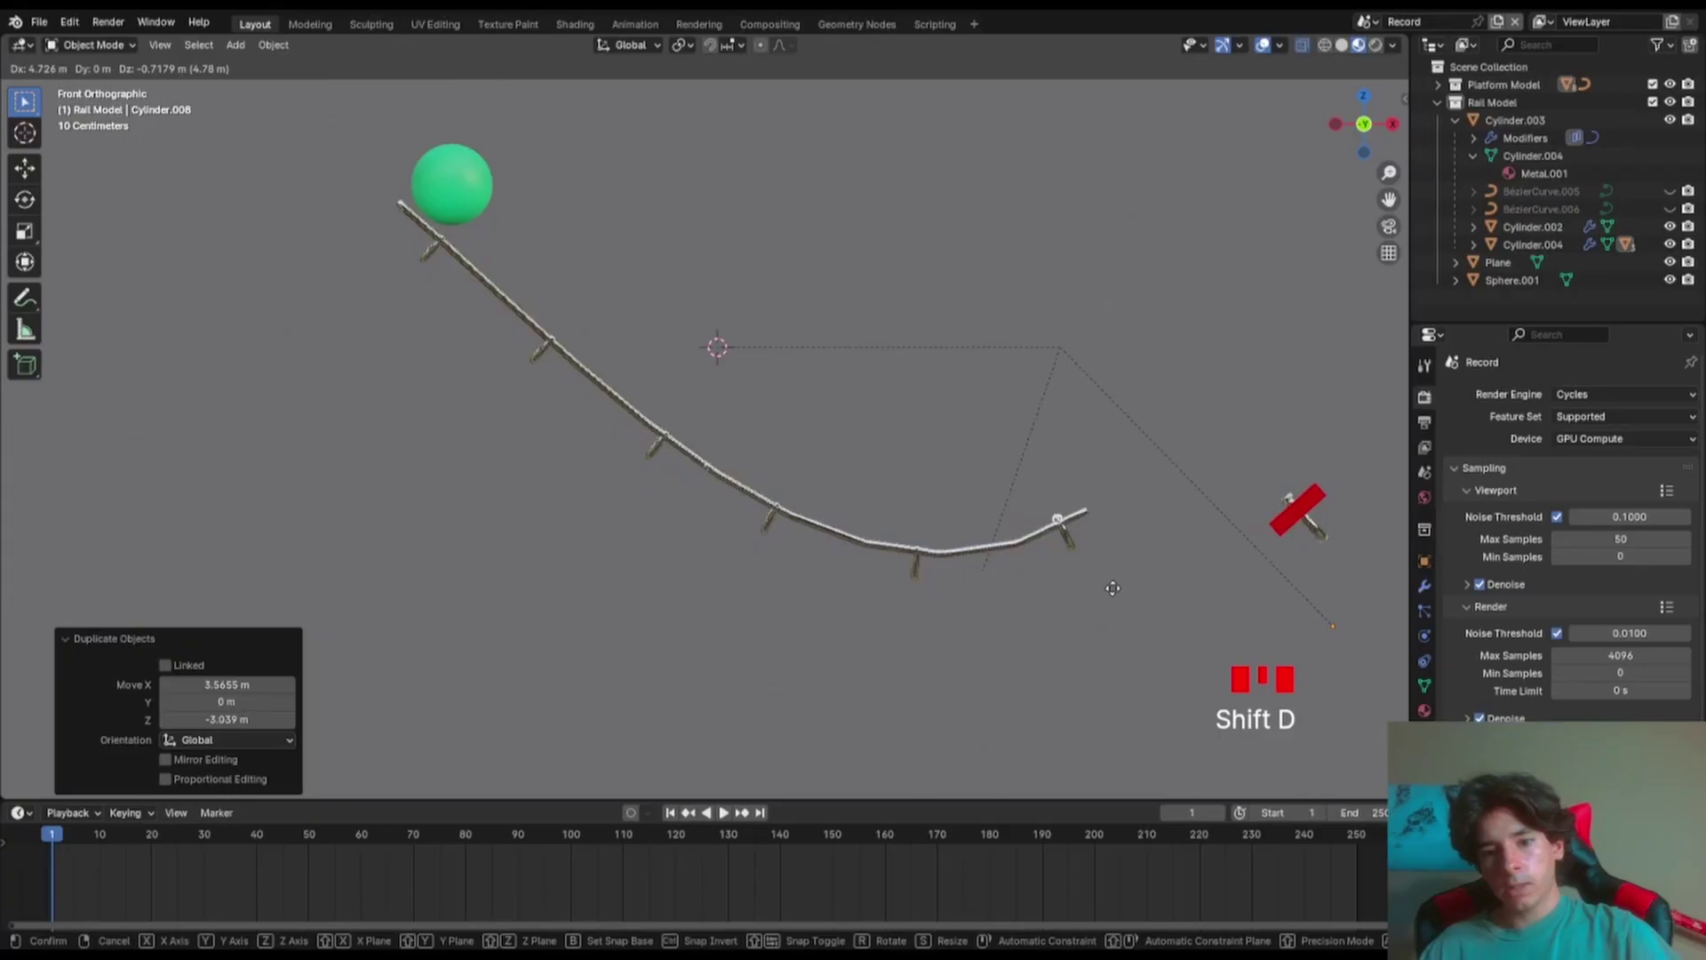
left_click(1113, 588)
middle_click_drag(1113, 588, 914, 545)
left_click(316, 483)
middle_click_drag(702, 533, 807, 577)
- Save the file and parent all three wall tubes to the front rail using Object (Keep Transform)
left_click(845, 440)
key("ctrl+s")
left_click(1045, 666, "shift")
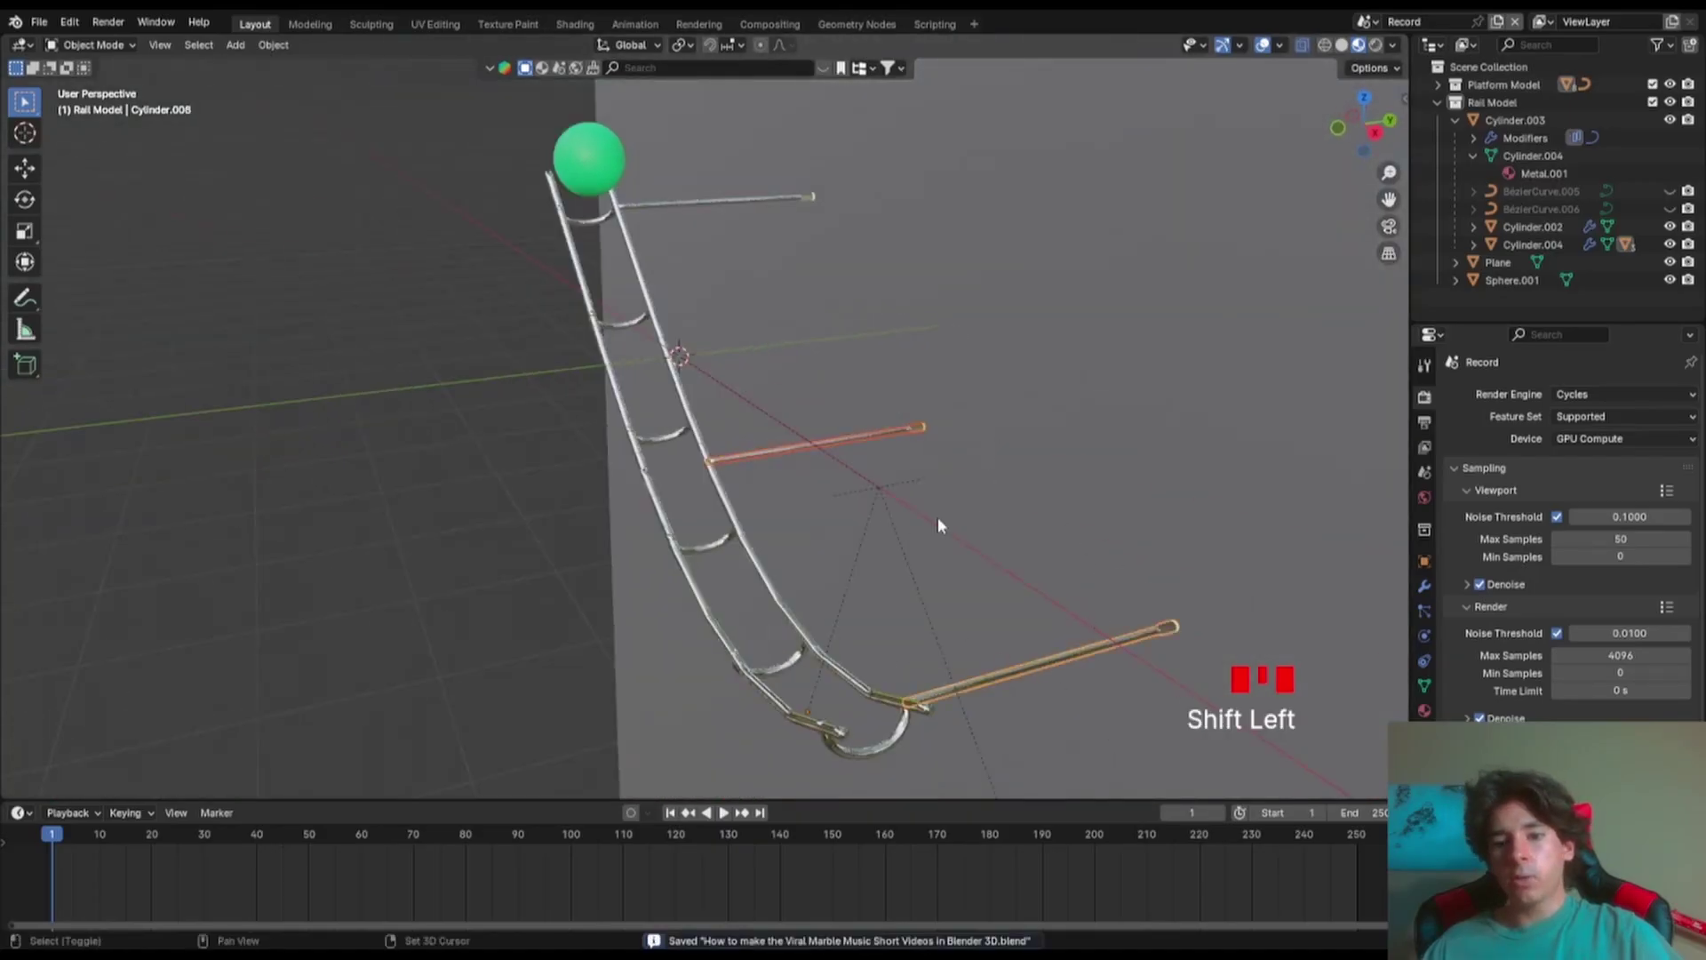
left_click(666, 201, "shift")
left_click(648, 479, "shift")
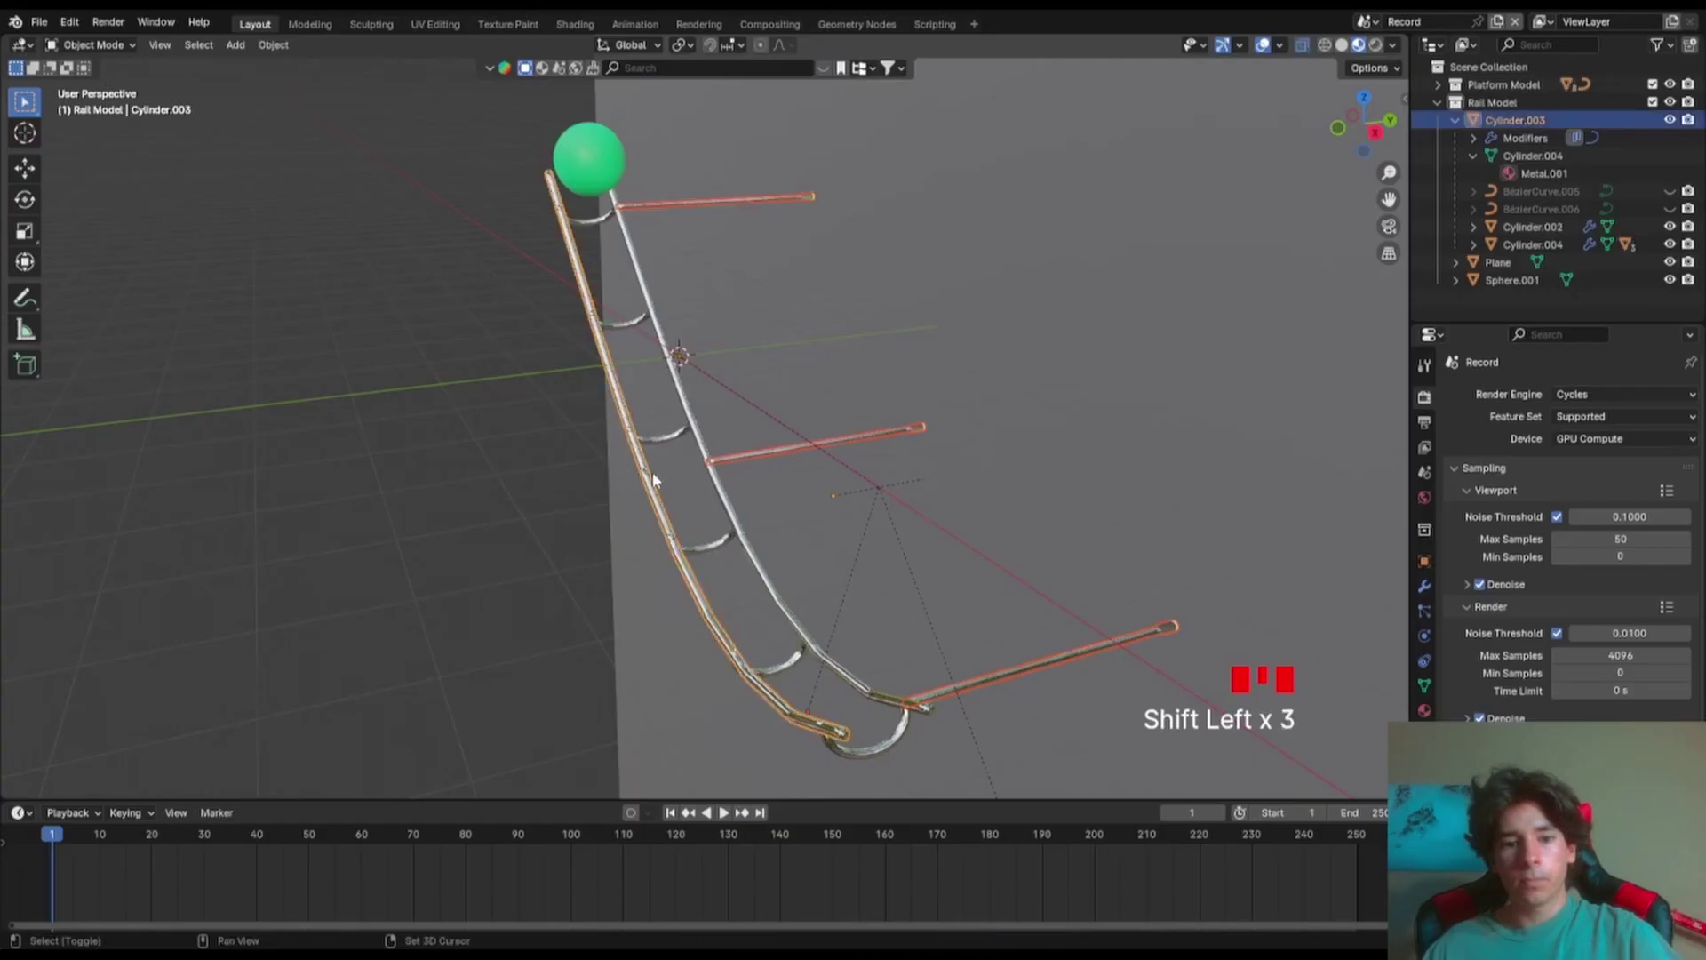
key("ctrl+p")
left_click(670, 471)
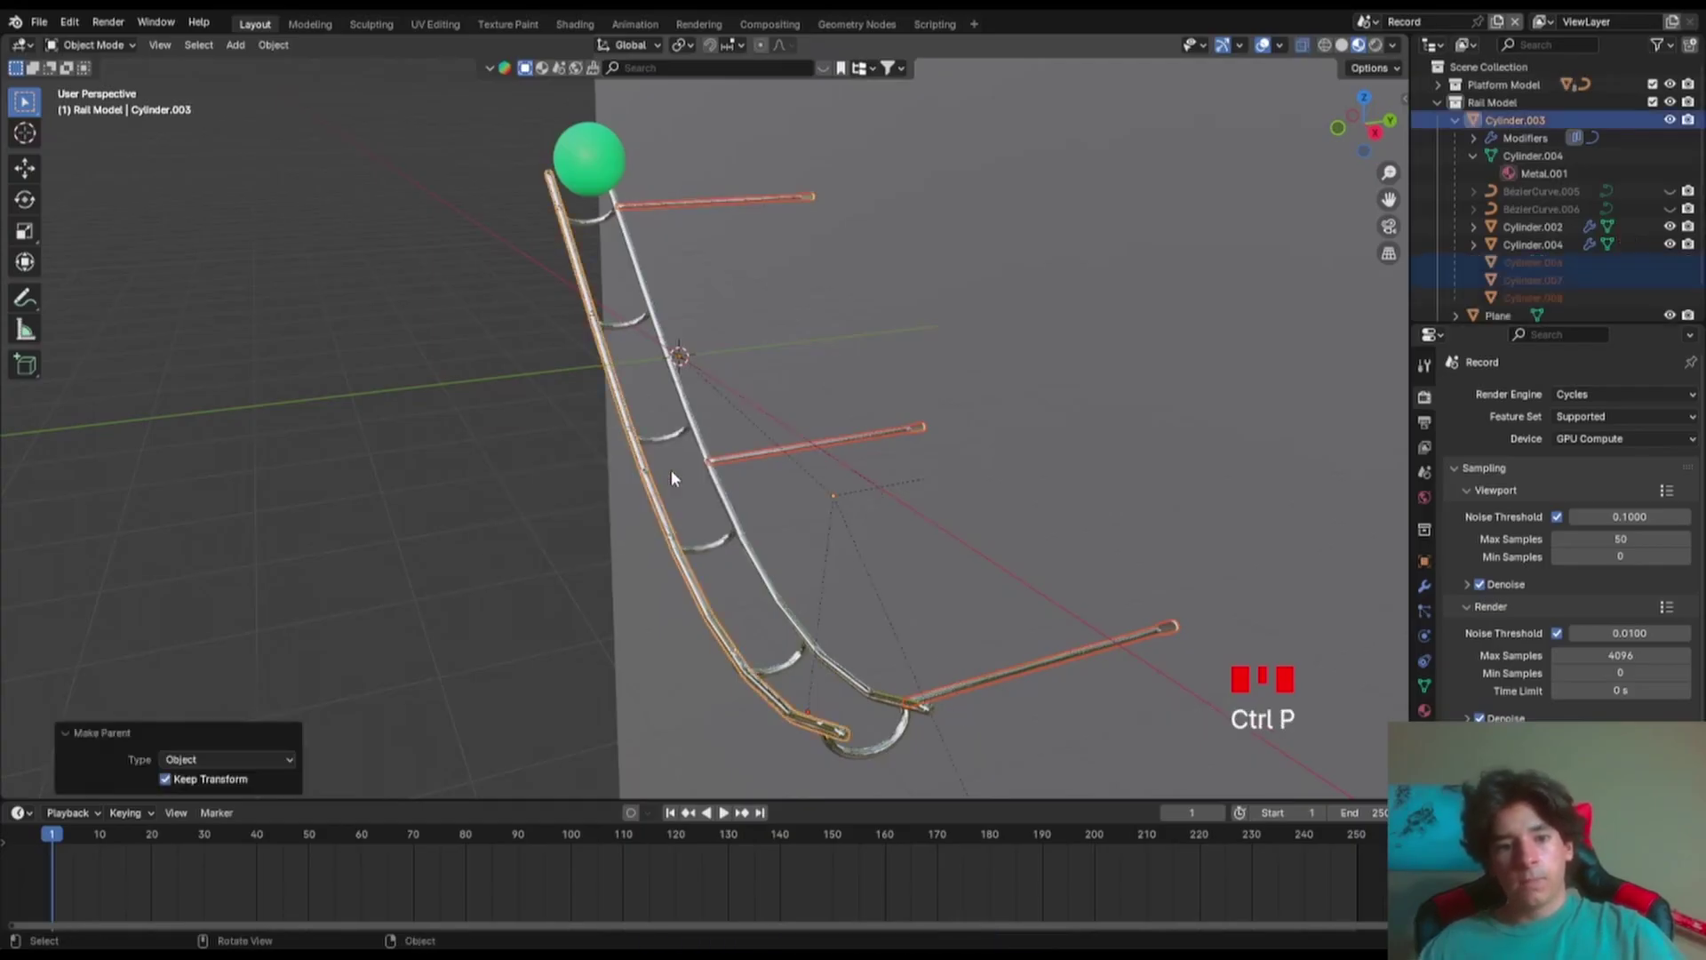
- Select the green ball, play the animation briefly to check its motion, and return to frame 1
left_click(670, 578)
middle_click_drag(669, 579, 764, 382)
left_click(569, 304)
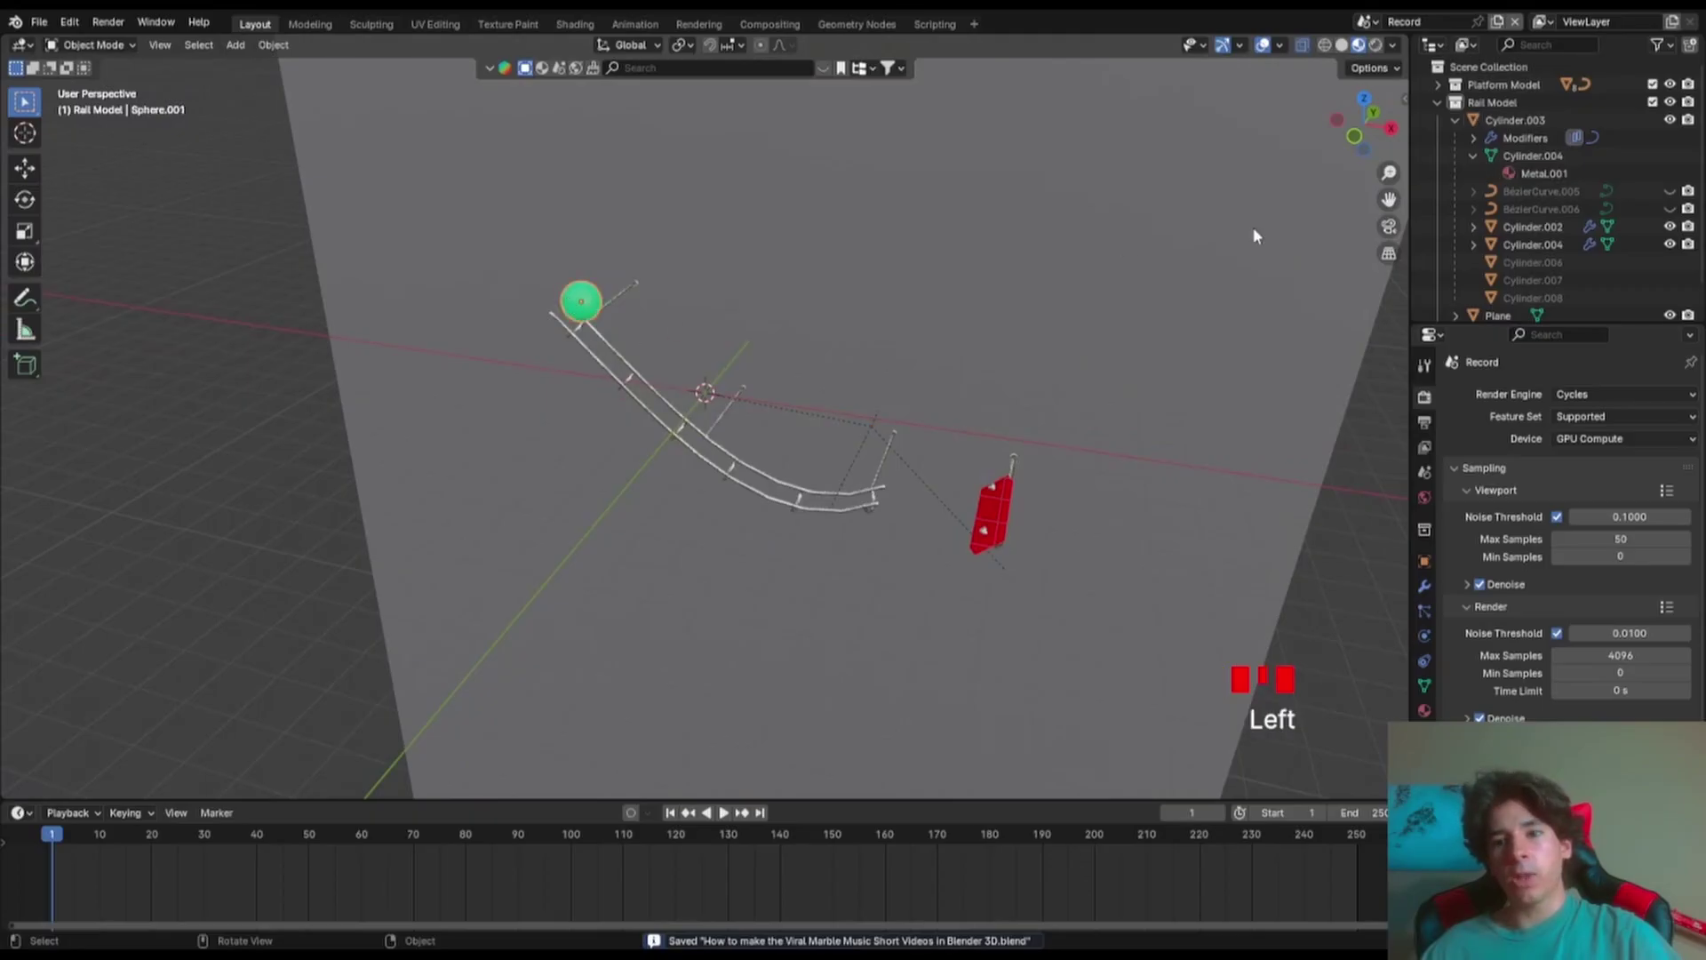
left_click(723, 814)
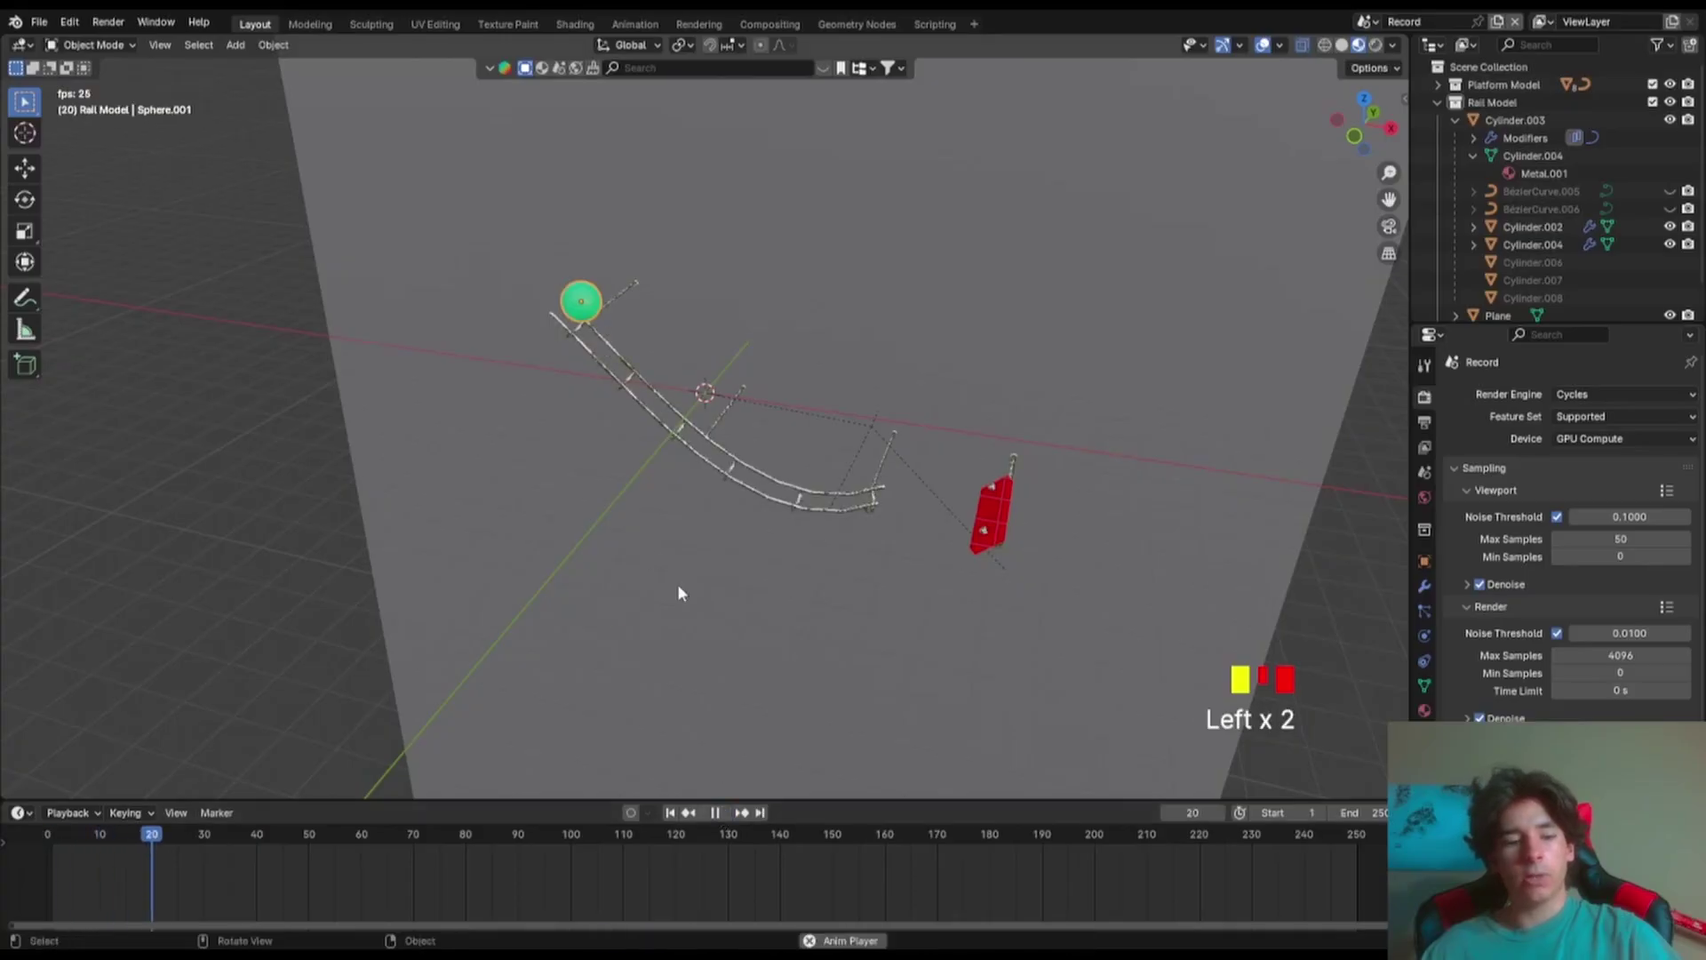
left_click(716, 814)
left_click_drag(271, 837, 50, 869)
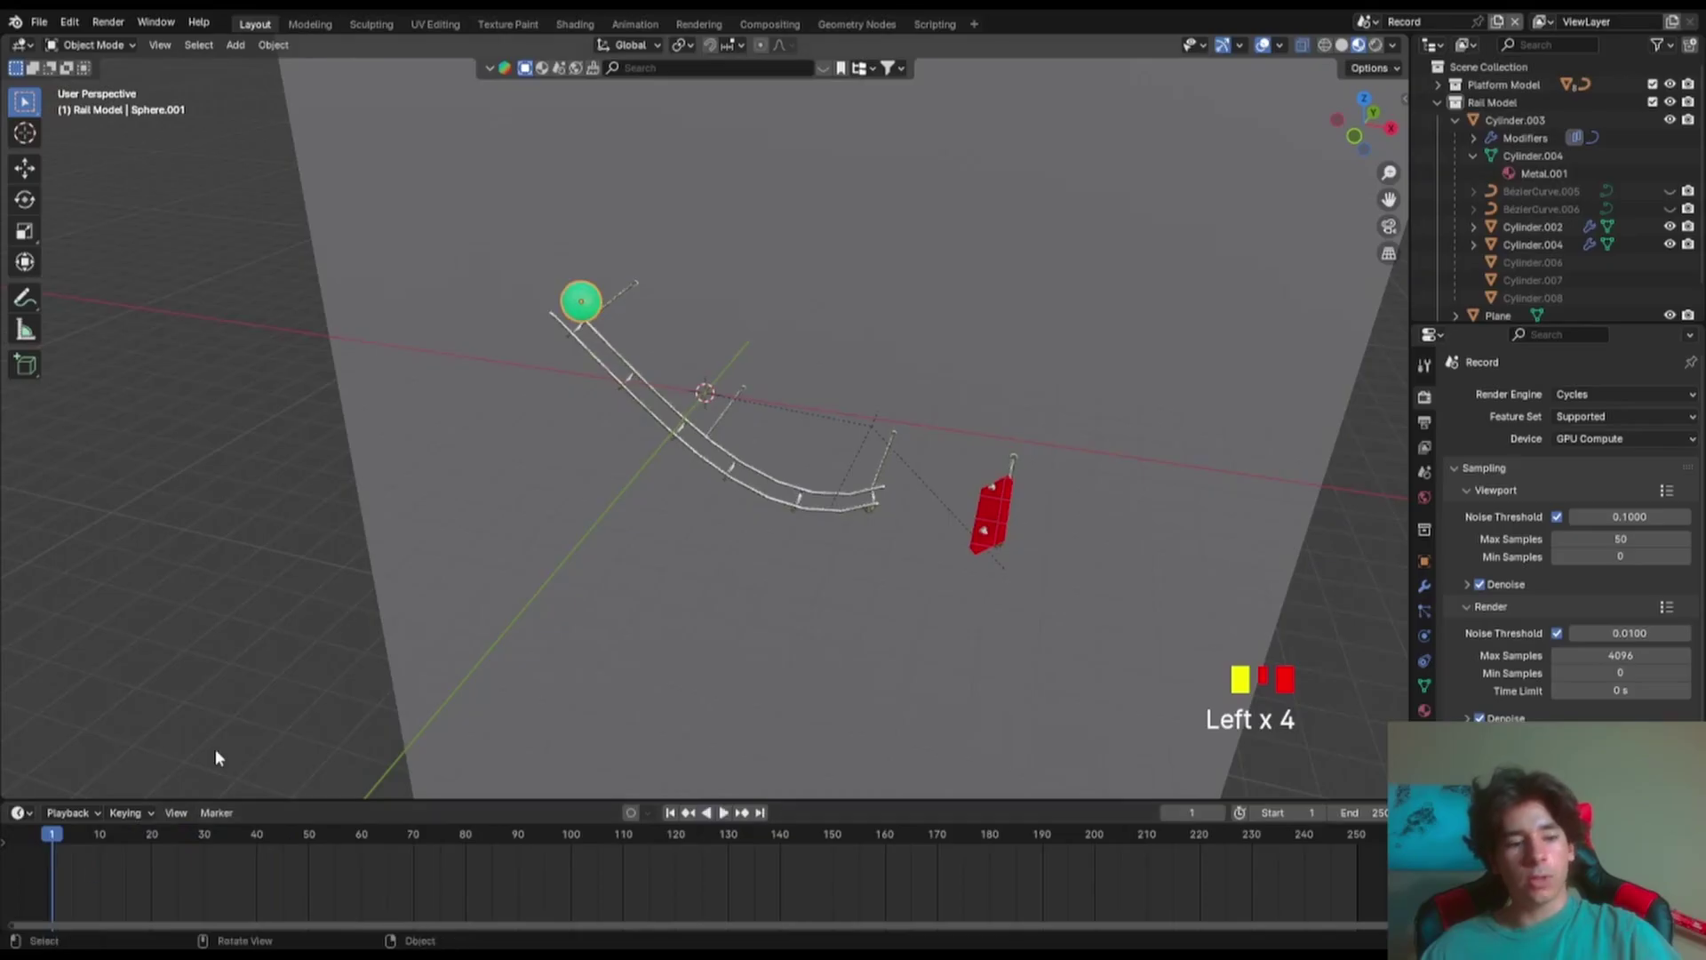
- Add an active rigid body to the green ball, set its mass to 0.001 kg, and save the file
scroll(530, 278, "up", 2)
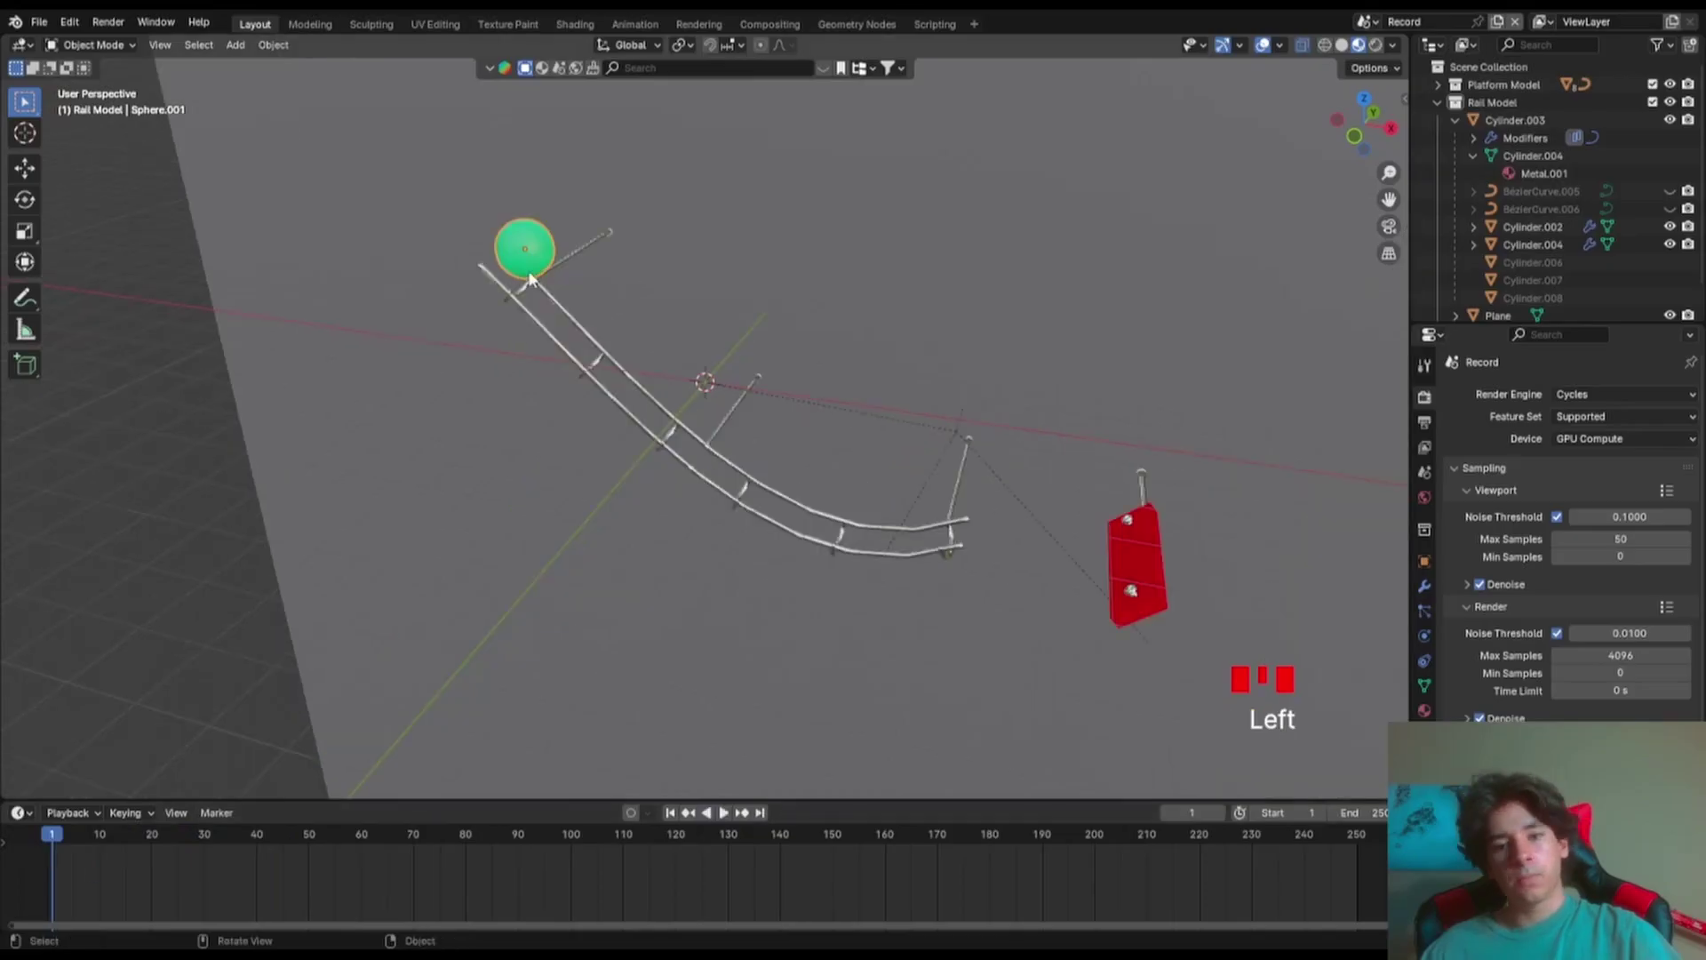
left_click(1424, 635)
left_click(1616, 432)
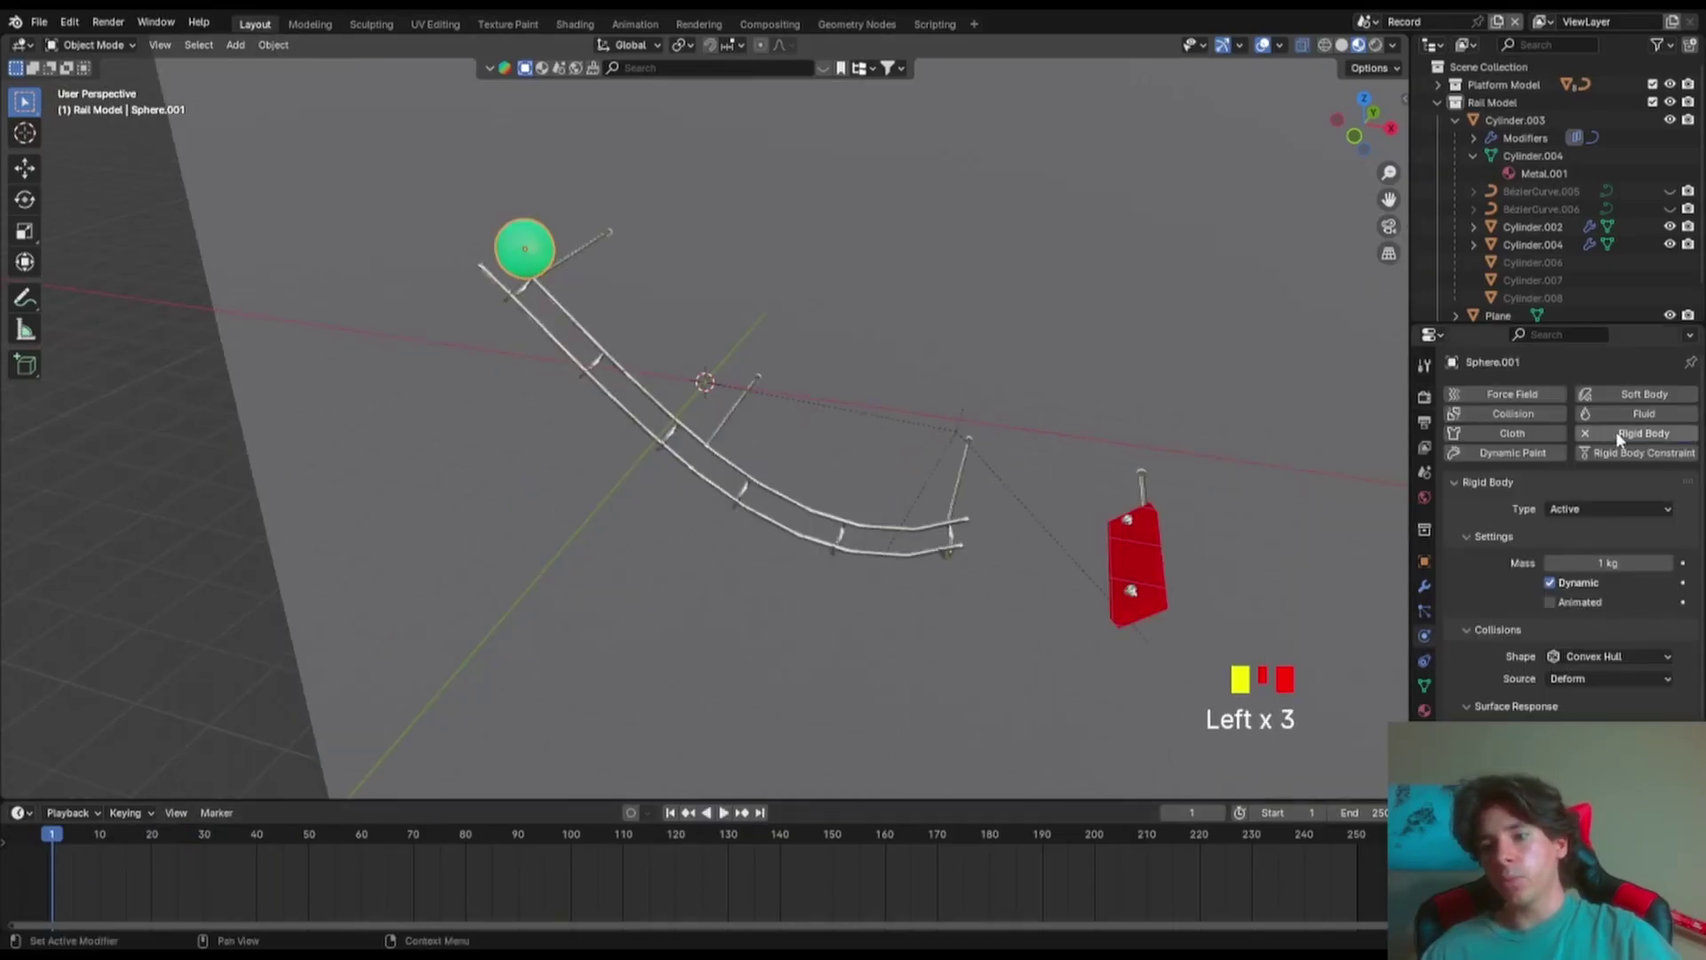
double_click(1626, 566)
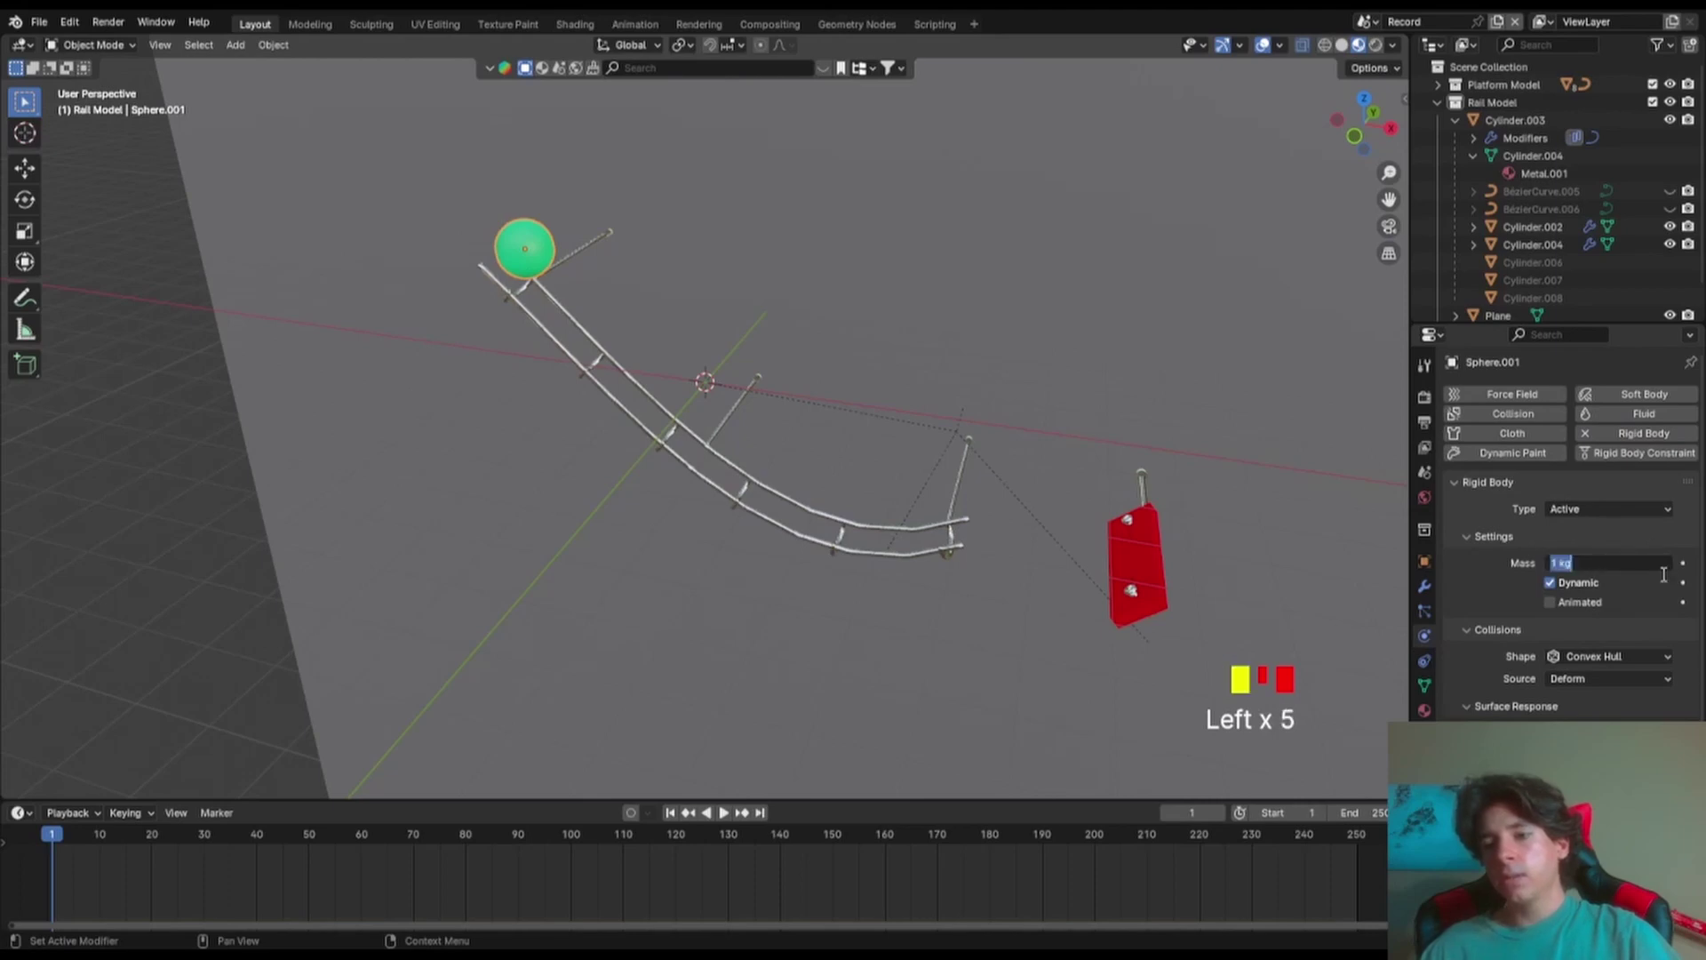
type(".00")
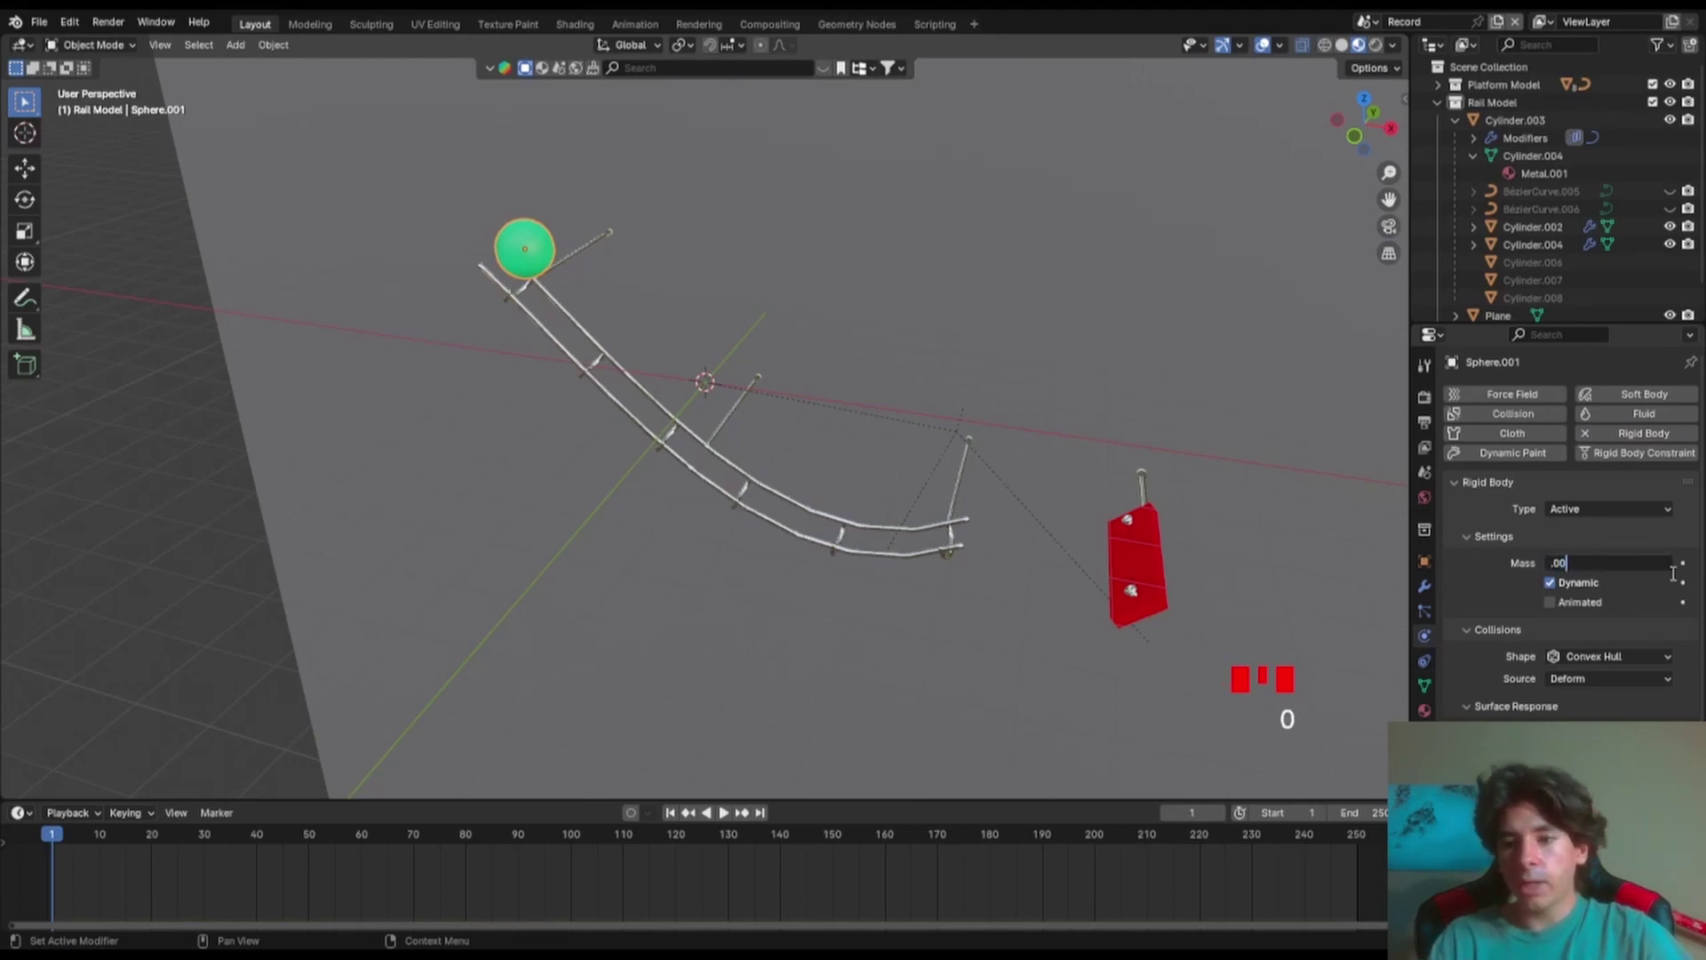
type("0")
key("Return")
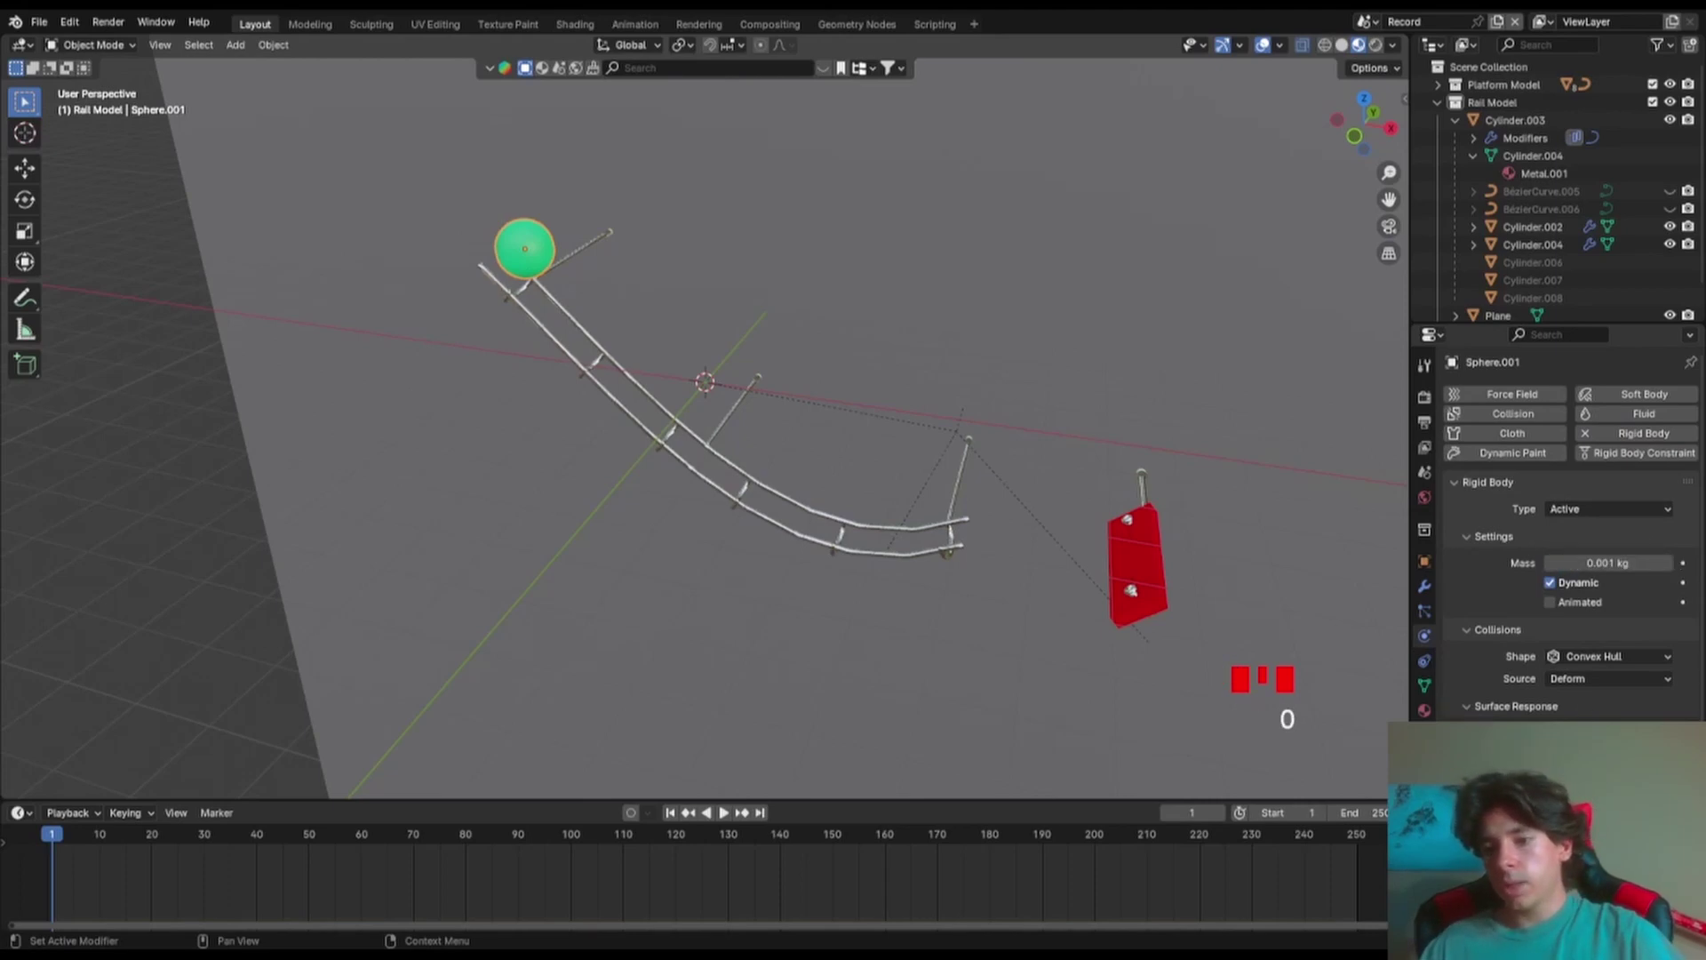
left_click(1624, 565)
key("ctrl+s")
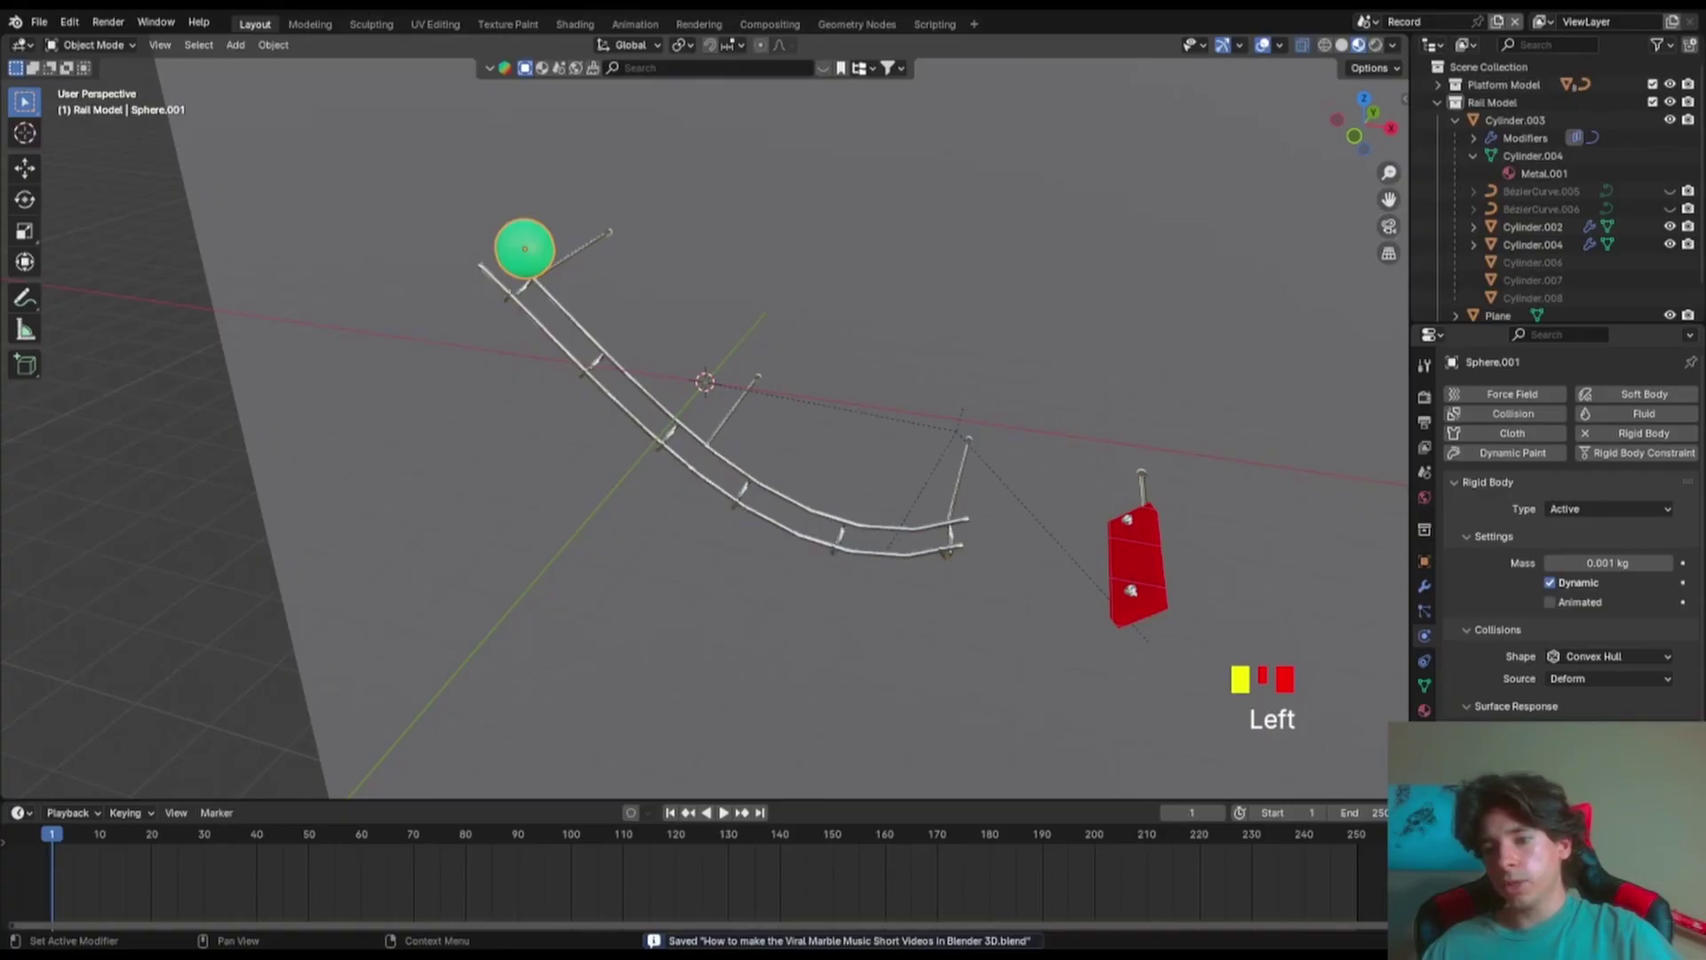
key("ctrl+s")
- Give the front rail a Passive rigid body with Box shape, zero friction and zero bounciness, and open its modifier settings
left_click(614, 404)
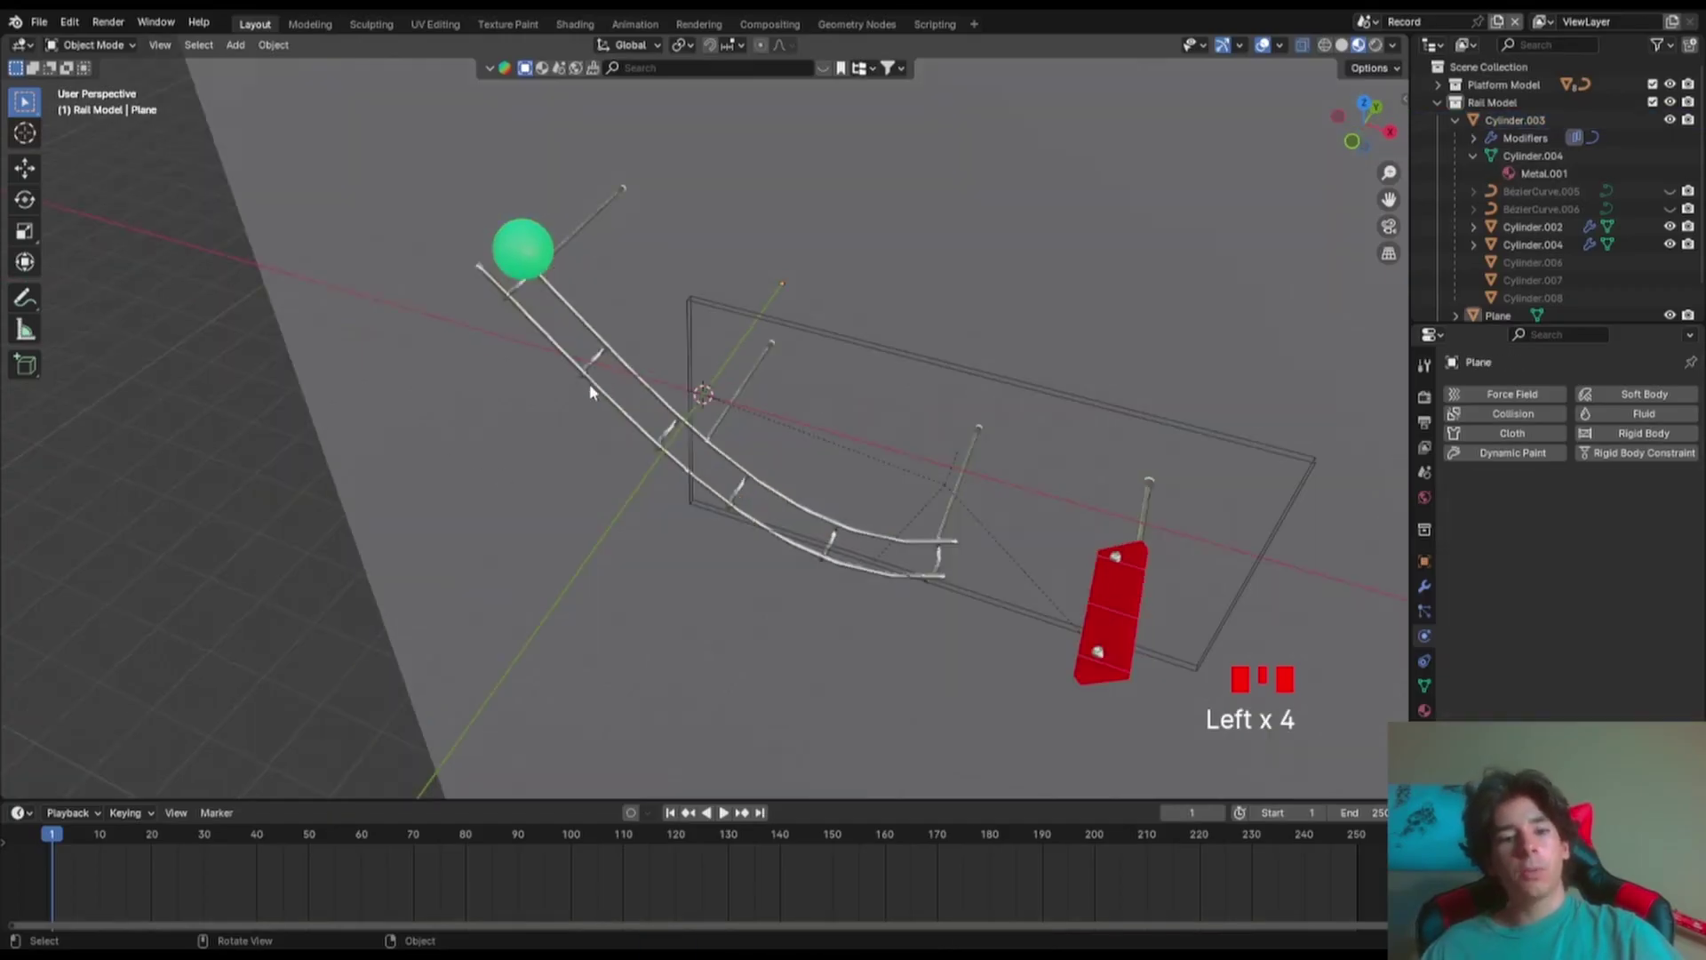
left_click(612, 385)
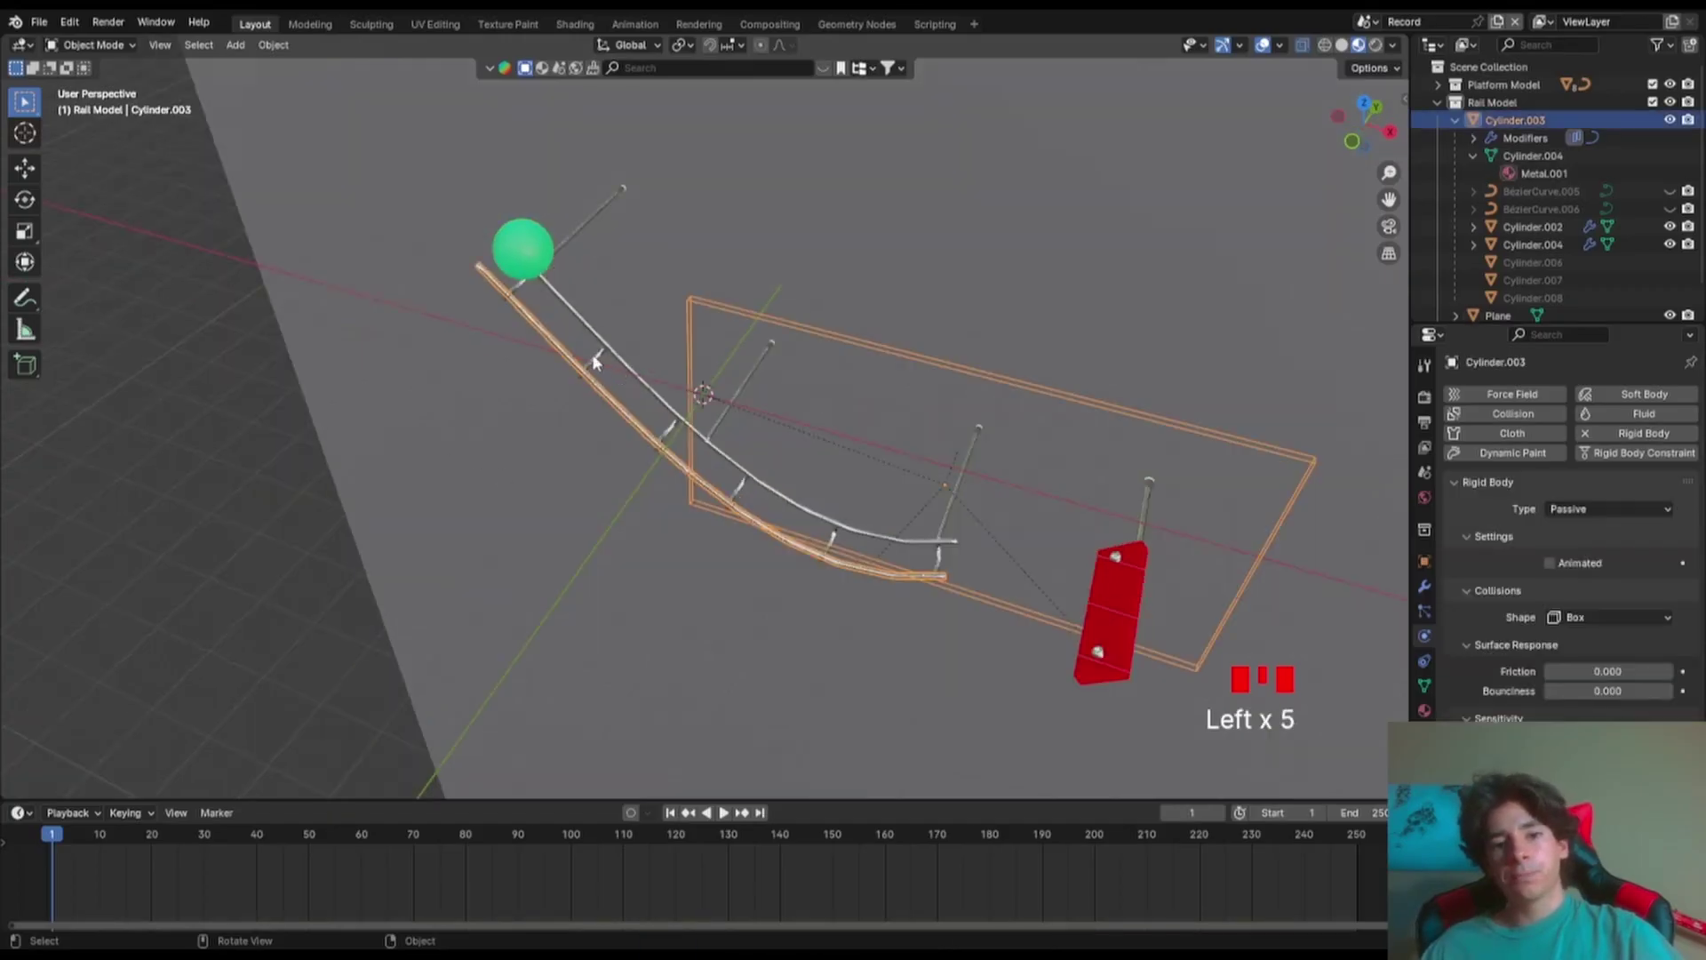
left_click(1424, 588)
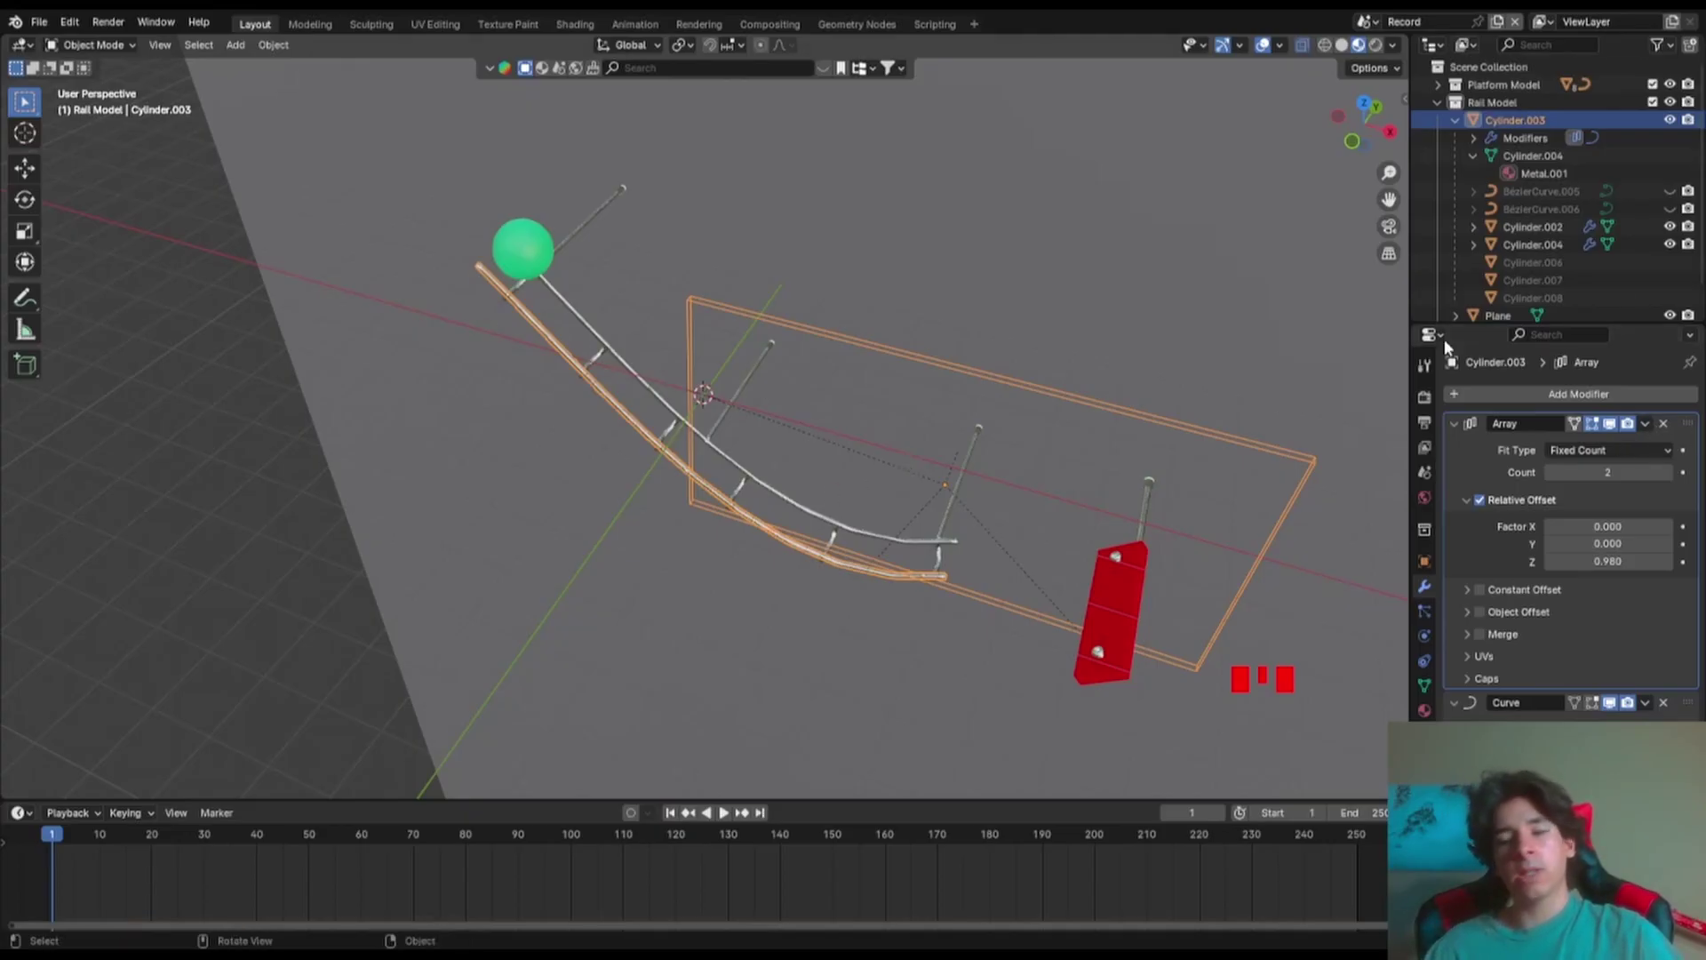
- Apply the array and curve modifiers on the front rail, rear rail and rungs, making object data single-user
left_click(1646, 424)
left_click(1592, 441)
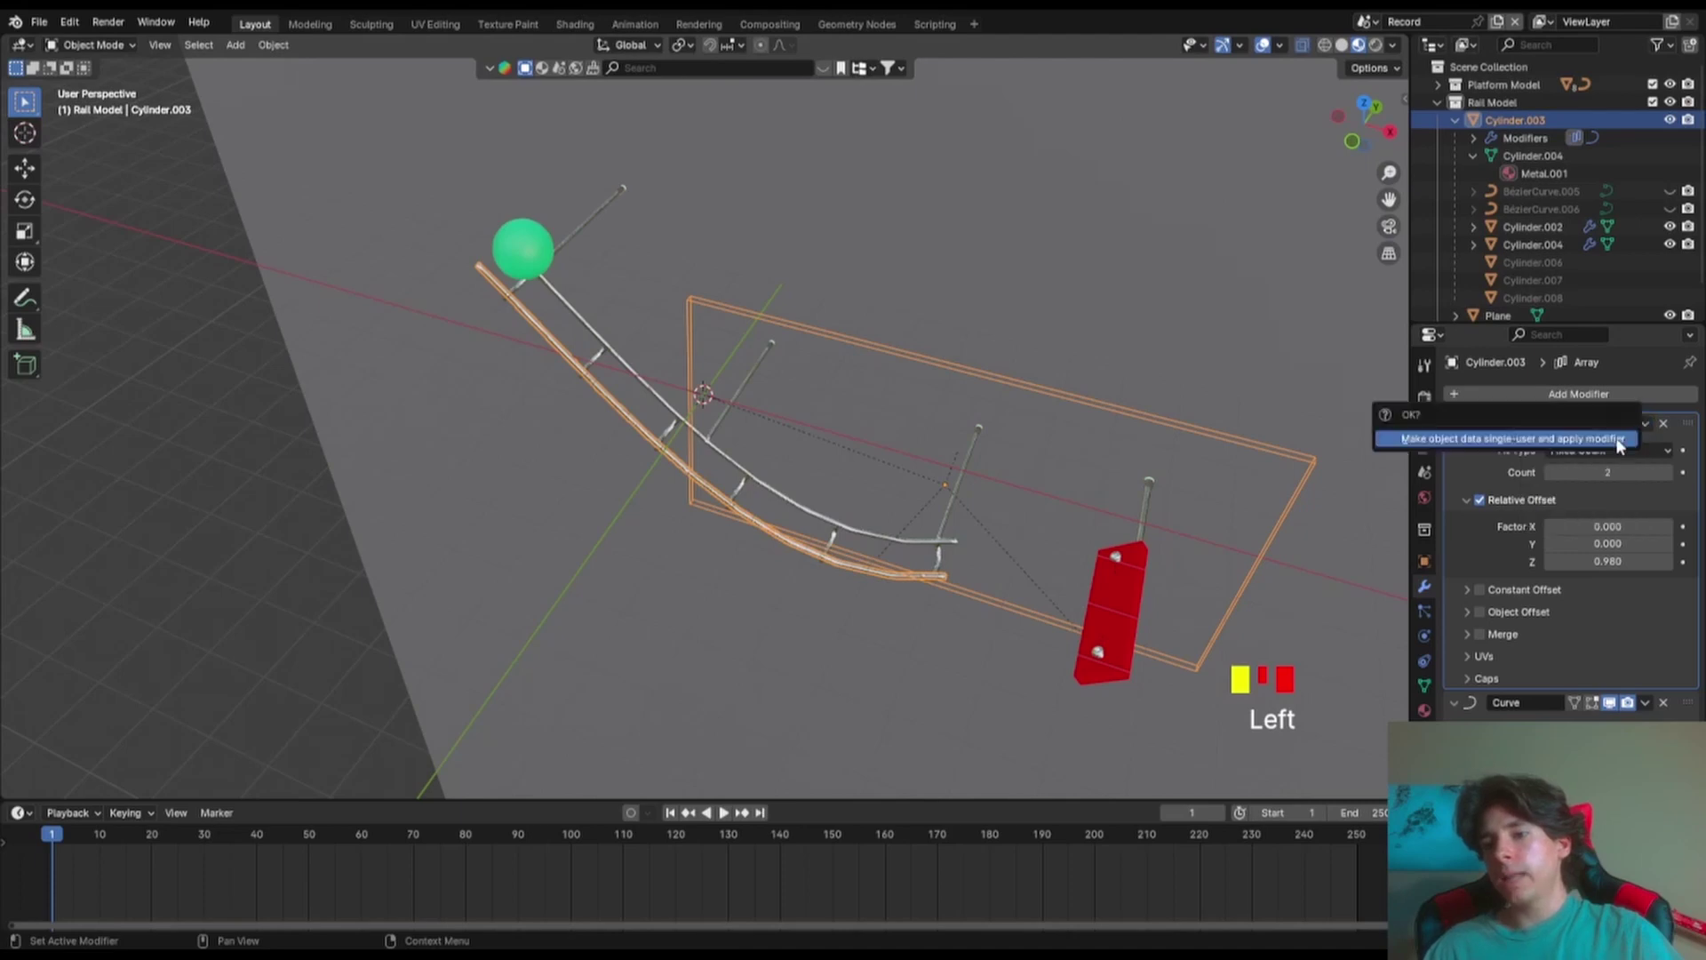
left_click(1518, 443)
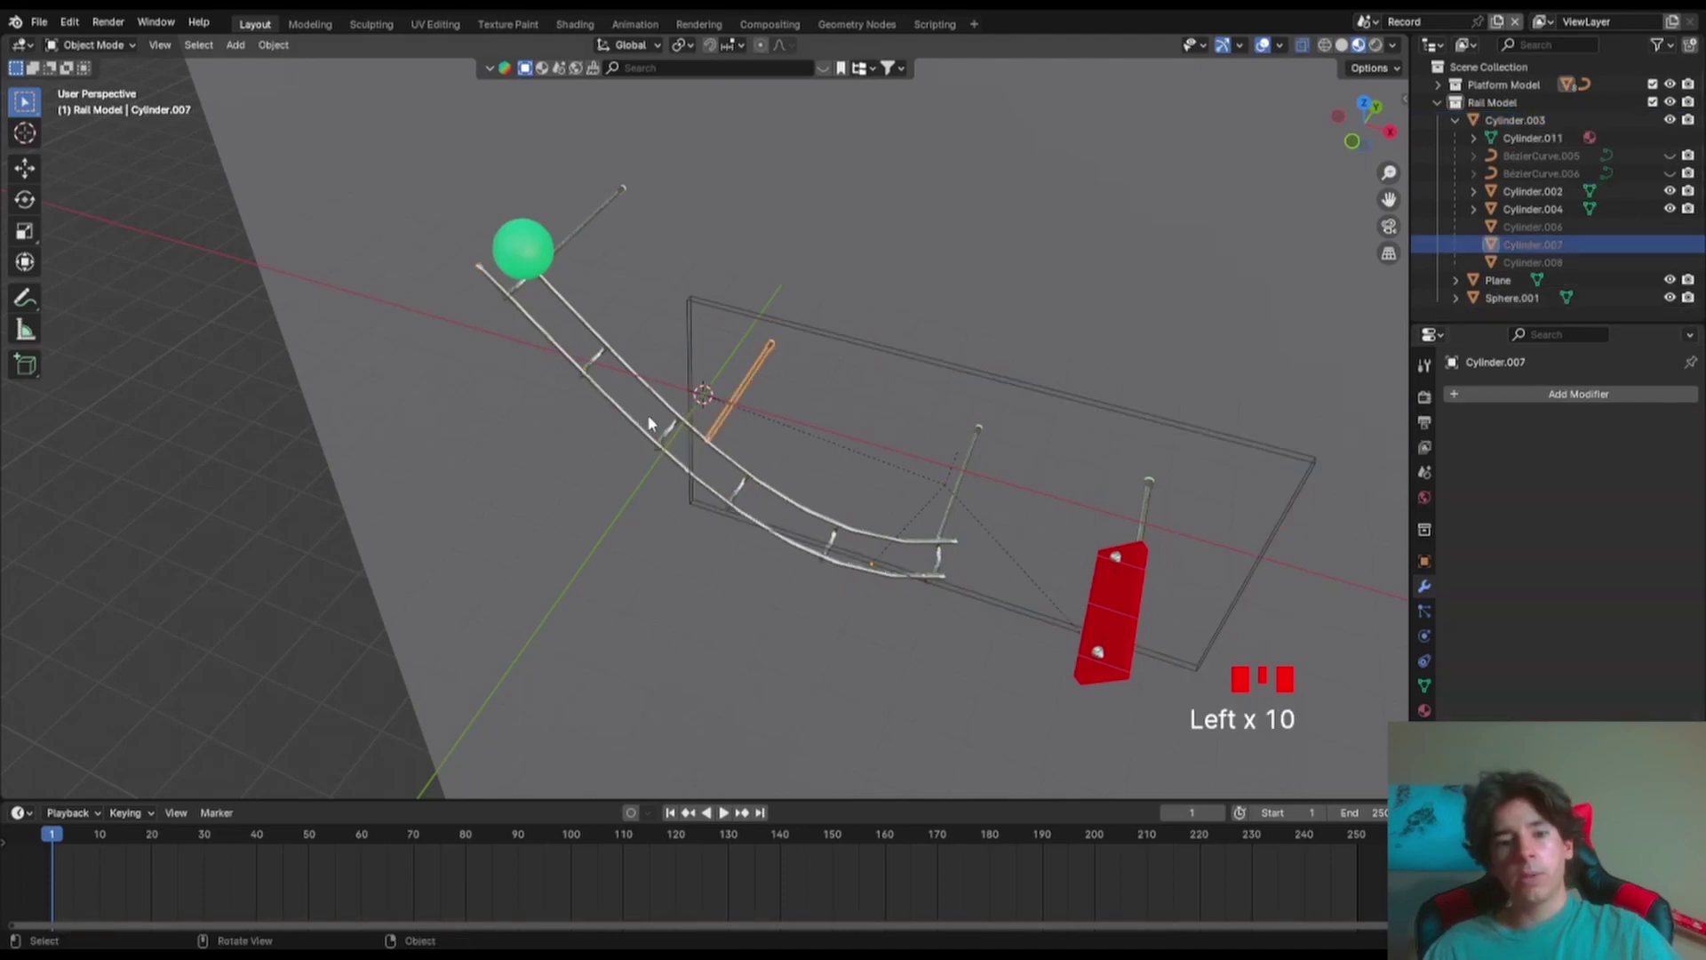
left_click(692, 418)
left_click(733, 398)
middle_click_drag(733, 399, 648, 414)
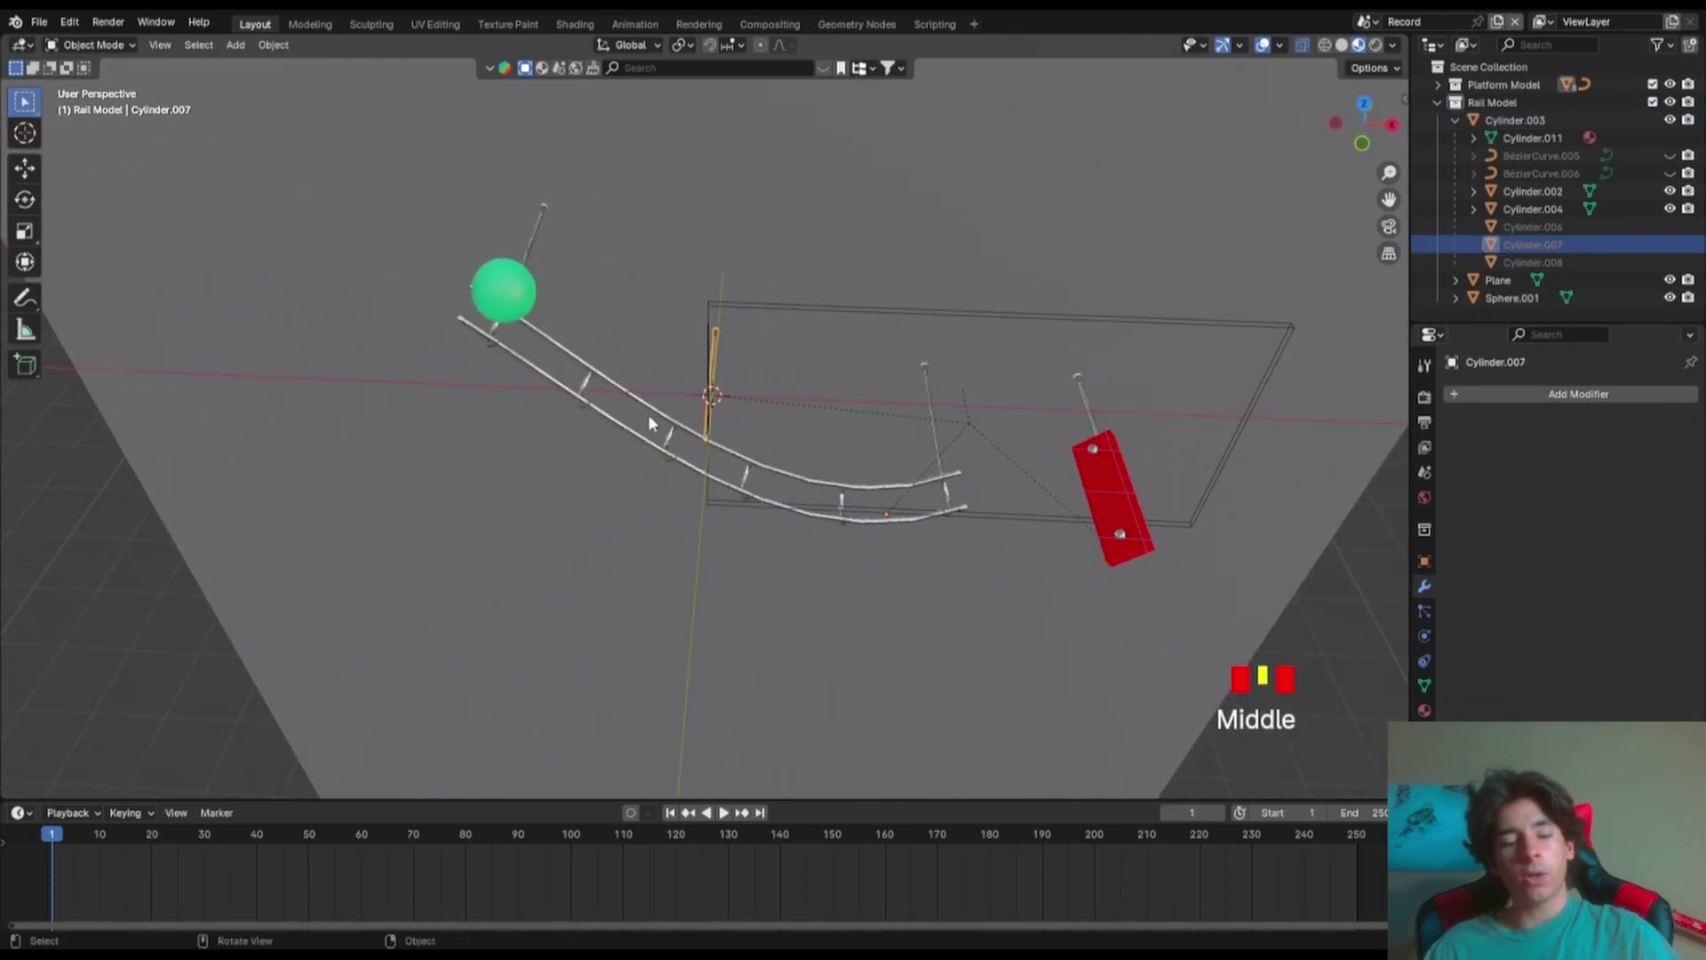
- Join the three wall tubes, the rear rail and the rungs into the front rail as one object
scroll(451, 183, "up", 2)
left_click(451, 168)
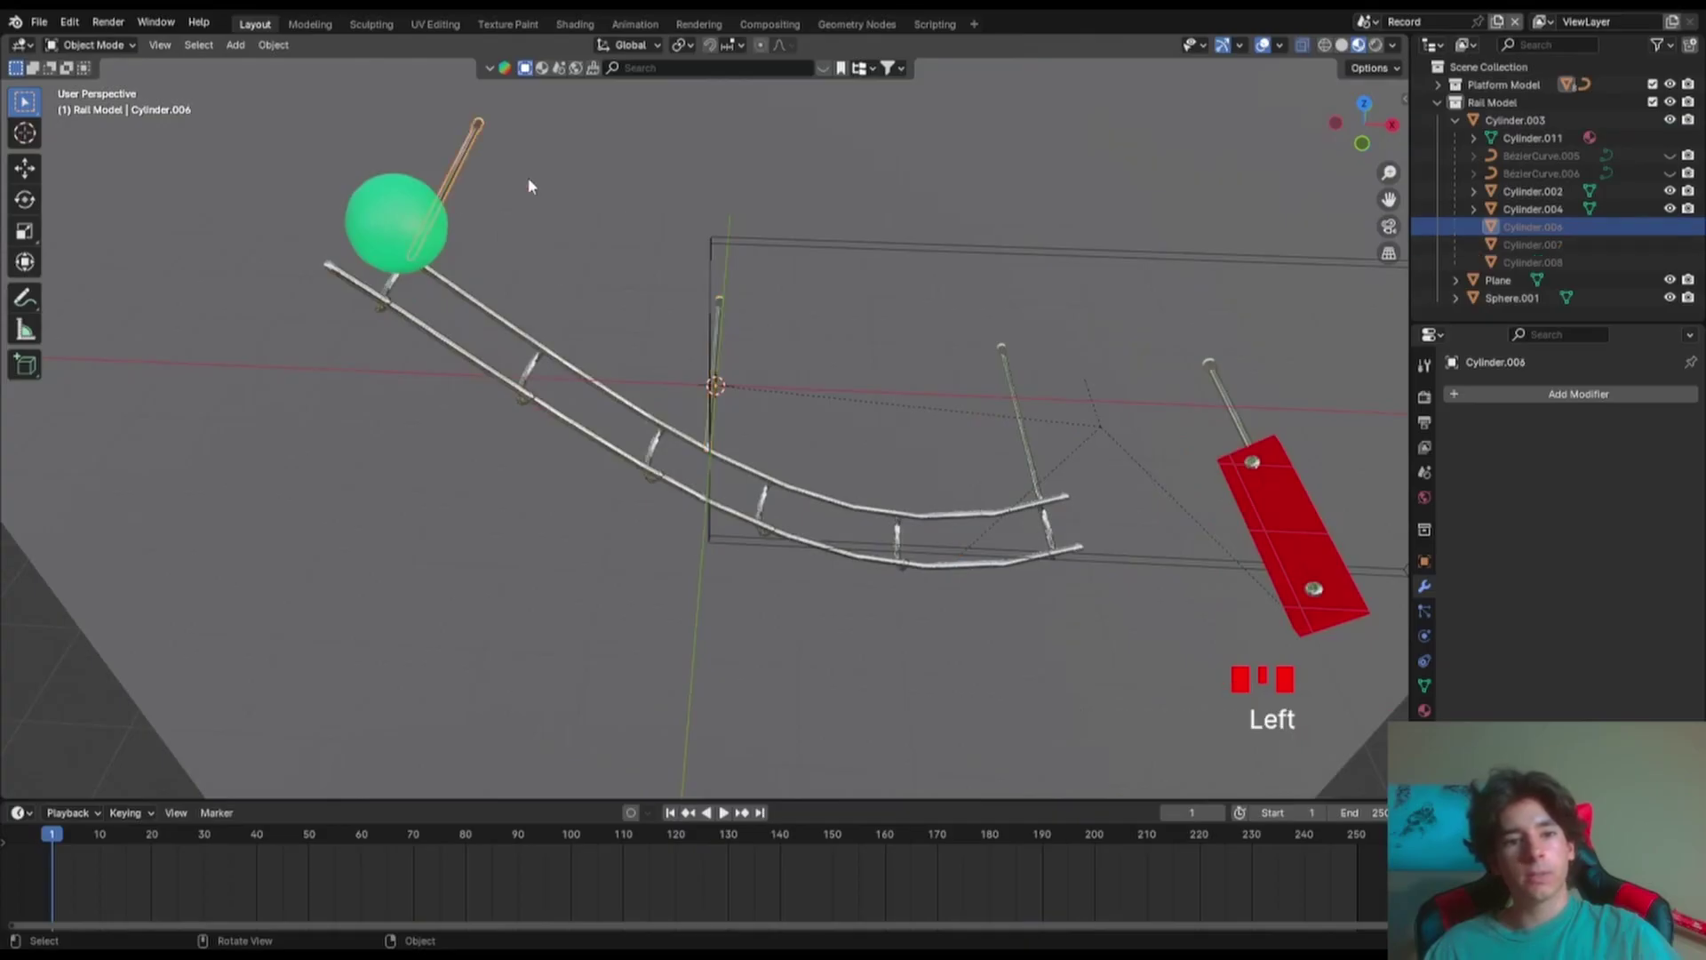
left_click(720, 321, "shift")
left_click(1010, 389, "shift")
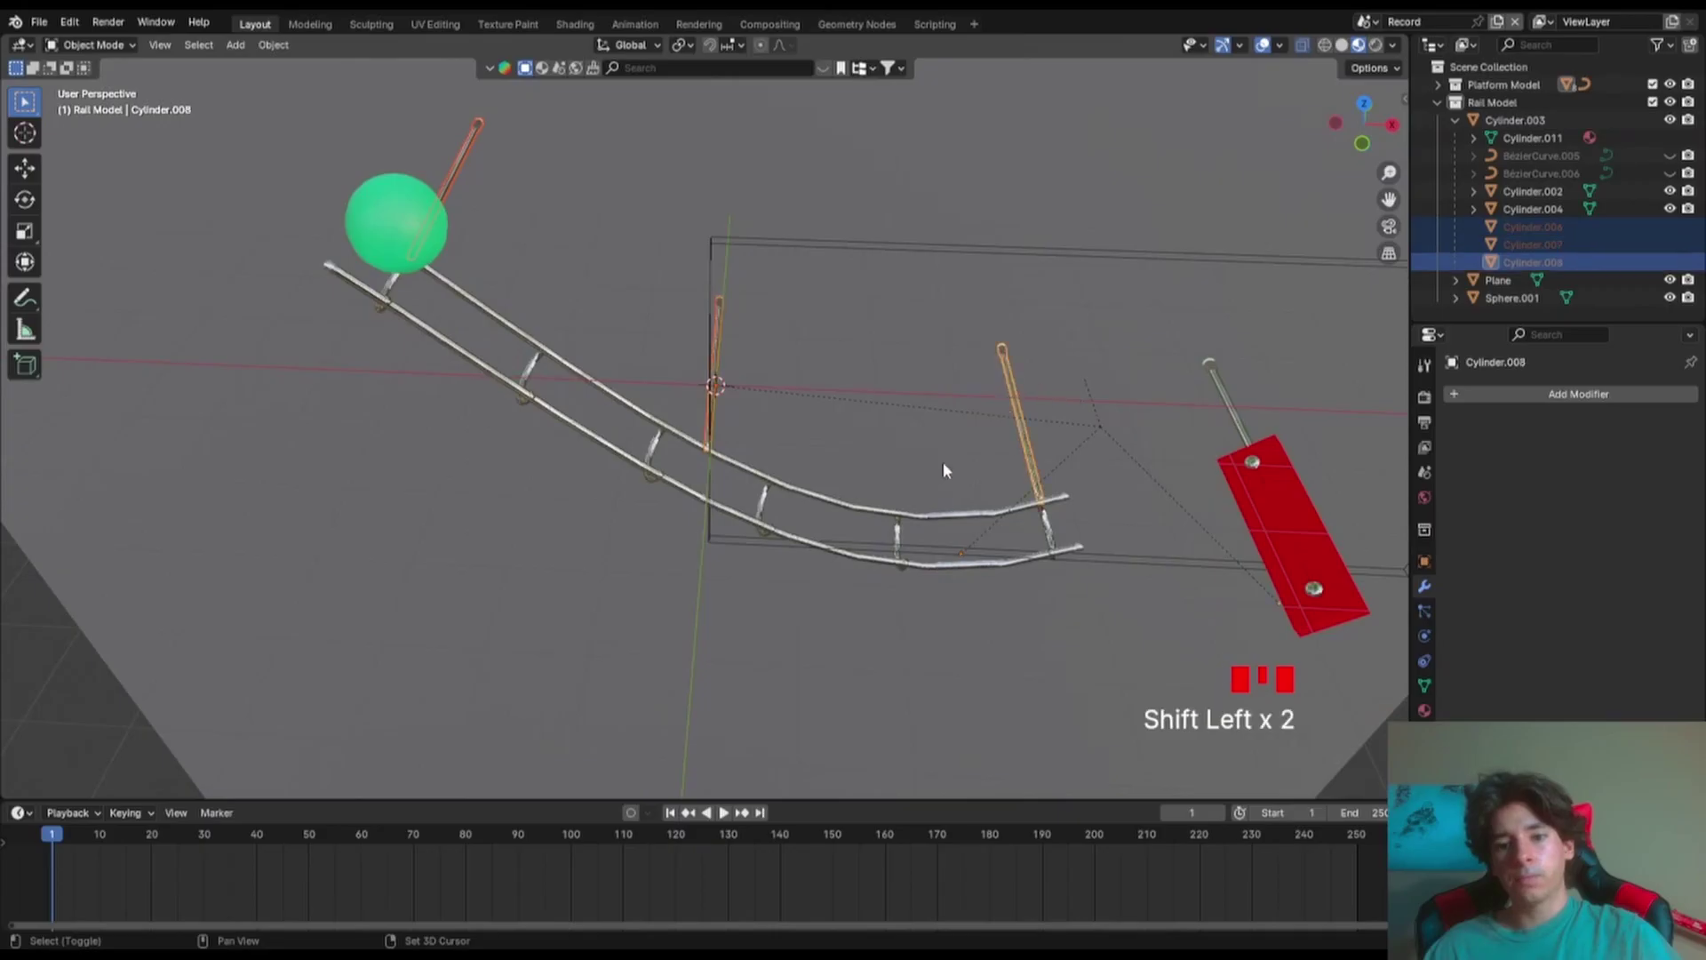
left_click(893, 514, "shift")
left_click(898, 536, "shift")
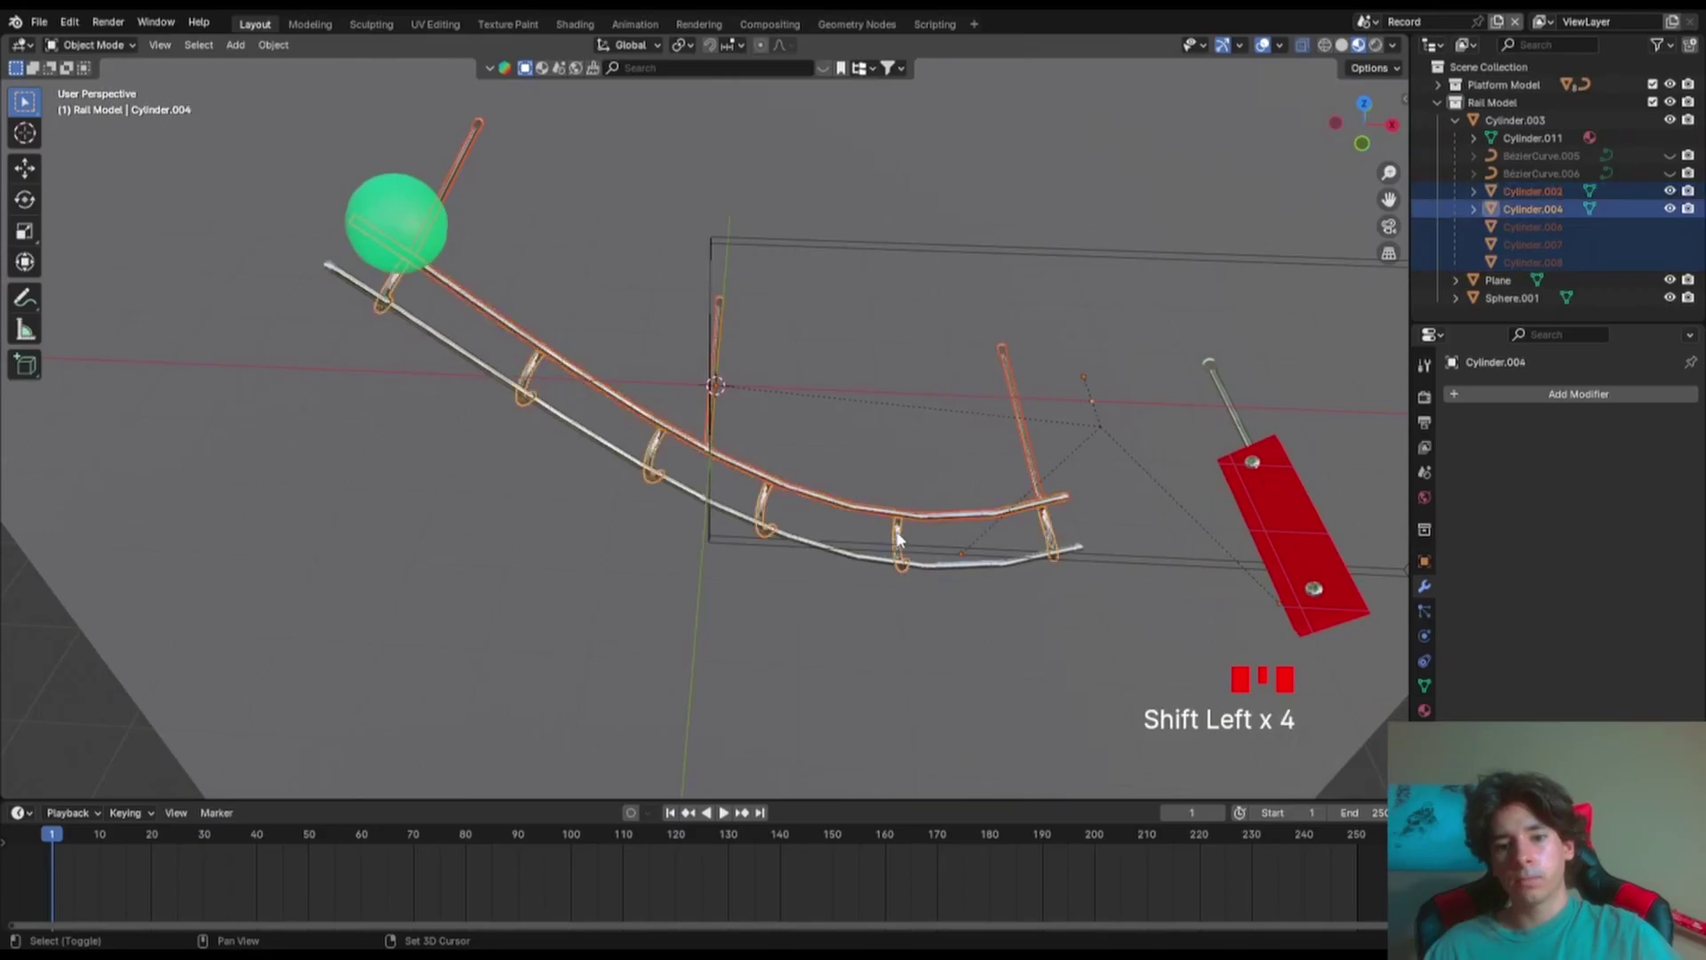
left_click(849, 558, "shift")
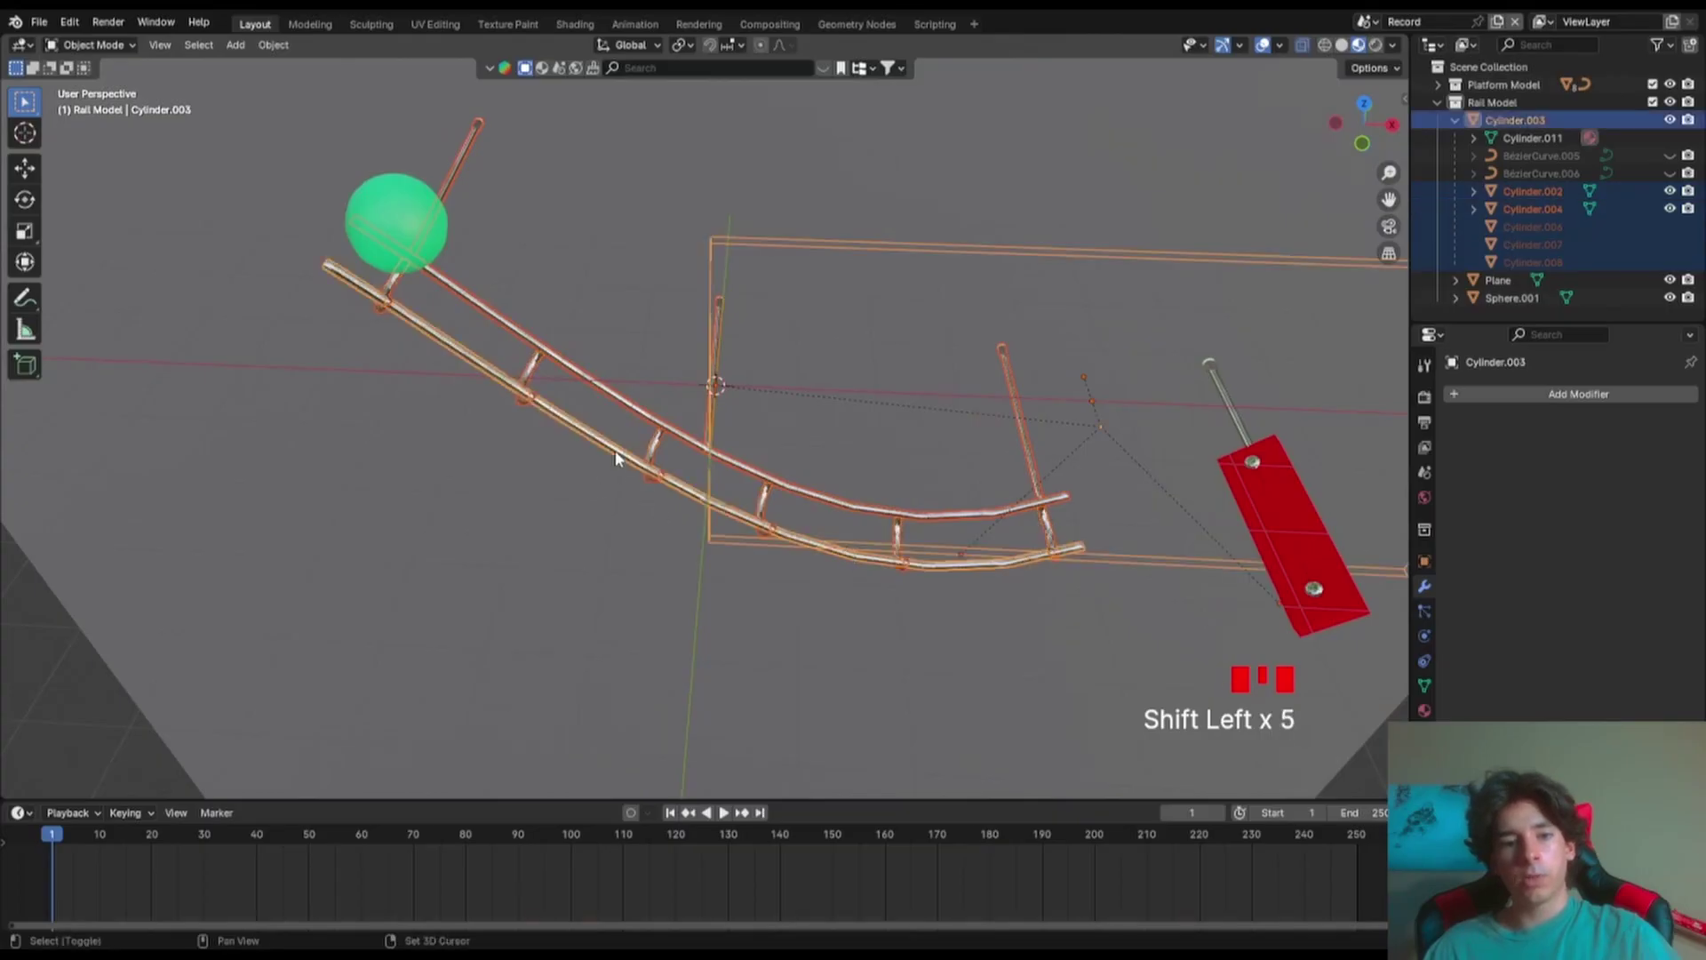
key("ctrl+j")
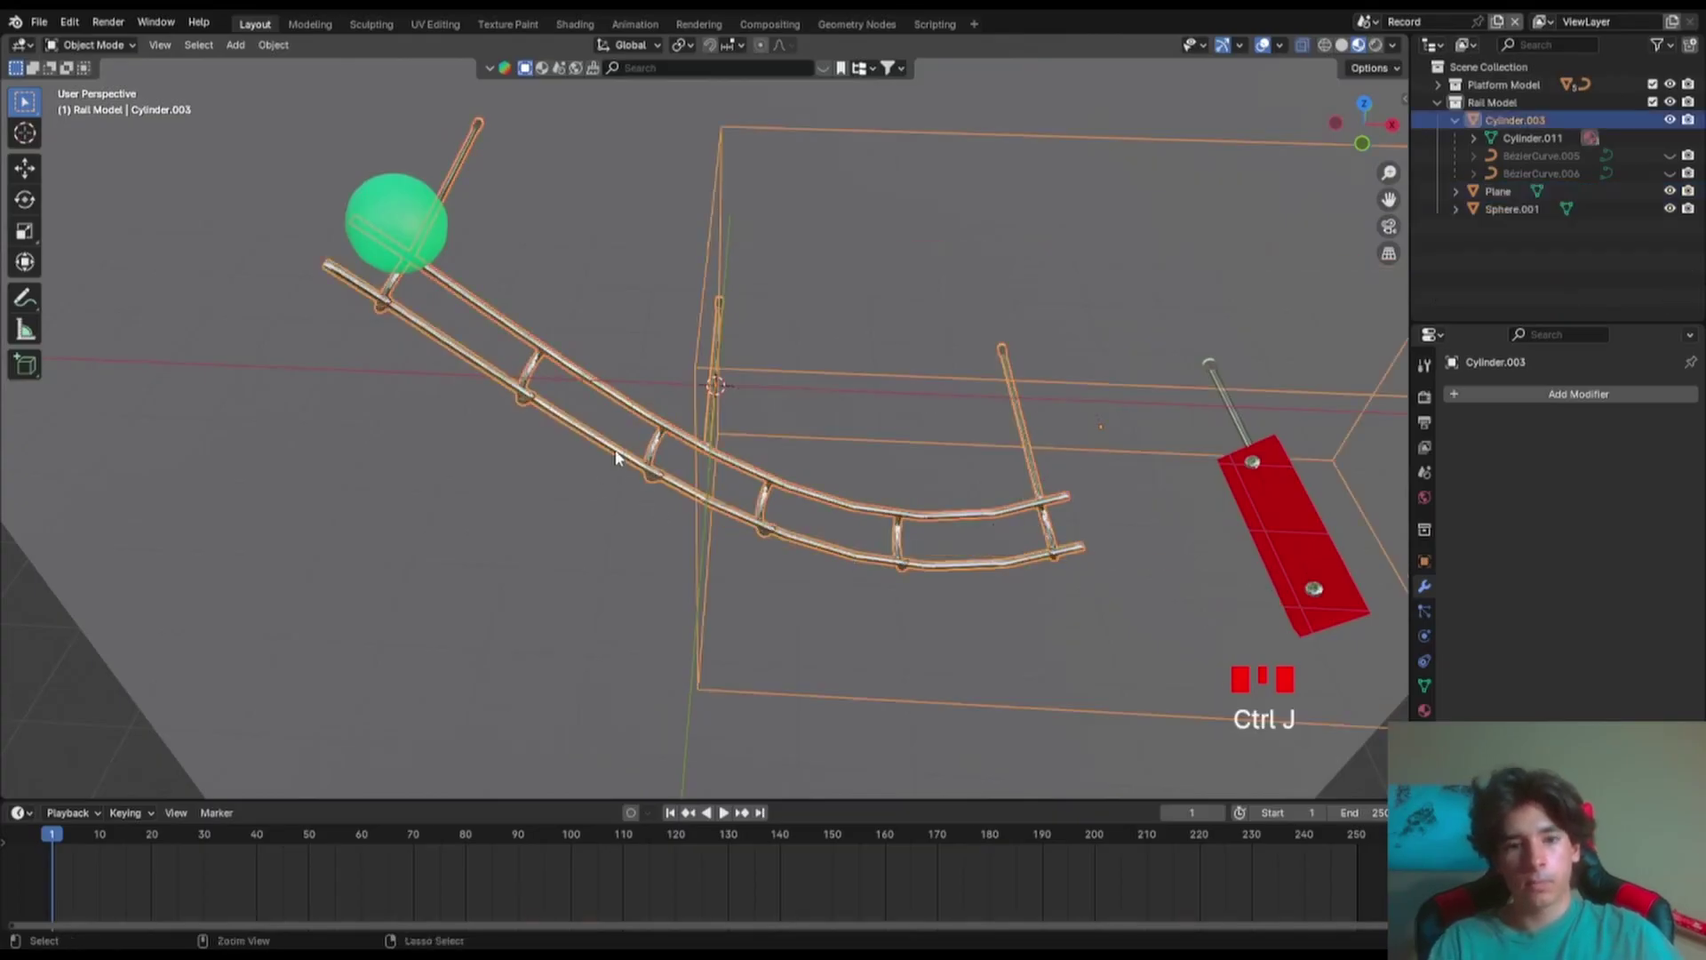
- Apply location, rotation and scale to the joined rail object and show its rigid body settings
middle_click_drag(645, 385, 676, 402)
scroll(673, 402, "down", 2)
left_click(1424, 636)
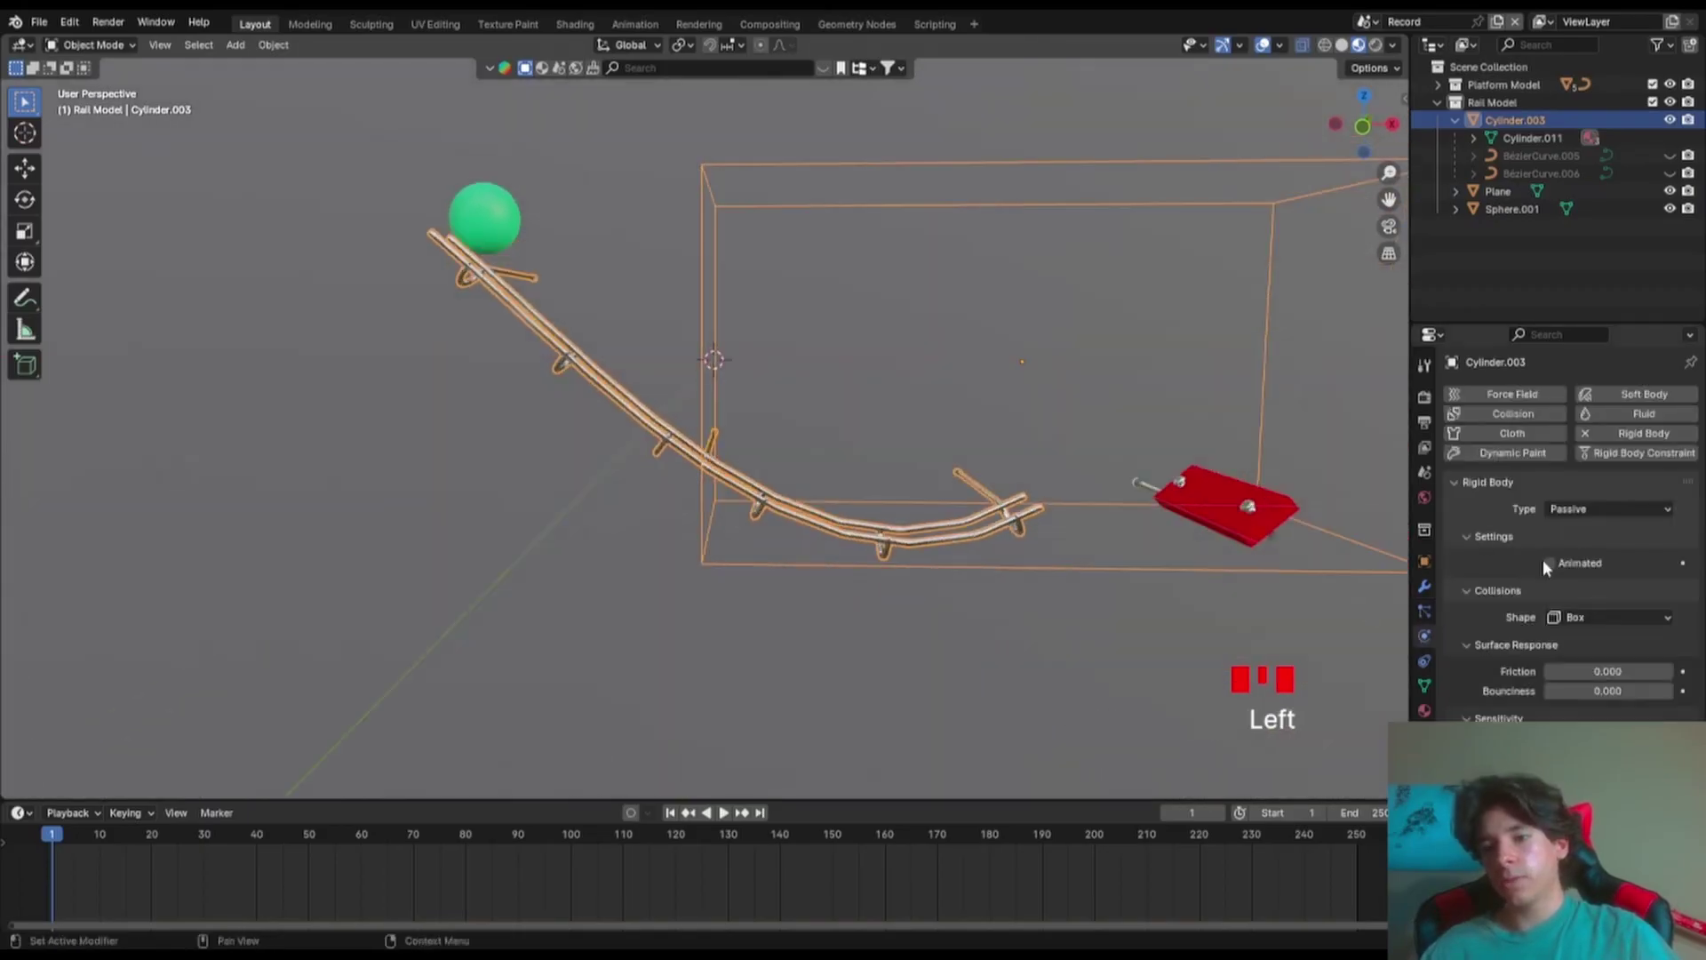
left_click(1607, 618)
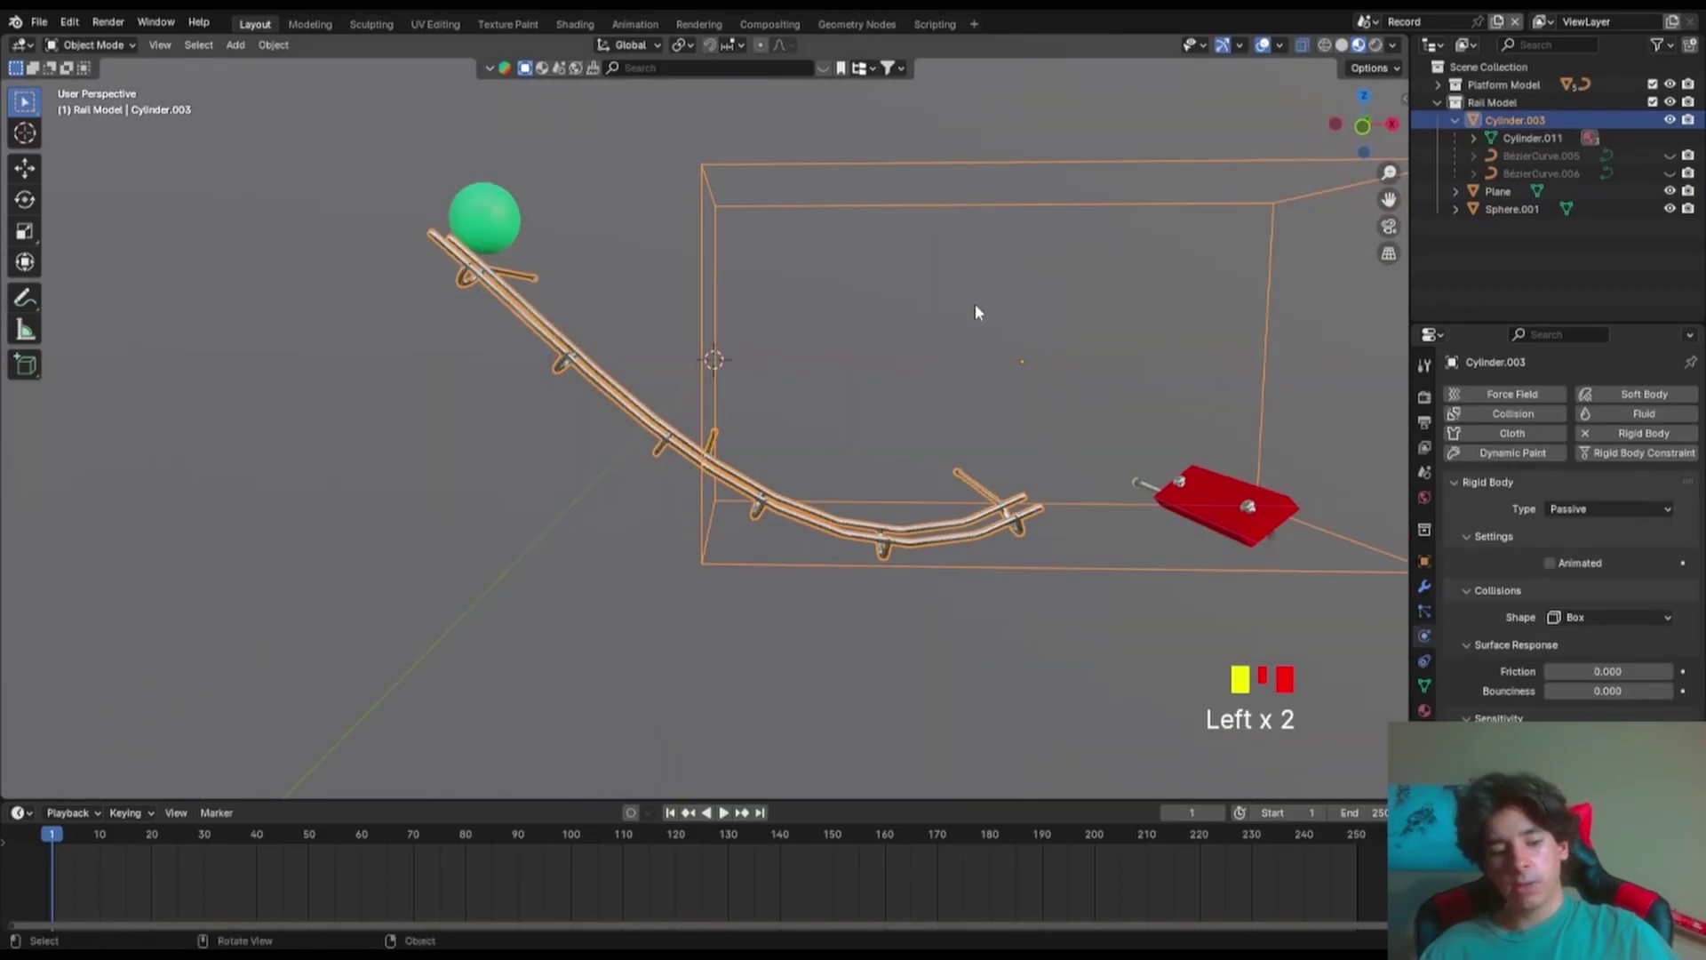
key("ctrl+a")
left_click(805, 334)
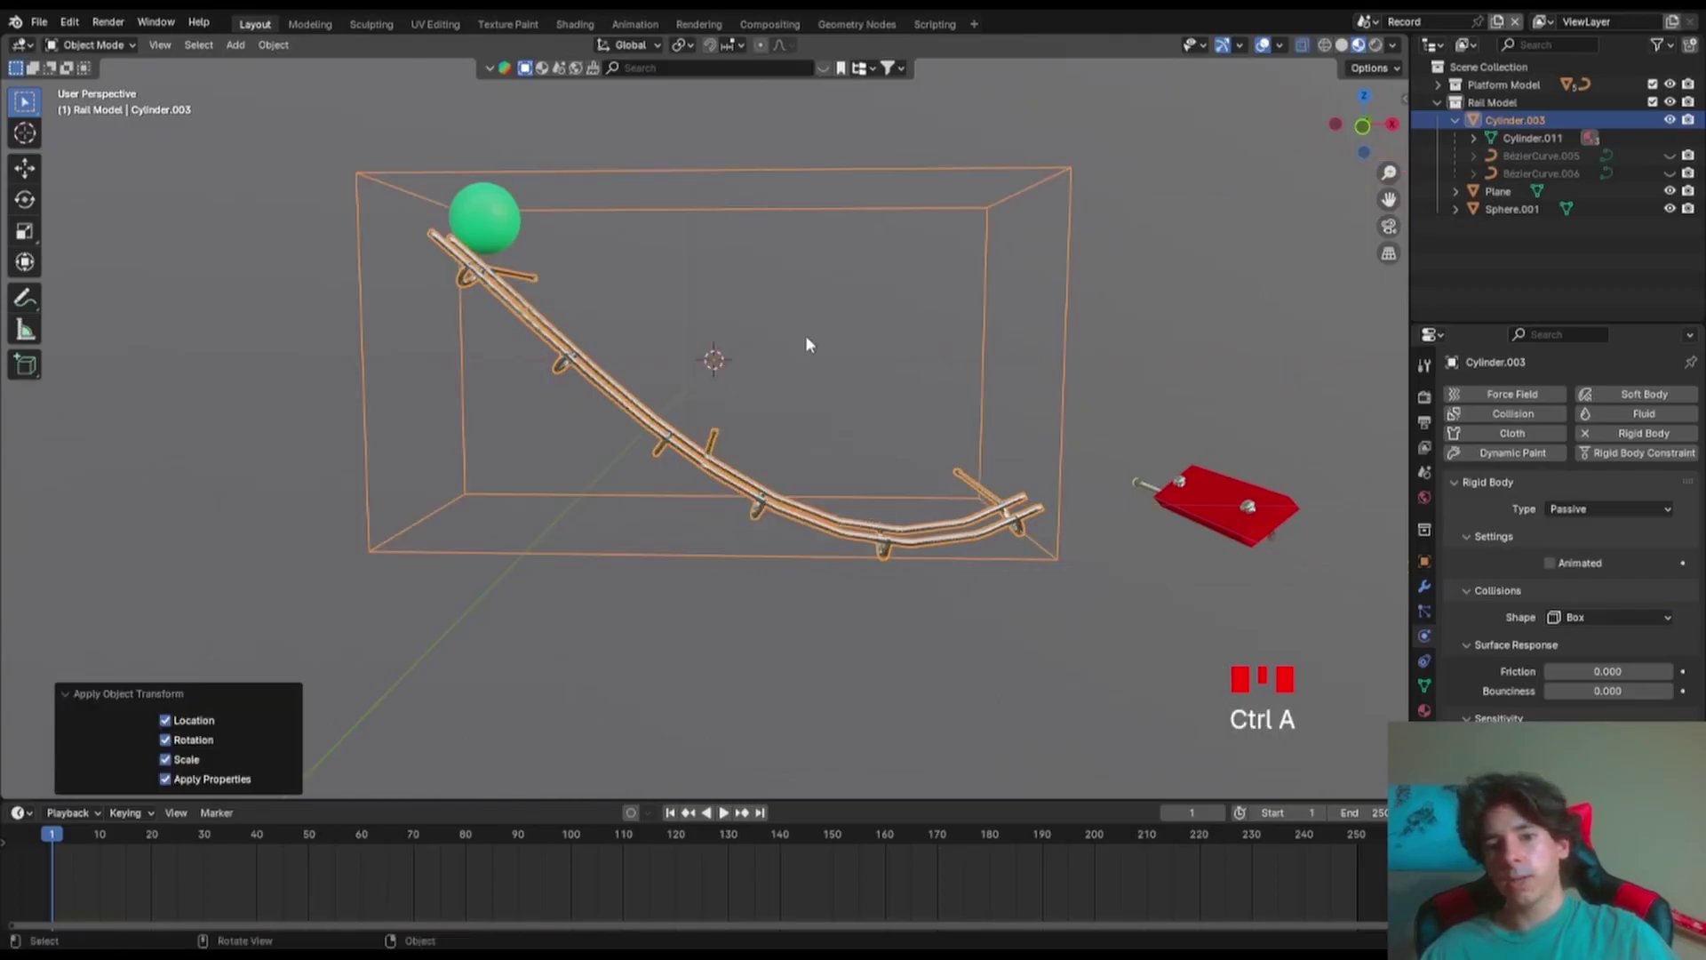
- Set the joined rail's rigid body collision shape to Mesh
middle_click_drag(631, 300, 636, 345)
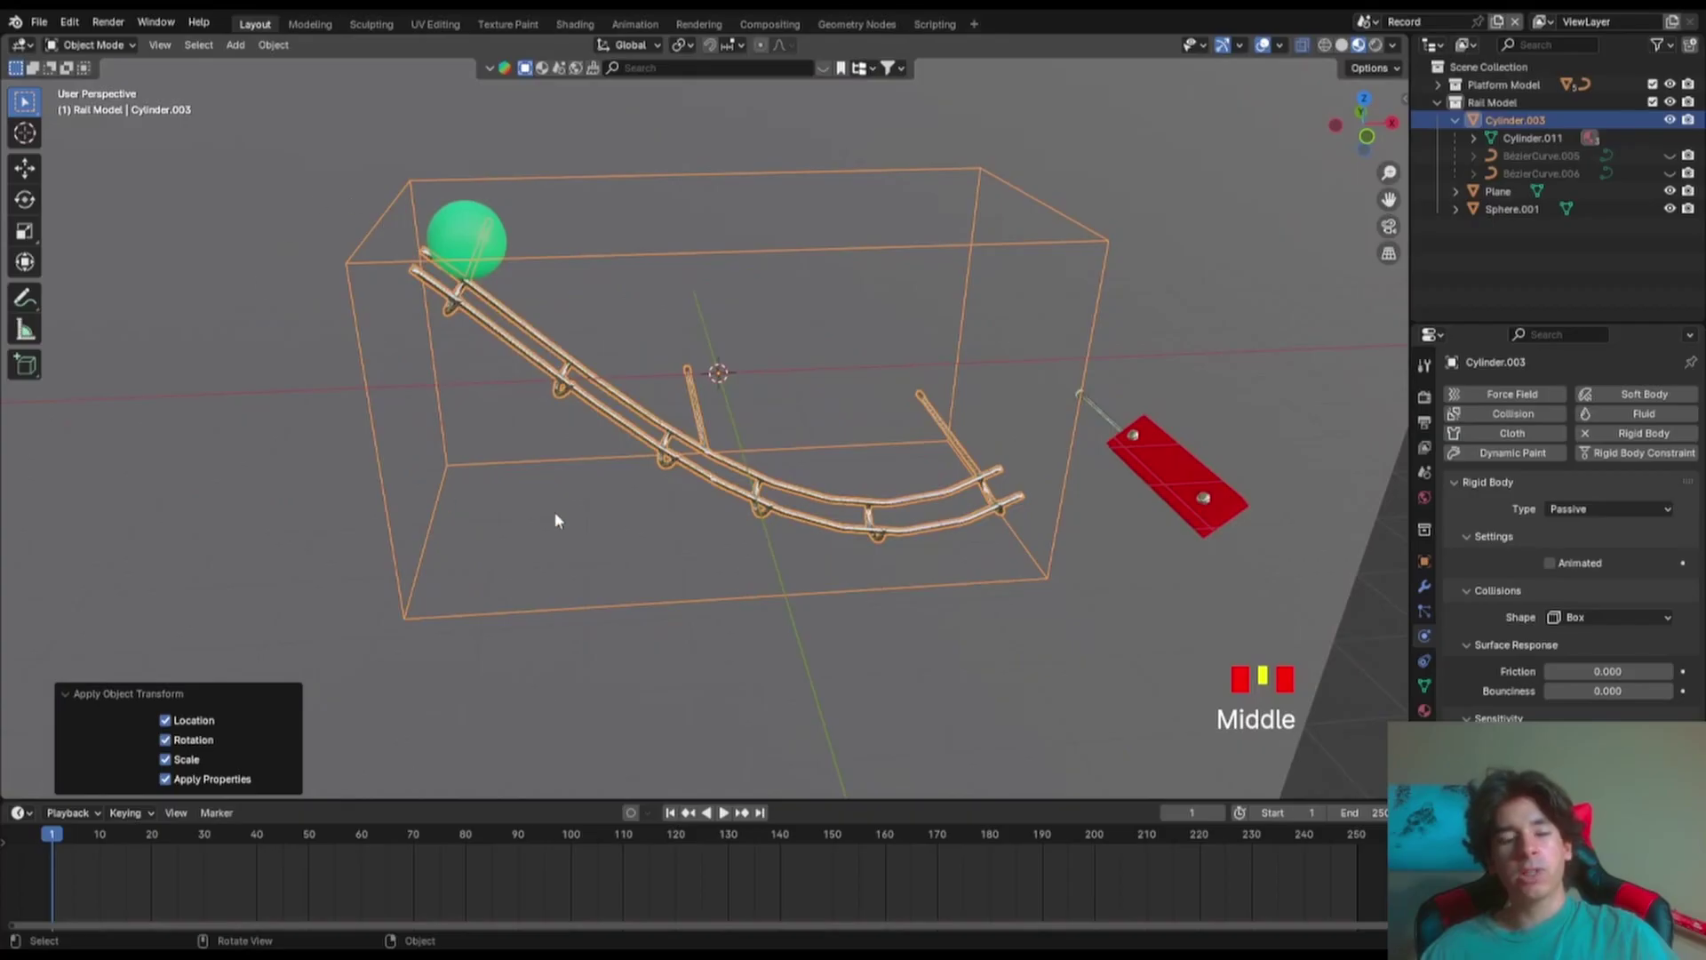
middle_click_drag(869, 423, 866, 391)
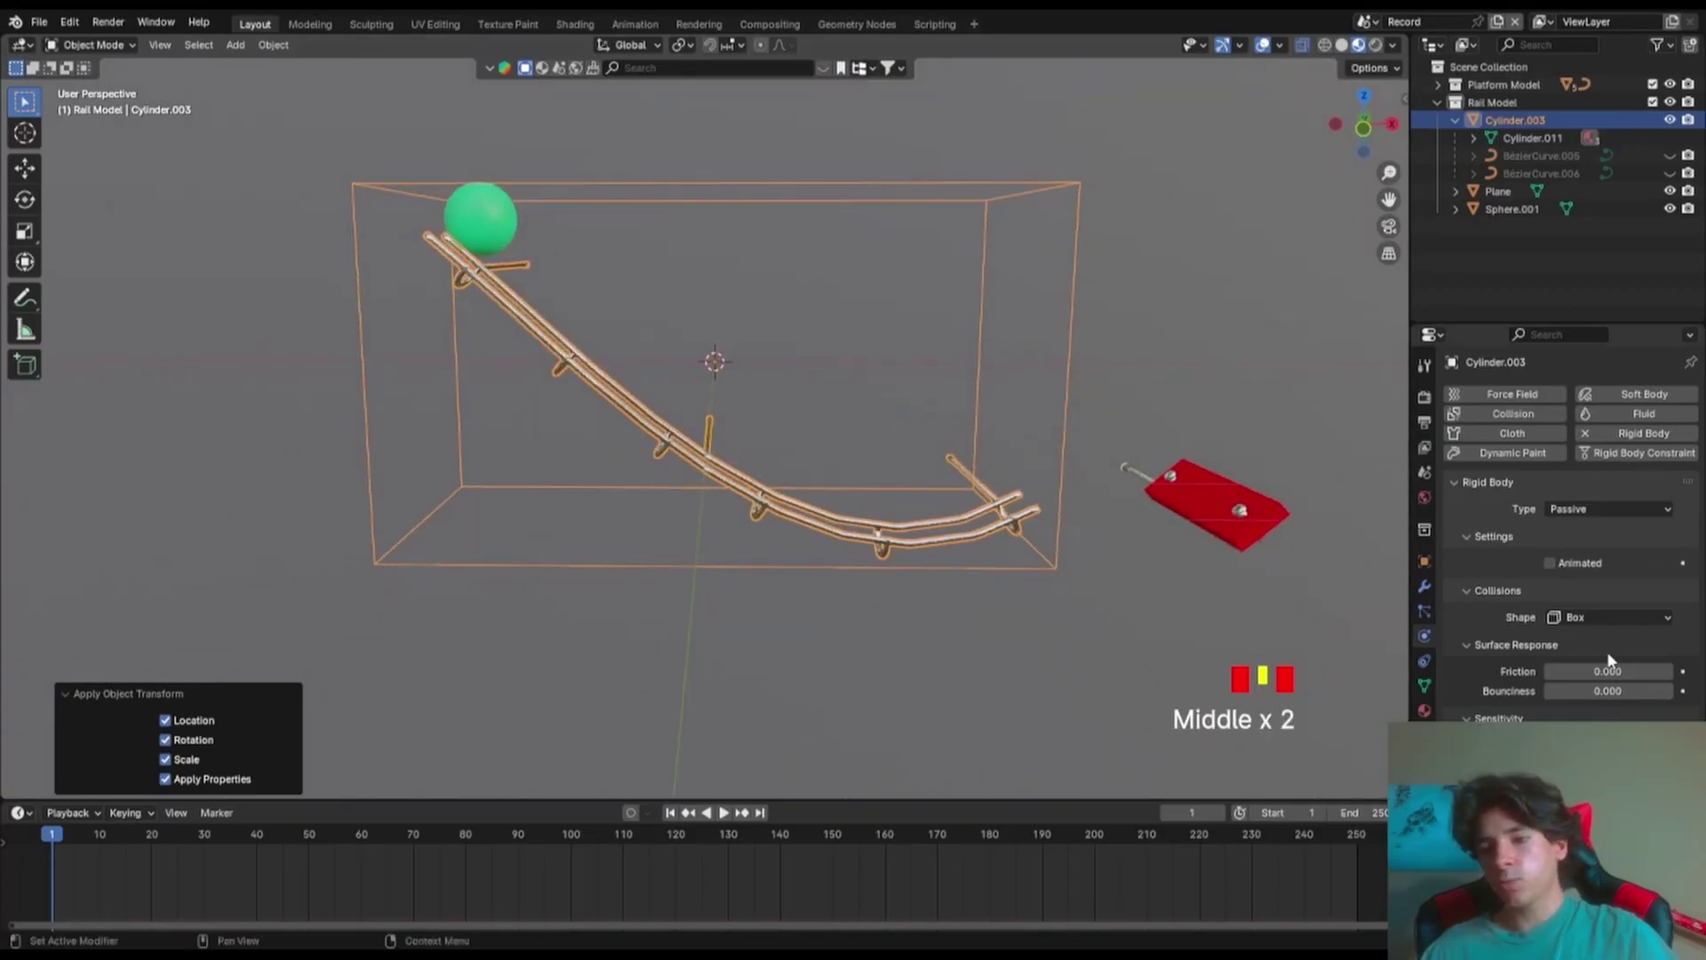
left_click(1609, 594)
left_click(1518, 592)
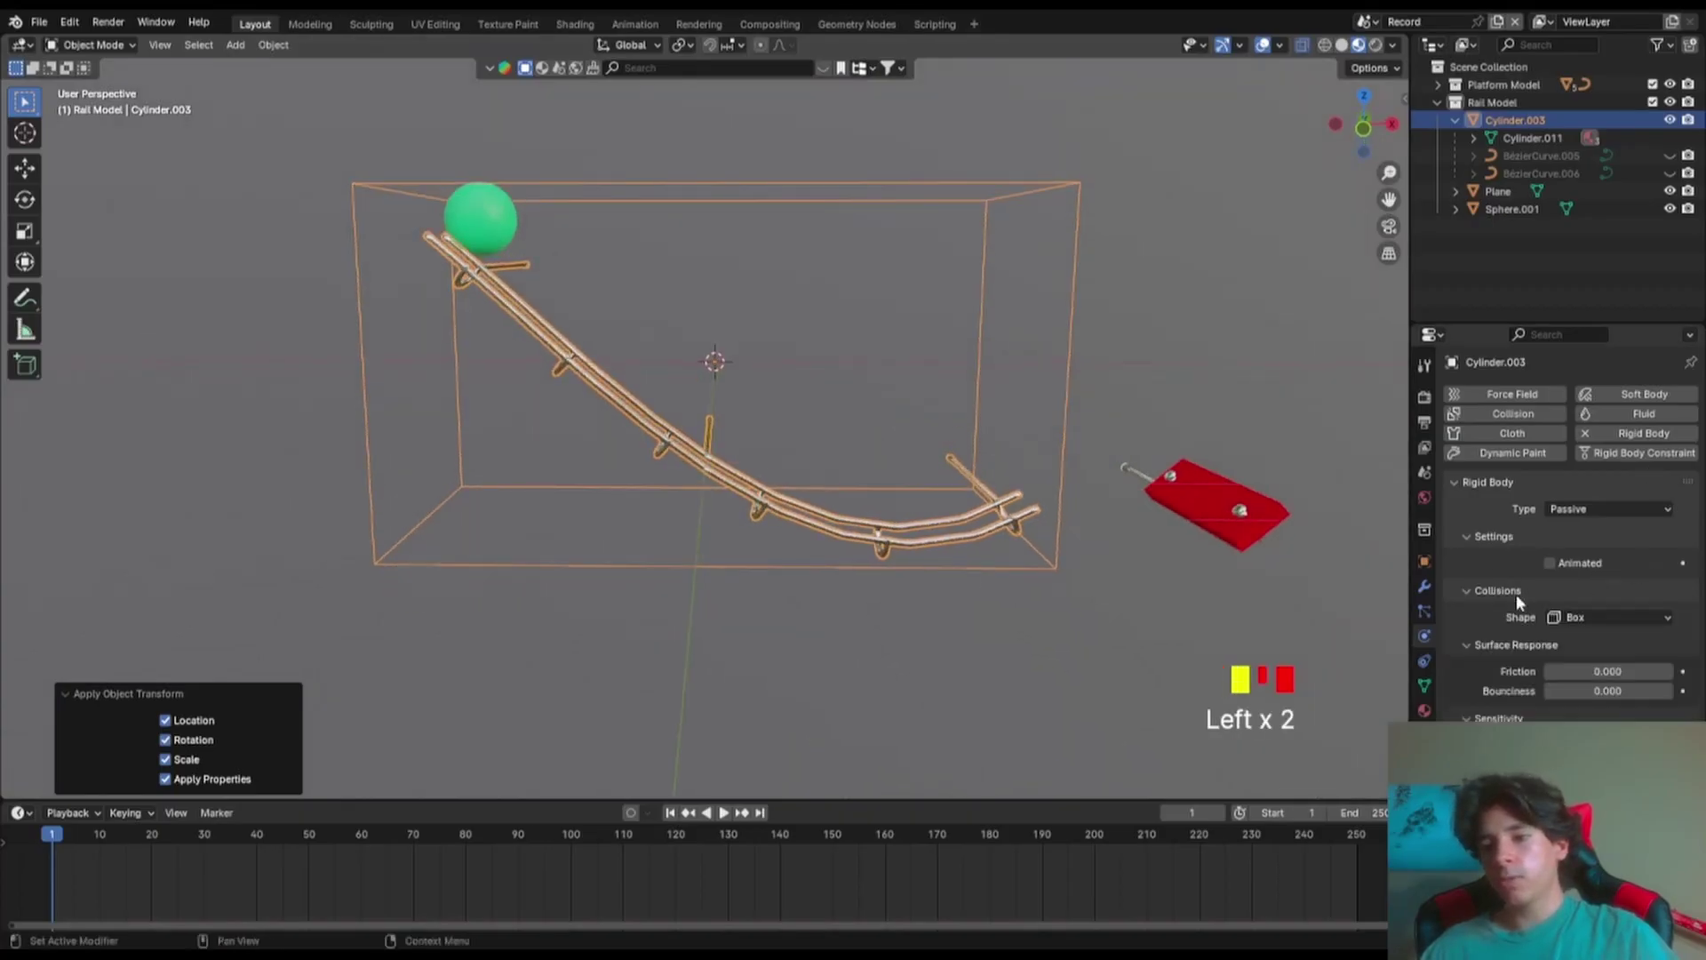
left_click(1603, 622)
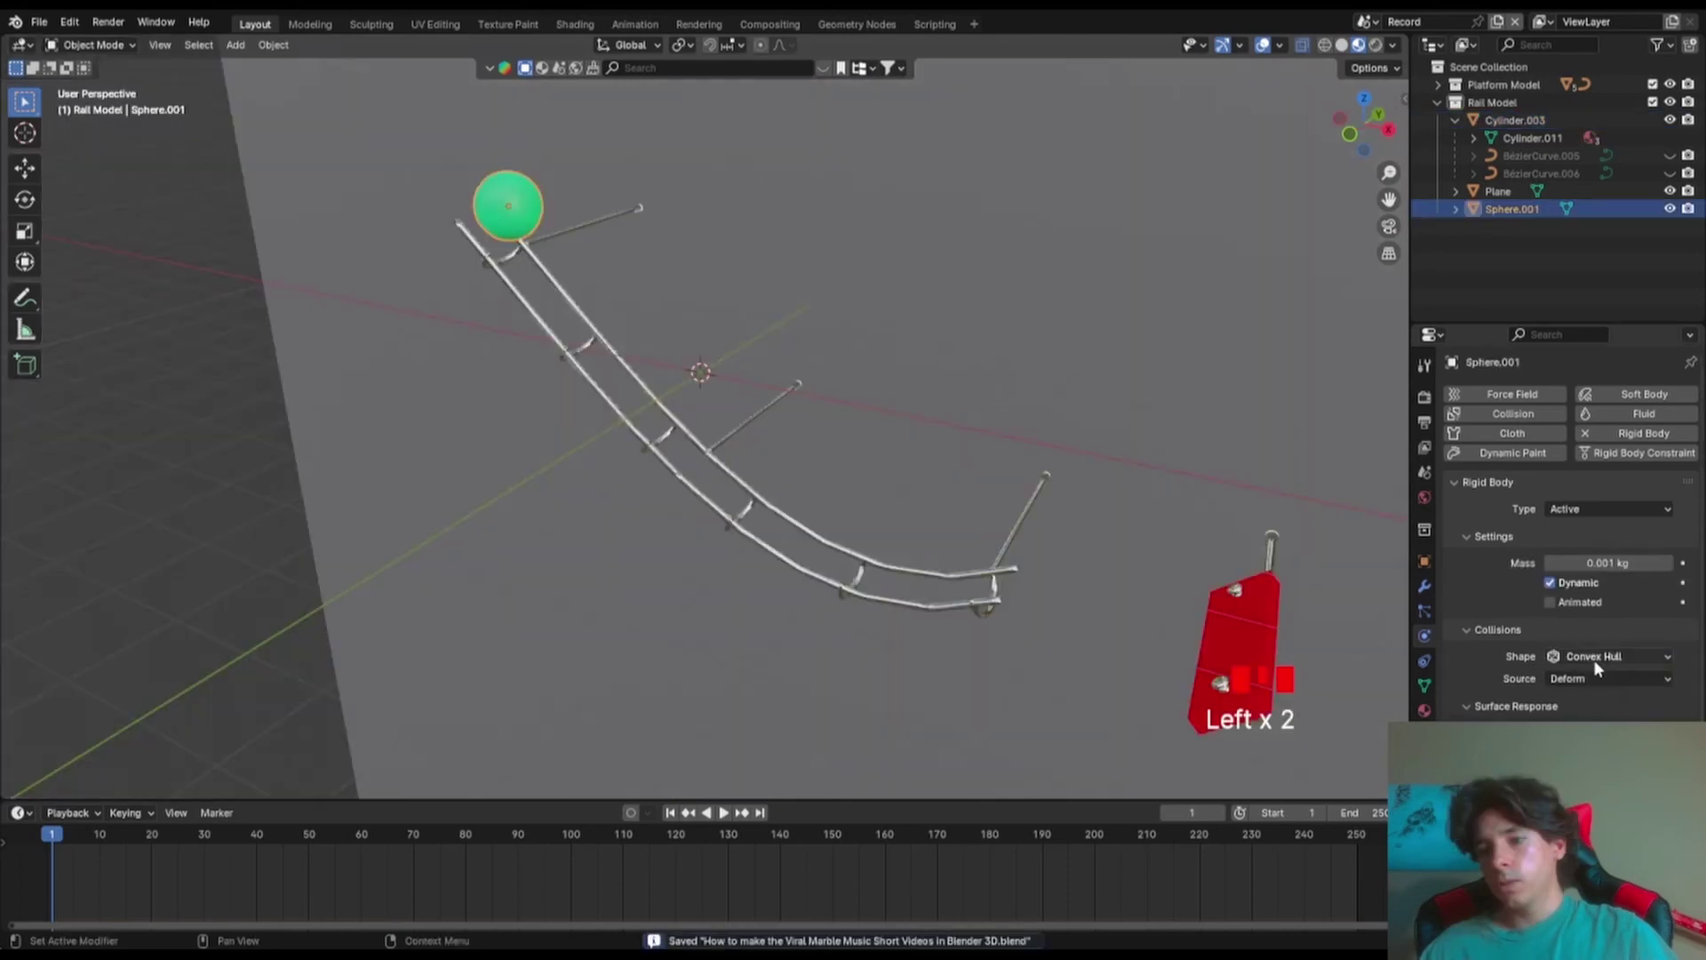
left_click(1604, 656)
left_click(1573, 665)
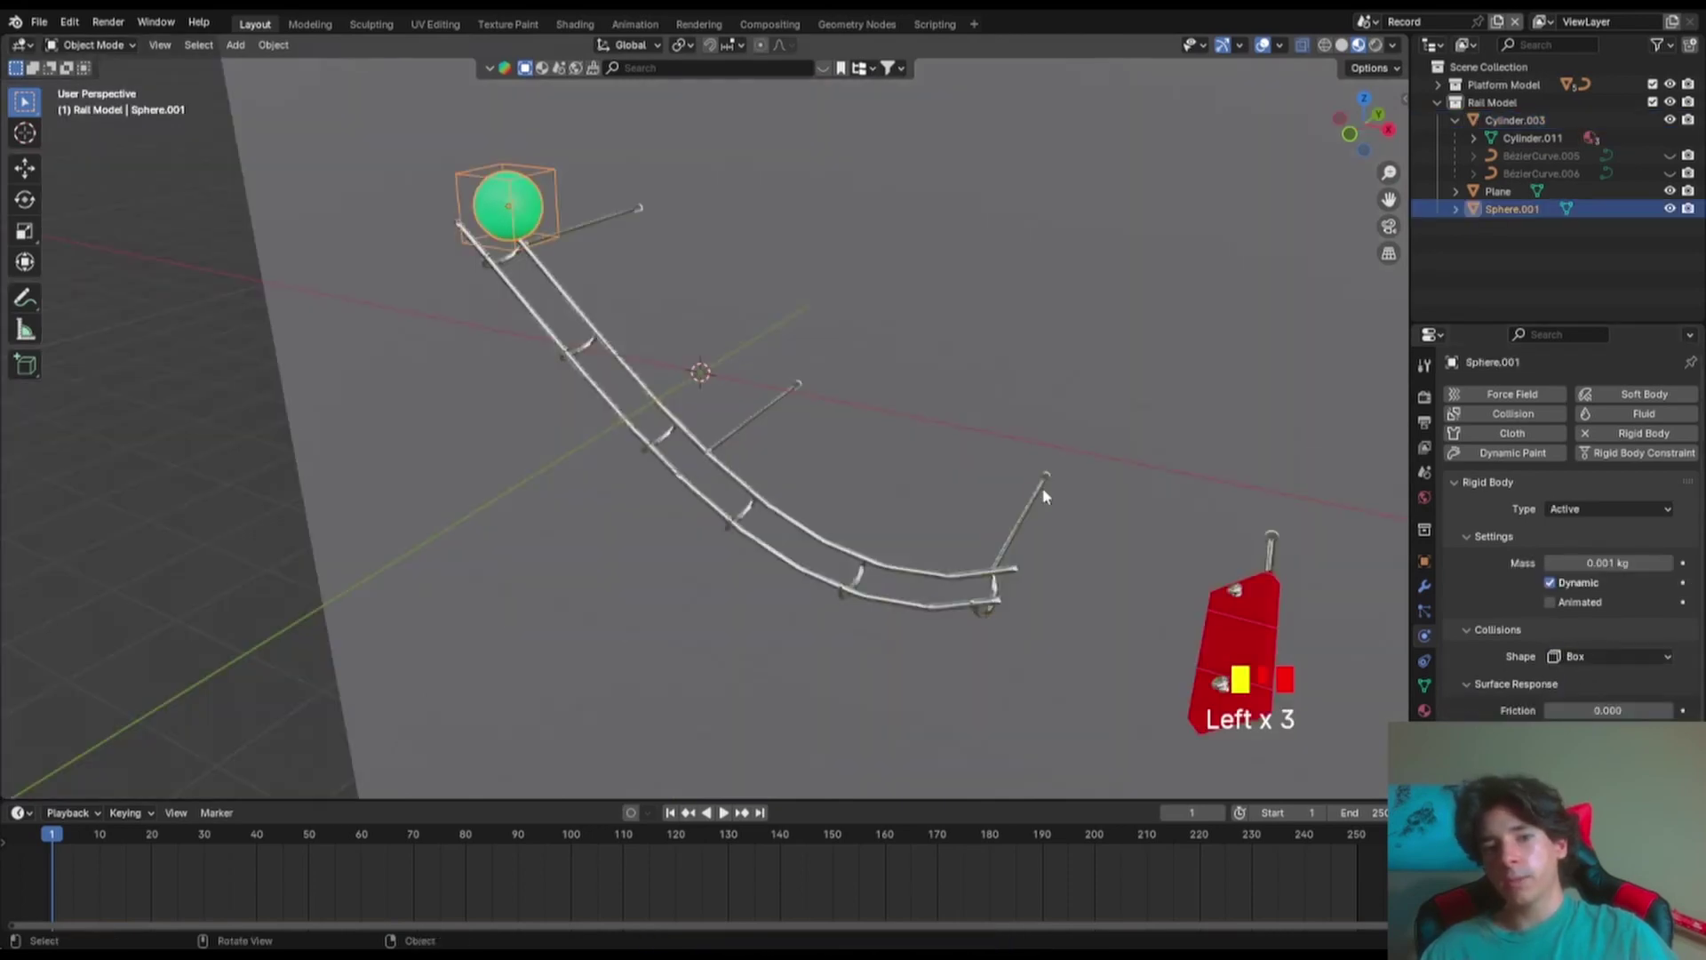
- Set the green ball's rigid body collision shape to Sphere and save the file
left_click(1582, 656)
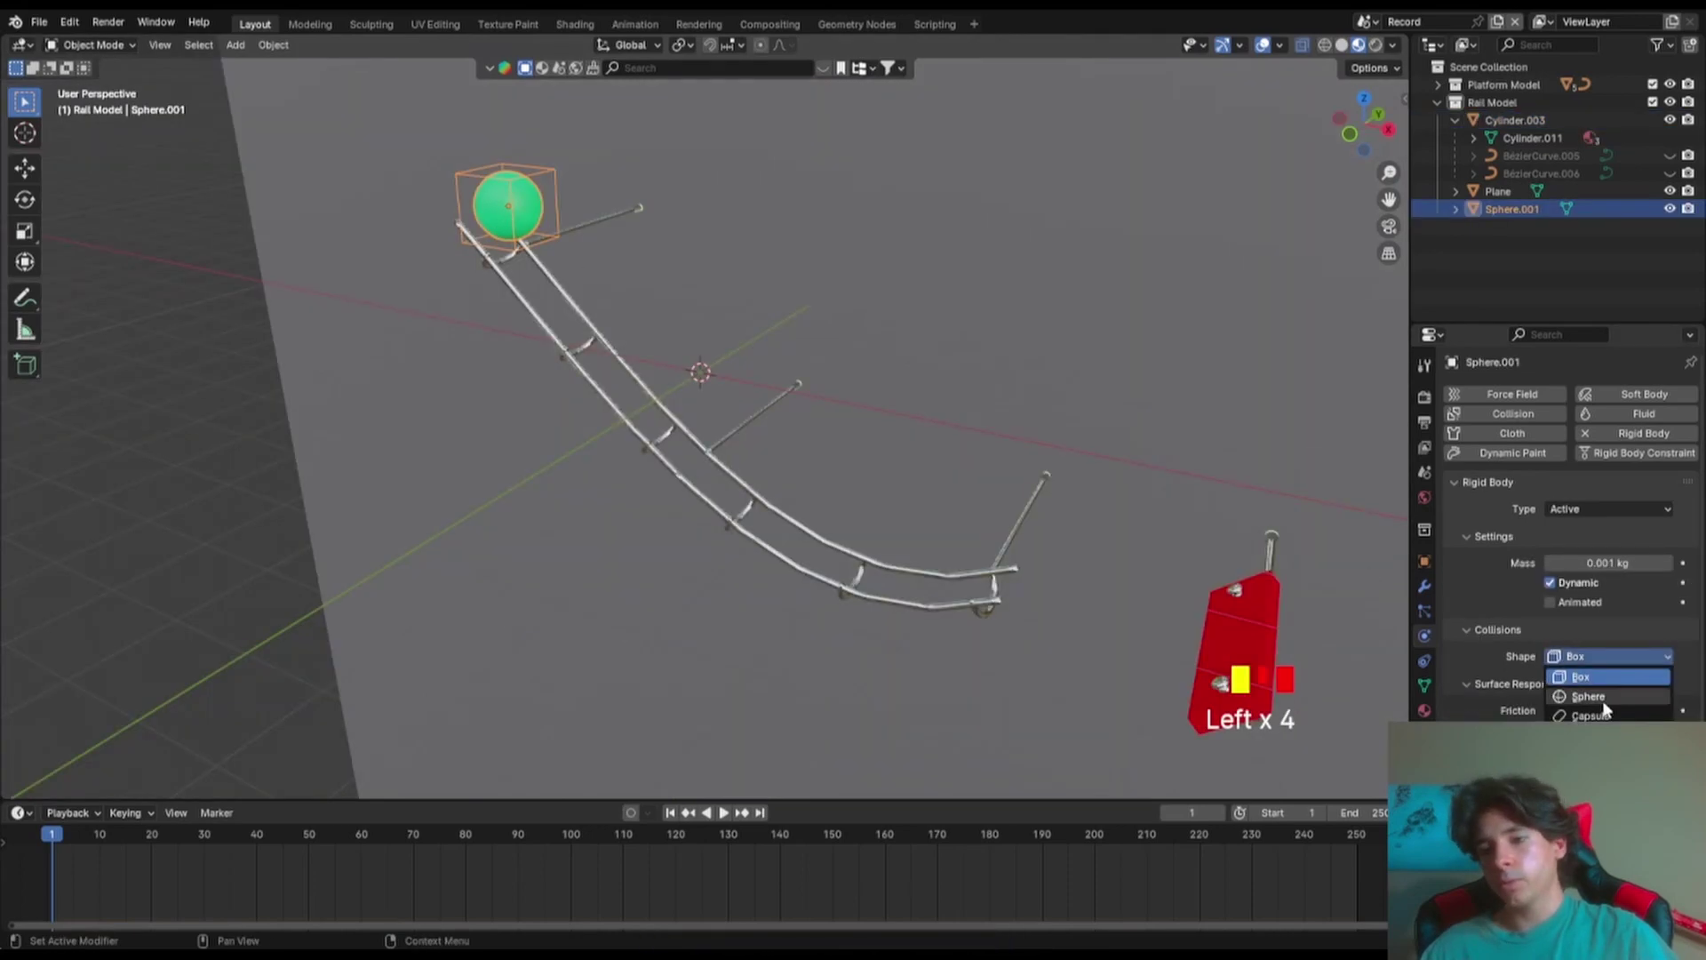
left_click(1602, 699)
key("ctrl+s")
- Add a Passive rigid body with Box collision shape to the red platform
scroll(811, 537, "up", 2)
left_click(1178, 480)
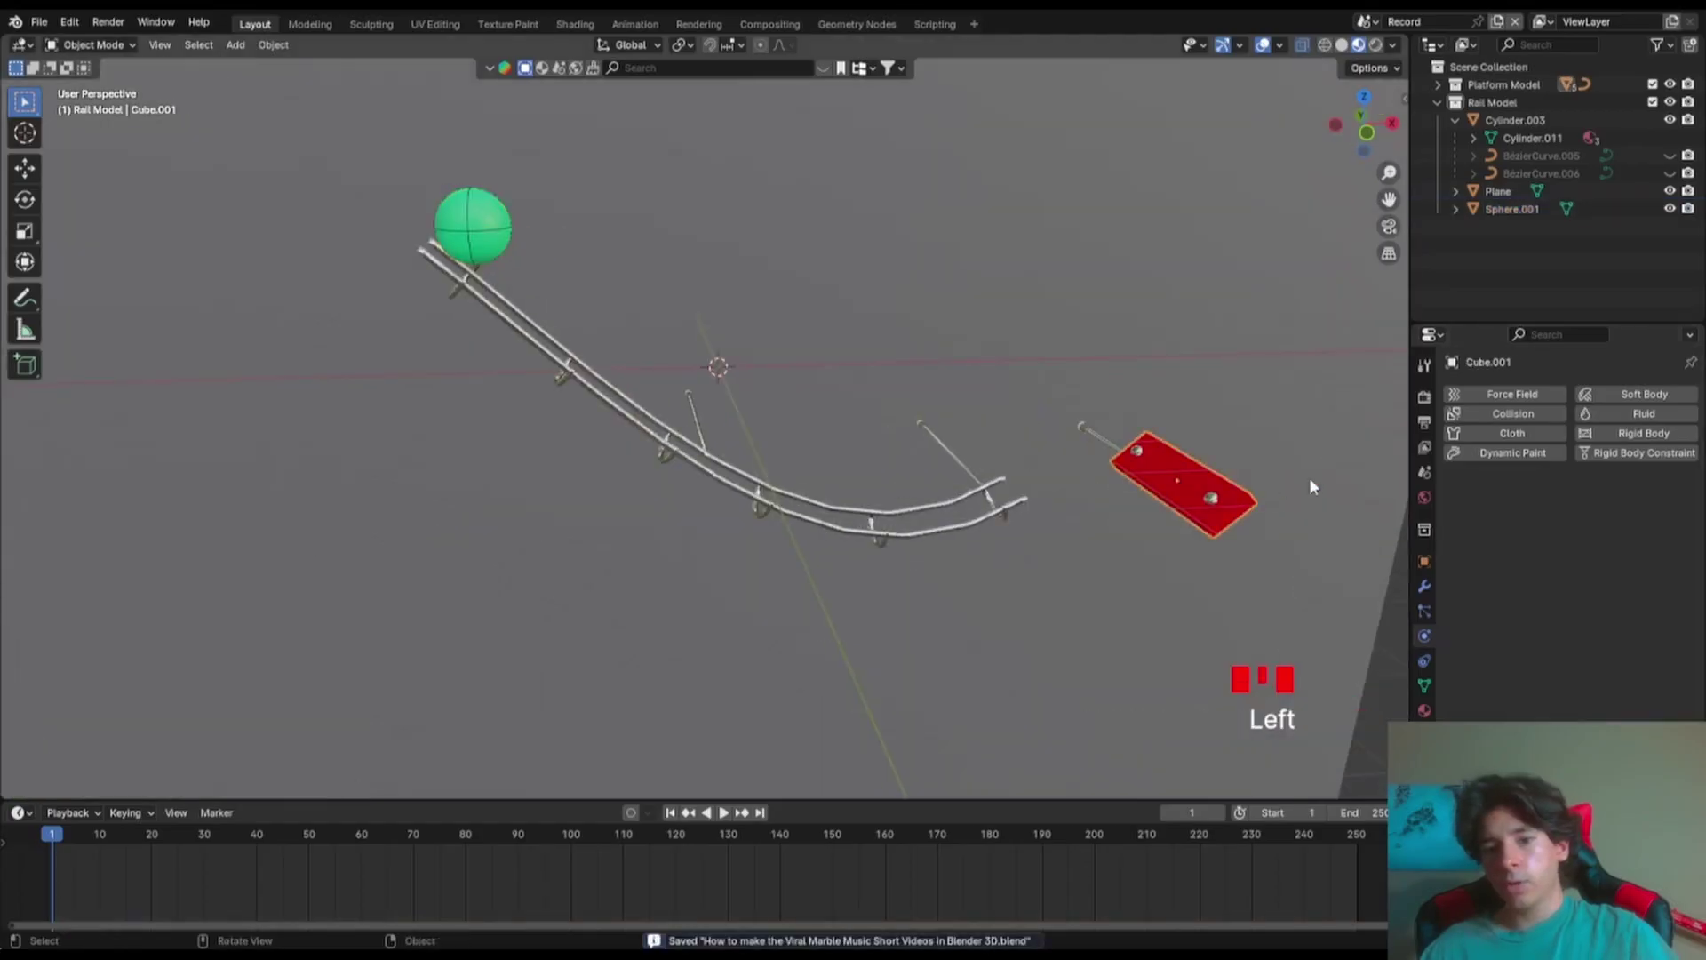
mouse_move(1309, 481)
middle_mouse_down()
mouse_move(1253, 464)
mouse_move(1315, 457)
middle_mouse_up()
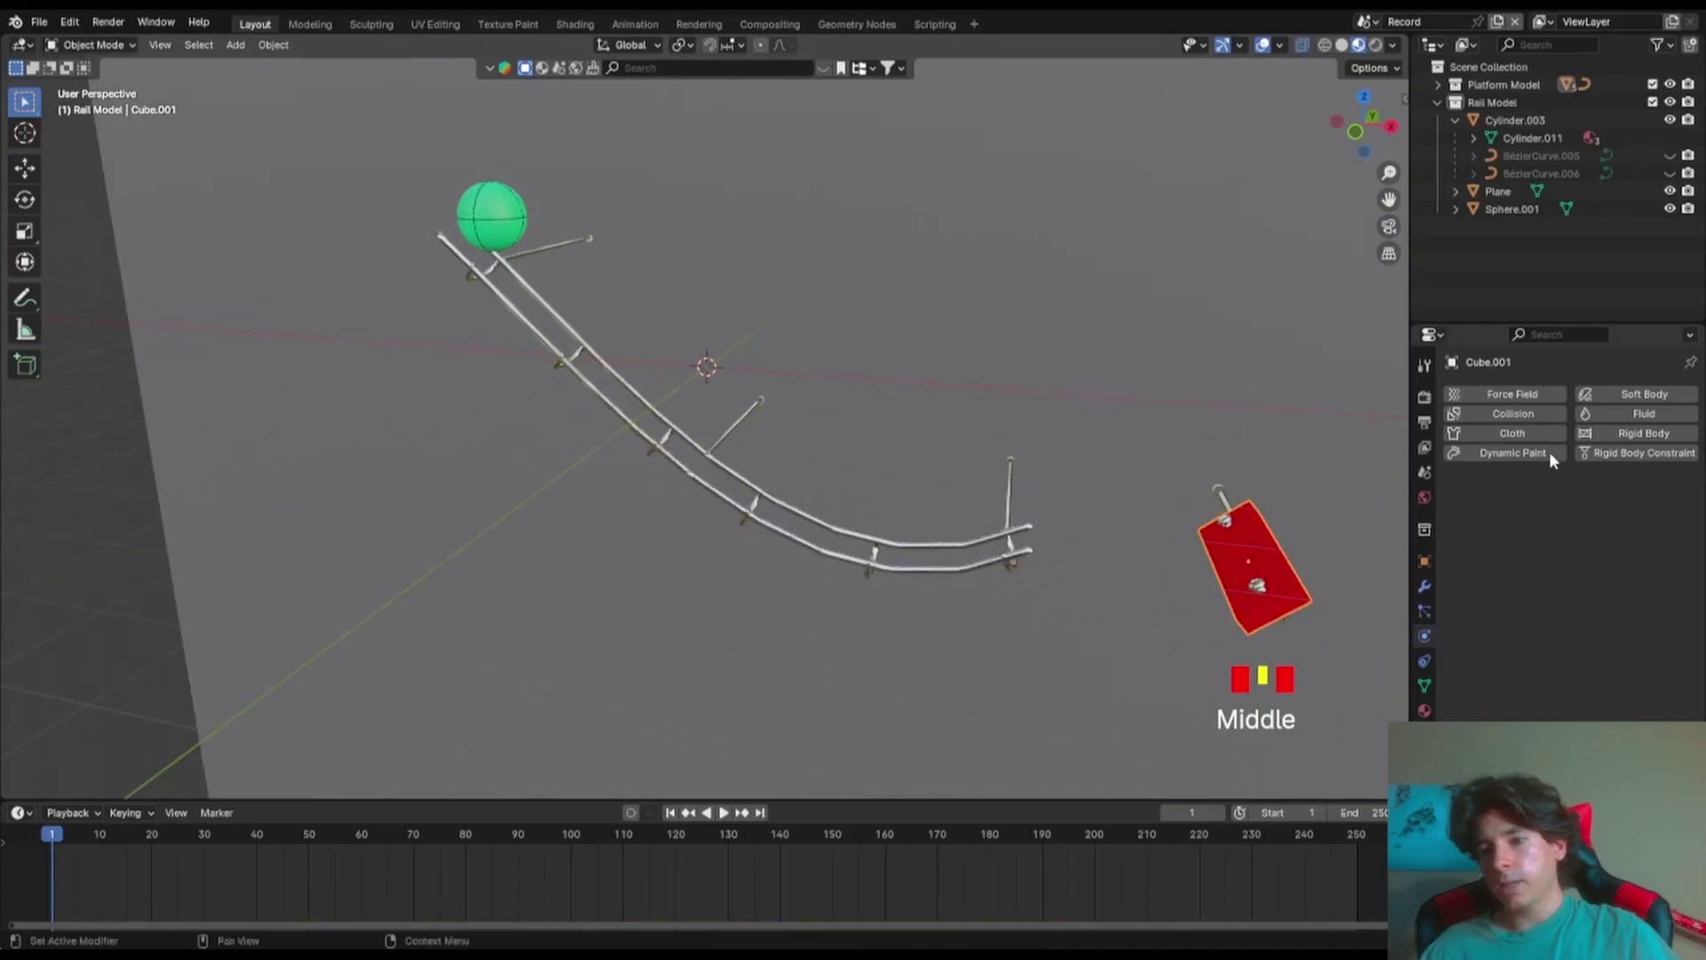
left_click(1635, 433)
left_click_drag(1612, 503, 1591, 542)
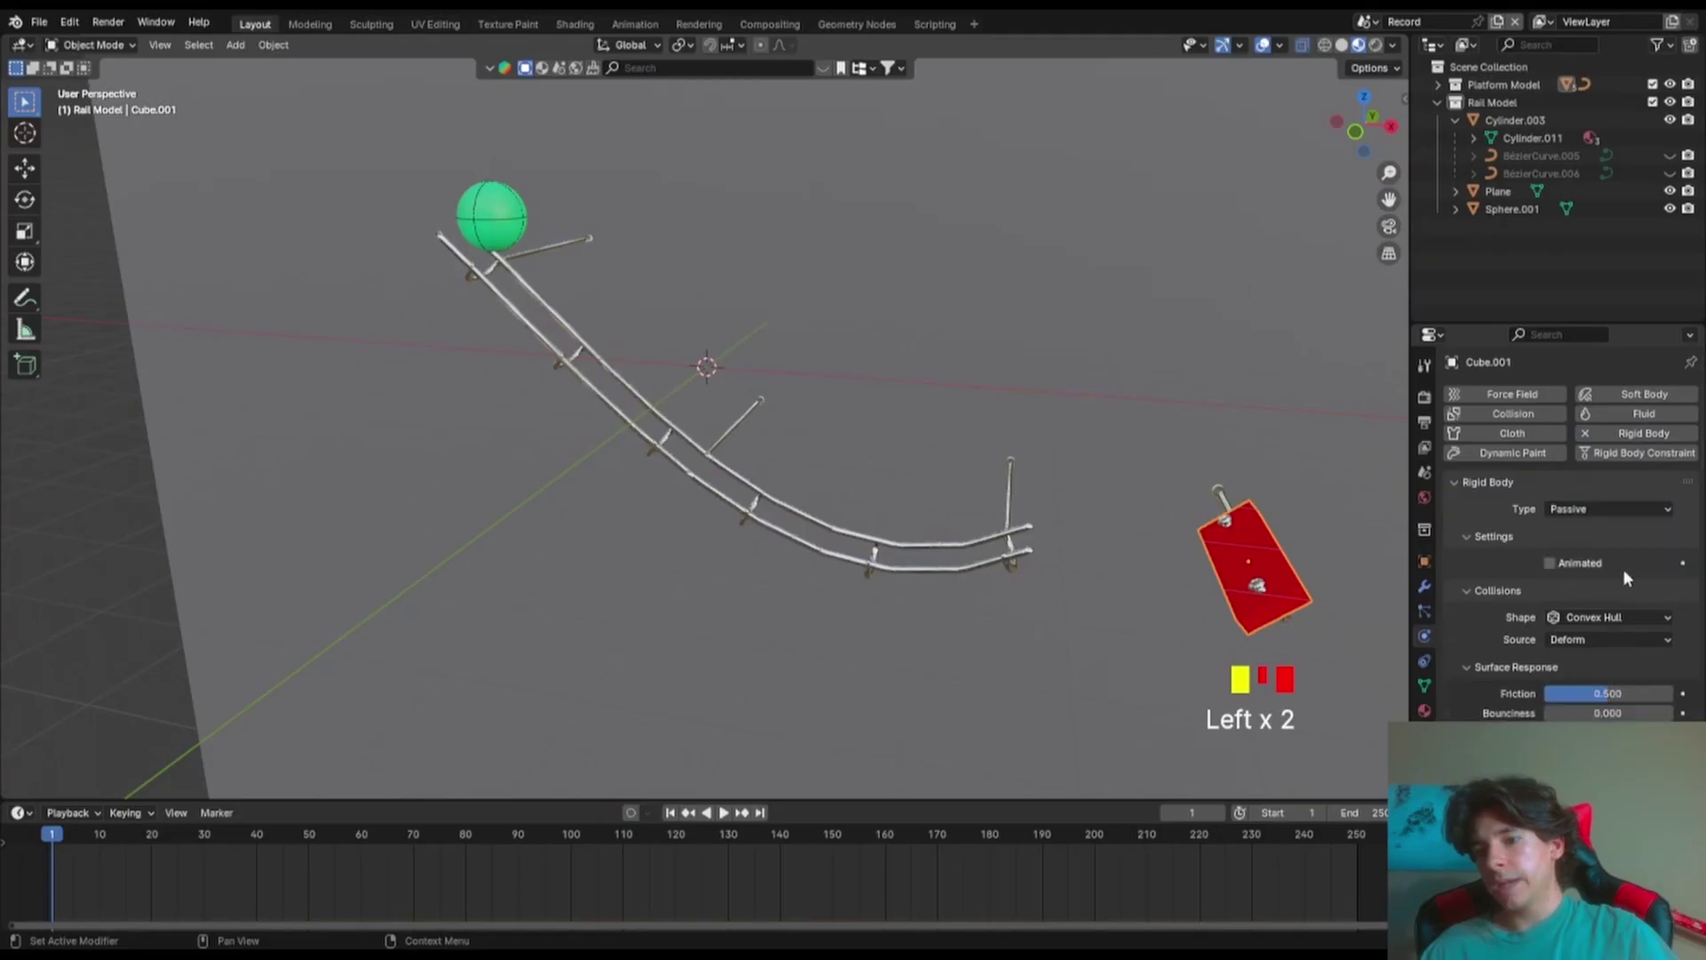
left_click_drag(1590, 611, 1587, 638)
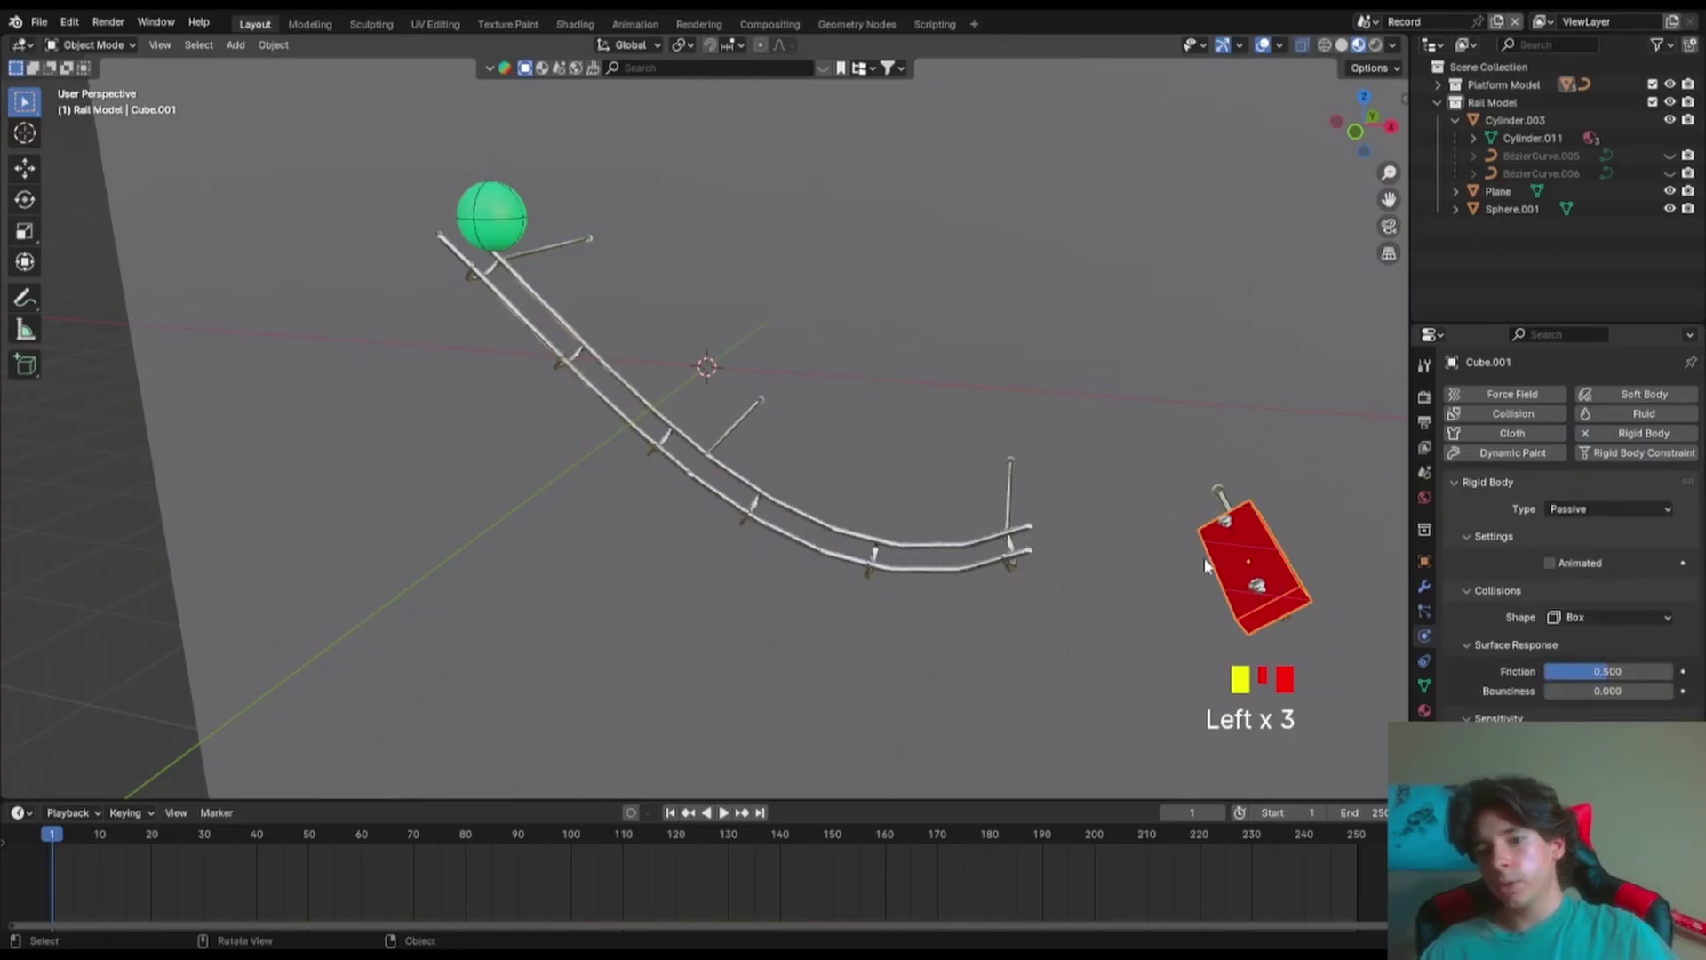
middle_click_drag(1258, 497, 1130, 316)
scroll(1131, 316, "down", 2)
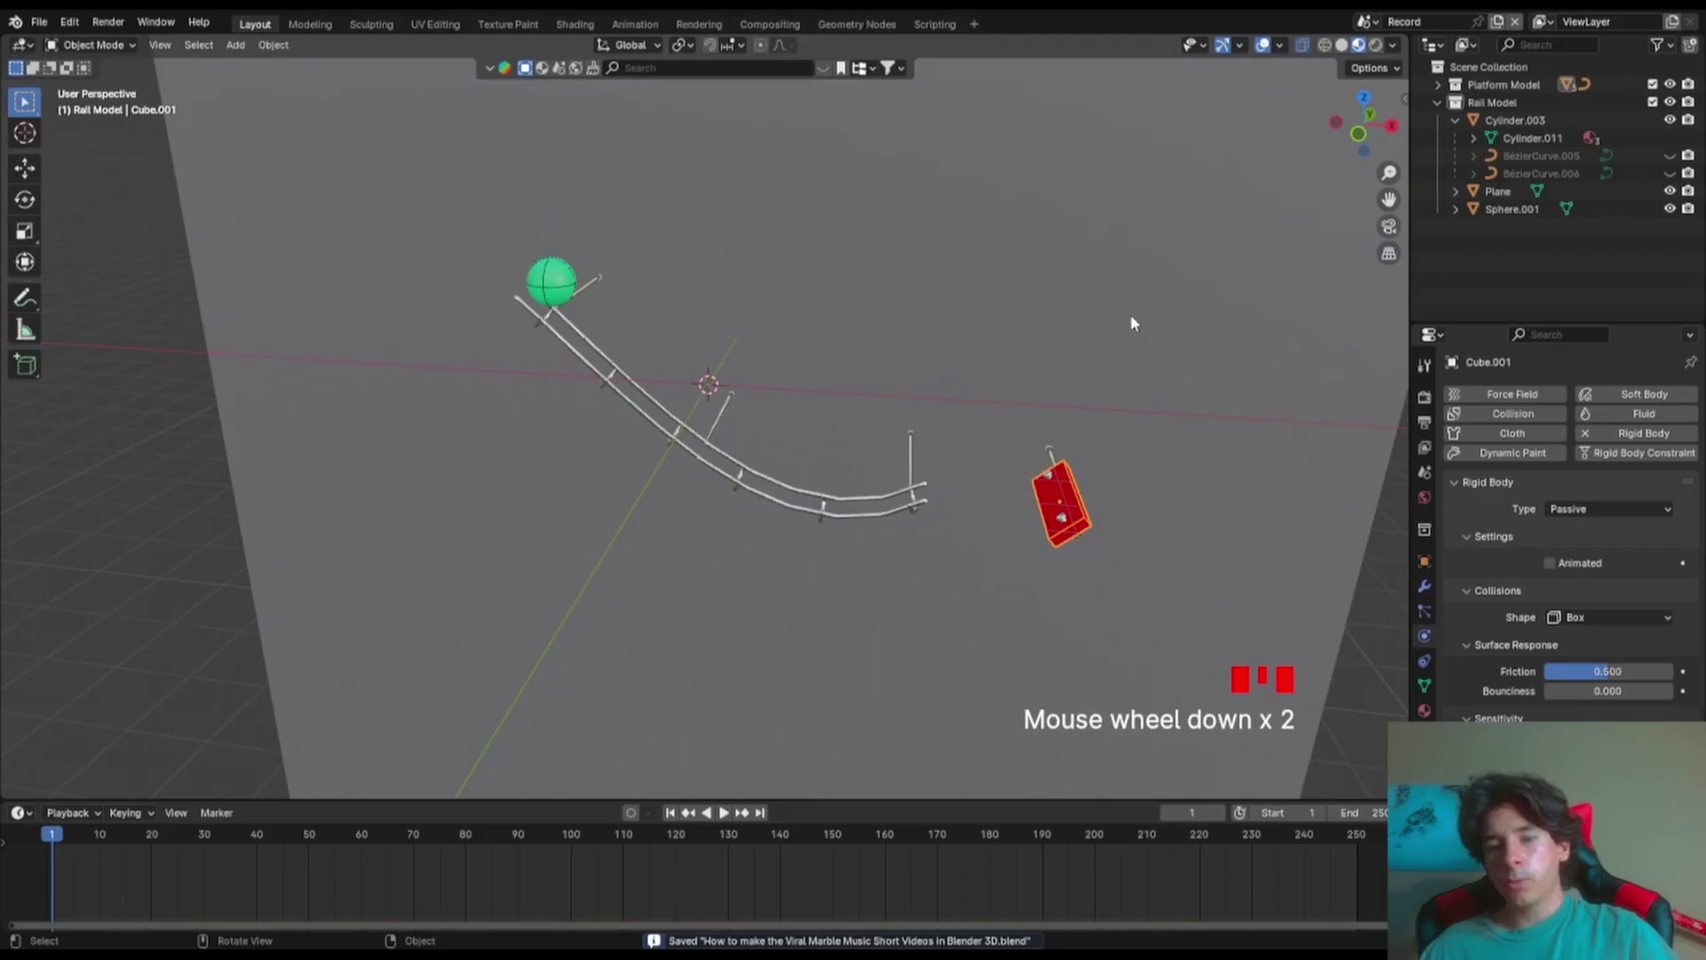
- Play the simulation, set the red platform's bounciness to 1.000 and save the file
left_click(726, 811)
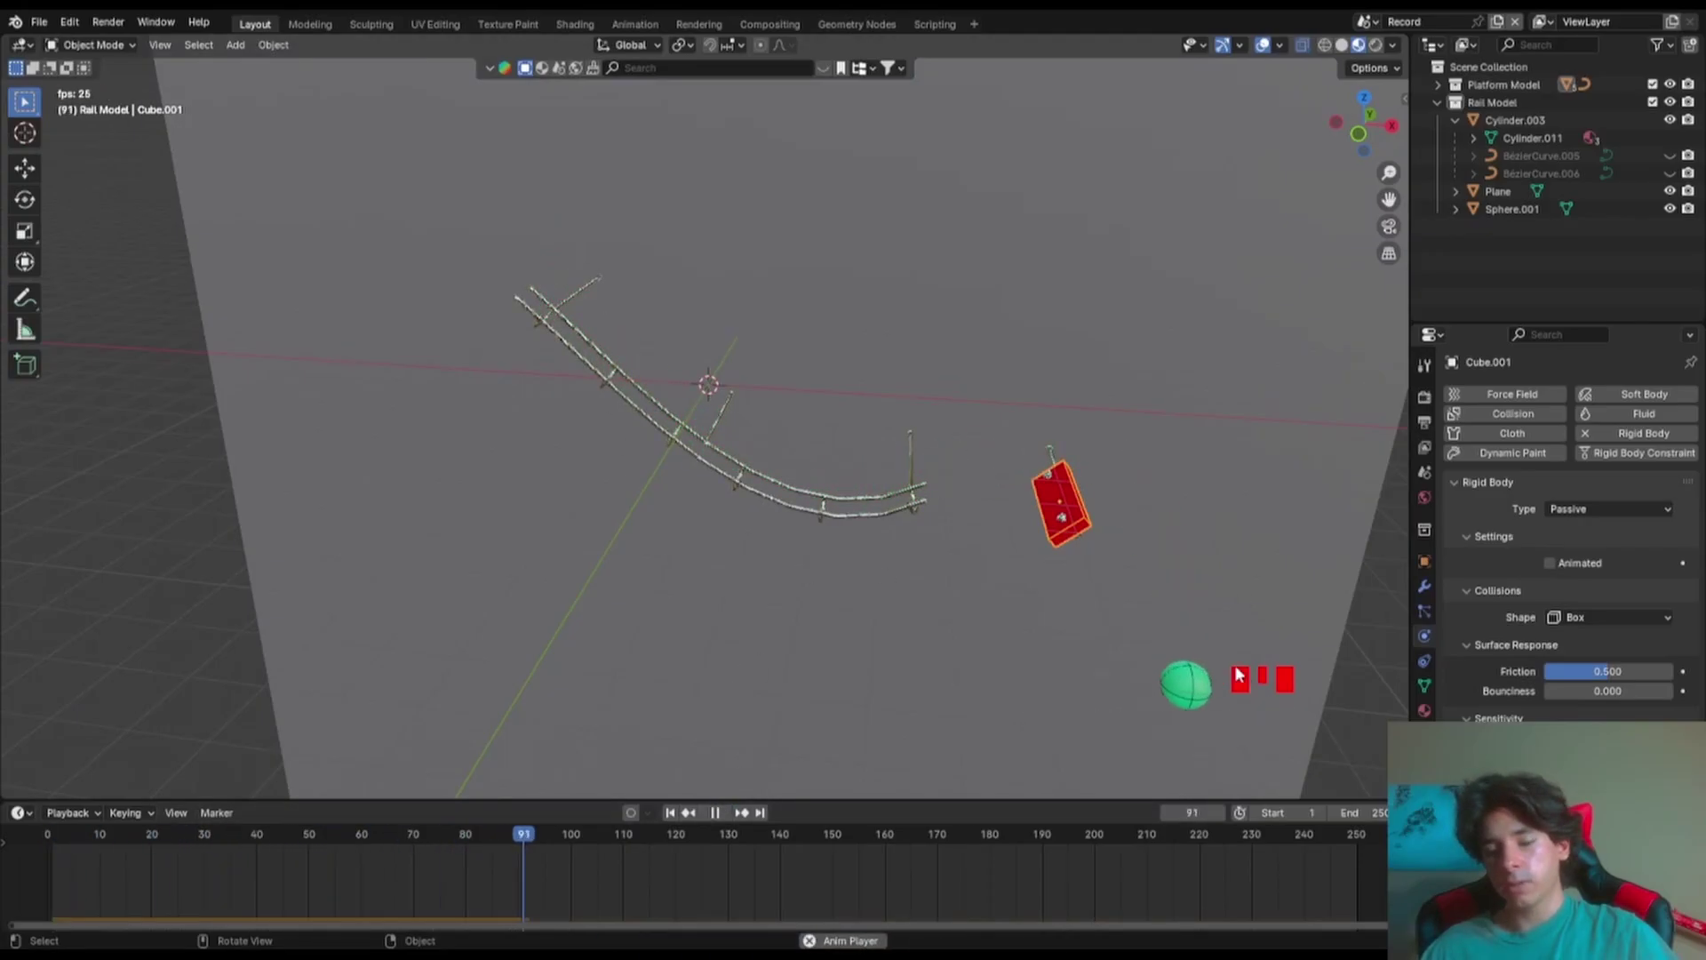
left_click_drag(1567, 691, 1671, 690)
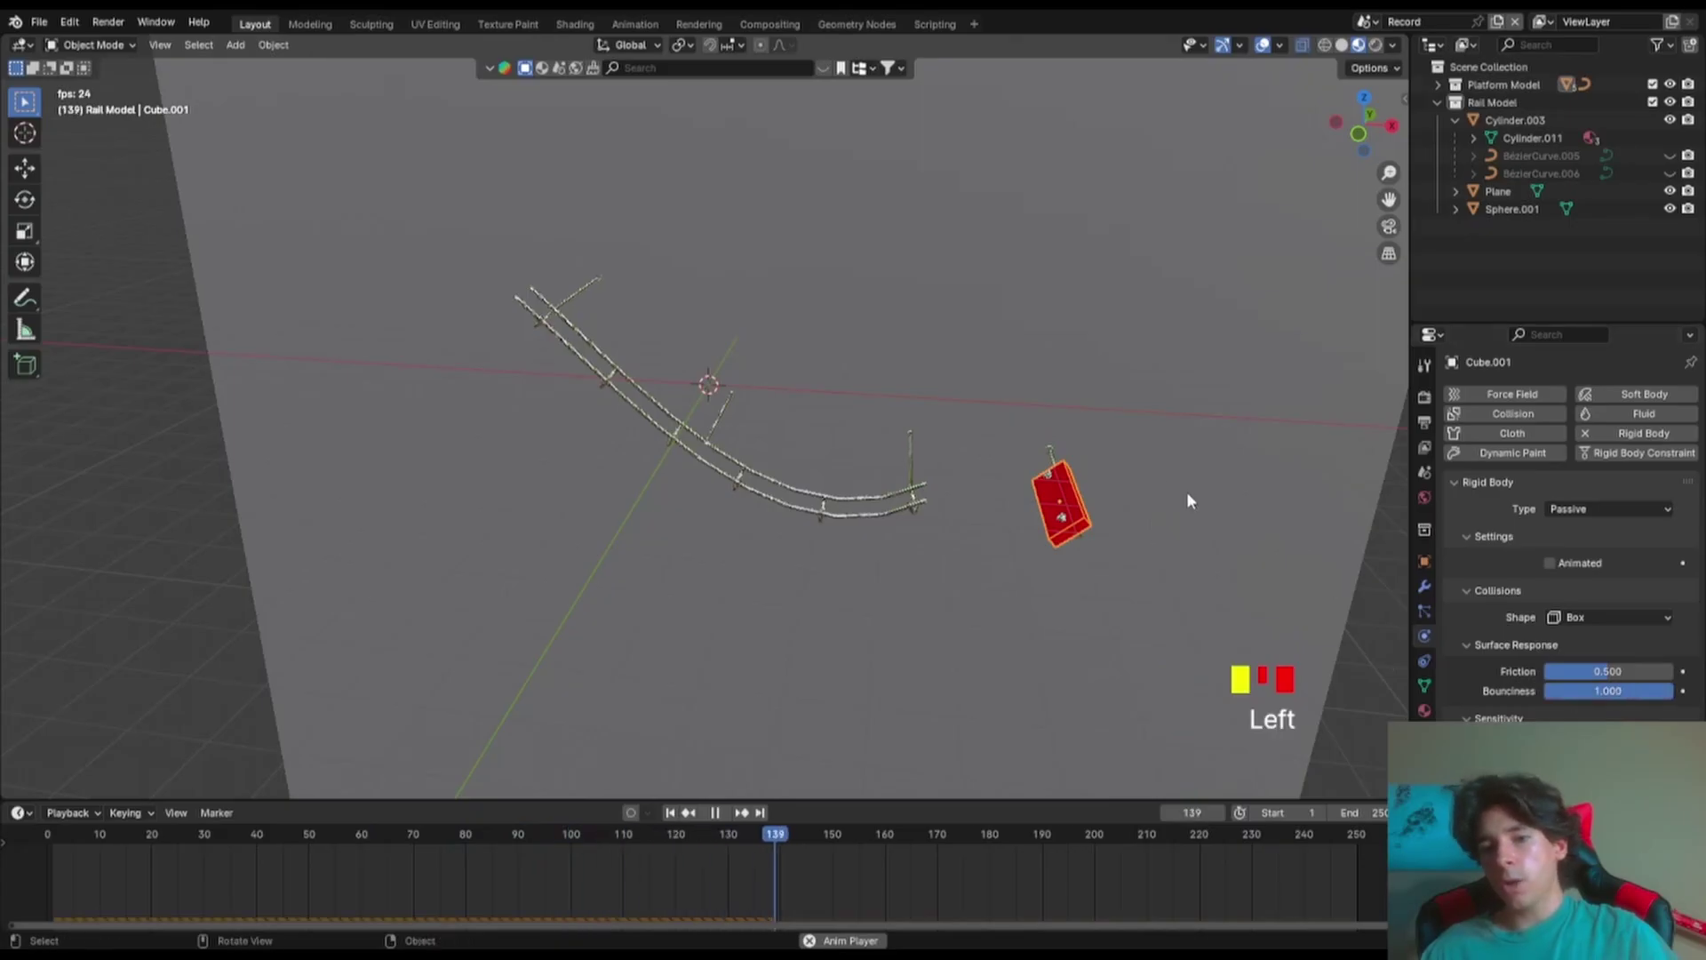
key("ctrl+s")
- Stop playback, return to the start of the timeline and set the animation's end frame to 100
left_click(16, 834)
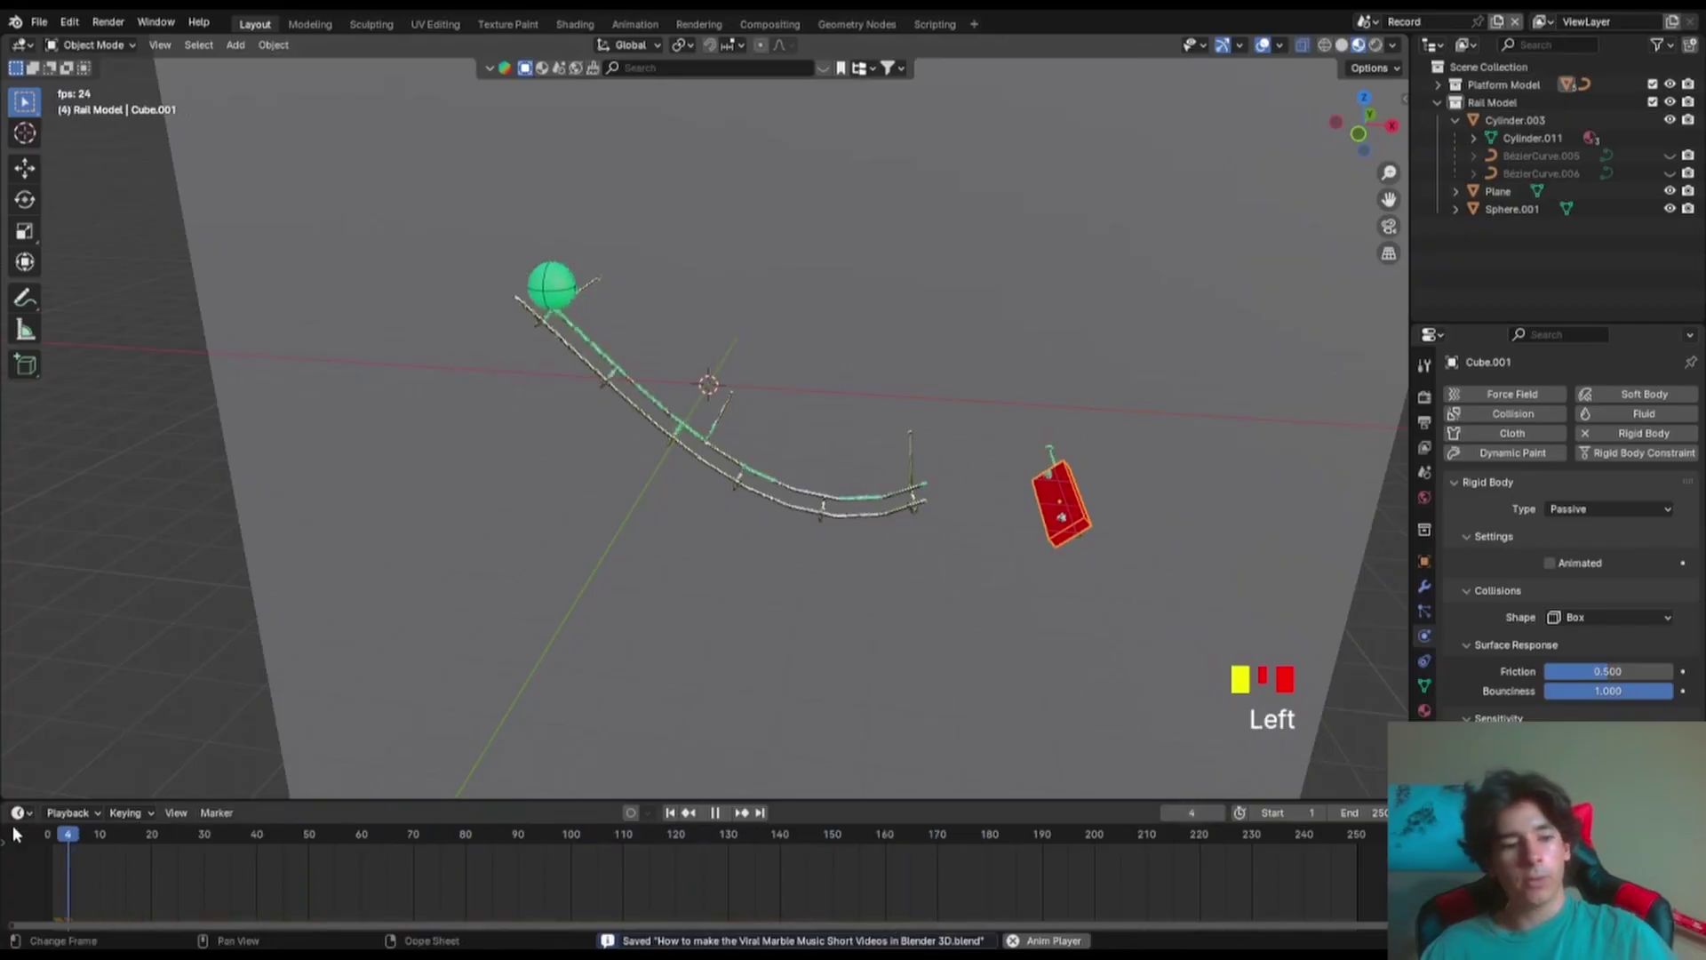
left_click(715, 812)
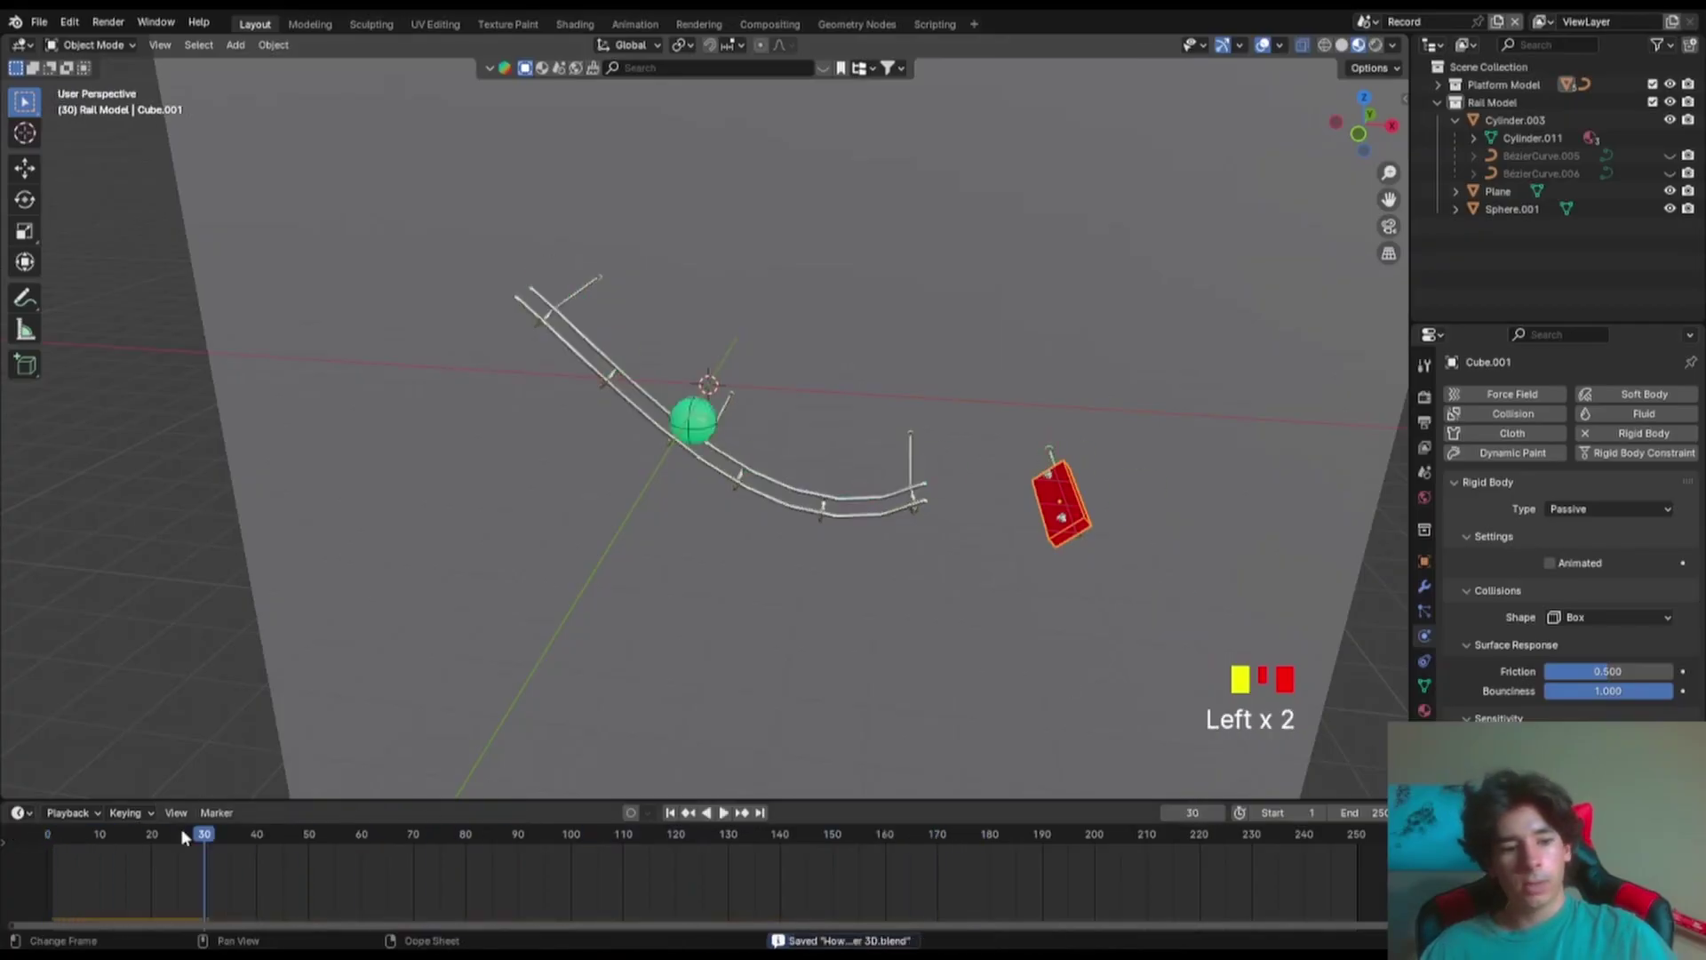
left_click_drag(180, 828, 27, 837)
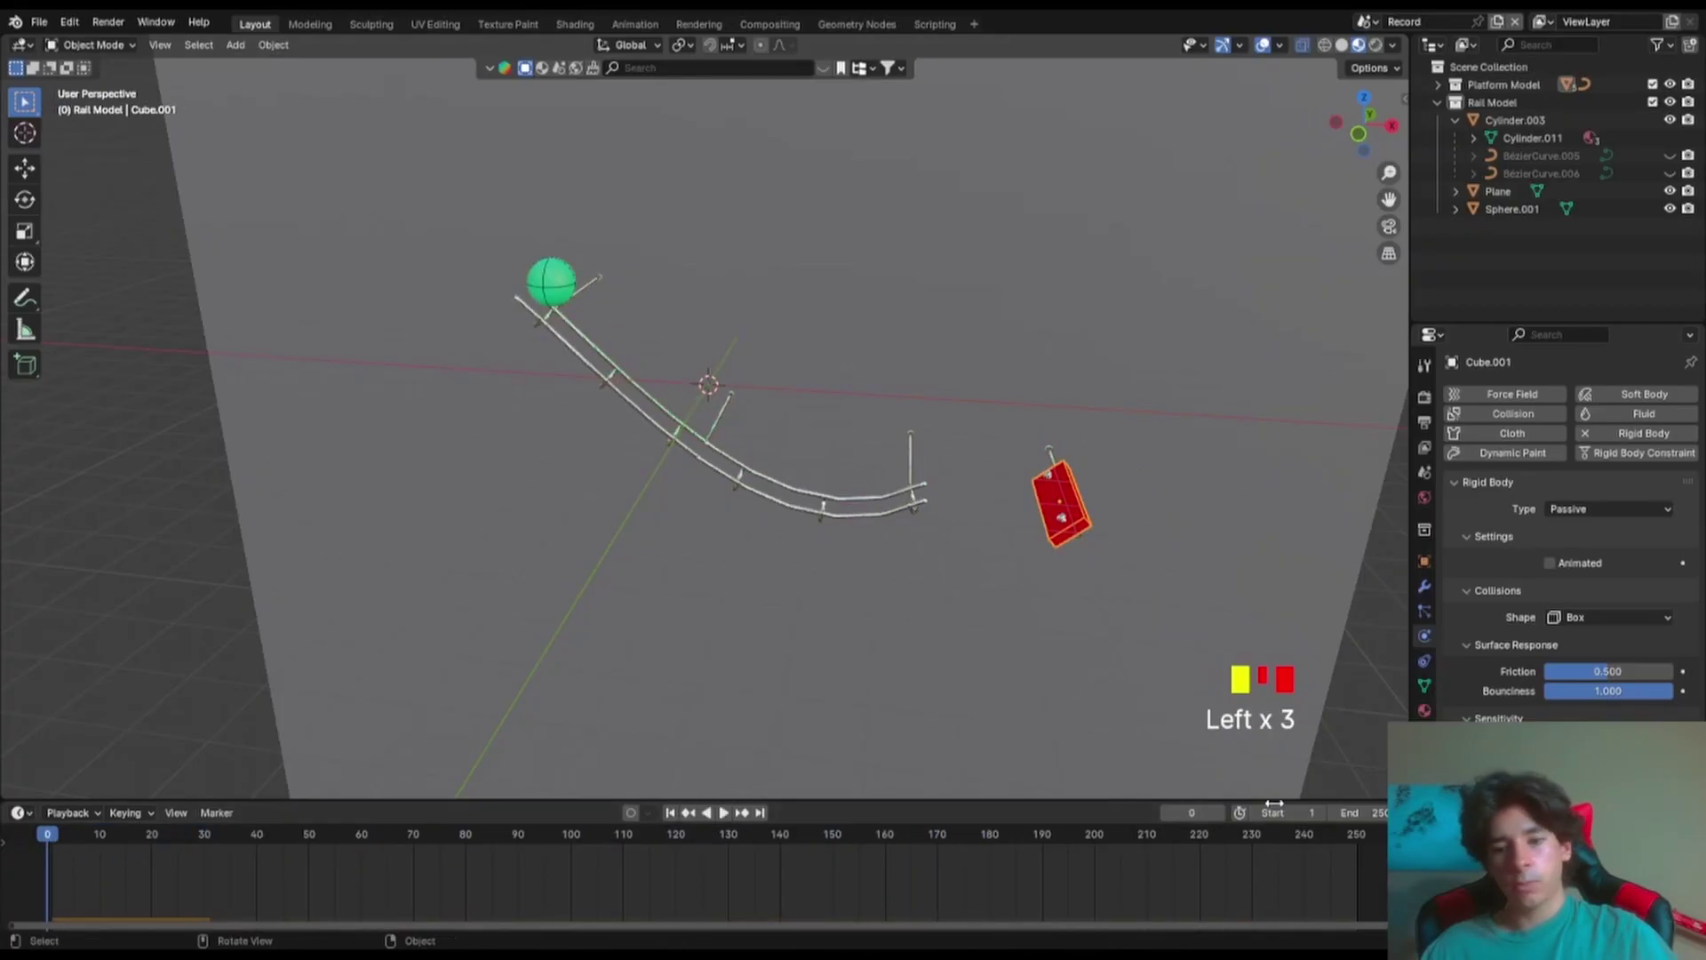
left_click(1365, 814)
type("100")
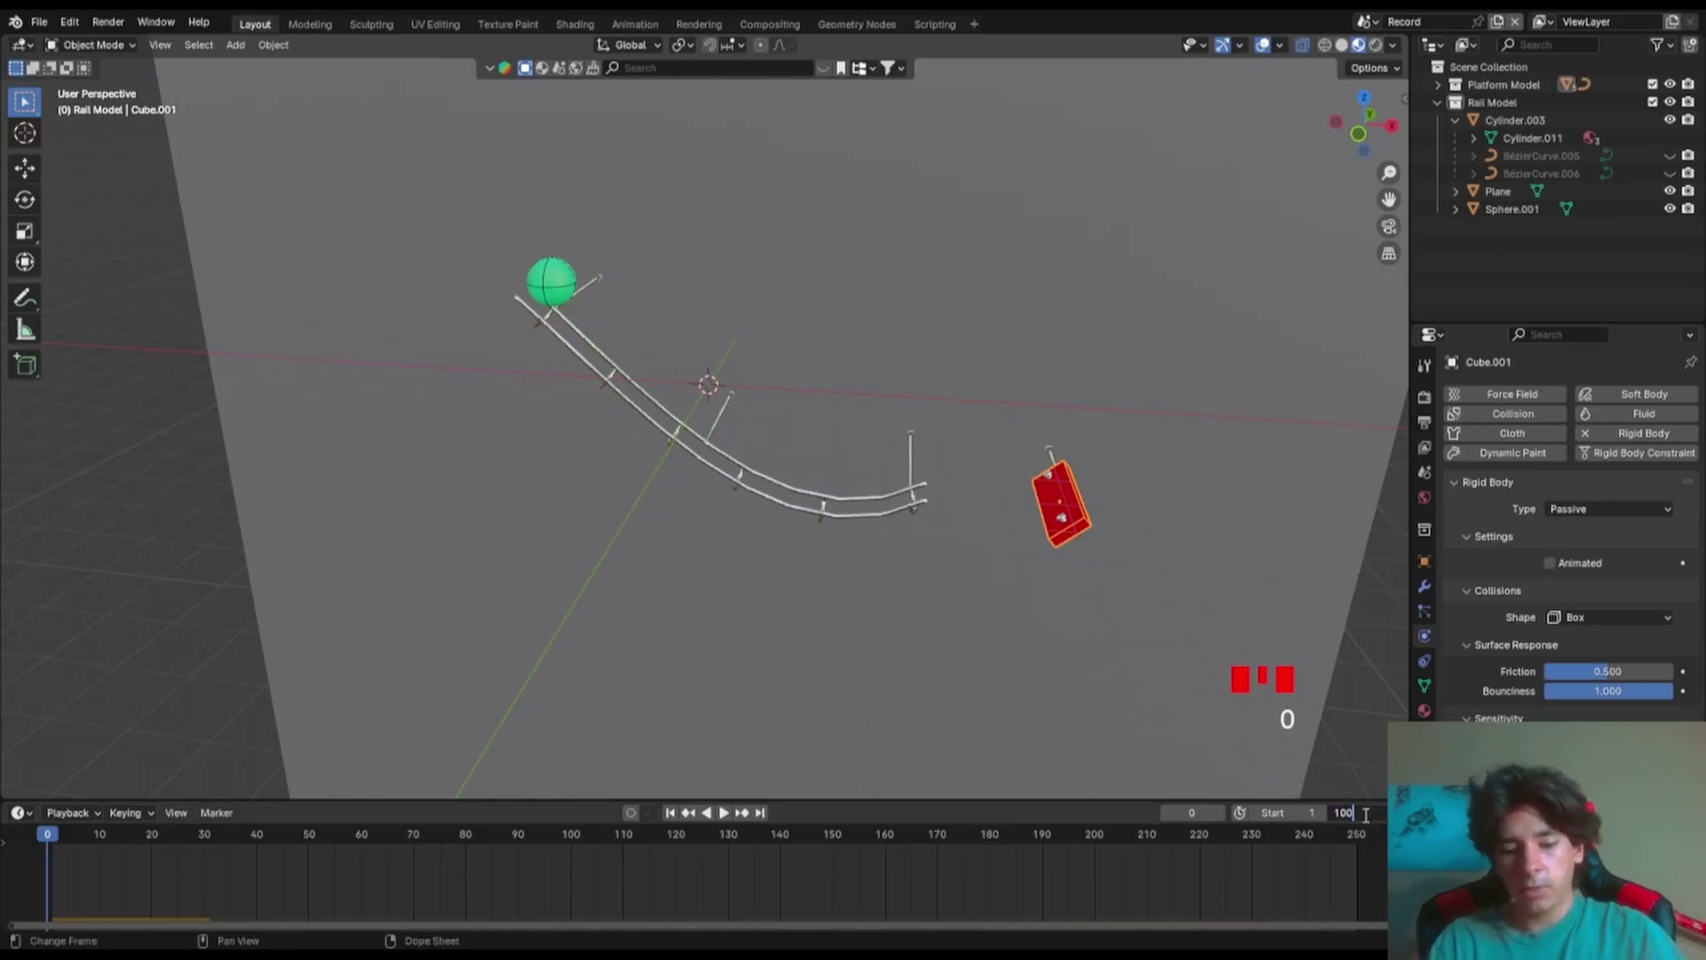
key("Return")
- Play the simulation and examine the ball's roll and bounce off the platform from the front and at an angle
key("space")
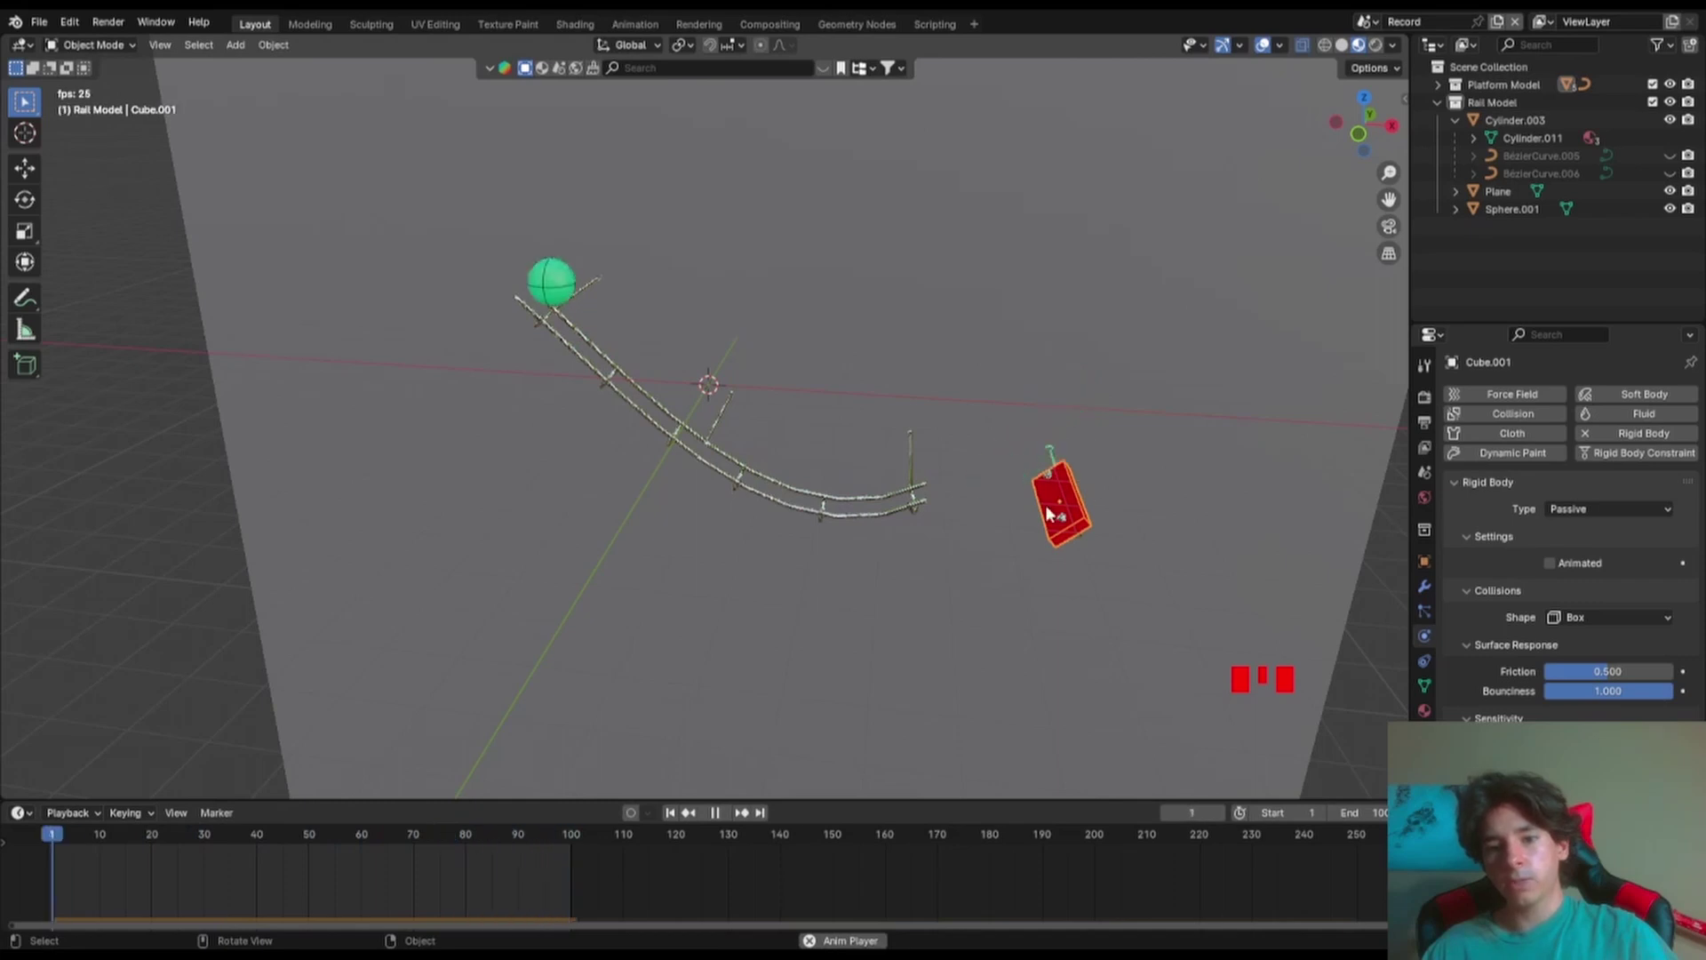
left_click(1358, 135)
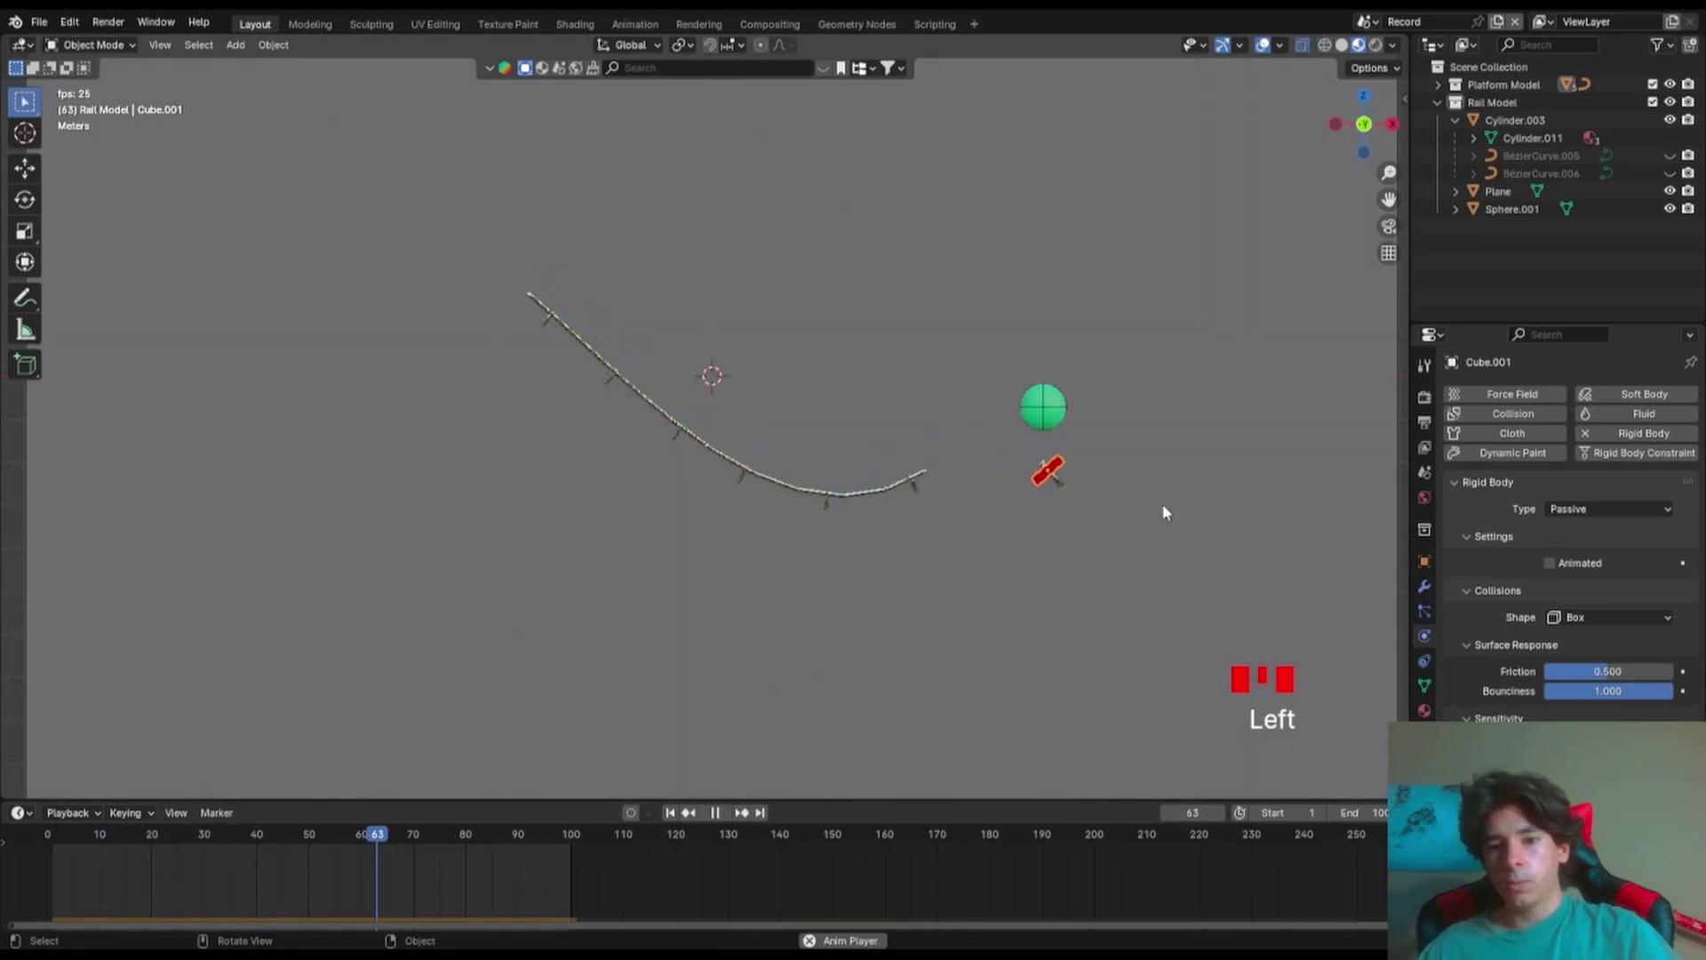
middle_click_drag(811, 471, 778, 494)
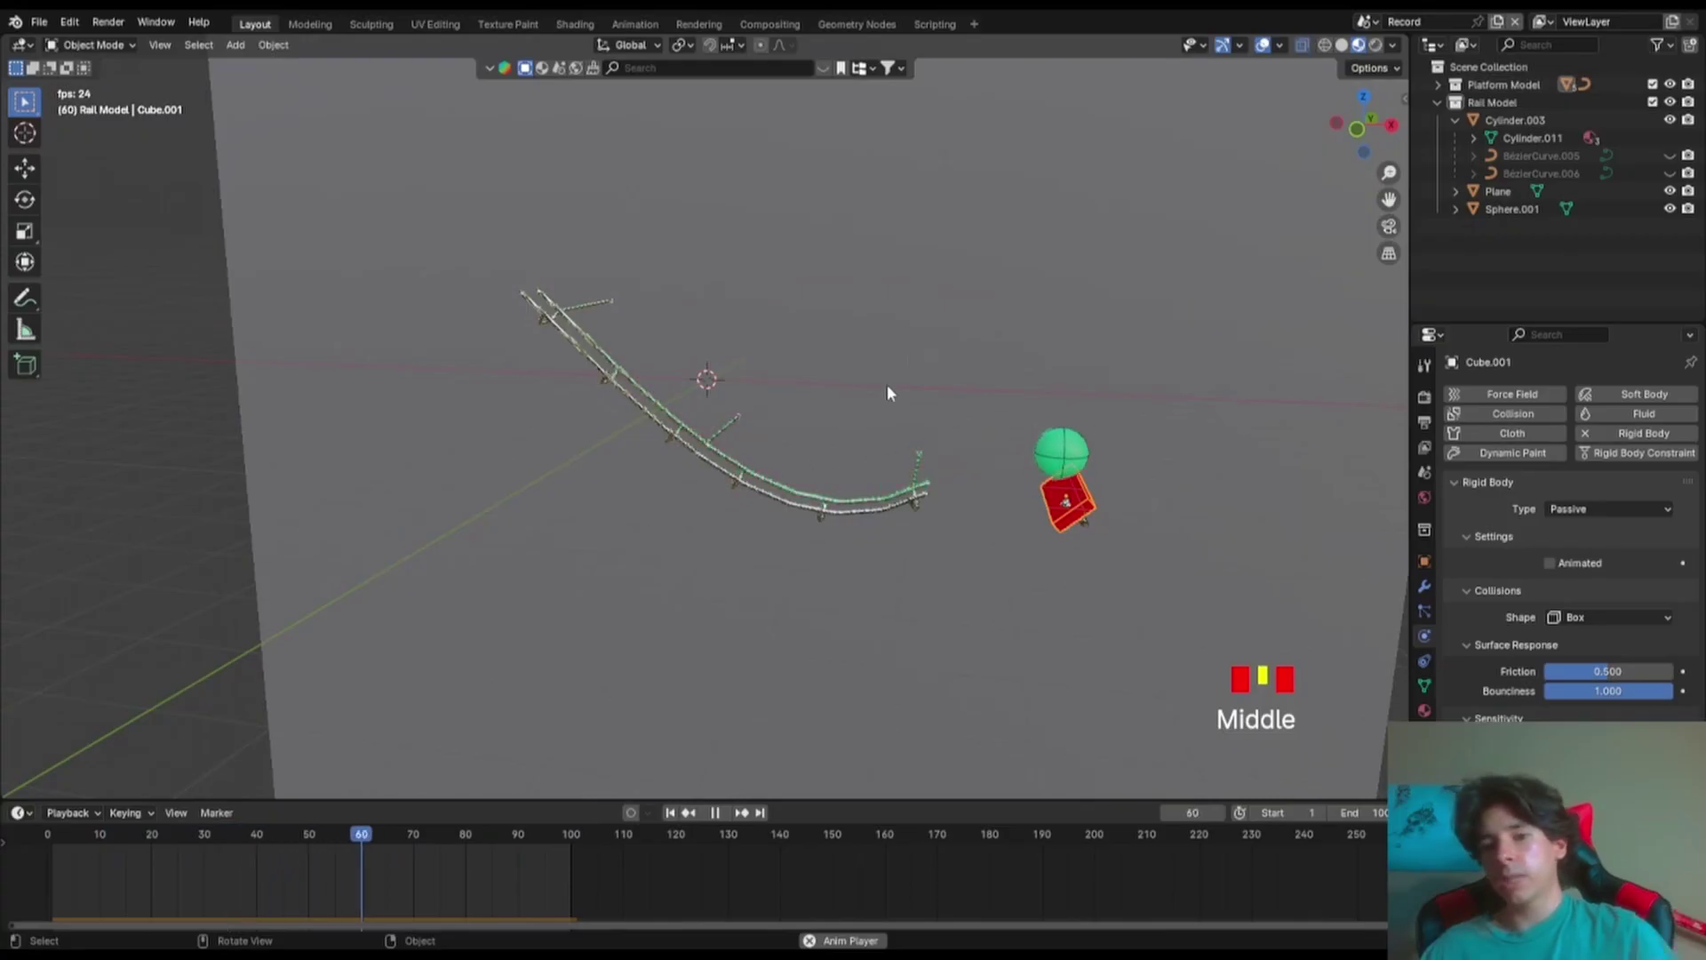
scroll(538, 549, "down", 3)
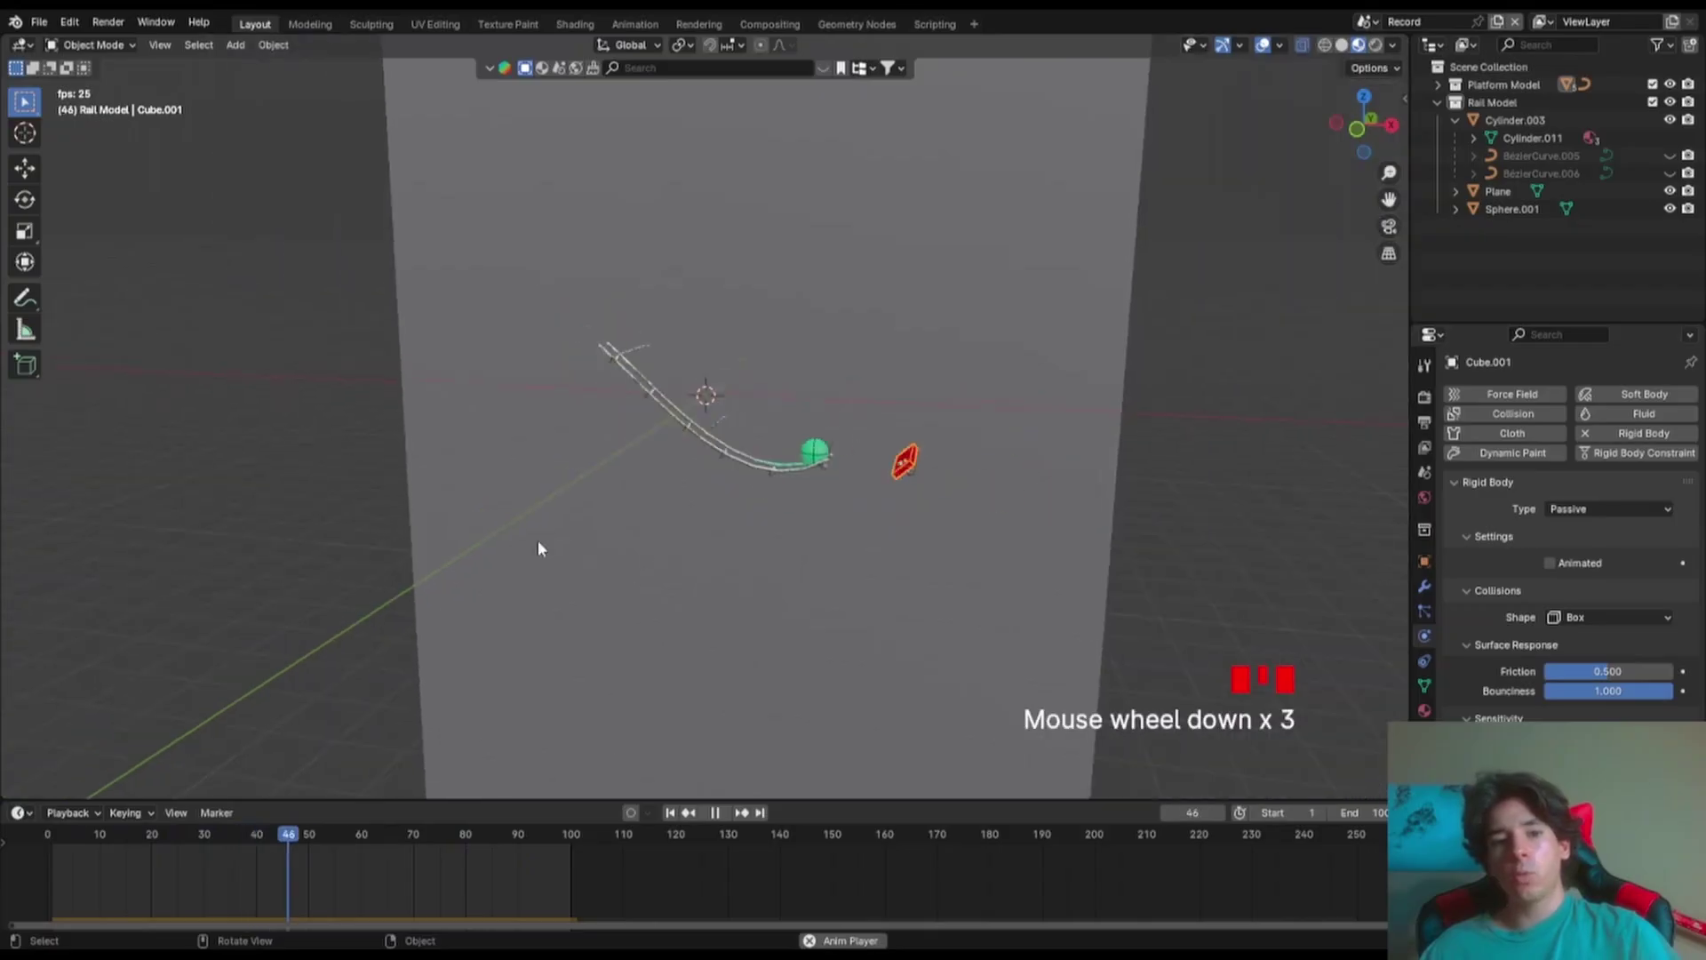
left_click(488, 497)
scroll(1016, 464, "up", 3)
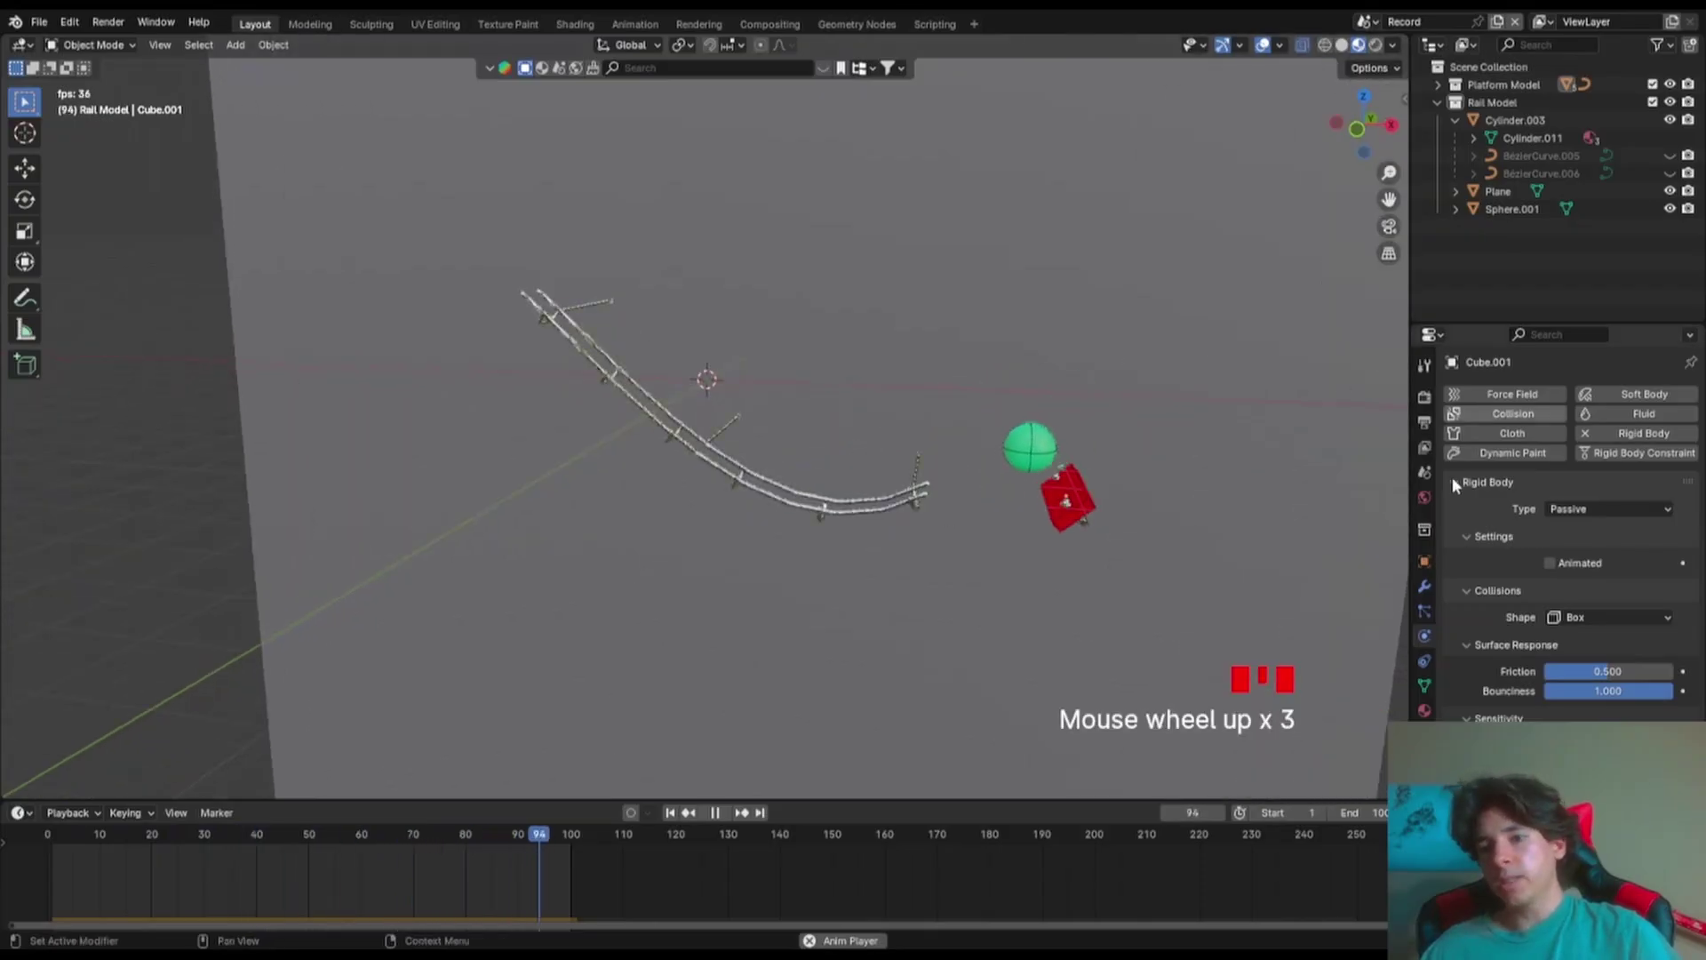
- Show the world settings, switch the viewport to rendered shading, stop playback, select the wall plane and save the file
left_click(1425, 497)
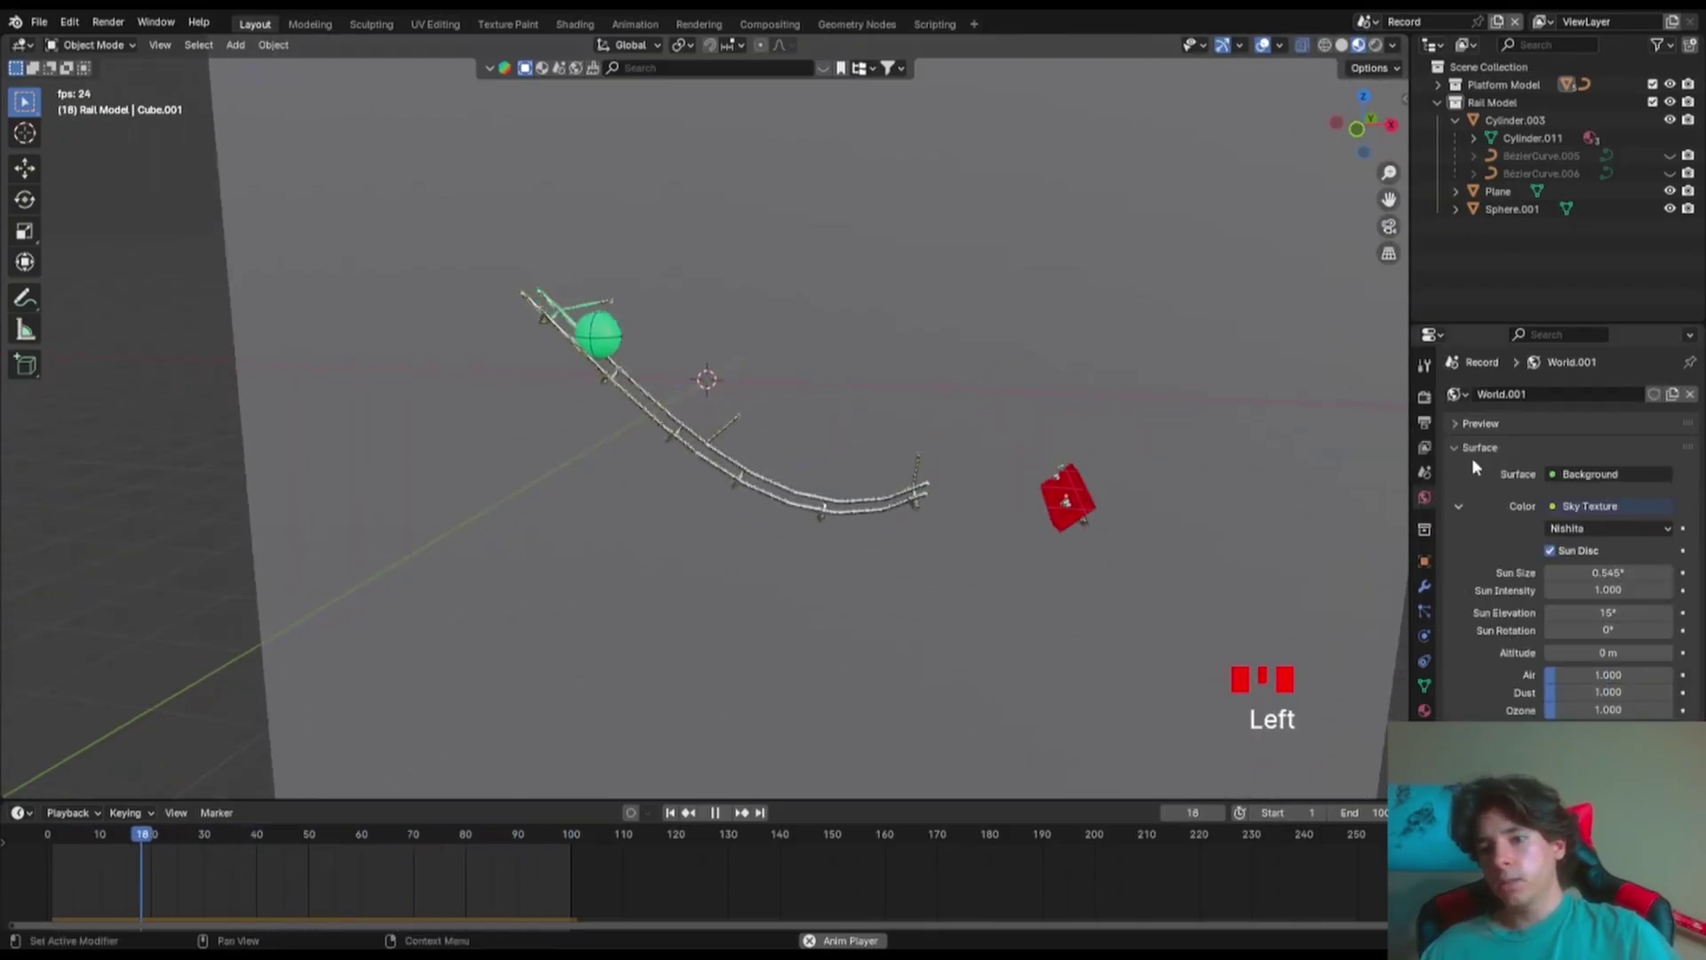
left_click(1375, 45)
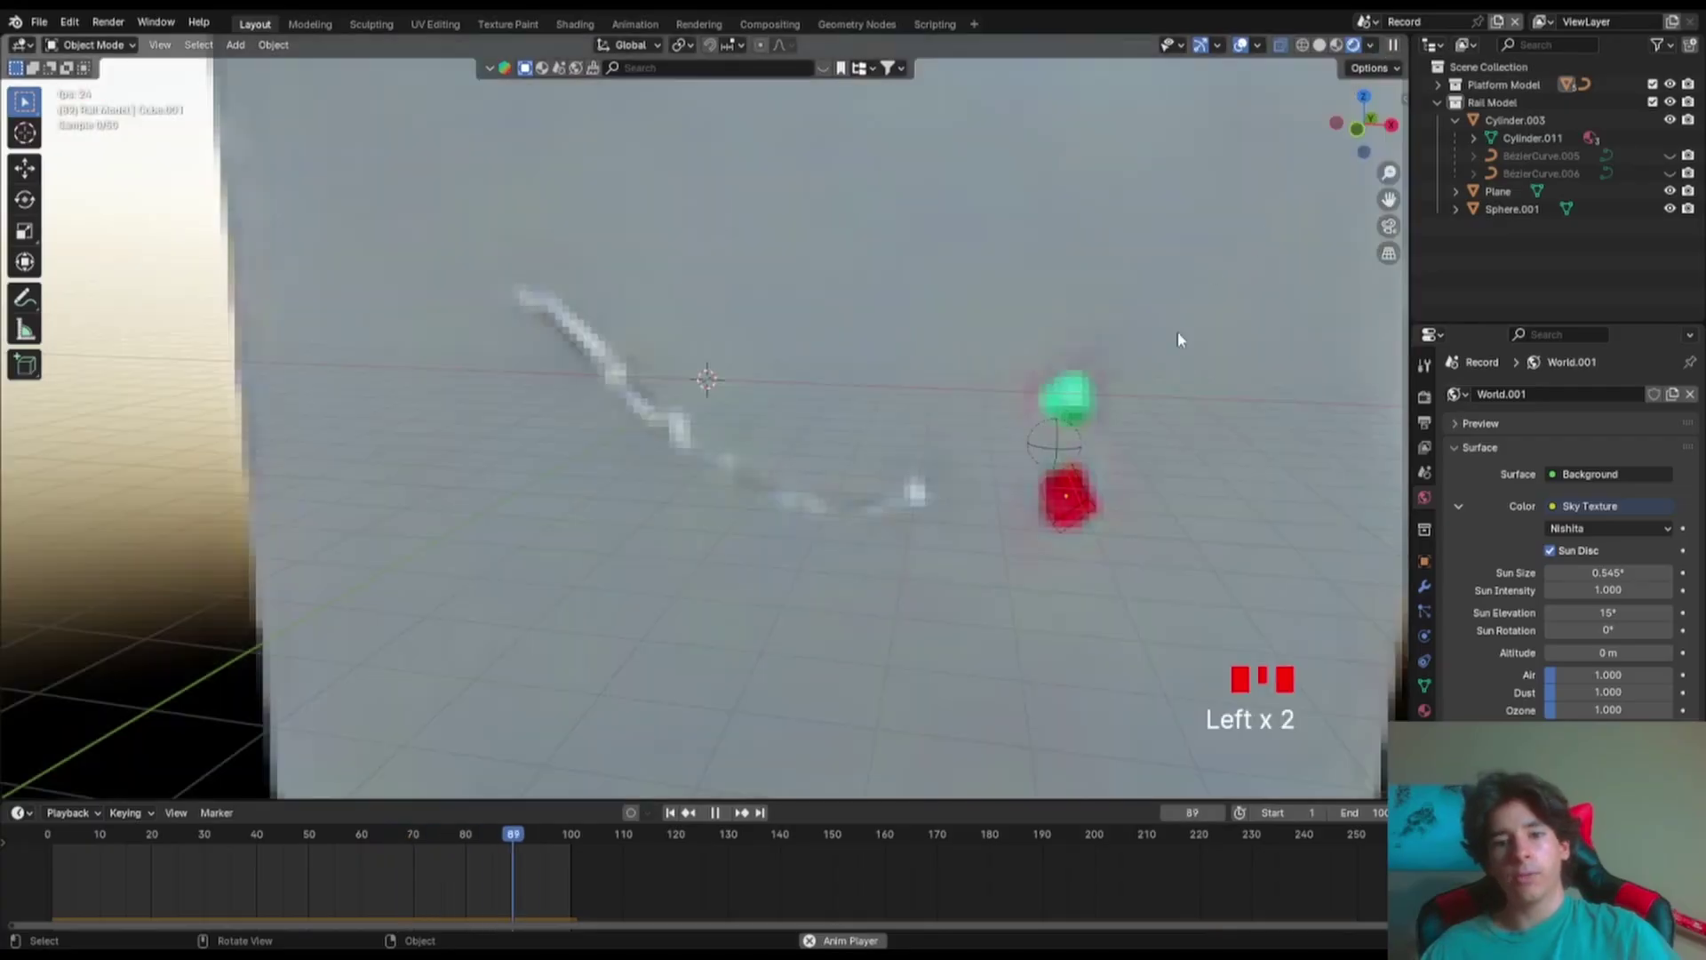
left_click(715, 813)
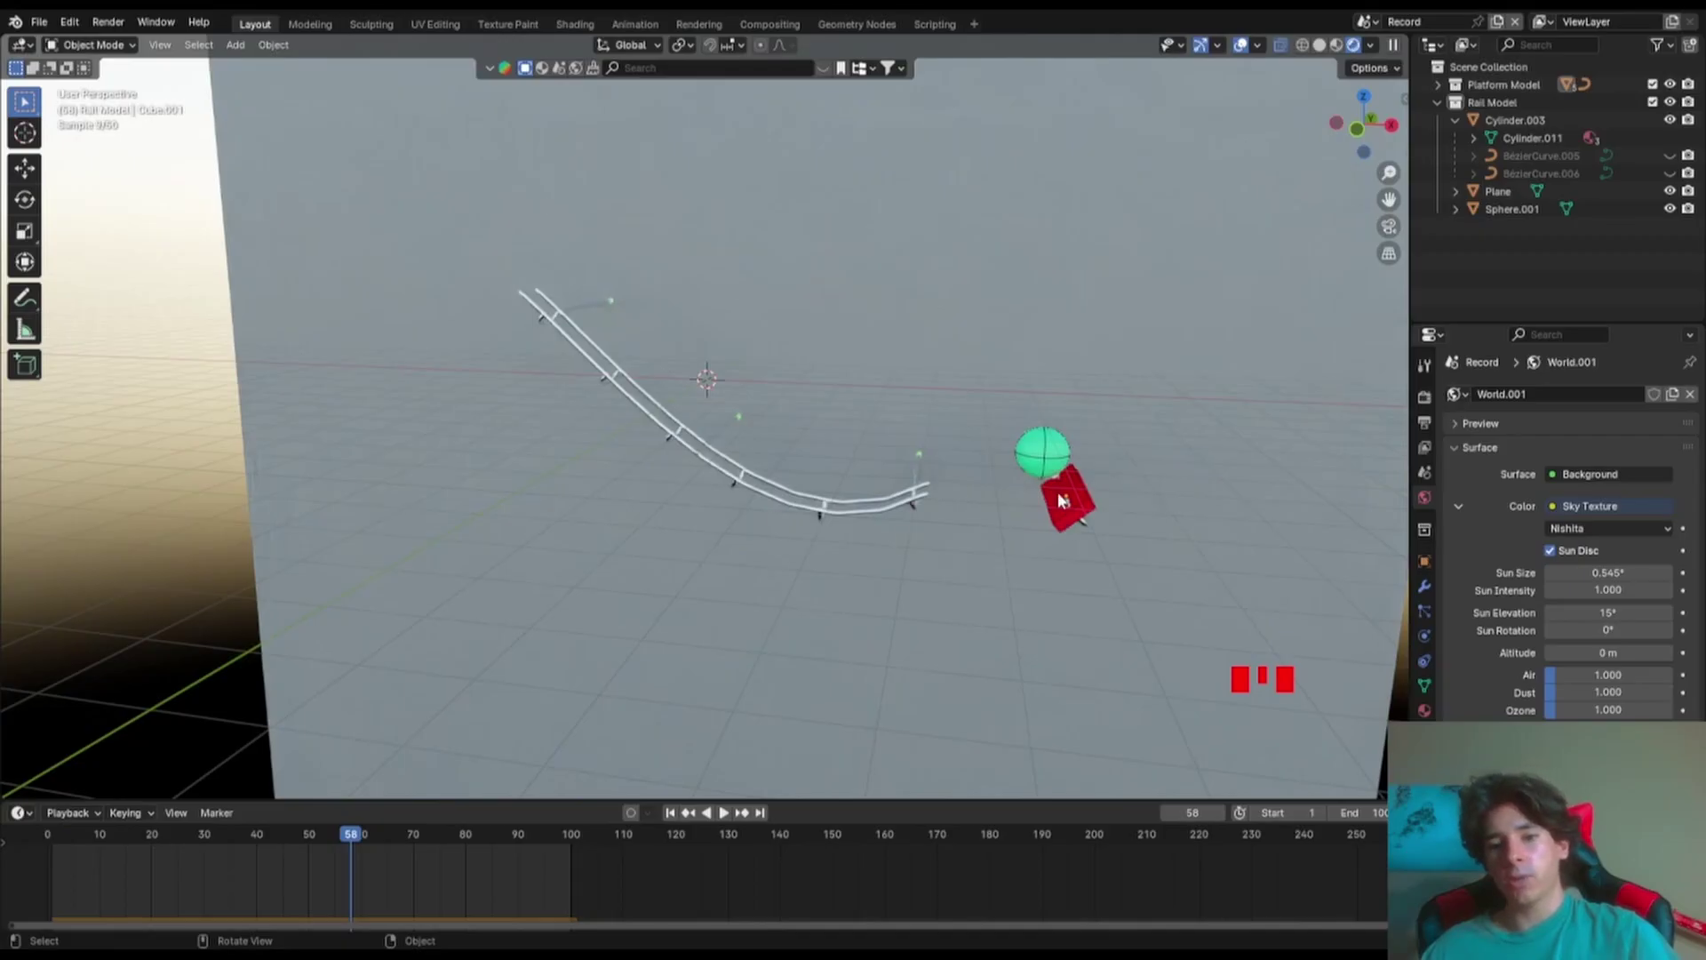
left_click(595, 359)
key("ctrl+s")
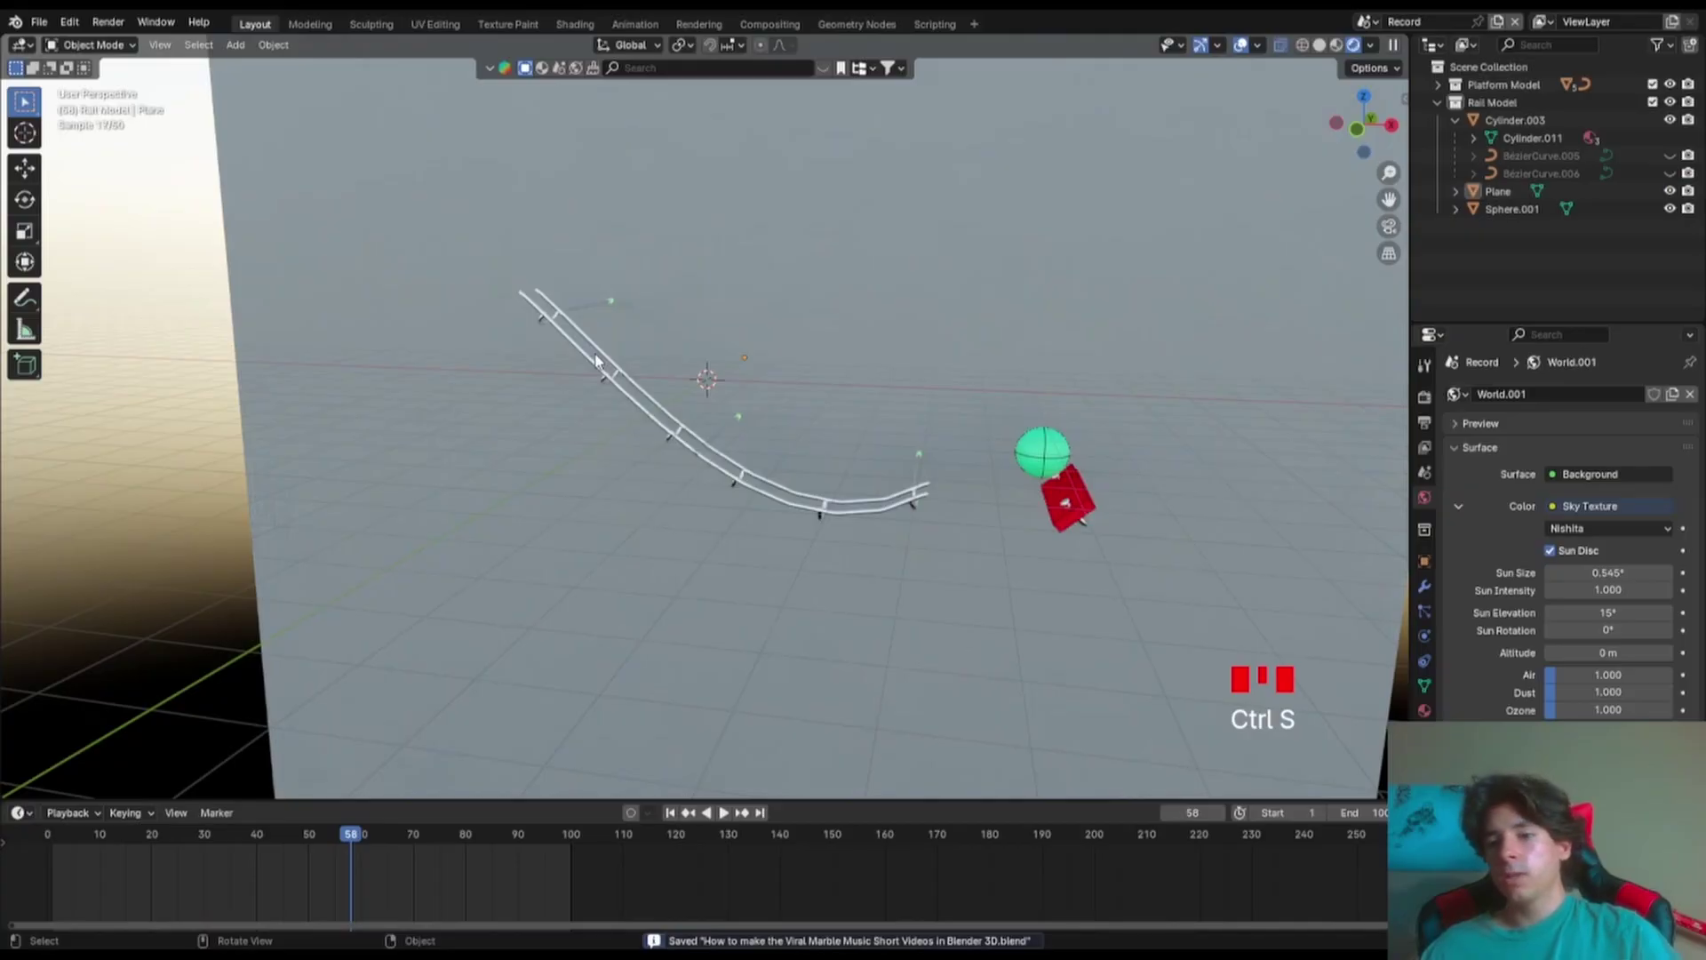